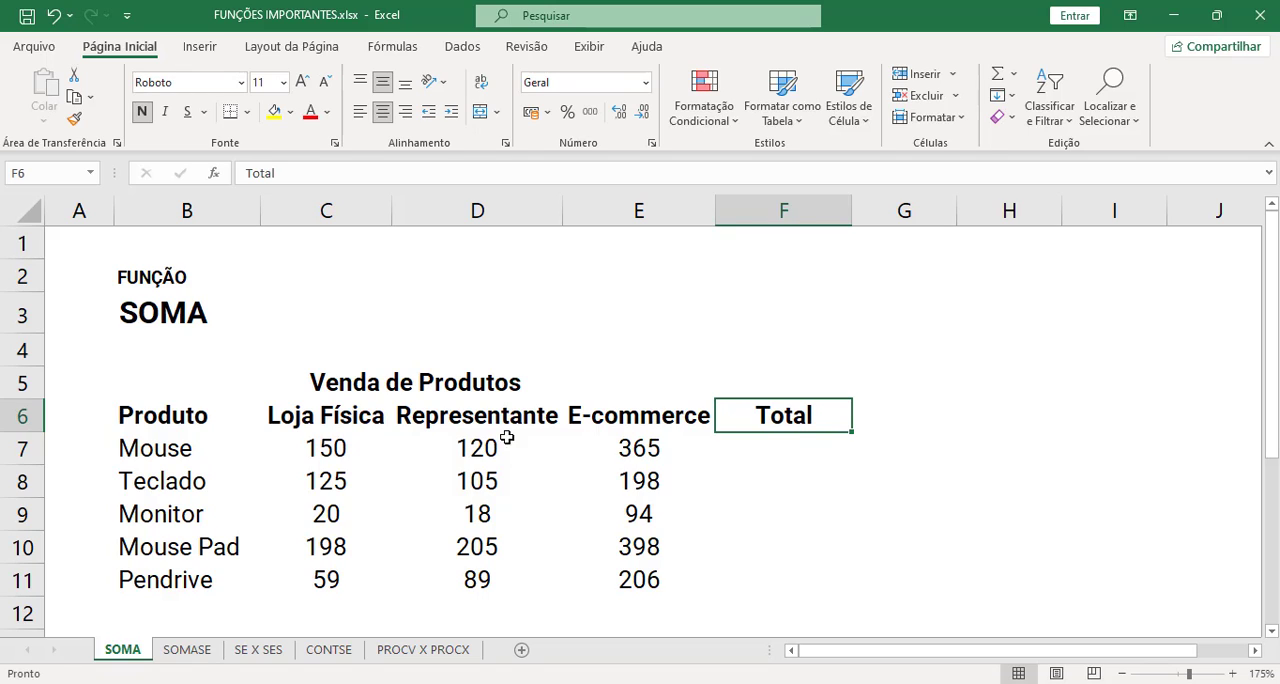
- Examine the sales table's product names, Loja Física, Representante and E-commerce columns, the empty Total column and the Mouse row's sales values
left_click(266, 414)
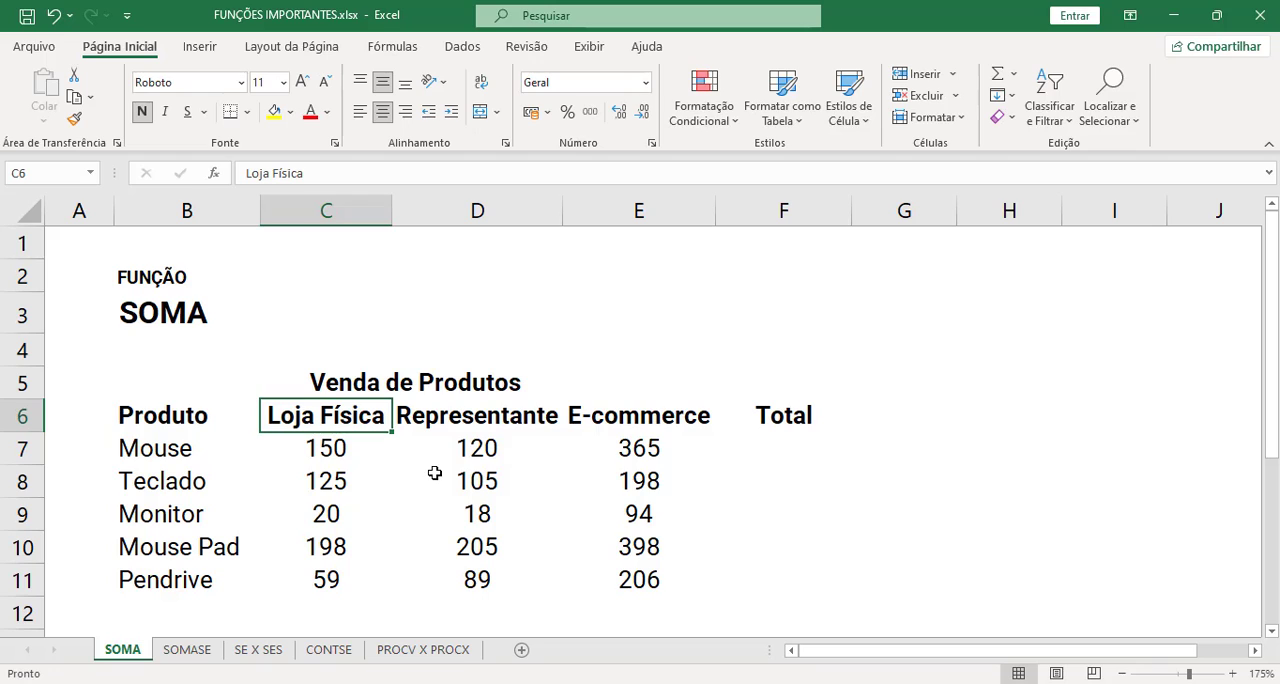
left_click(172, 416)
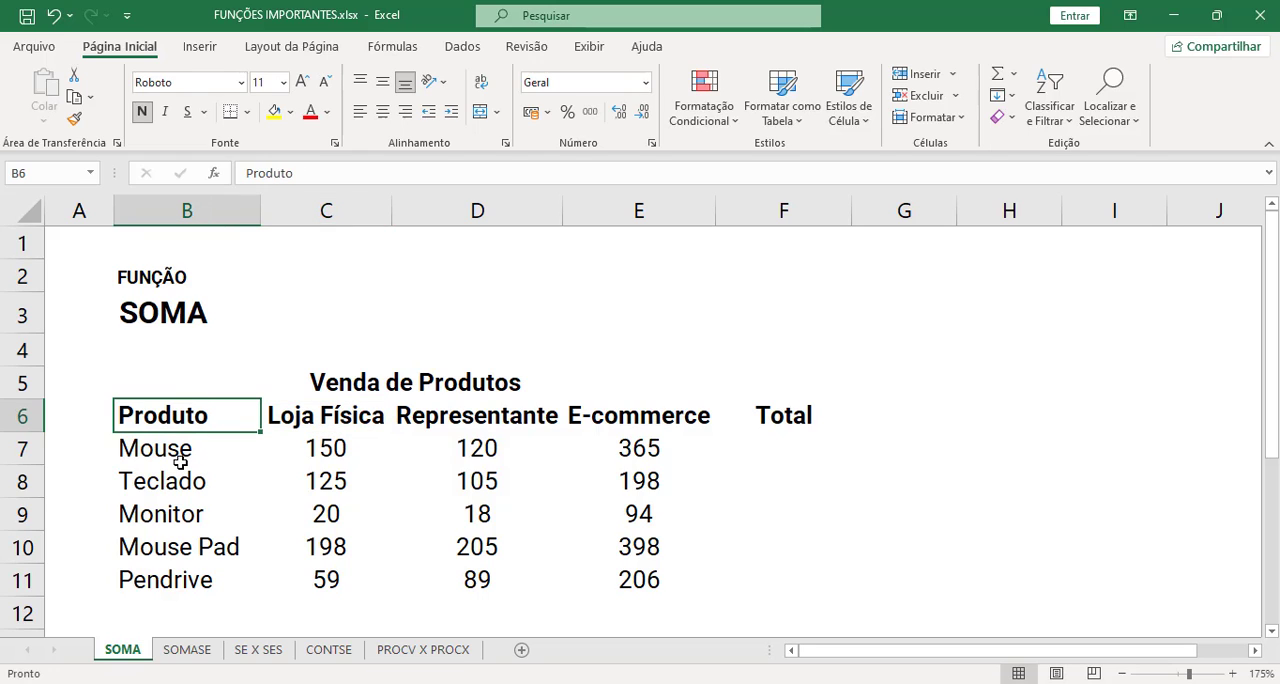
left_click(178, 462)
left_click(183, 490)
left_click(189, 514)
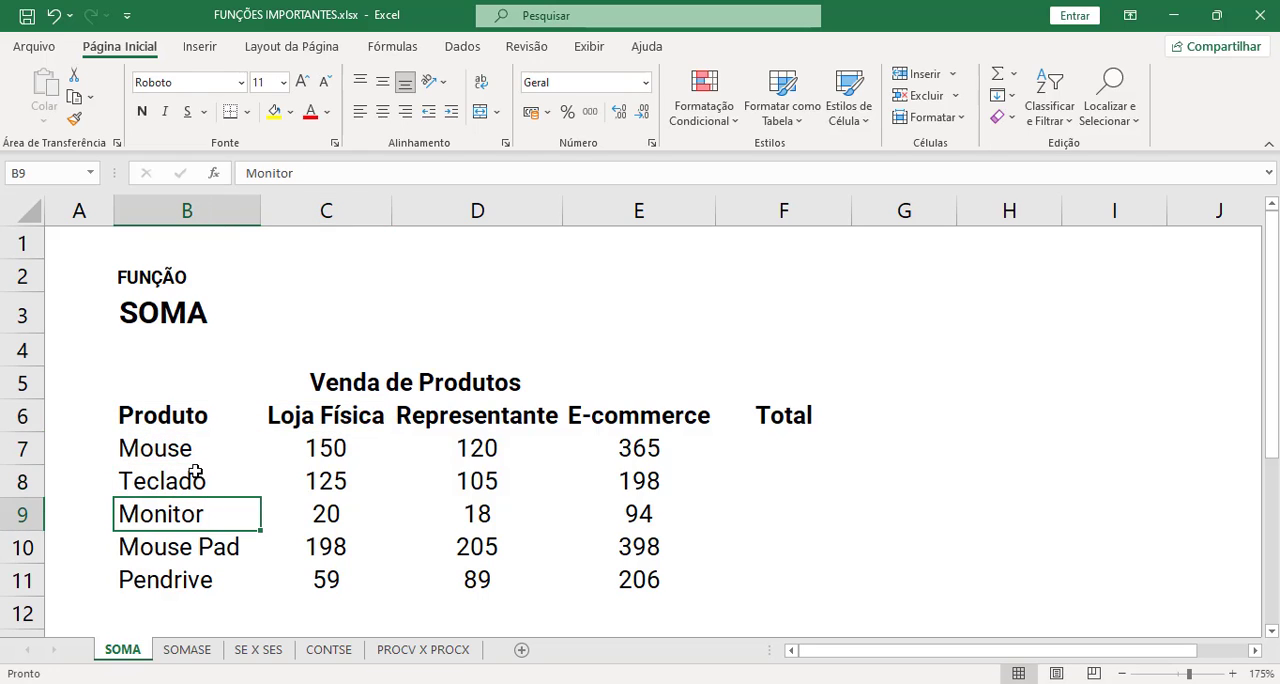
left_click_drag(178, 452, 180, 580)
left_click_drag(326, 415, 348, 584)
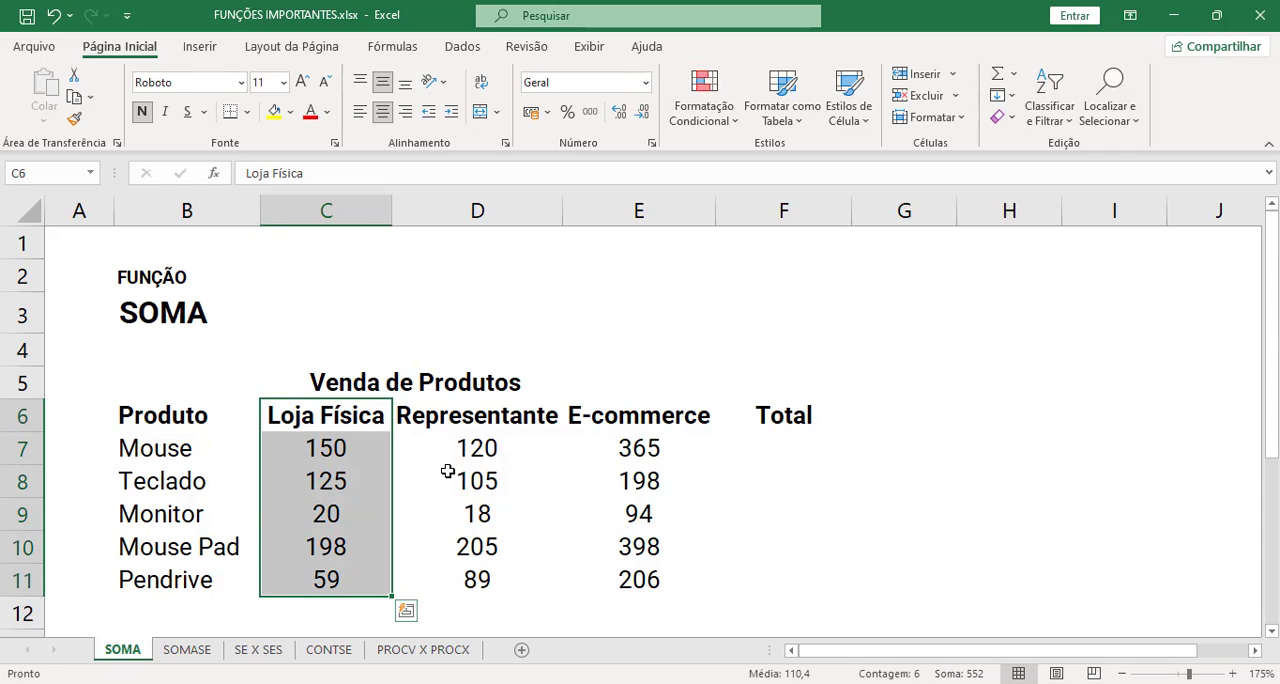
left_click_drag(474, 416, 477, 548)
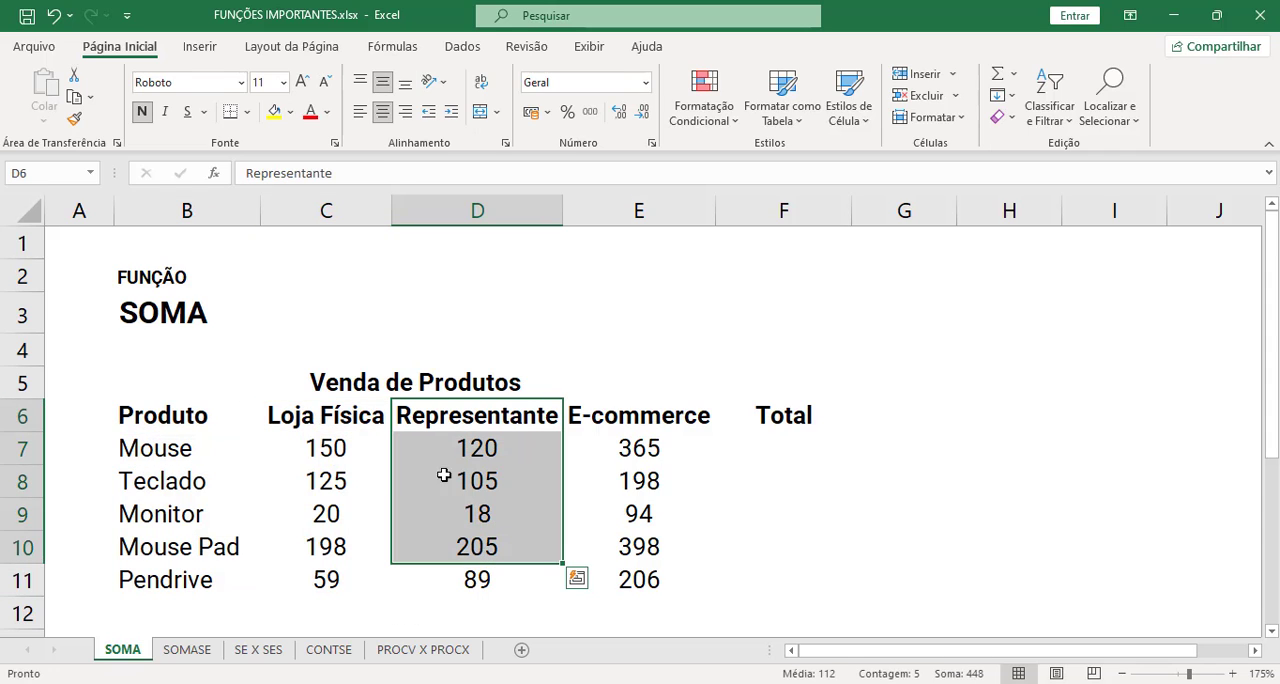
left_click(637, 424)
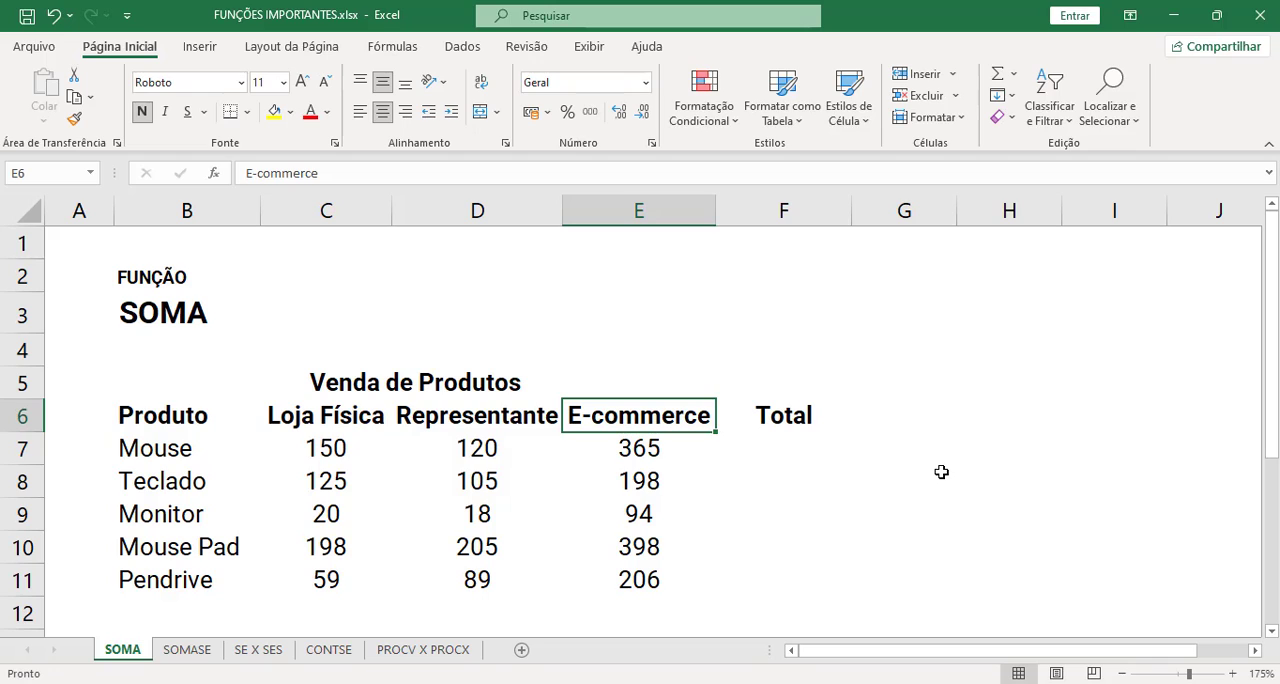
left_click(891, 488)
left_click(807, 449)
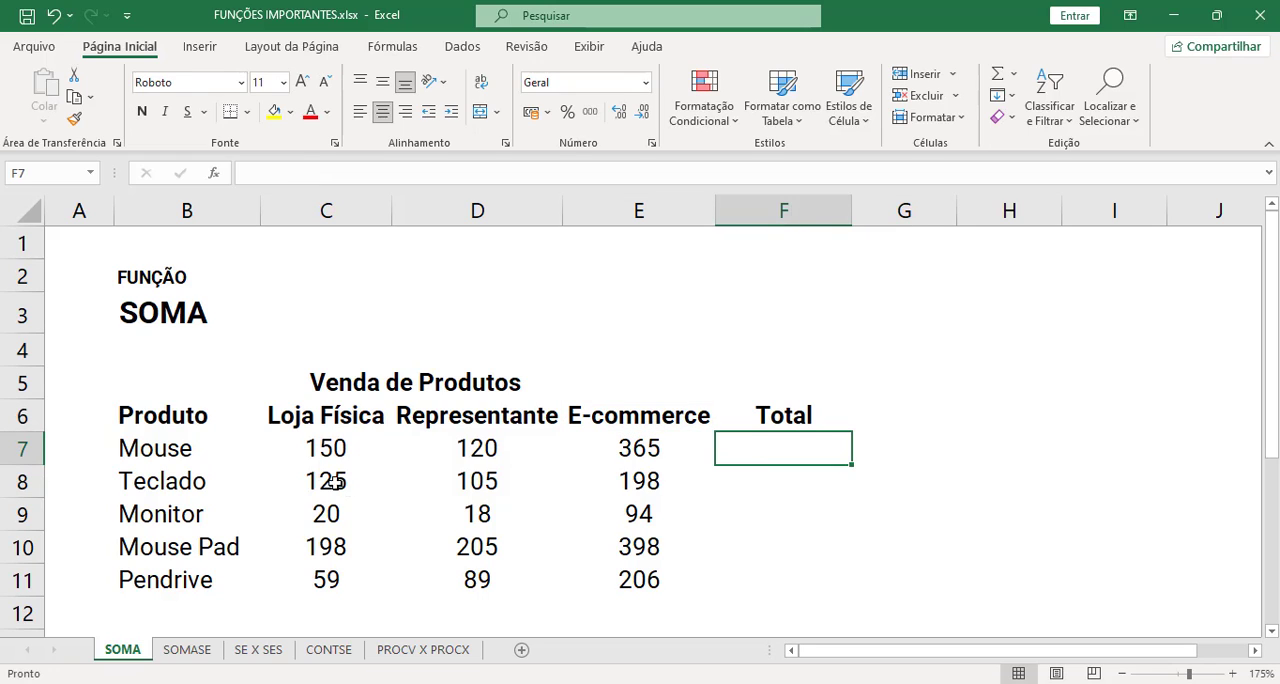
left_click_drag(307, 454, 700, 466)
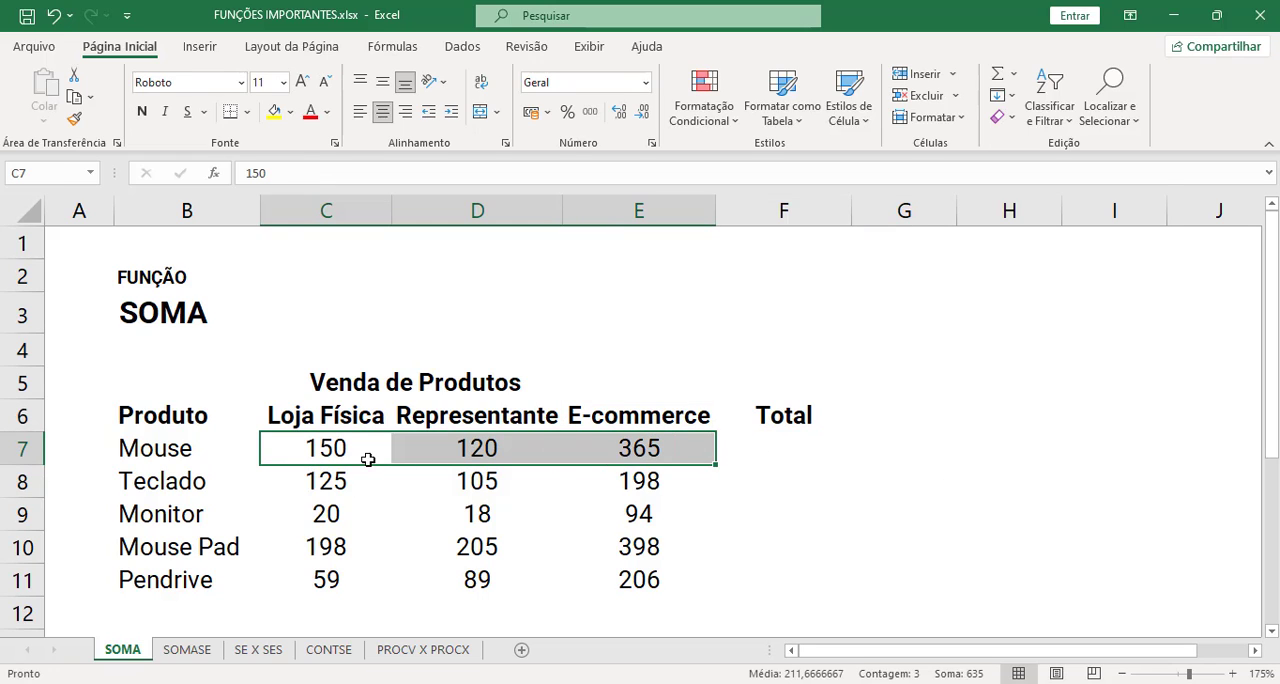
- Enter the formula =SOMA(C7:E7) in F7 to total the Mouse sales across the three channels
left_click(782, 450)
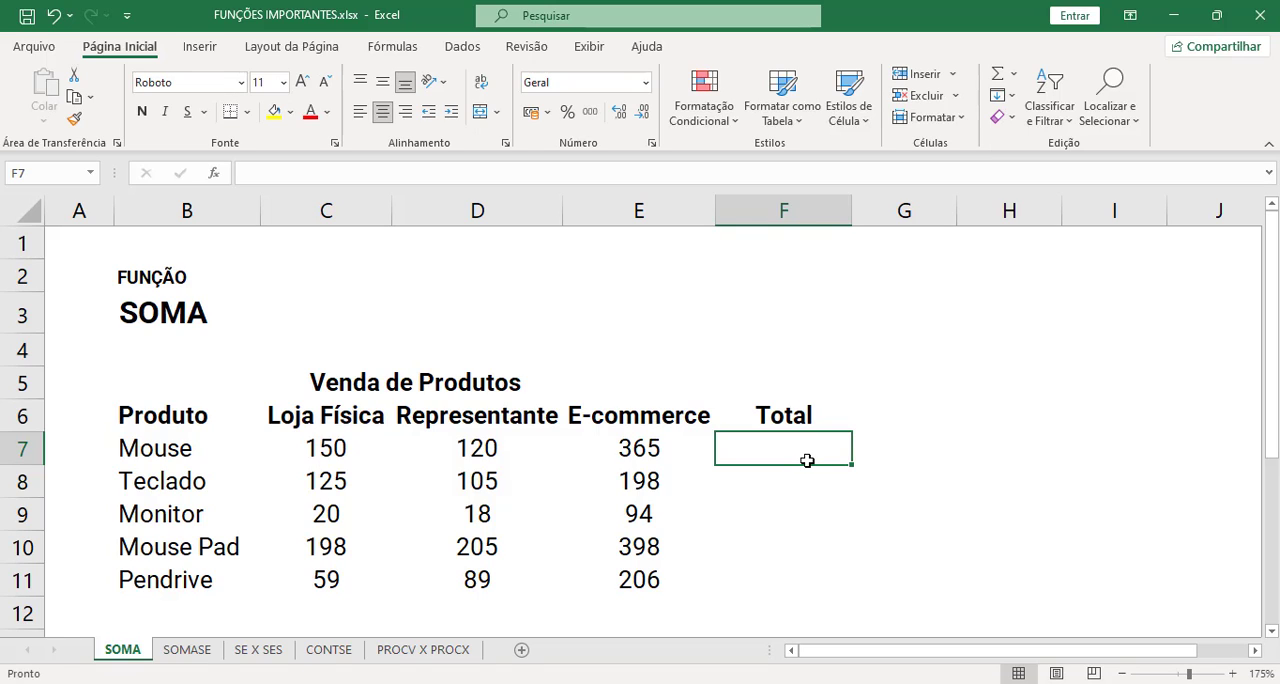
type("=soma")
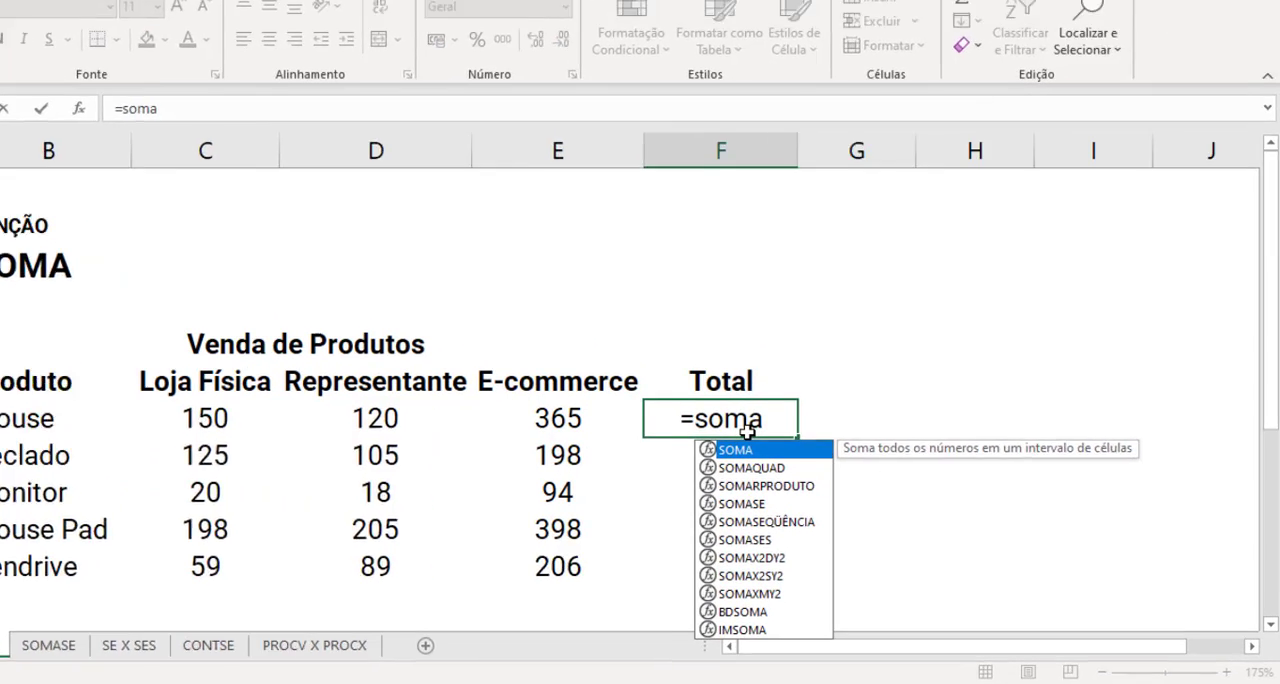
key("Tab")
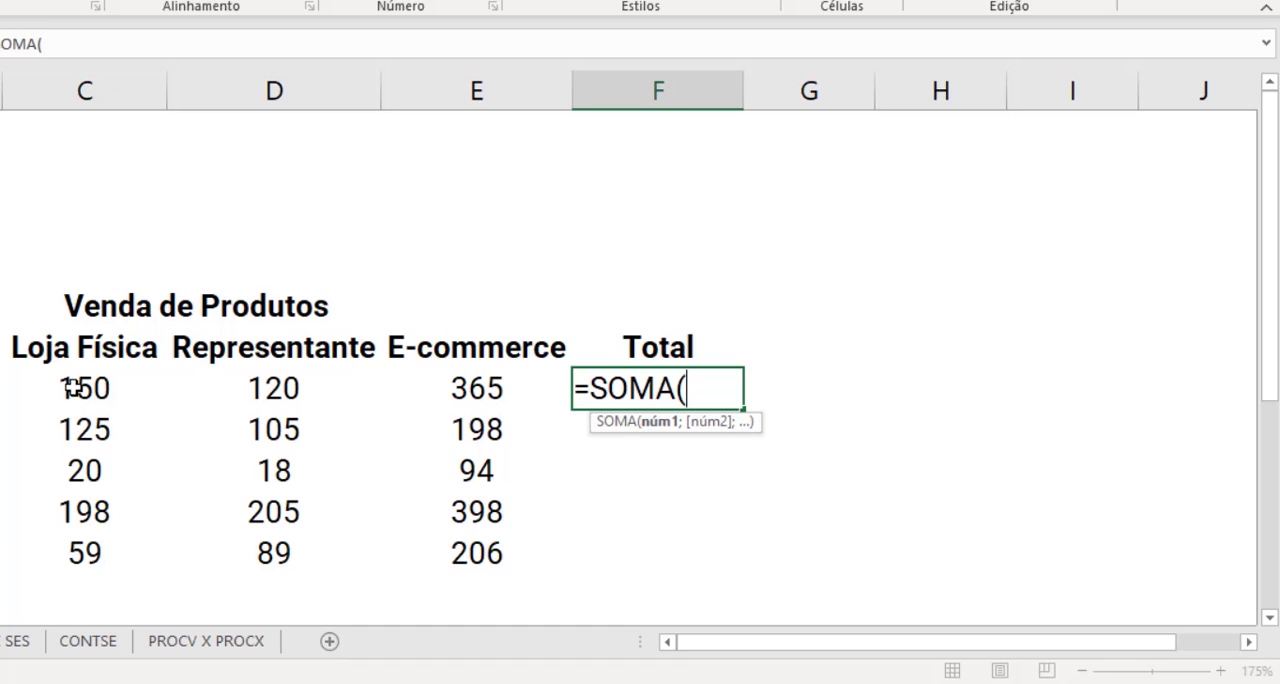
left_click_drag(72, 389, 458, 389)
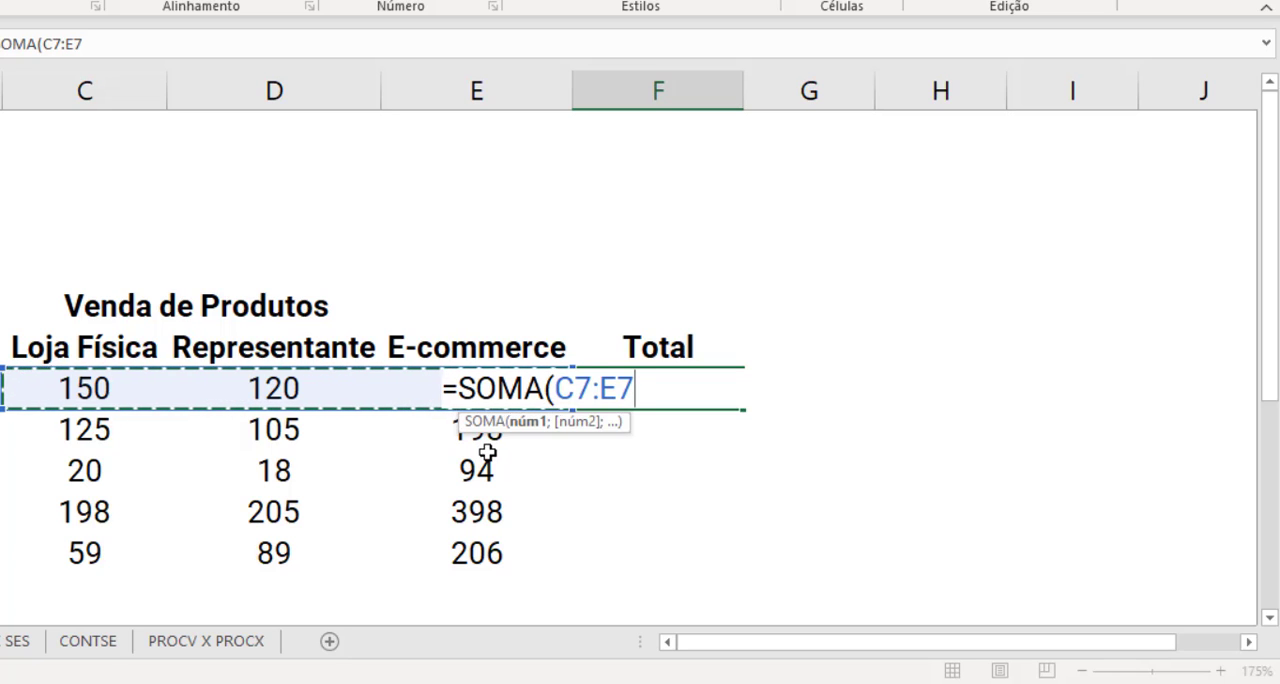
type(")")
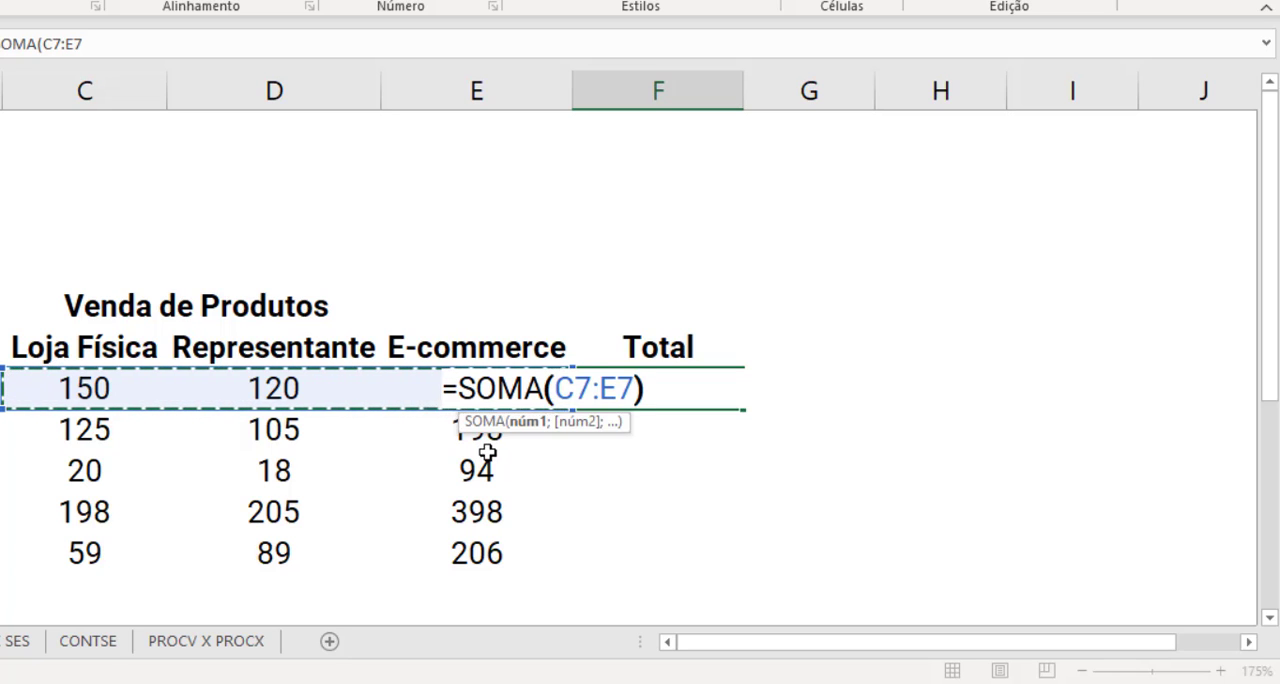
key("Return")
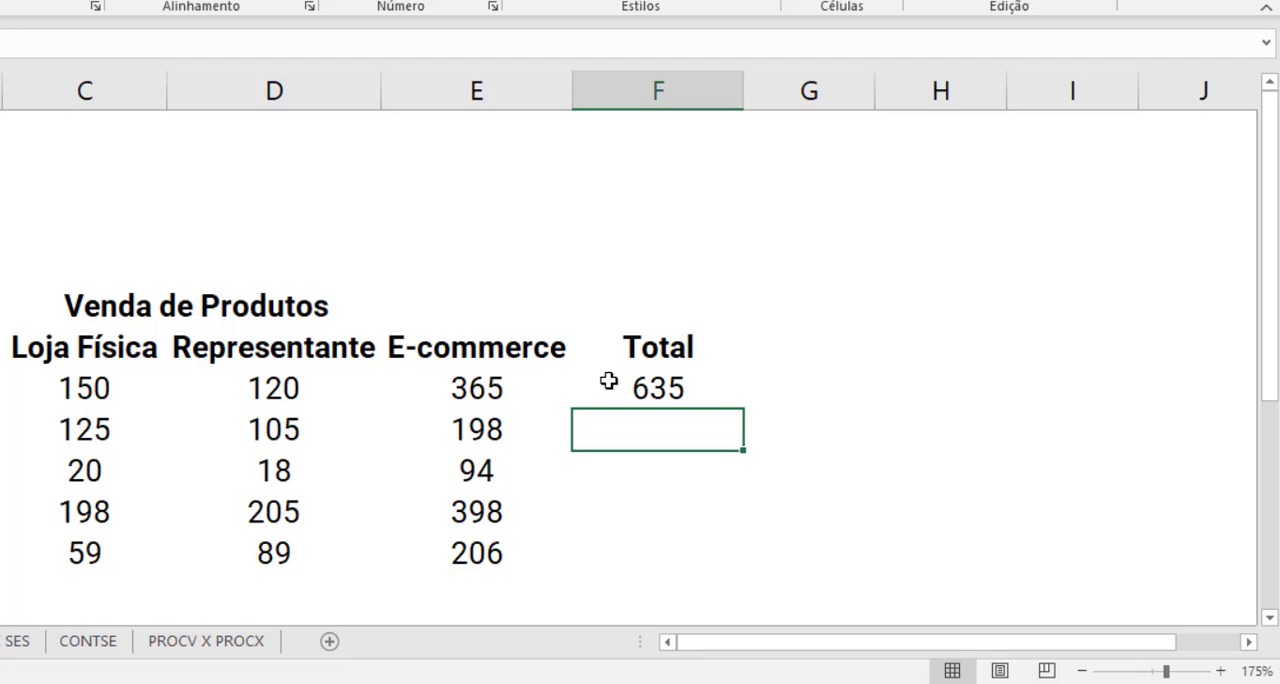
- Fill the SOMA formula from F7 down the Total column through the Pendrive row
left_click(636, 373)
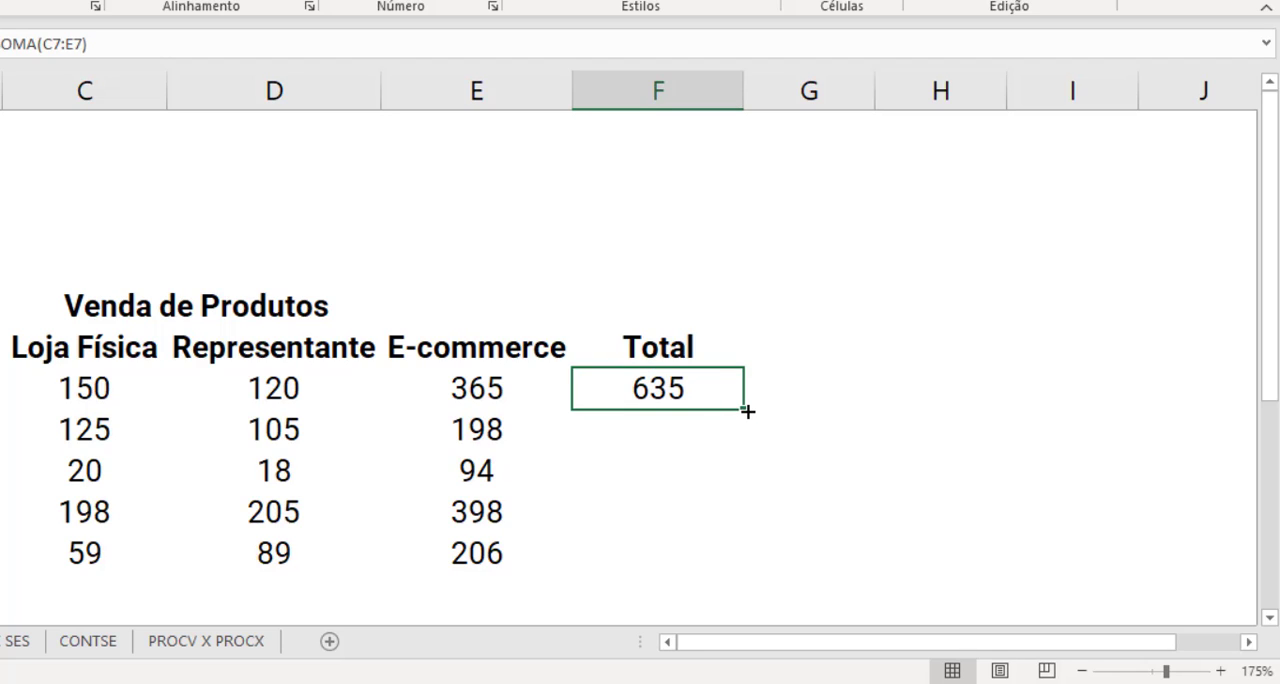
double_click(747, 411)
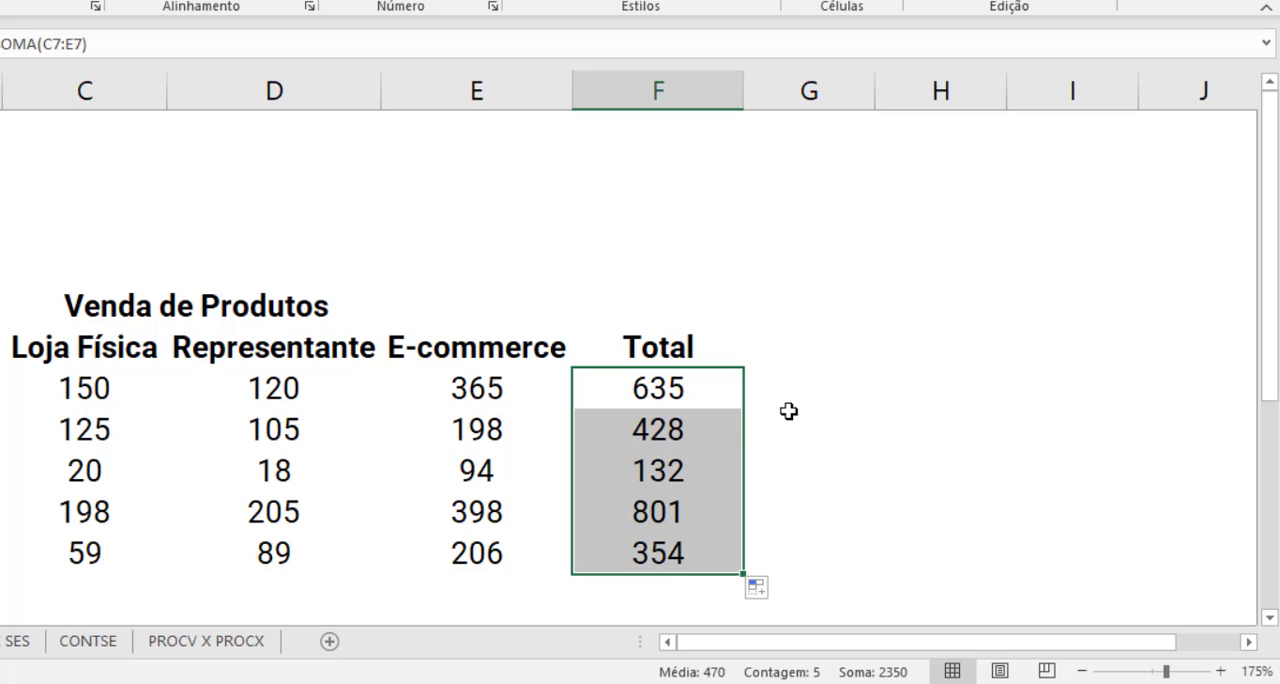
left_click(789, 411)
- Clear all the product totals in F7:F11
left_click_drag(714, 397, 697, 557)
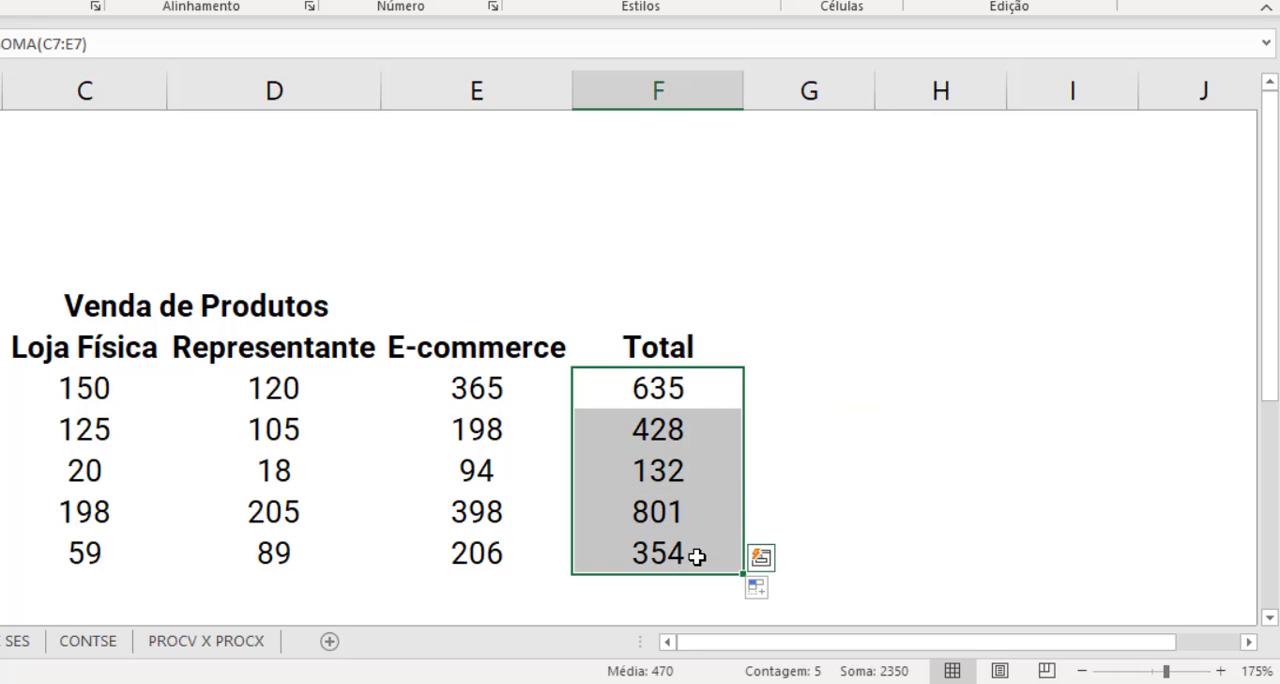
key("Delete")
left_click(808, 443)
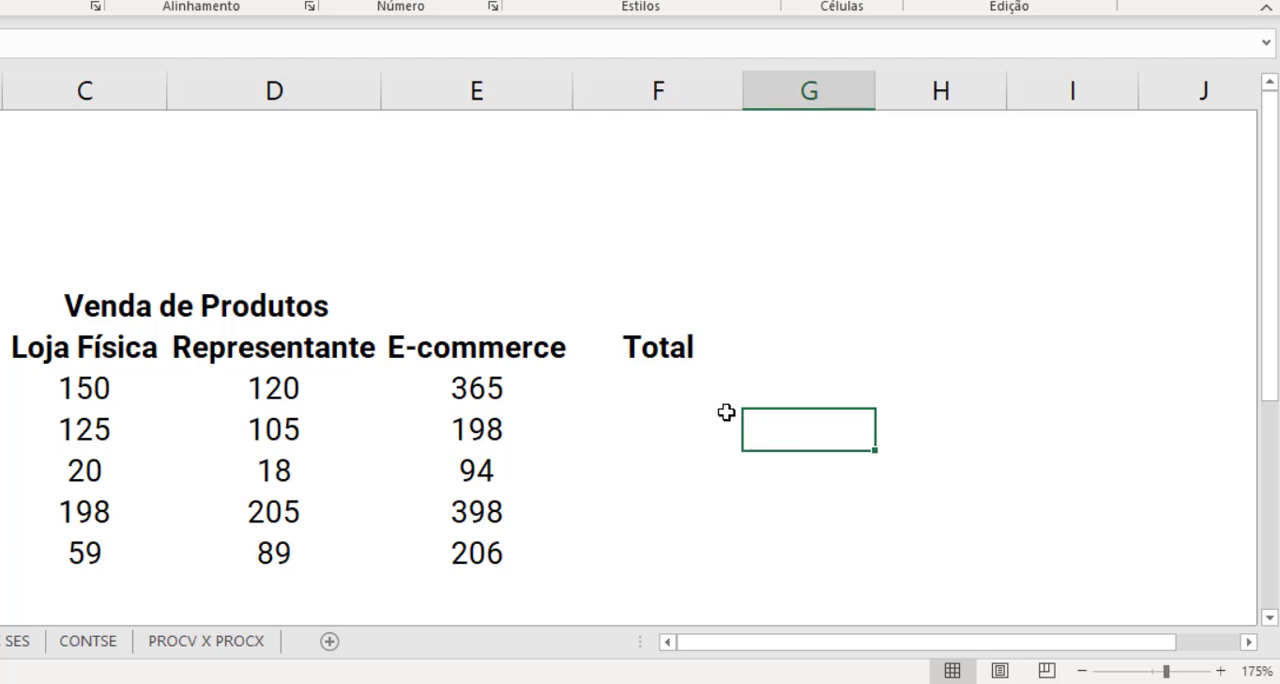
- Insert an AutoSum of C7:E7 in the Mouse row's Total cell, F7
left_click(667, 389)
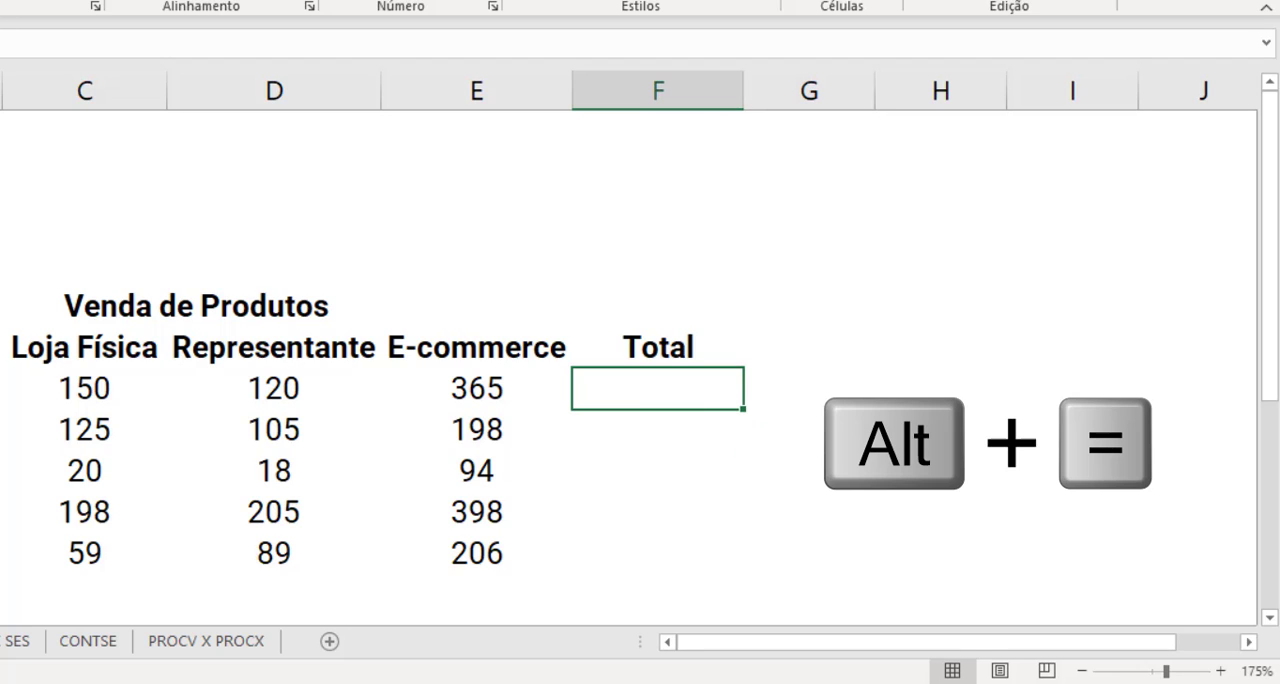
key("alt+equal")
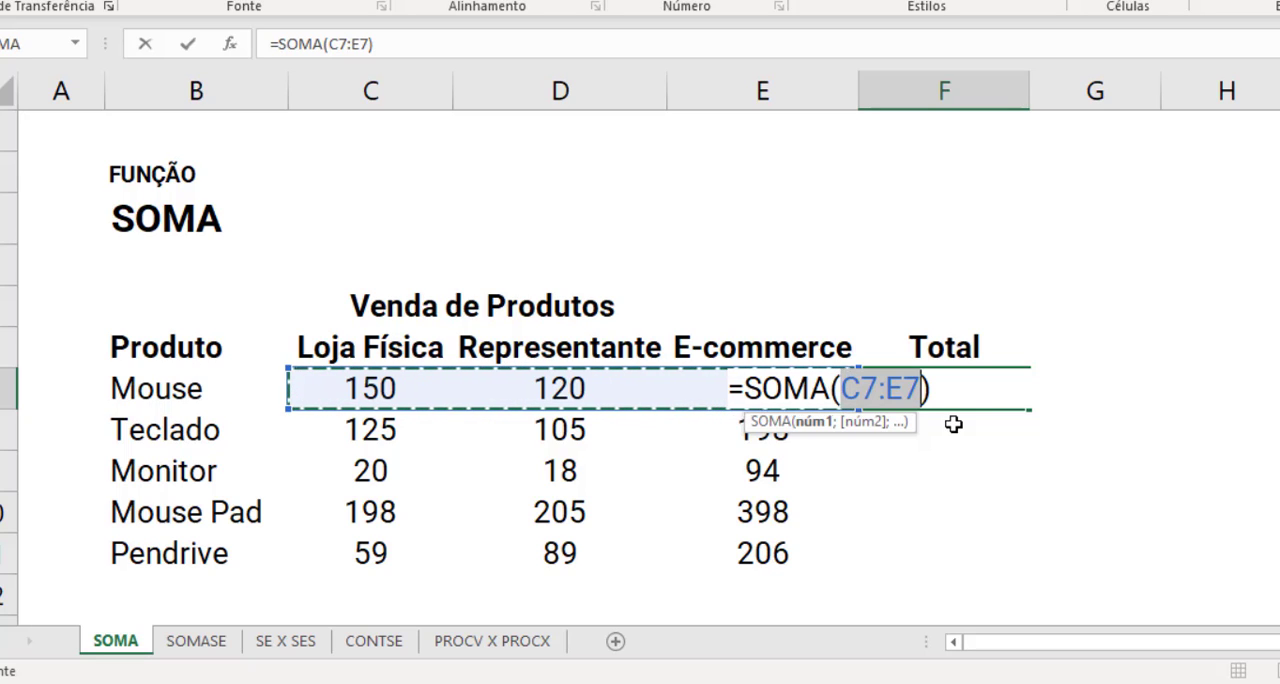
key("Return")
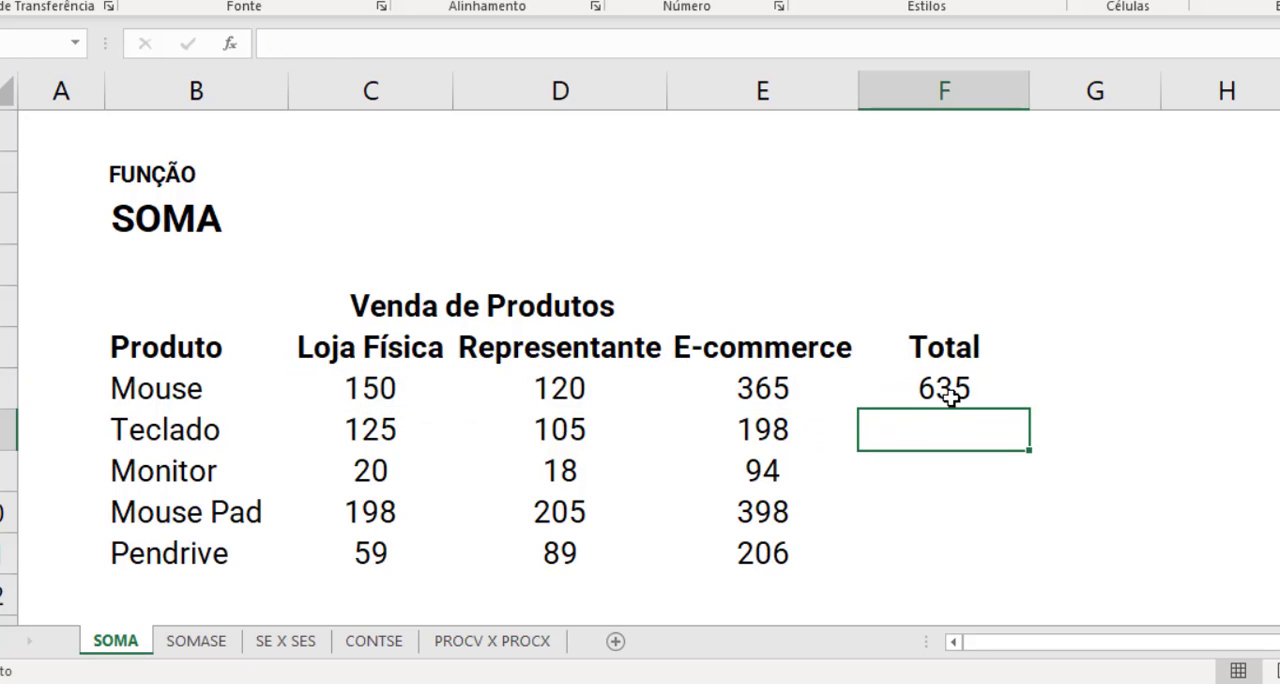
- Clear the Mouse total and apply AutoSum to the whole range F7:F11 at once
left_click(950, 395)
key("Delete")
left_click_drag(957, 383, 964, 551)
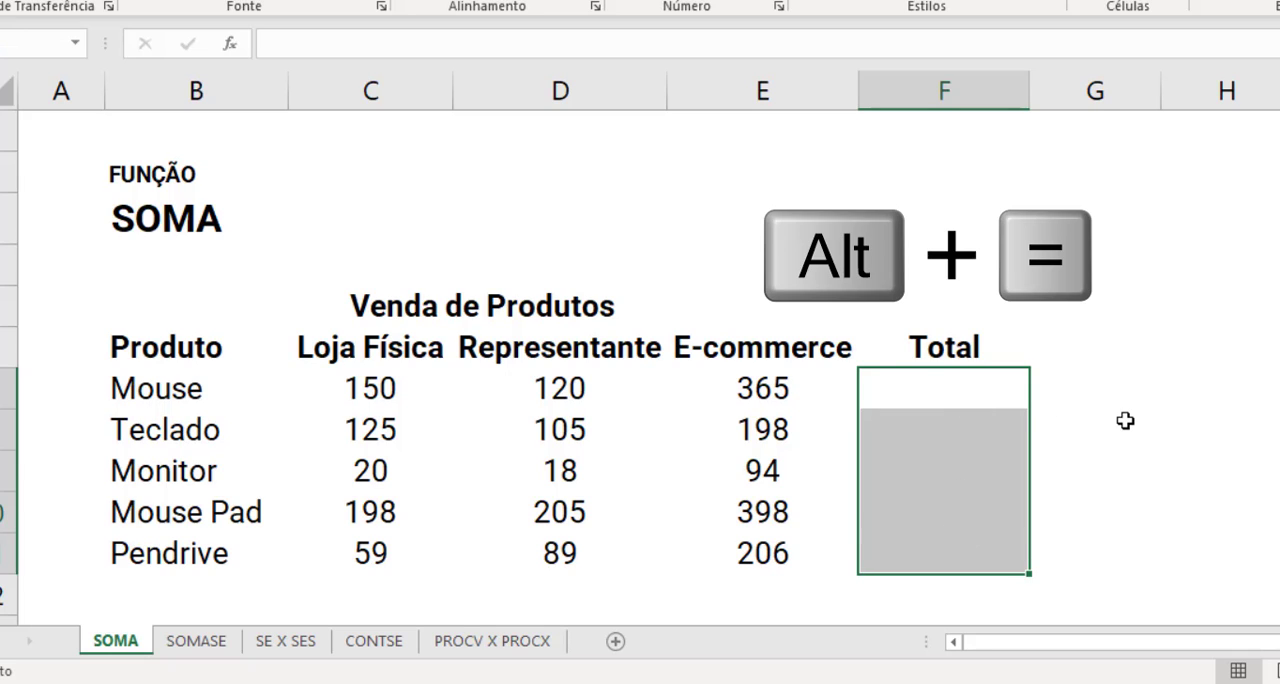
key("alt+equal")
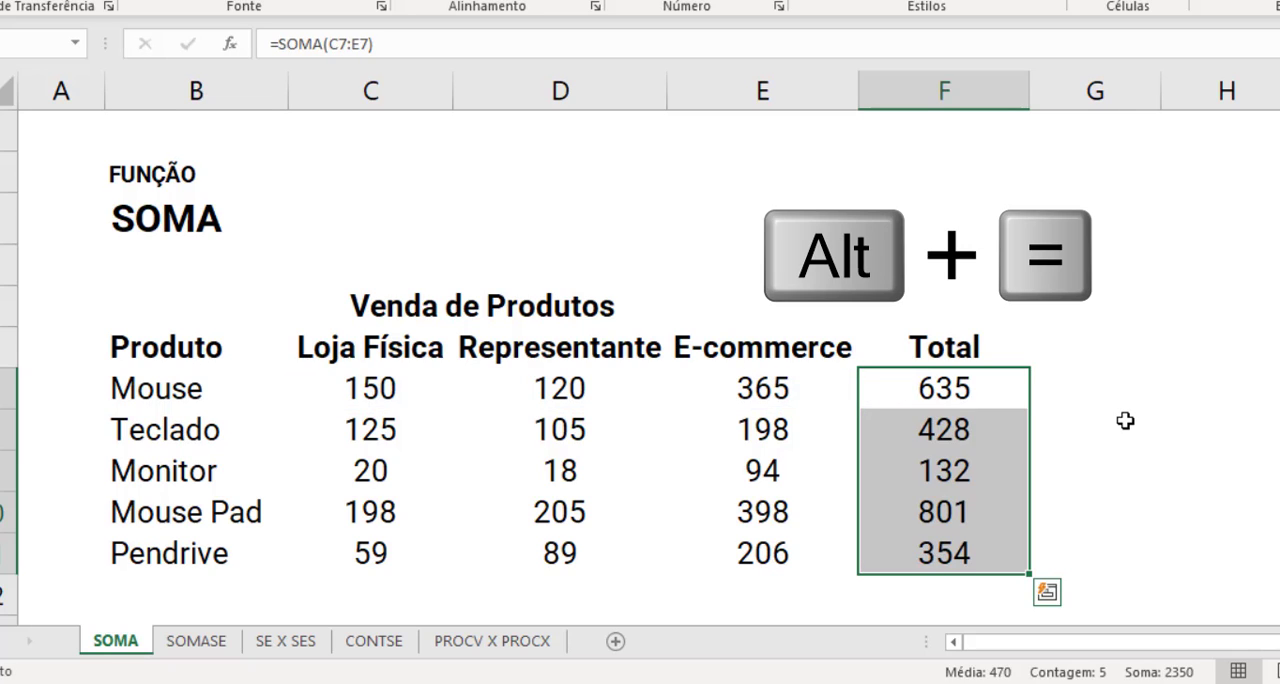
- Inspect the SOMA formulas in the Total column, checking the range referenced in the Monitor row
left_click(1015, 403)
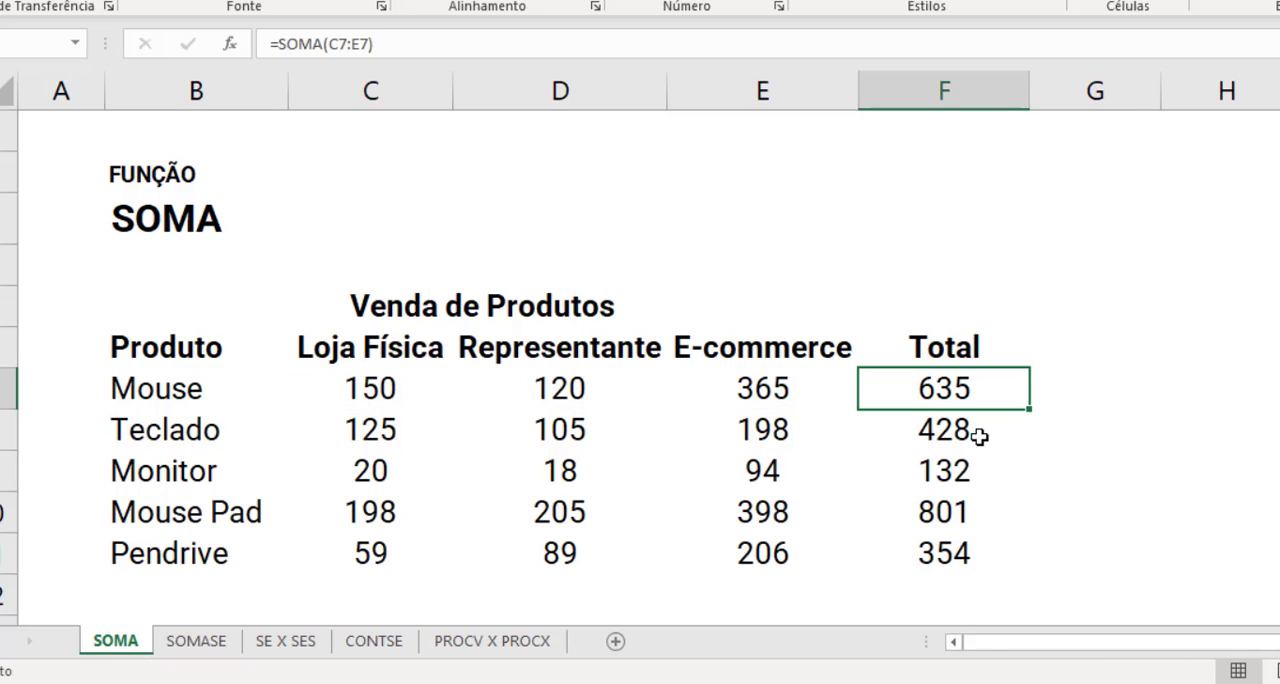
left_click(977, 433)
left_click(966, 486)
double_click(962, 482)
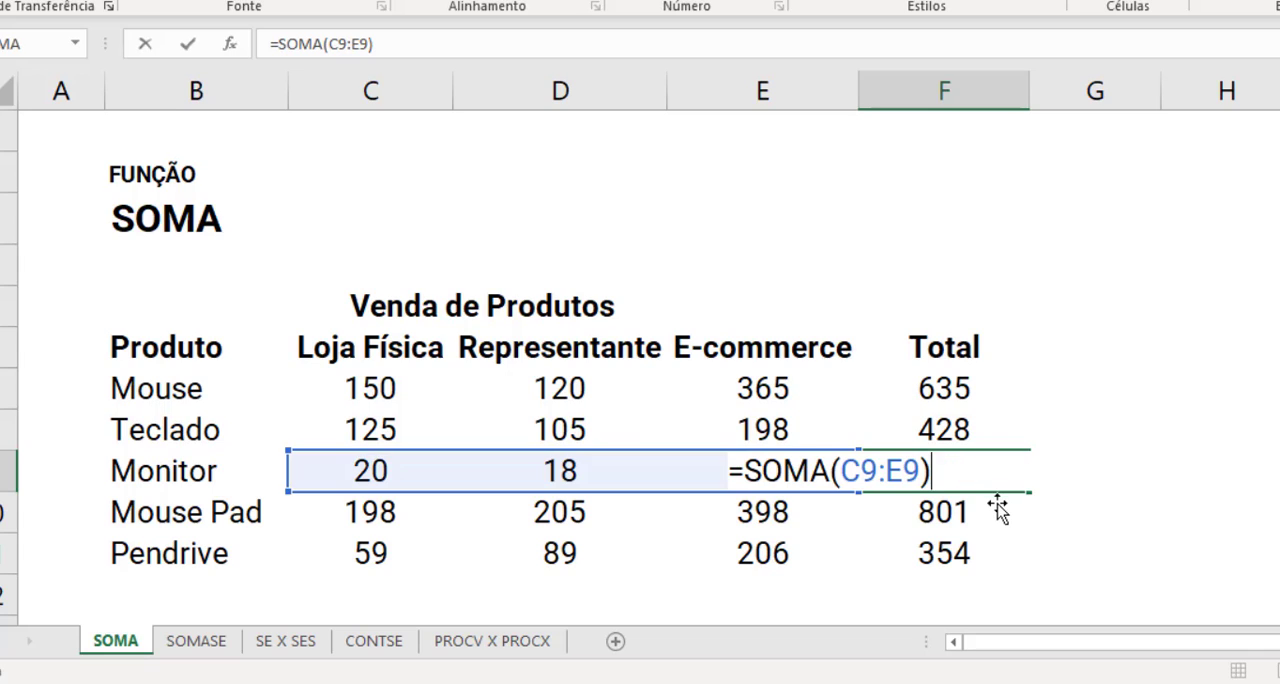
key("Escape")
left_click(1071, 489)
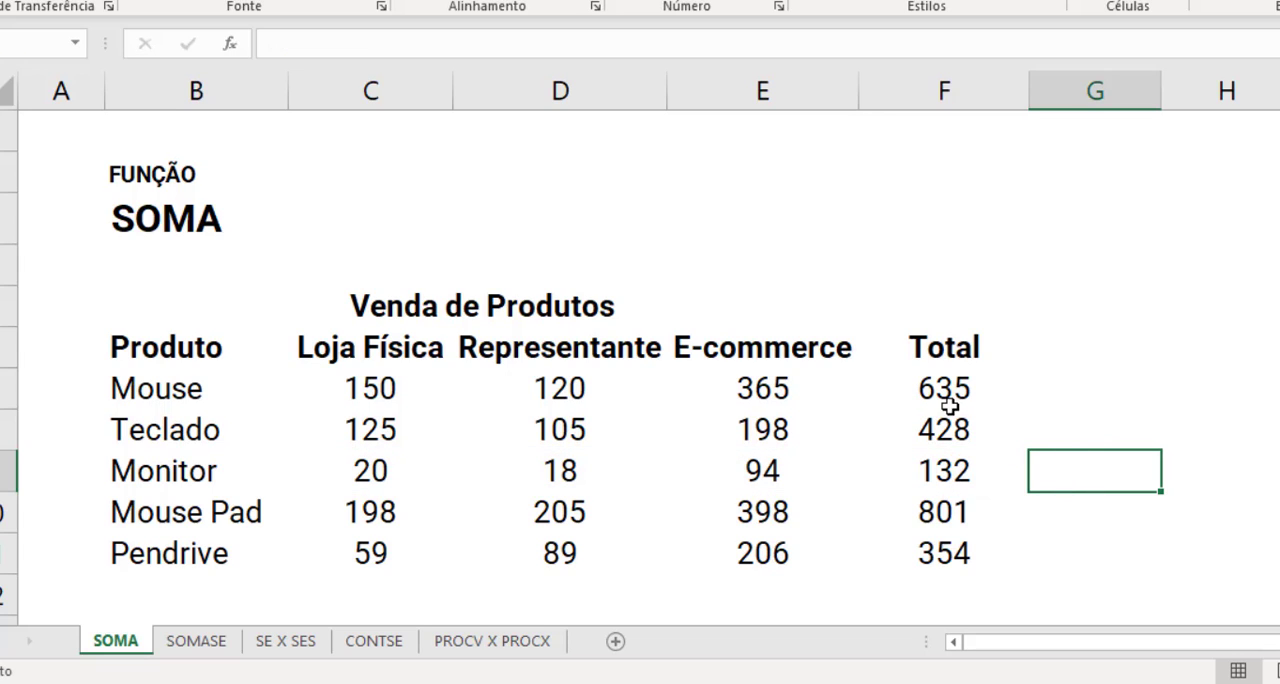
- Clear the totals in F7:F11 and recalculate them with the ribbon's Soma (AutoSum) command
left_click_drag(943, 398, 945, 561)
key("Delete")
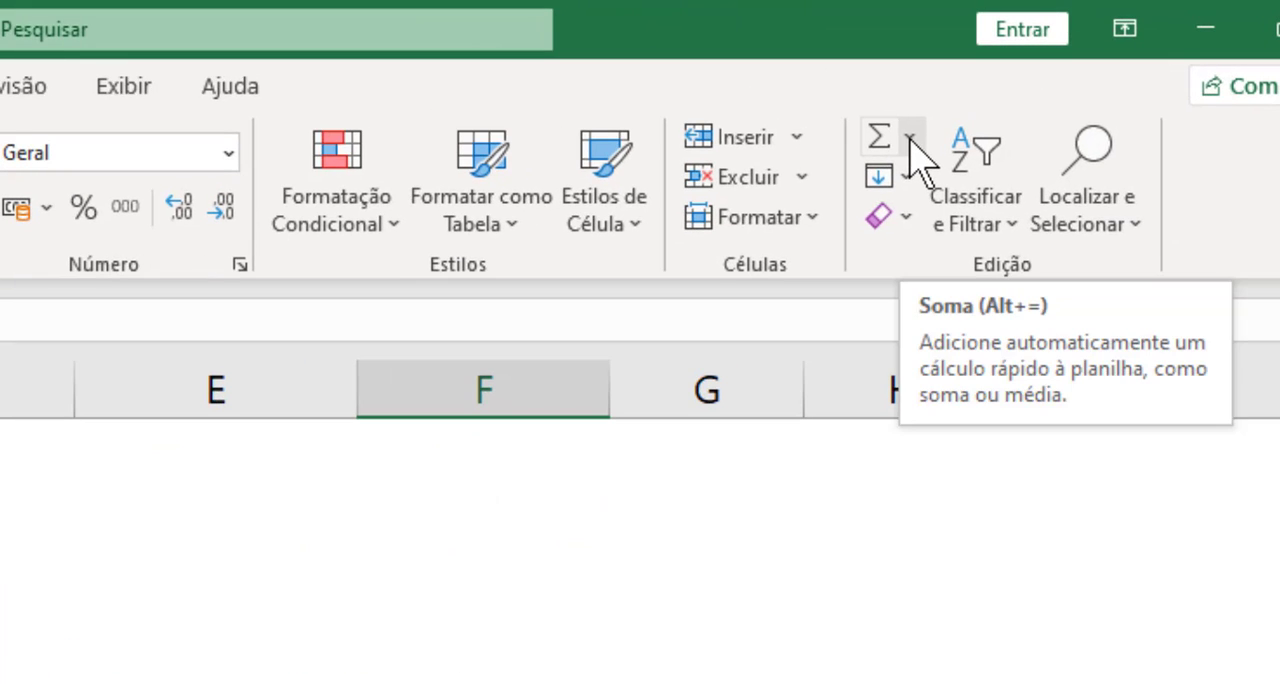
left_click(910, 139)
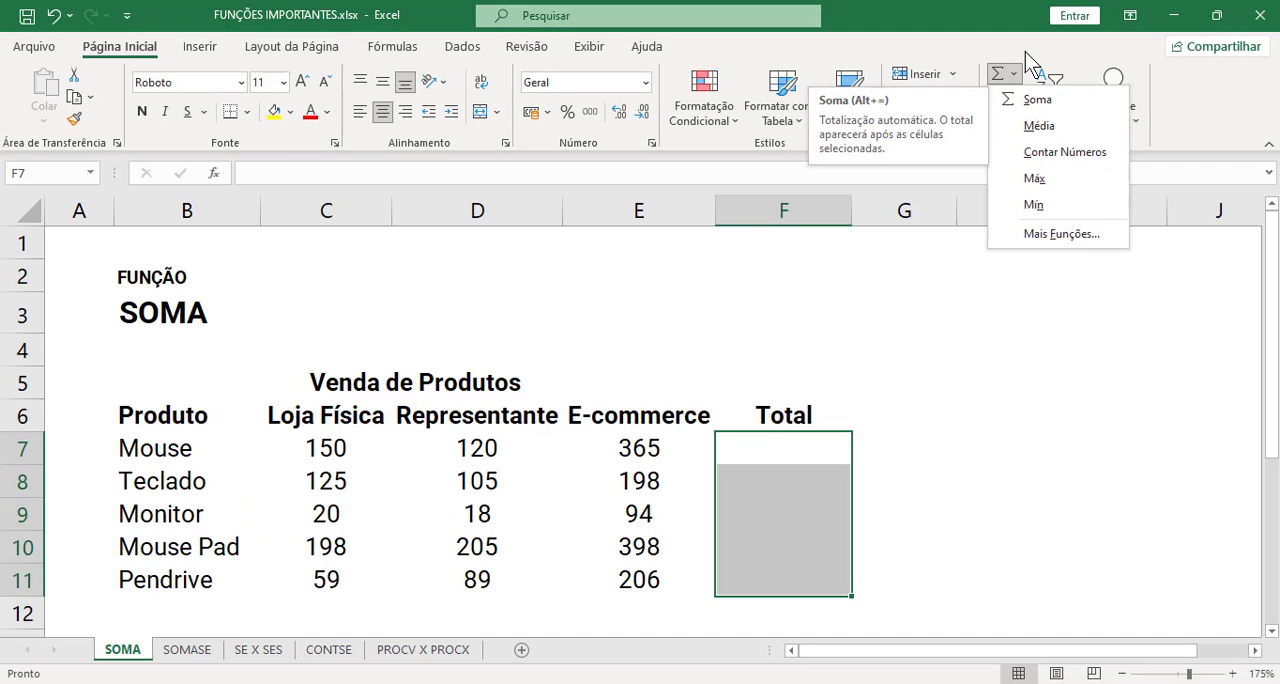
left_click(911, 126)
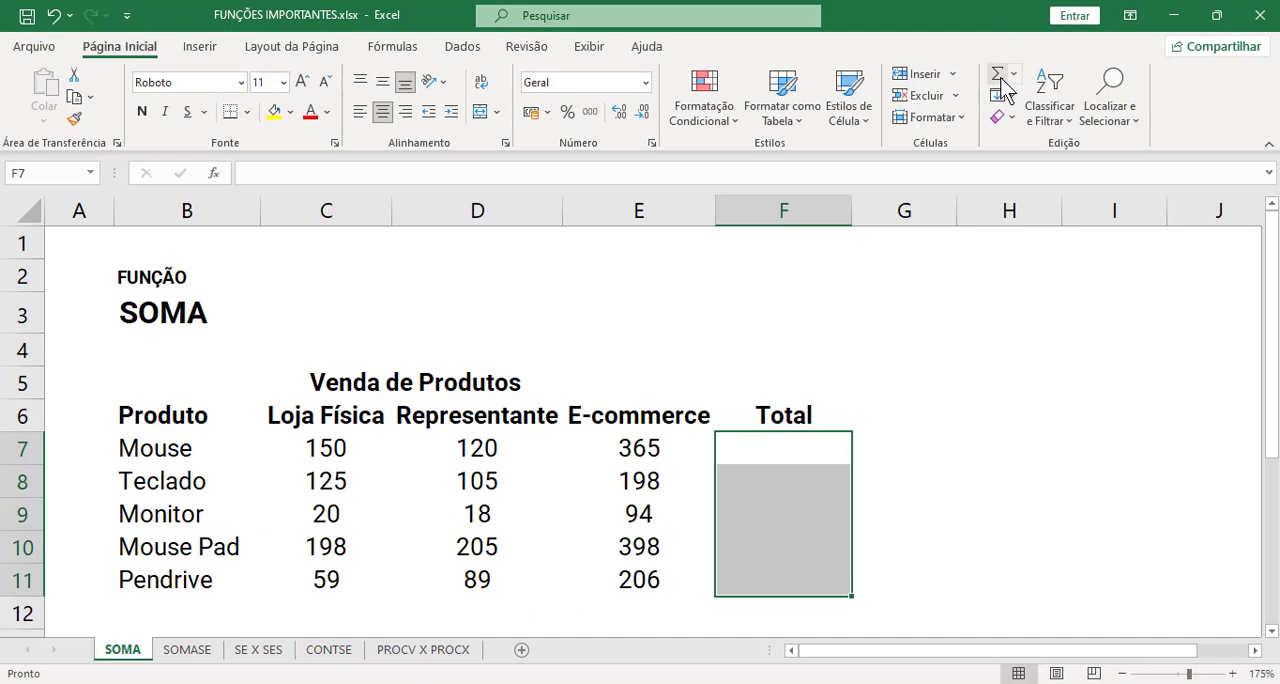
left_click(998, 75)
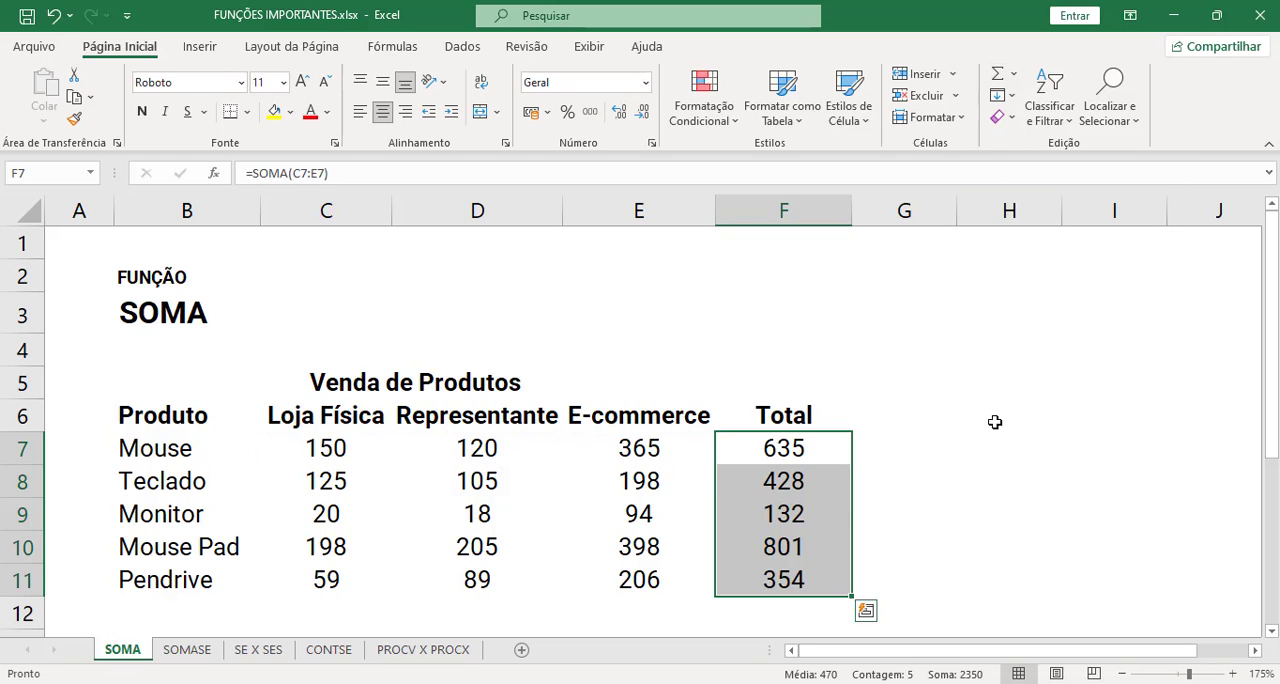
left_click(1014, 75)
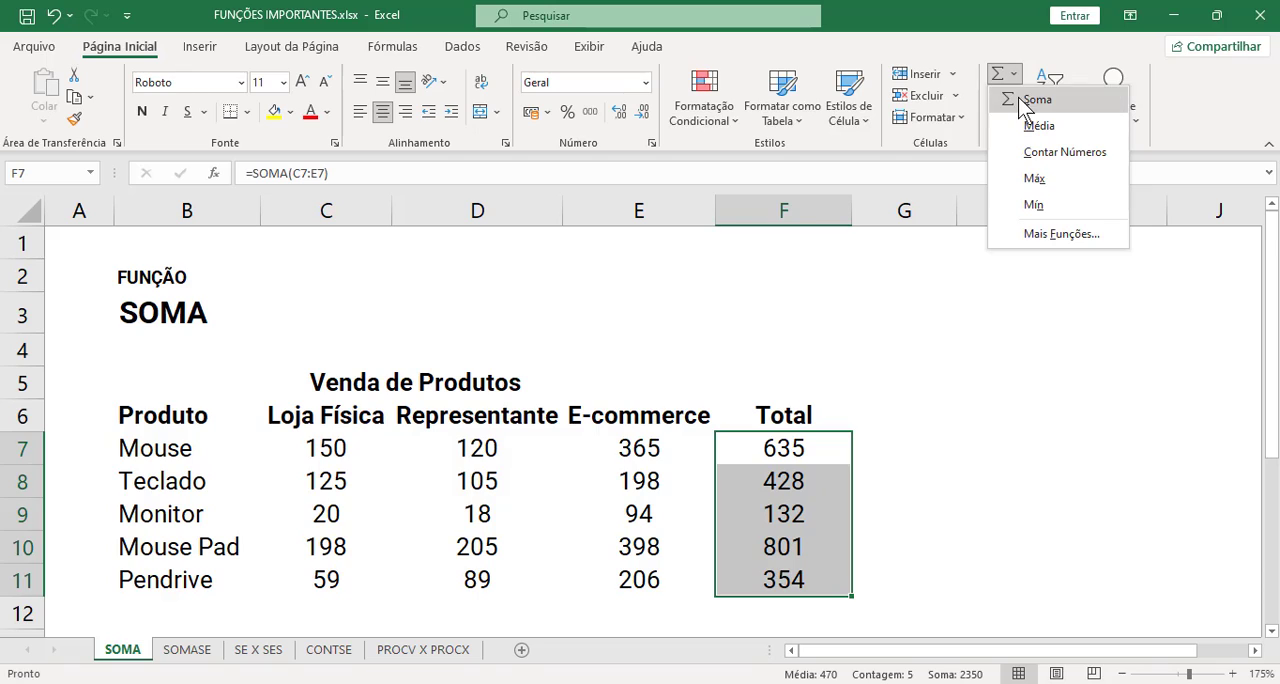
left_click(1016, 78)
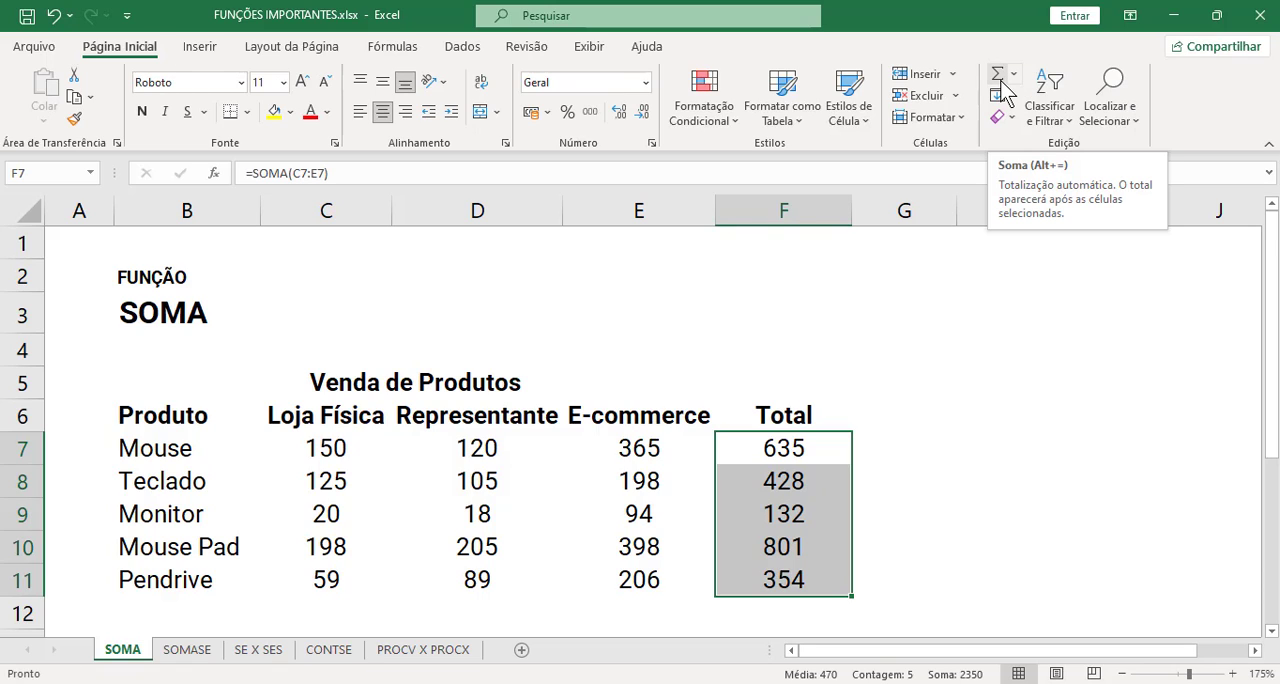
left_click(1000, 517)
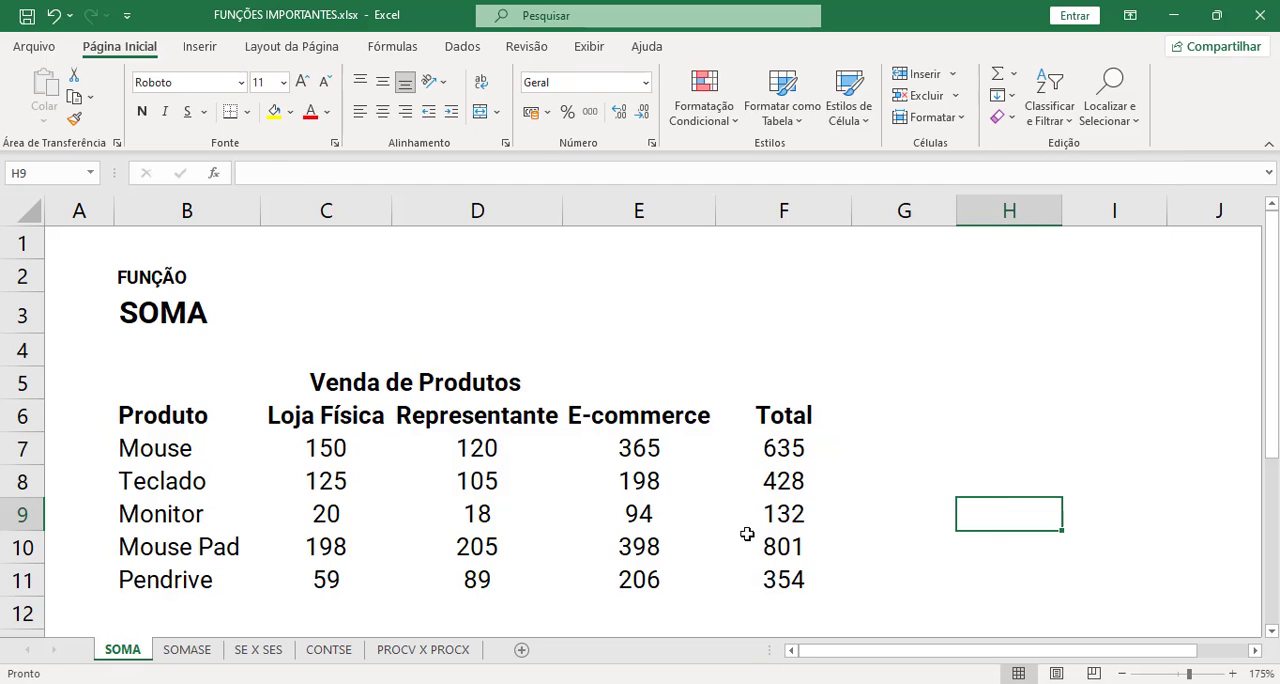
- Open the SOMASE sheet and review the Estado, Cidade and Valor columns of the sales table
left_click(210, 652)
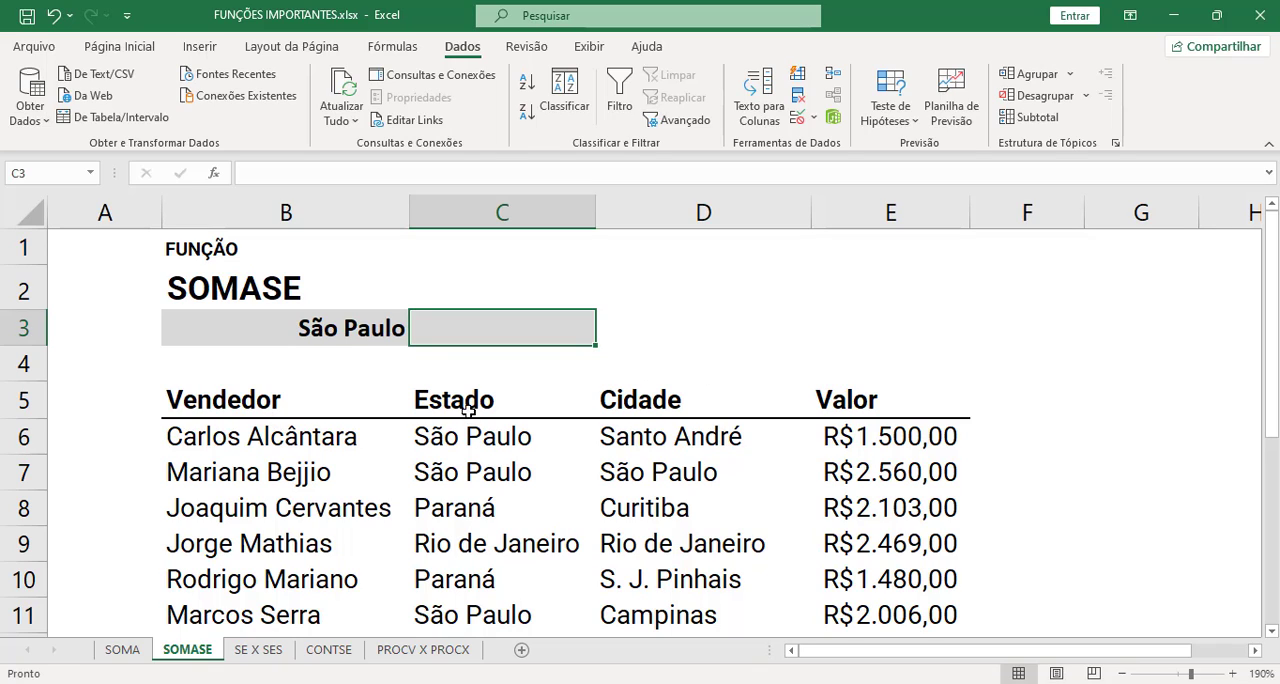
left_click_drag(468, 410, 500, 508)
left_click_drag(630, 405, 668, 540)
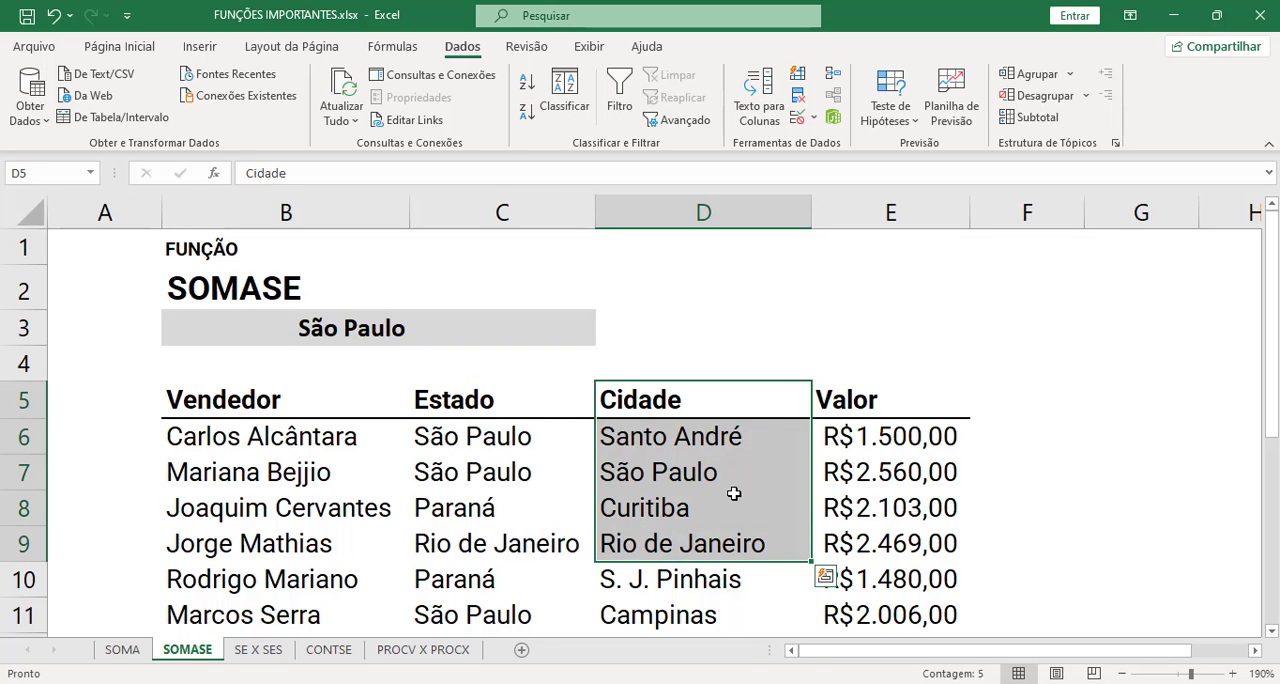
left_click(734, 493)
left_click_drag(912, 407, 916, 507)
left_click(916, 507)
left_click_drag(920, 405, 920, 505)
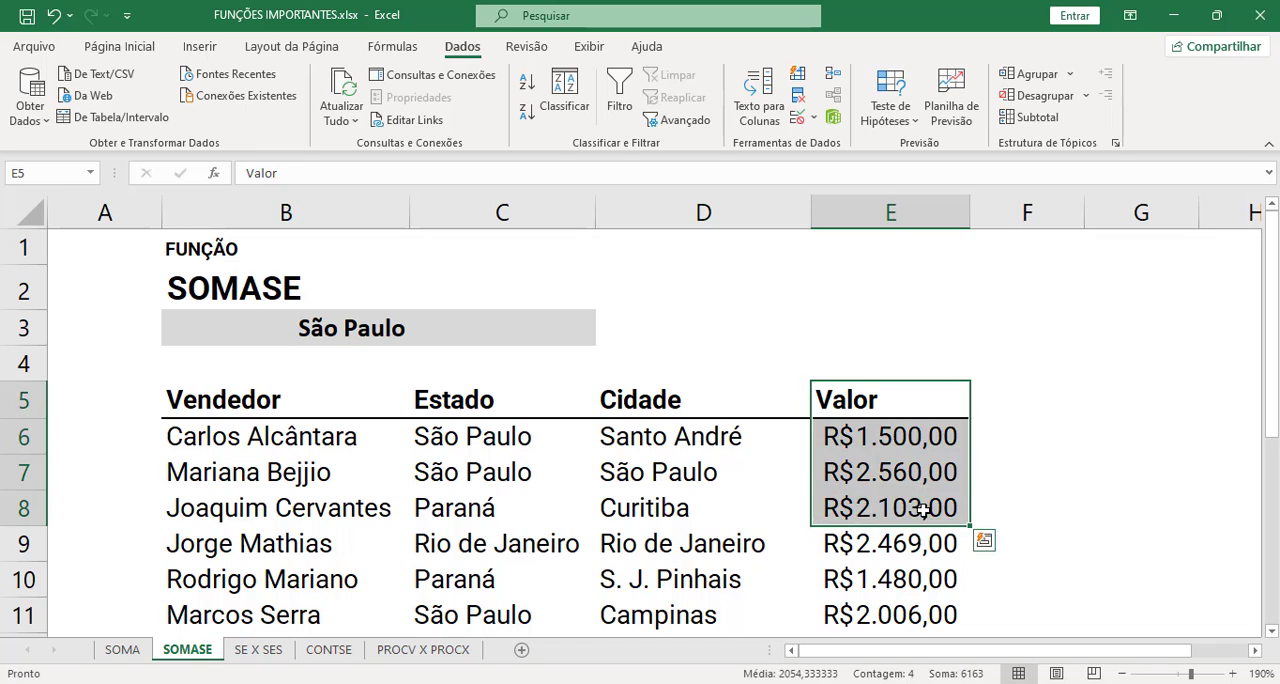
left_click(921, 508)
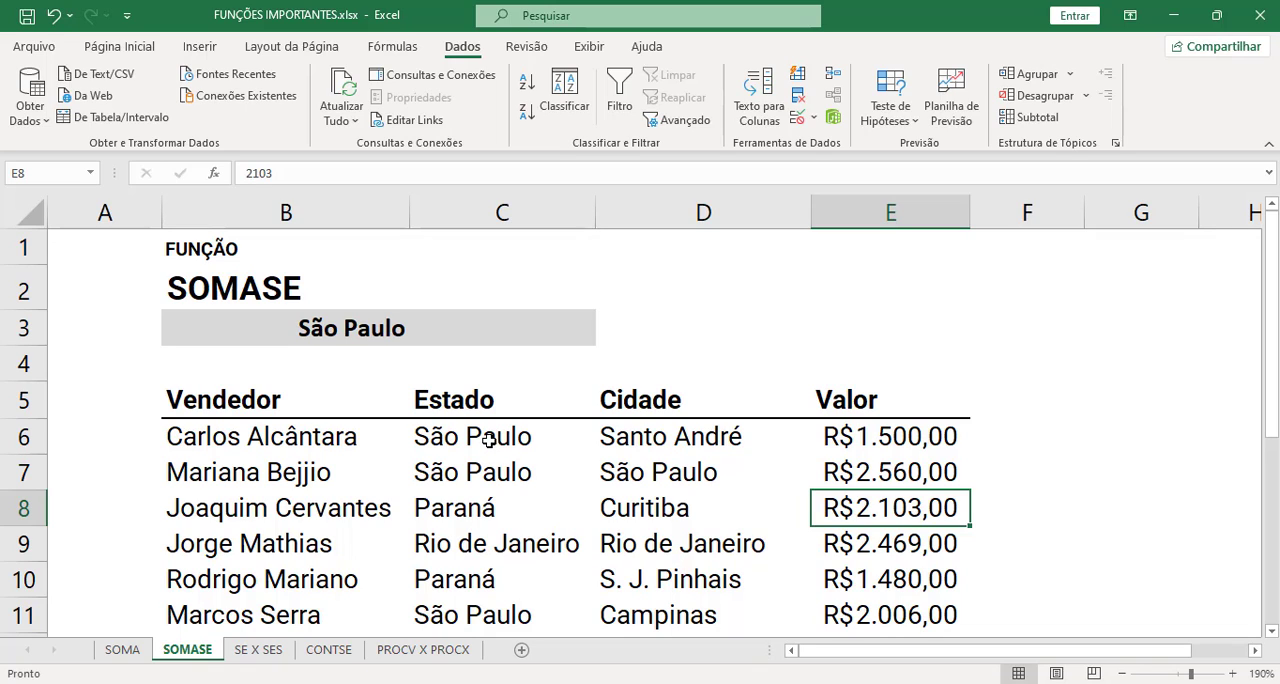
- Look through the state entries listed in the Estado column down to the end of the table
left_click_drag(482, 440, 483, 506)
left_click(483, 507)
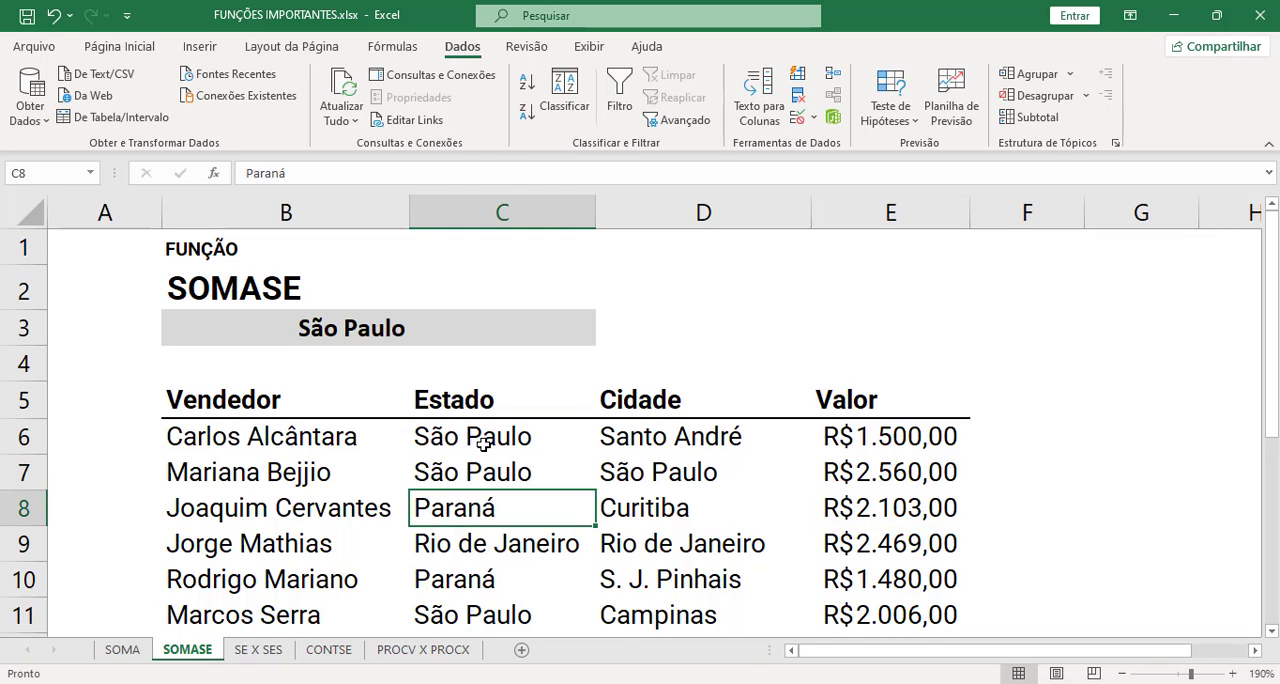
left_click(483, 440)
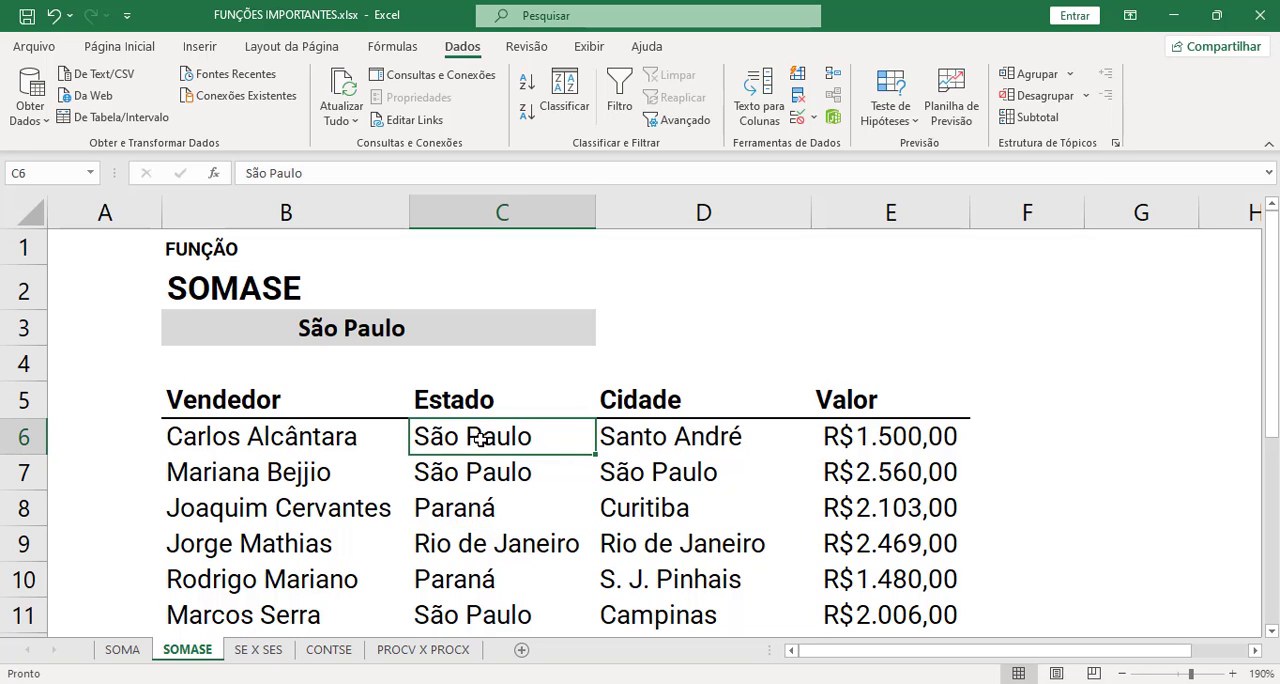
scroll(481, 438, "down", 1)
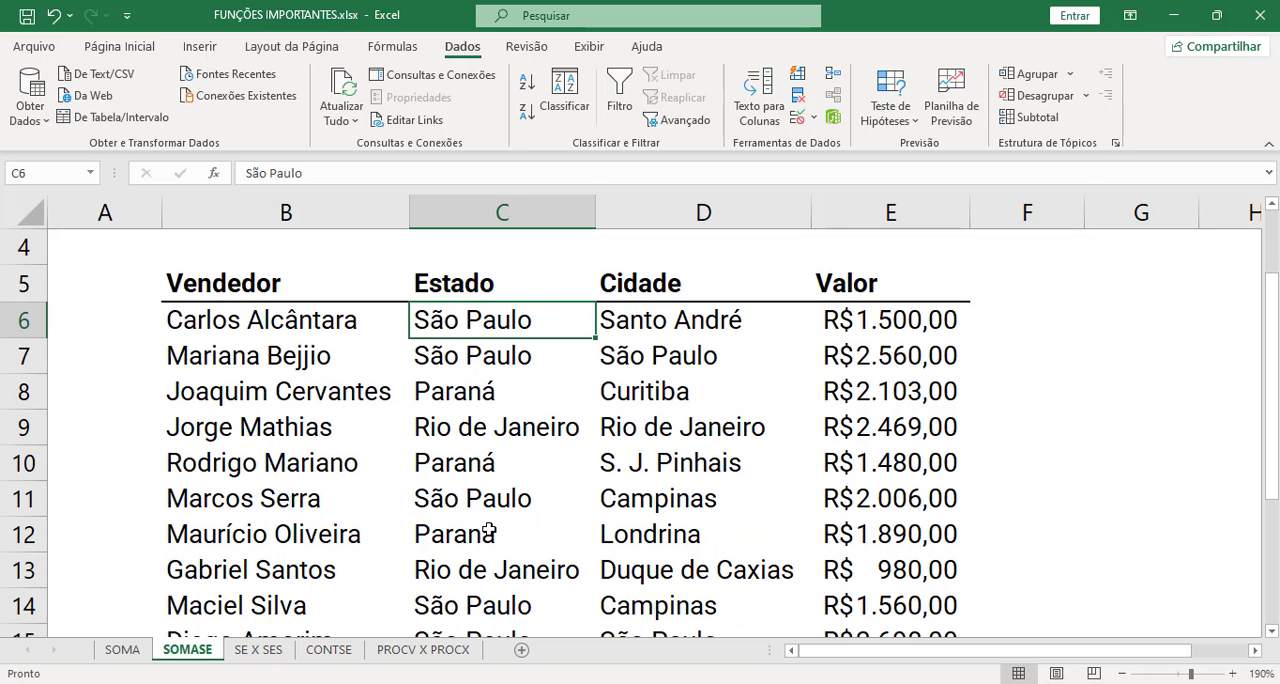
scroll(489, 532, "down", 1)
scroll(489, 532, "up", 2)
- Start a SOMASE formula in C3 with the Estado entries C6:C17 as its criteria range
left_click(580, 329)
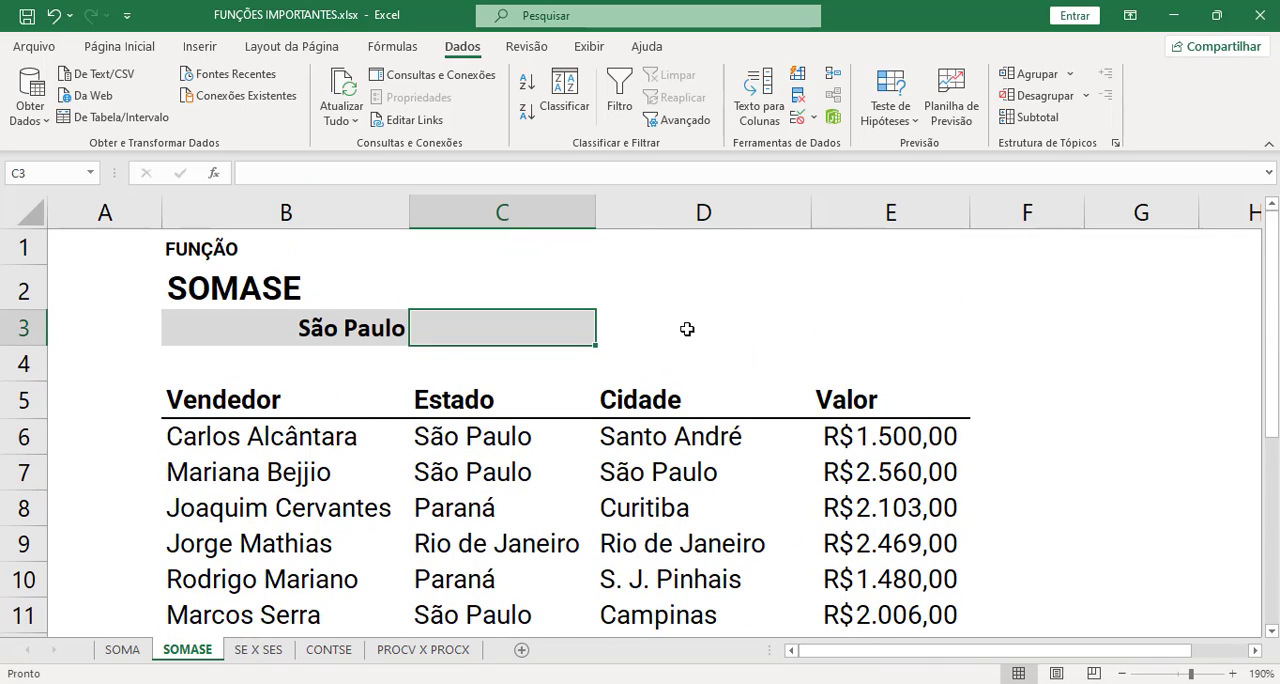
type("=")
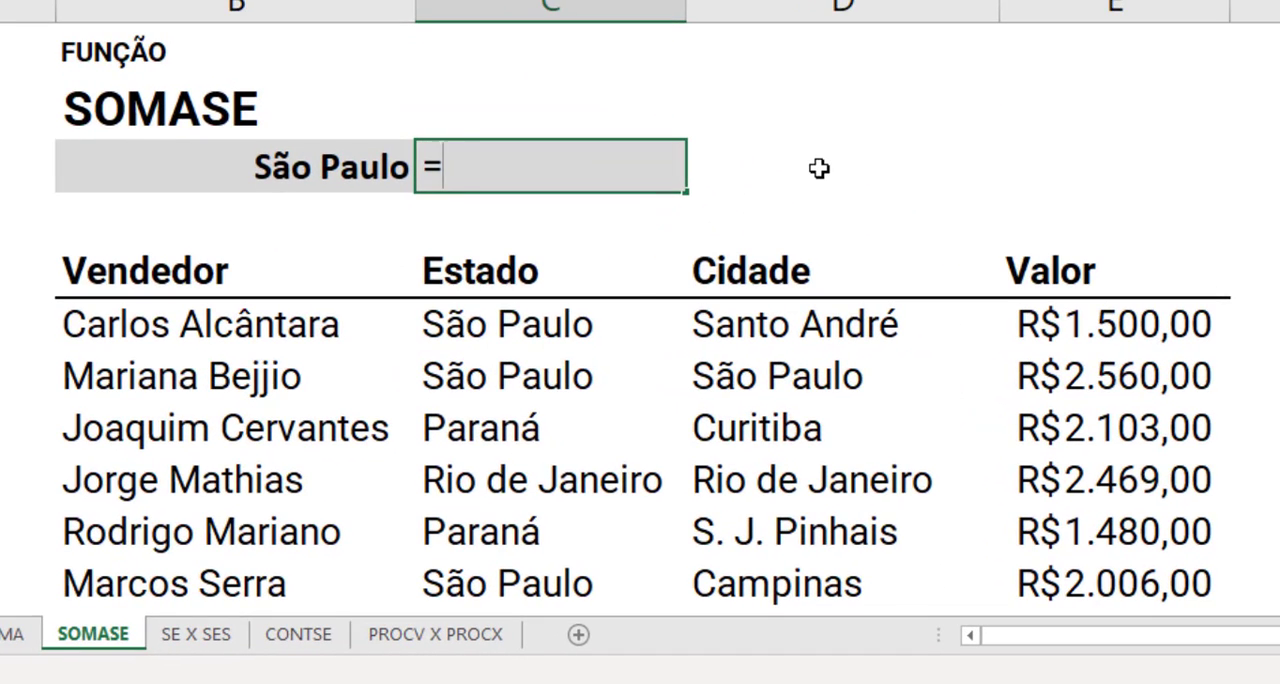
type("somase")
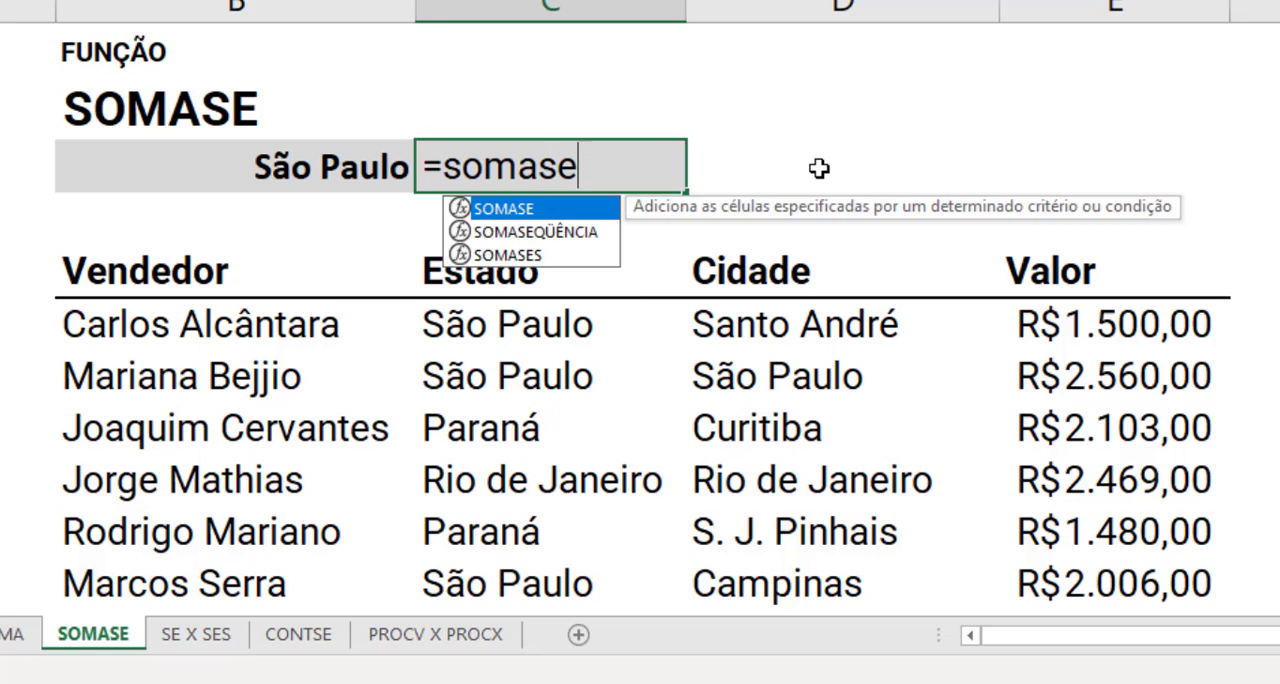
key("Tab")
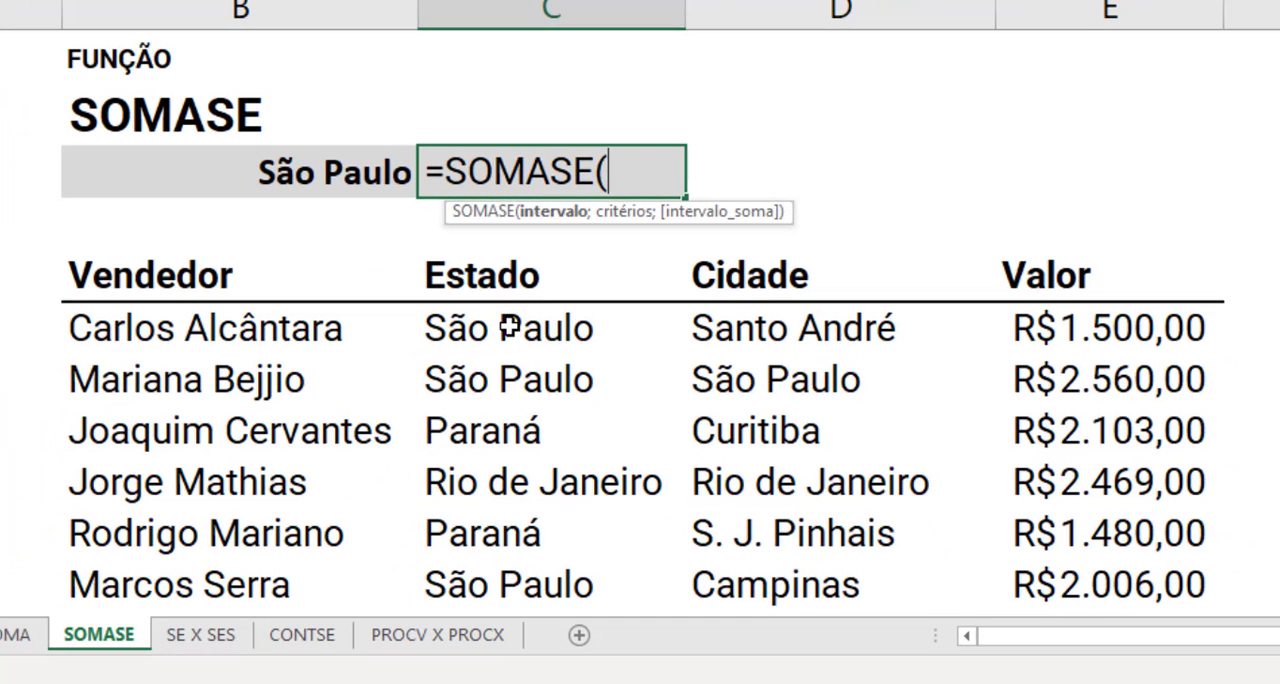
left_click(510, 327)
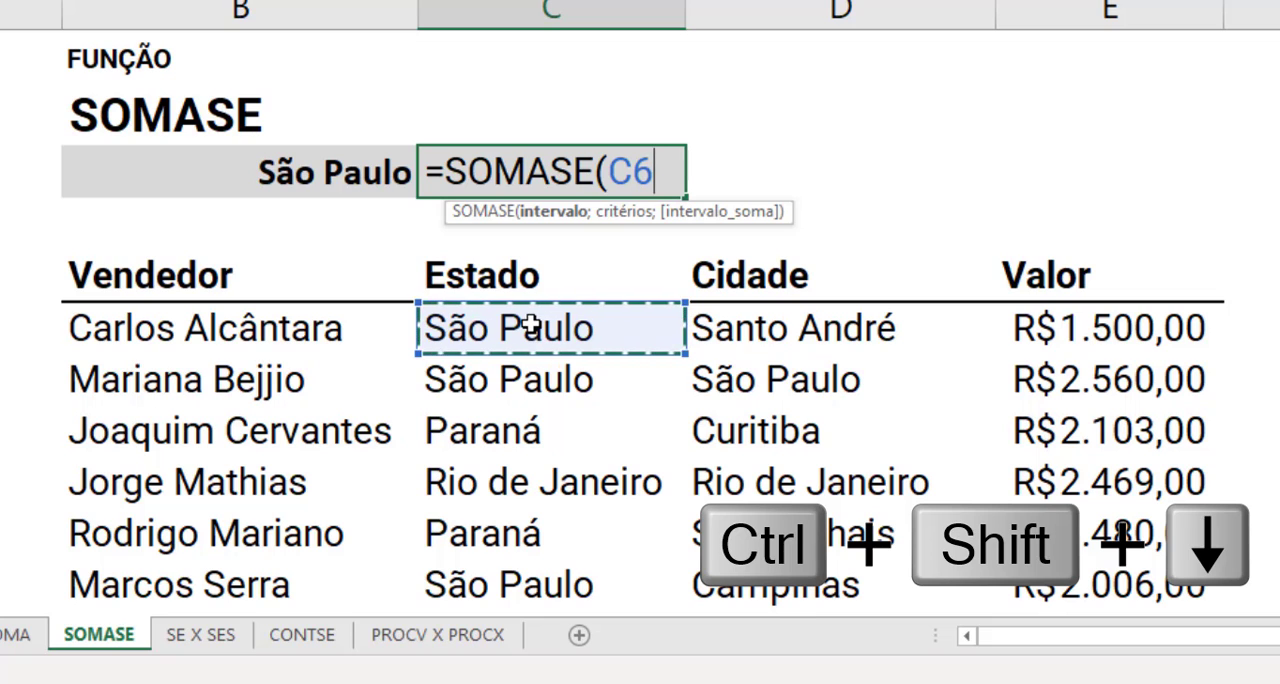
key("ctrl+shift+Down")
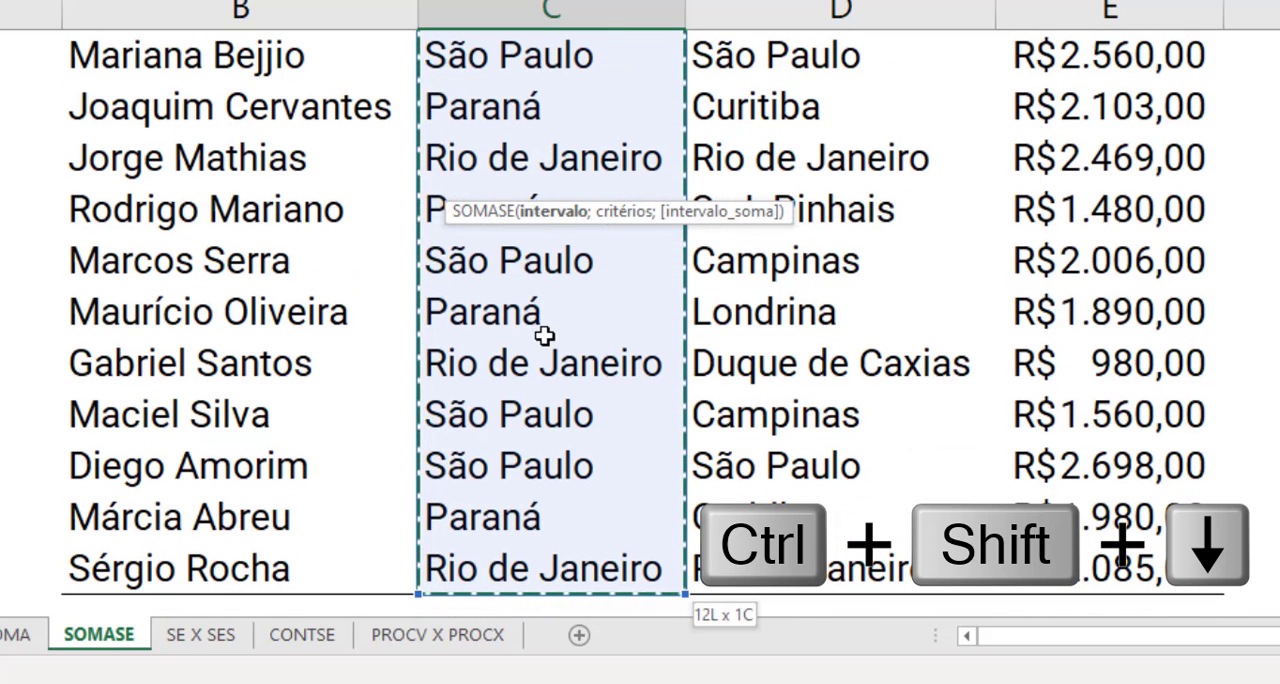
scroll(530, 320, "up", 2)
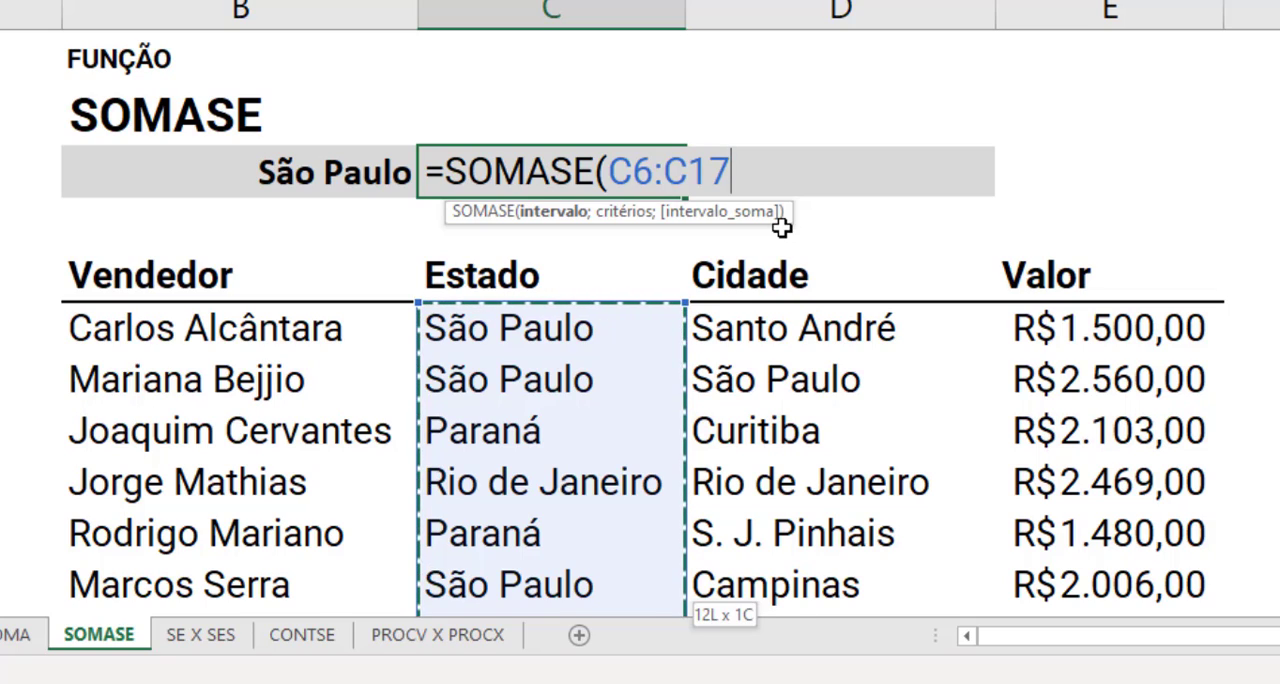
- Complete the SOMASE formula in C3 with B3 as the criterion and the Valor cells E6:E17 as the sum range
type(";")
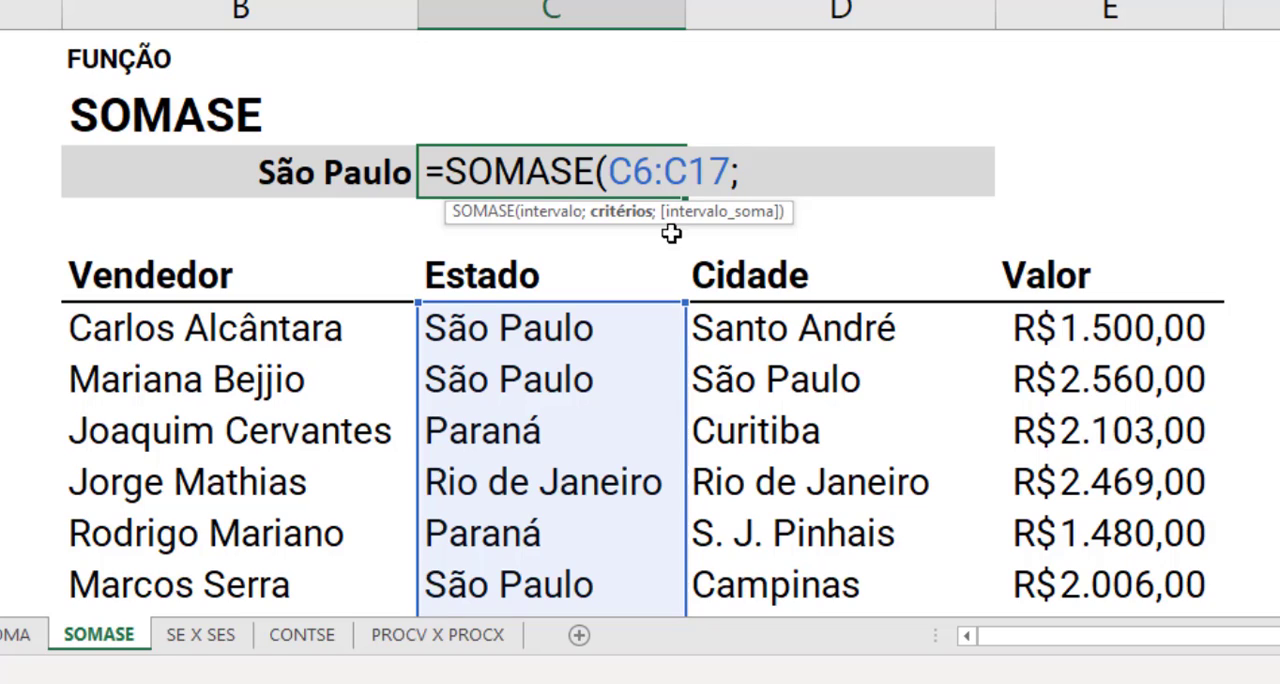
left_click(335, 168)
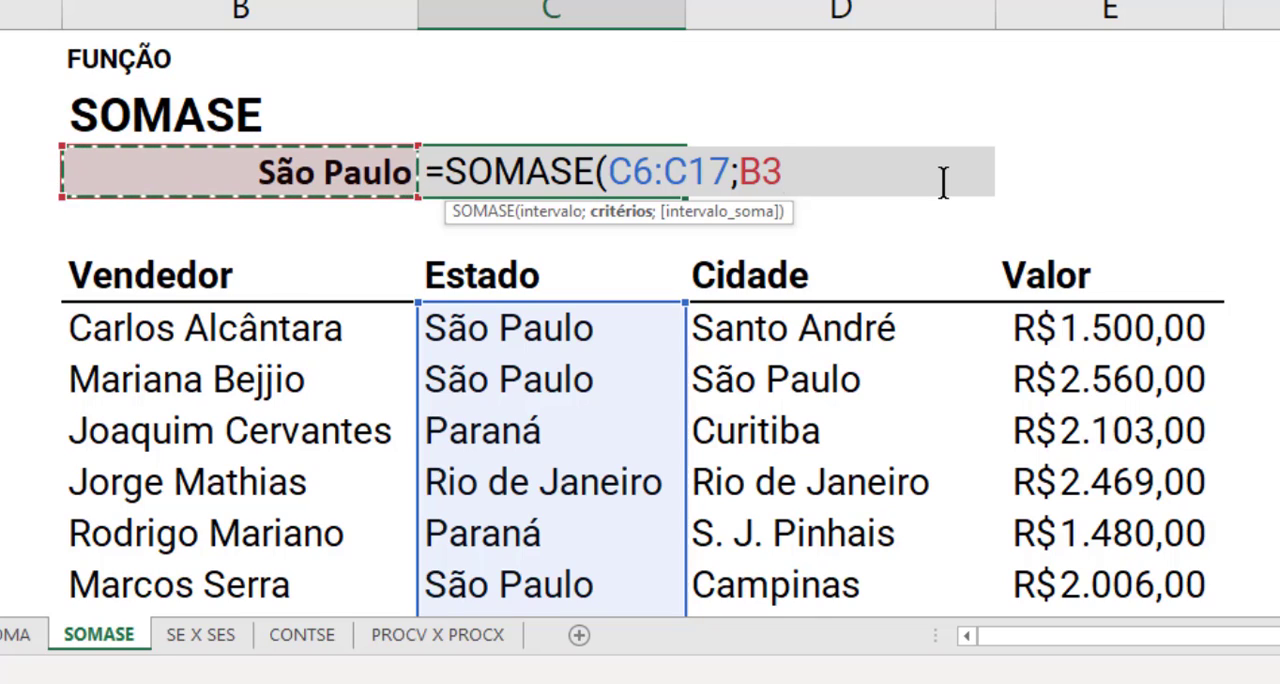
type(";")
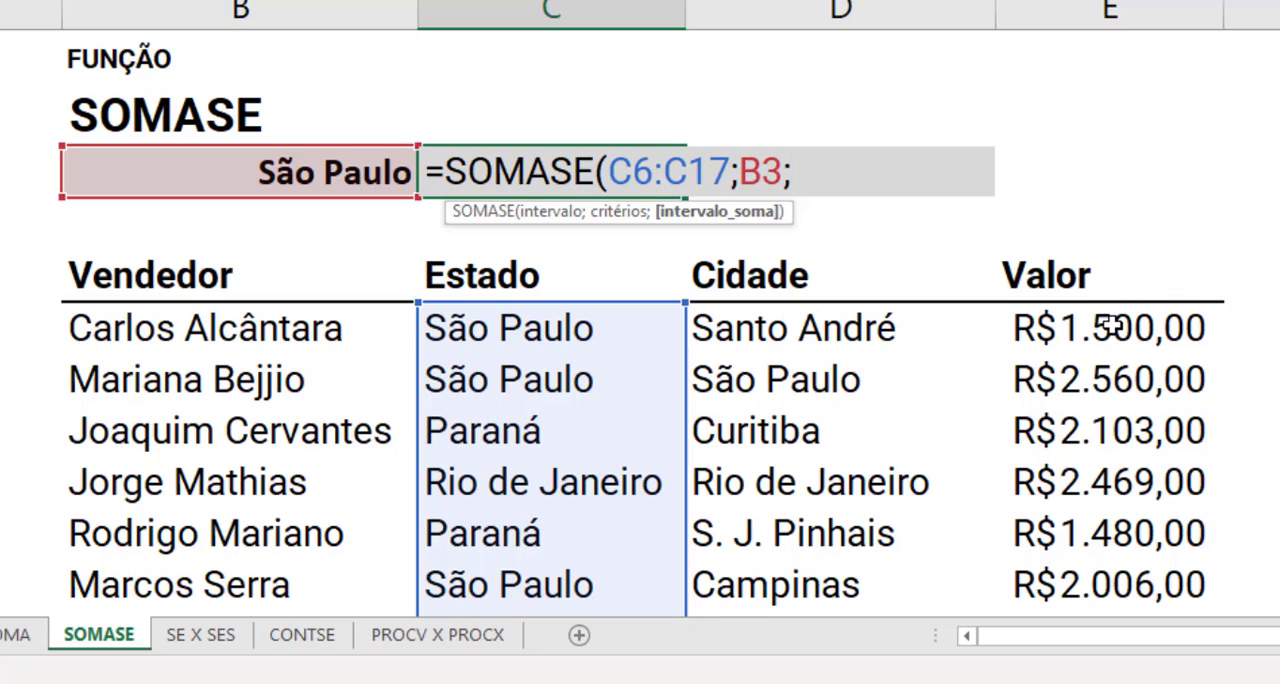
left_click(1114, 327)
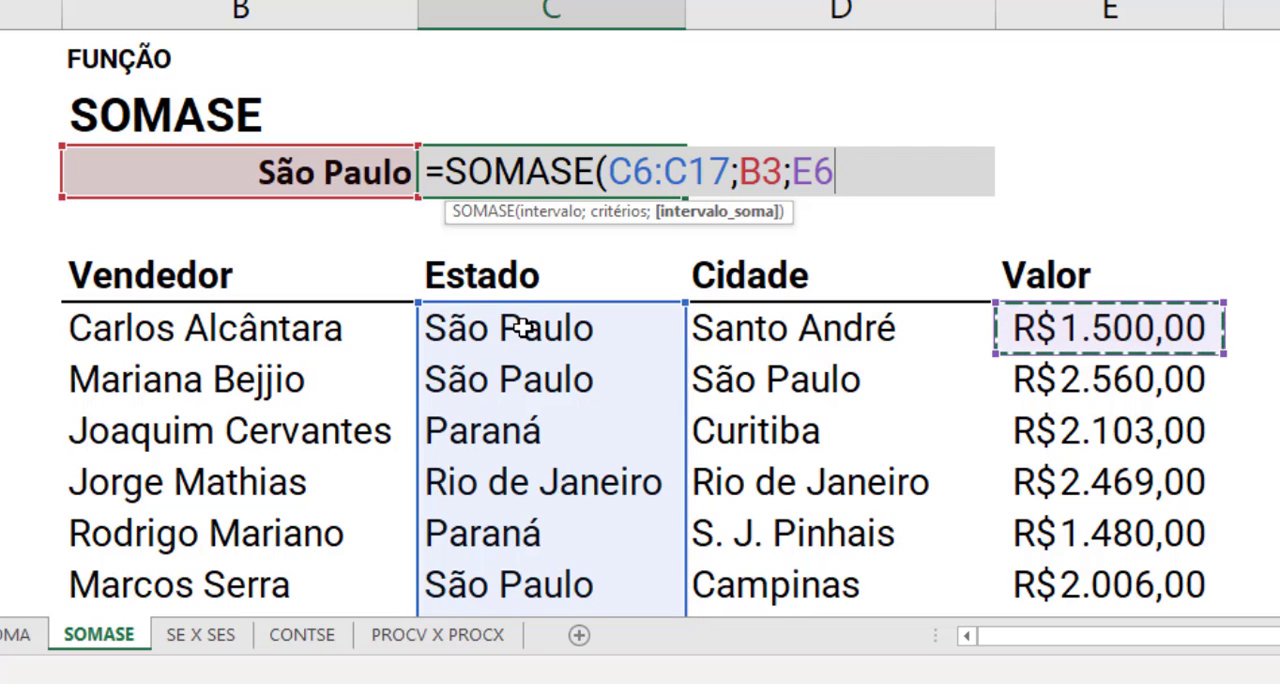
key("ctrl+shift+Down")
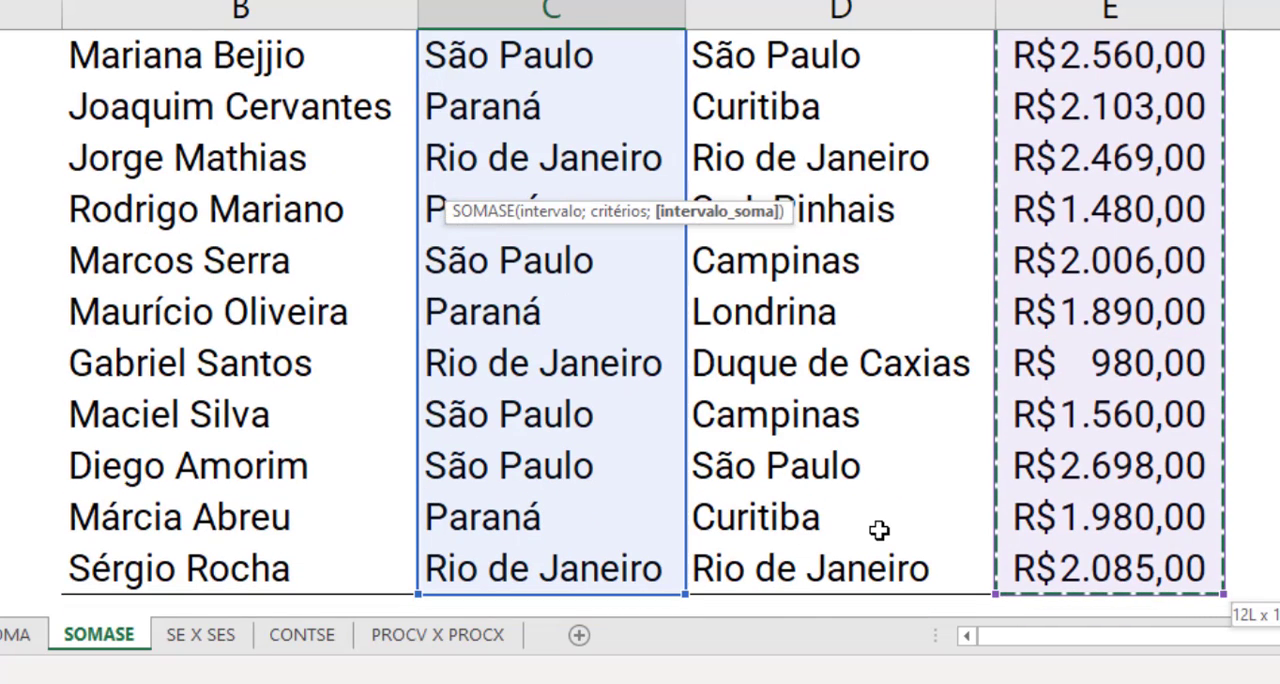
scroll(958, 500, "up", 3)
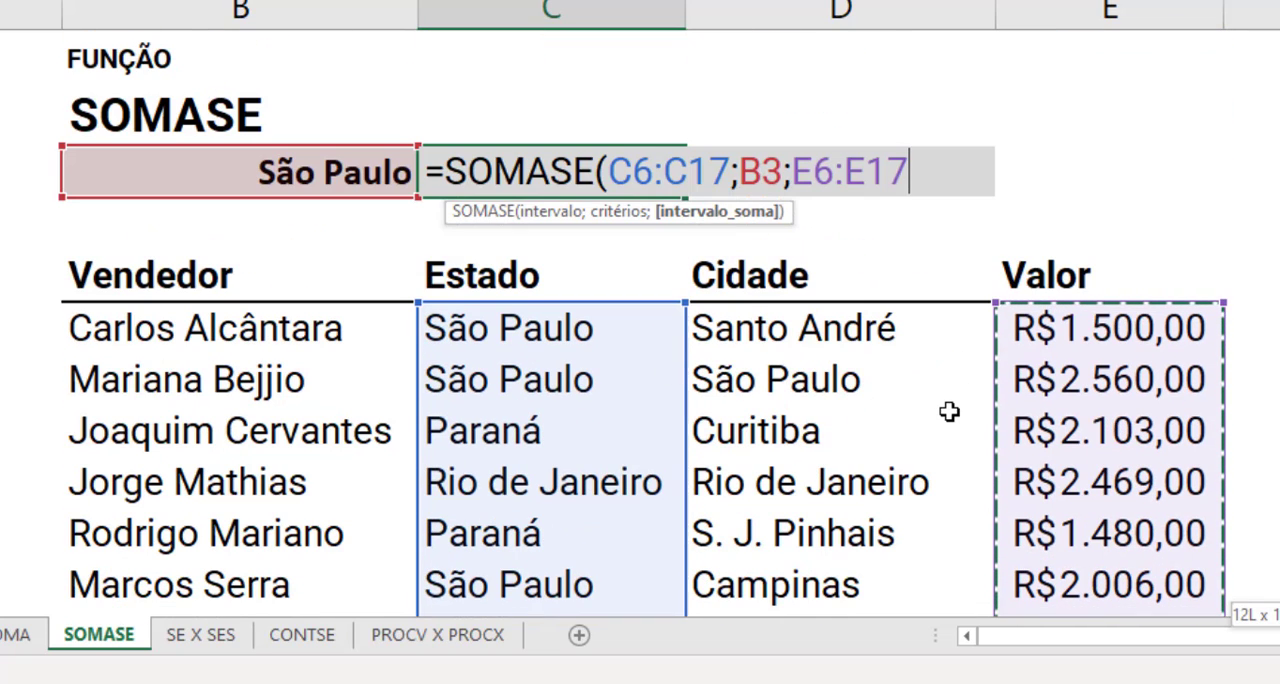
type(")")
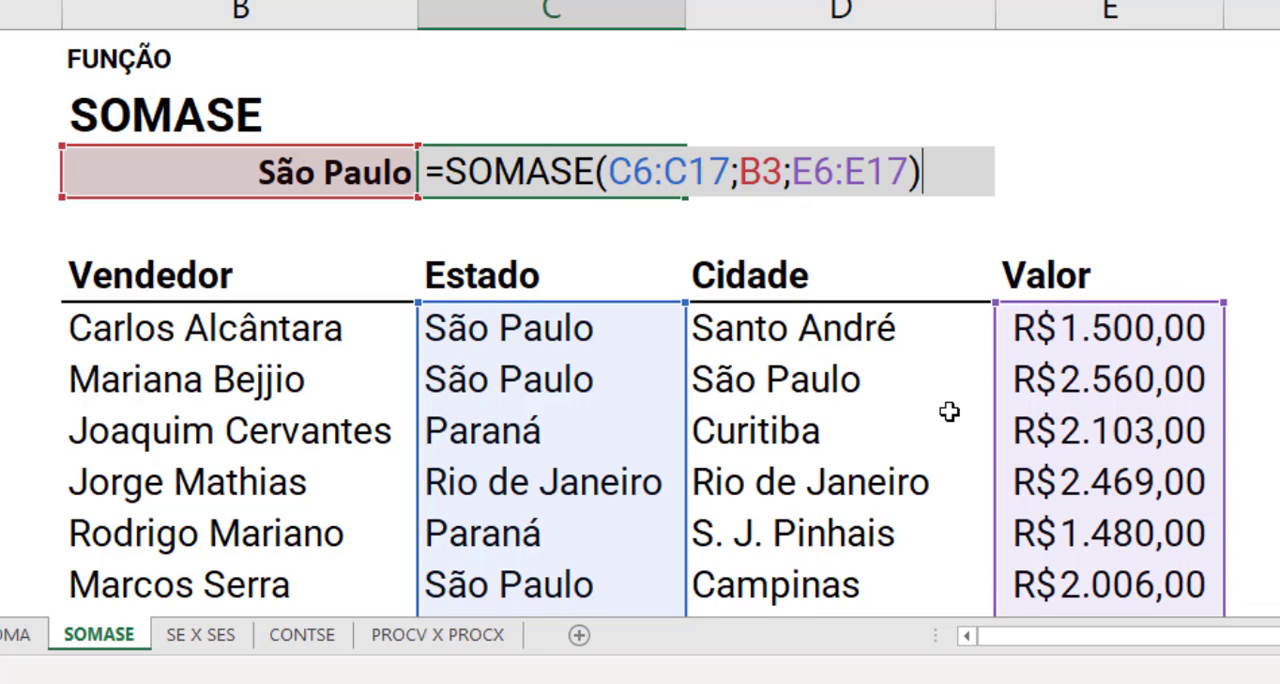
key("Return")
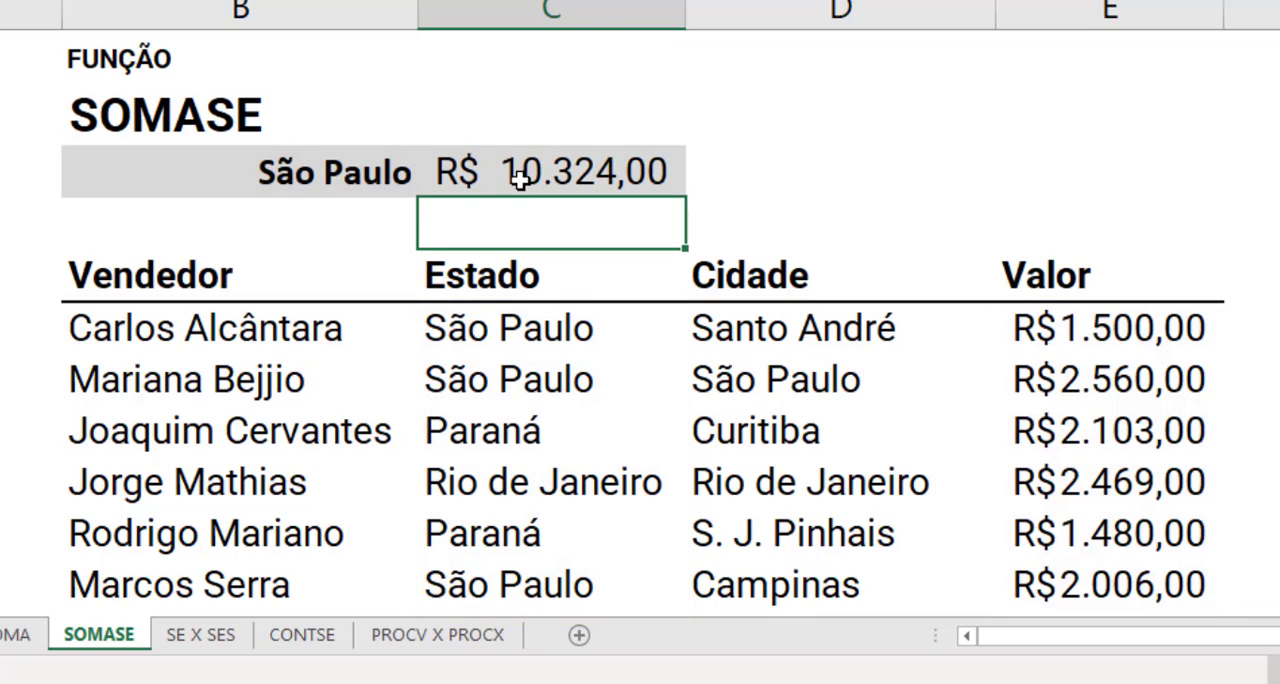
- Cross-check the São Paulo total by selecting together the Valor cells E6:E7, E11 and E14:E15 and reading their sum
scroll(722, 338, "down", 2)
scroll(722, 338, "up", 3)
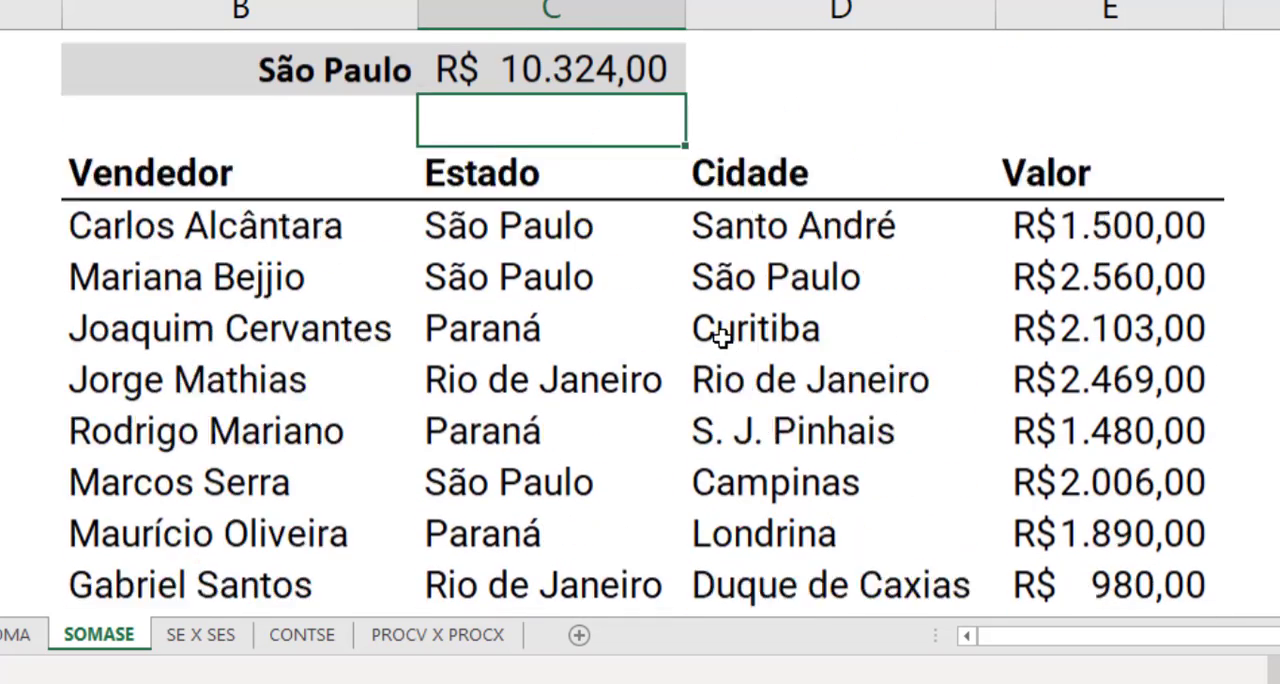
left_click(1165, 335)
left_click_drag(1165, 355, 1149, 374)
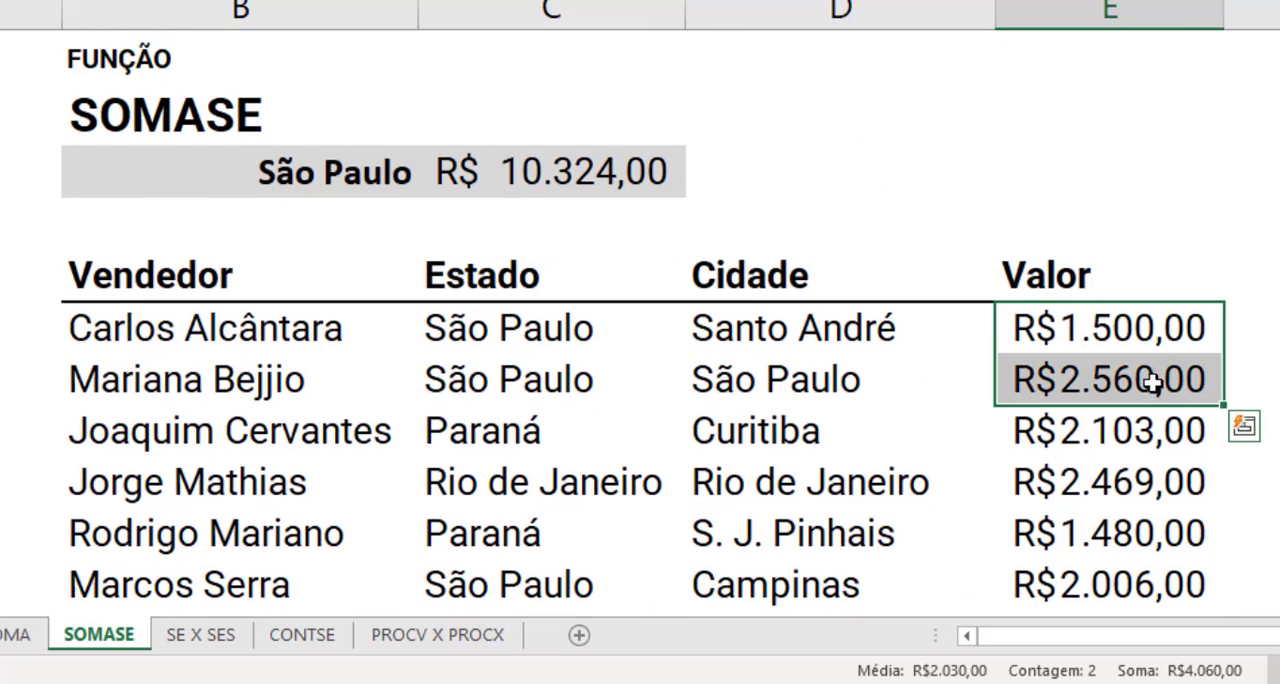
left_click(1118, 588, "ctrl")
scroll(1118, 588, "down", 2)
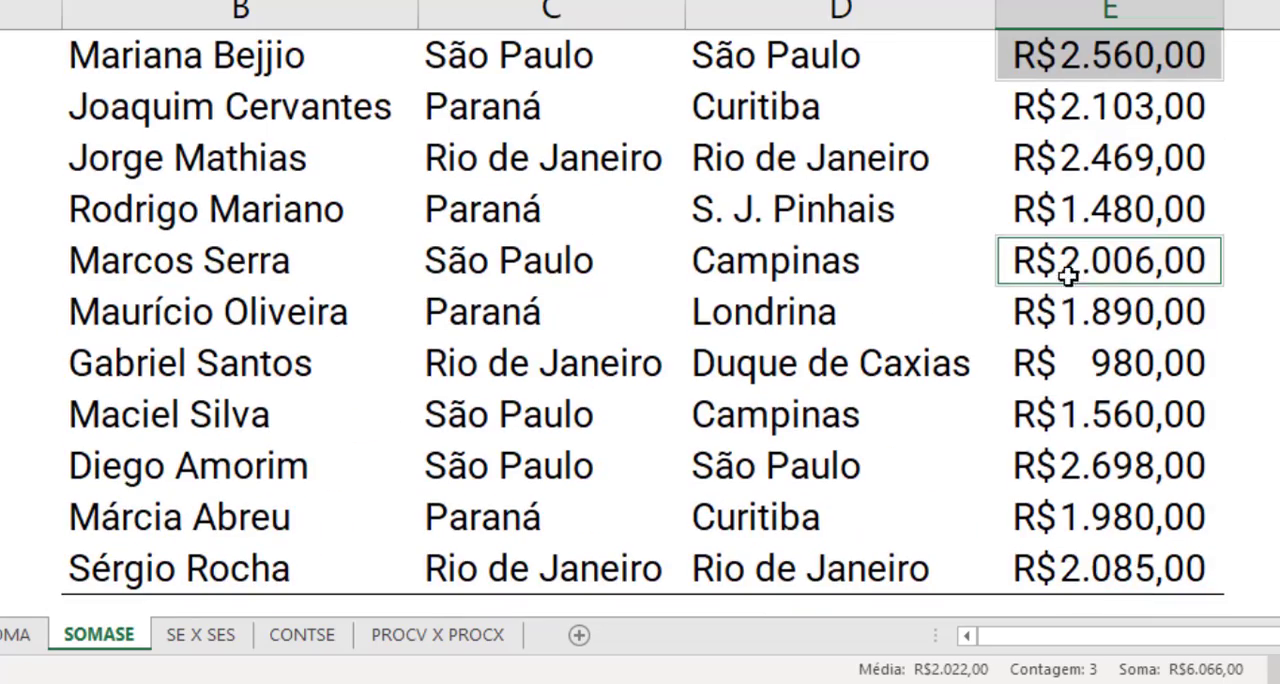
left_click_drag(1088, 410, 1094, 462)
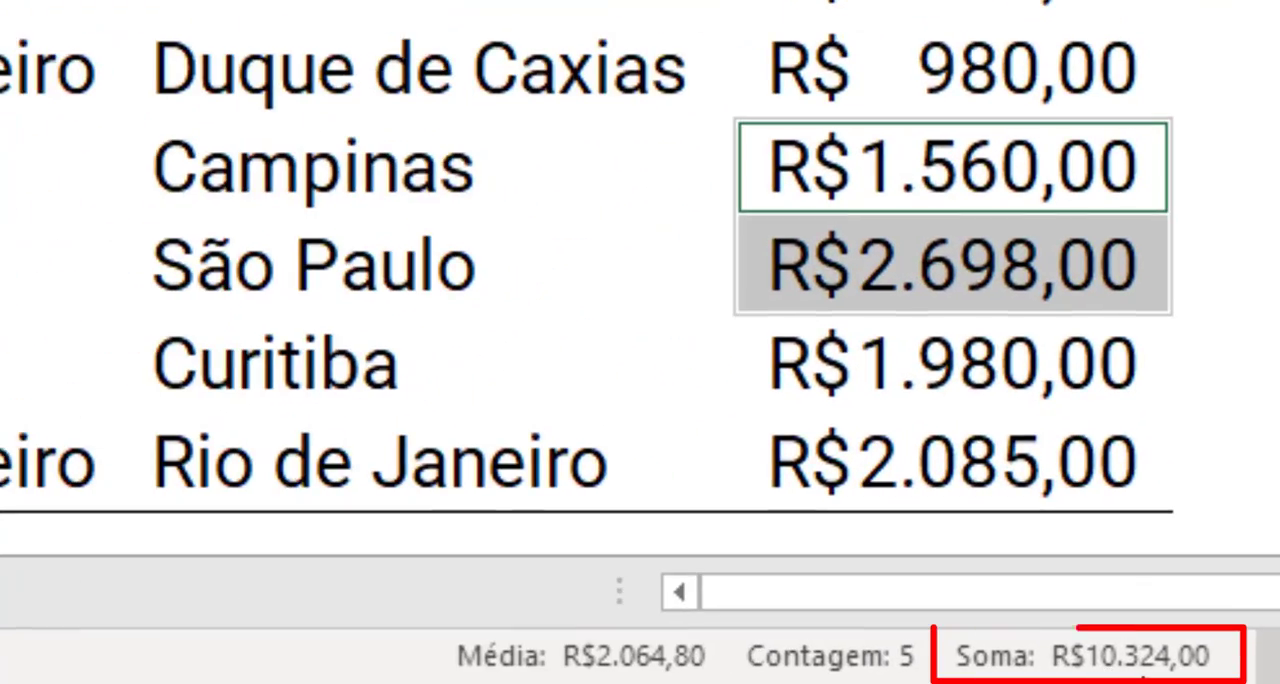
left_click(1230, 290)
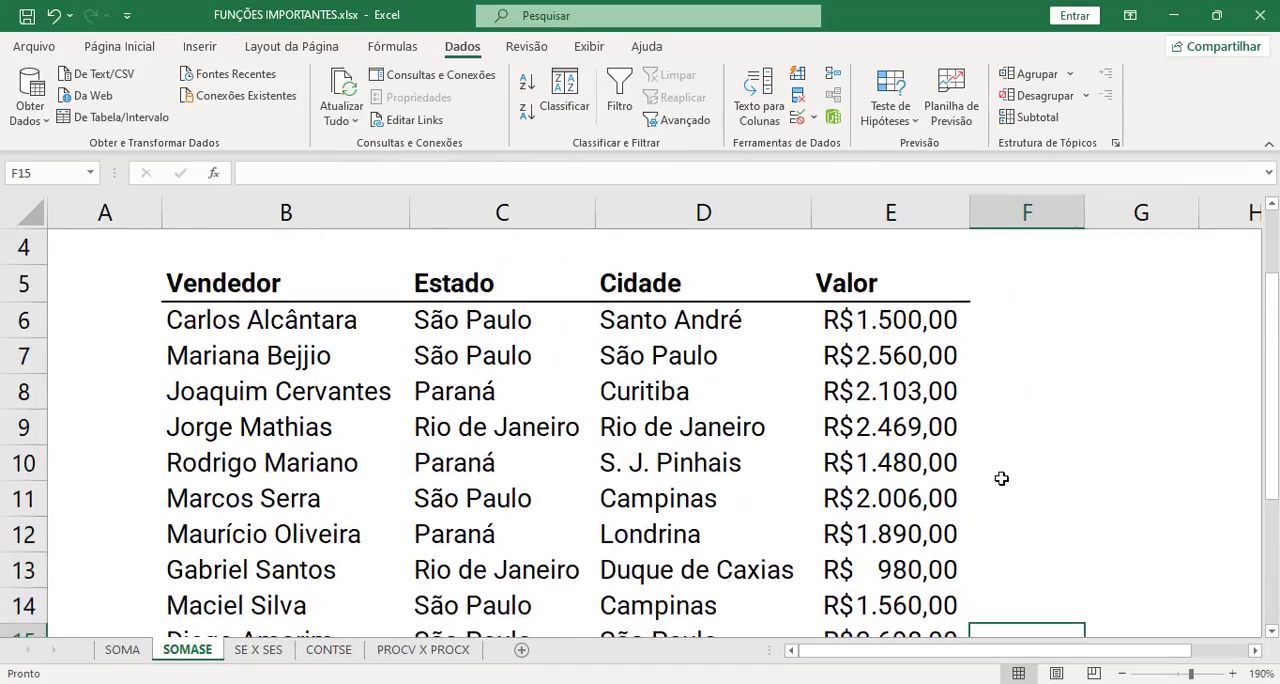
scroll(1109, 83, "up", 2)
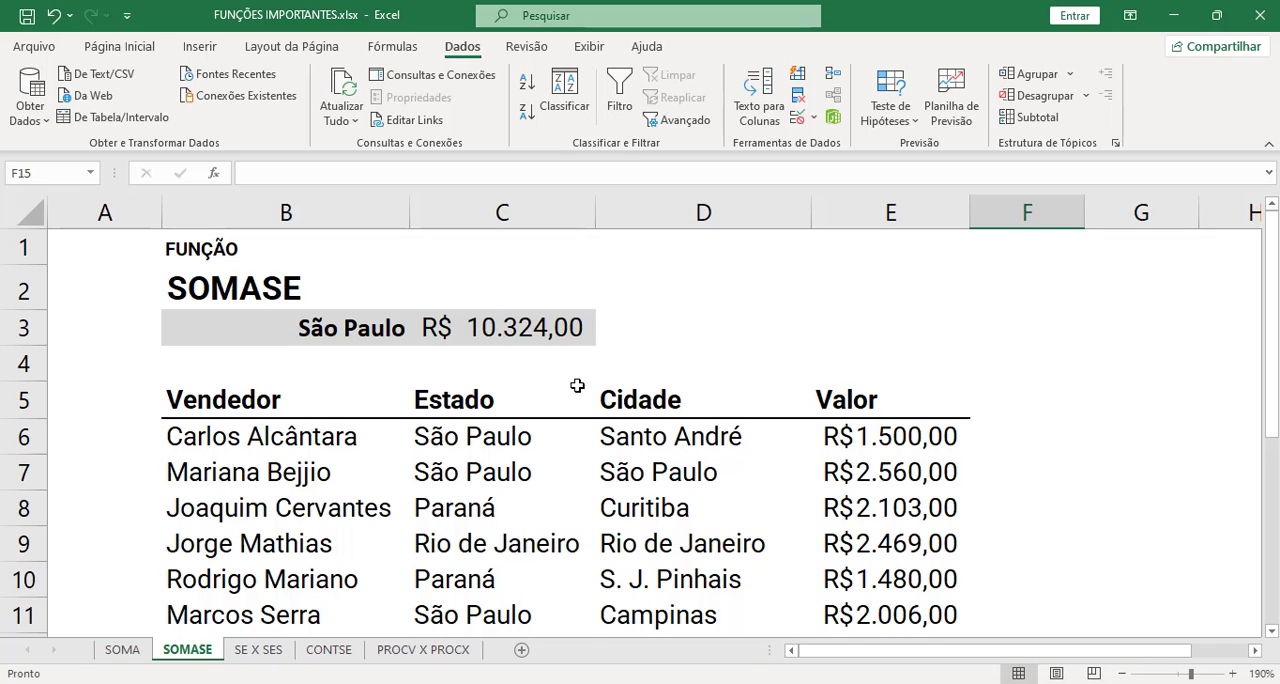
- Change the SOMASE criterion in B3 to Rio de Janeiro and check the result cell C3
left_click(358, 330)
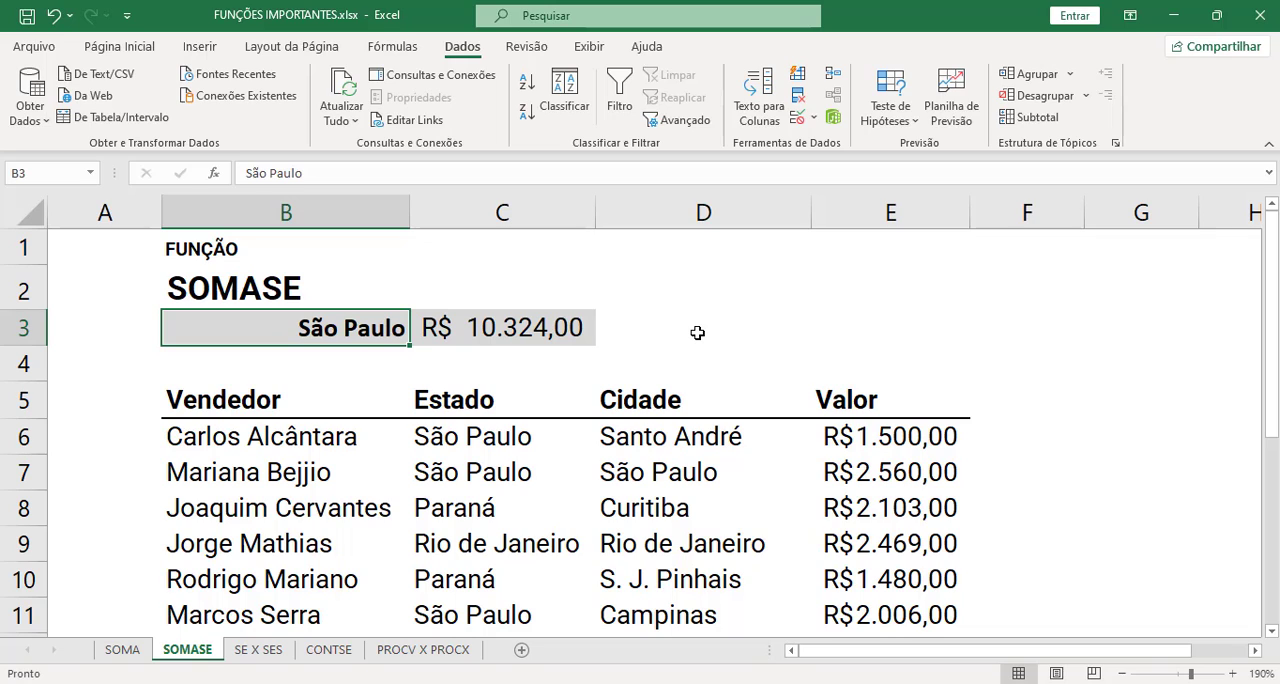
type("Rio d")
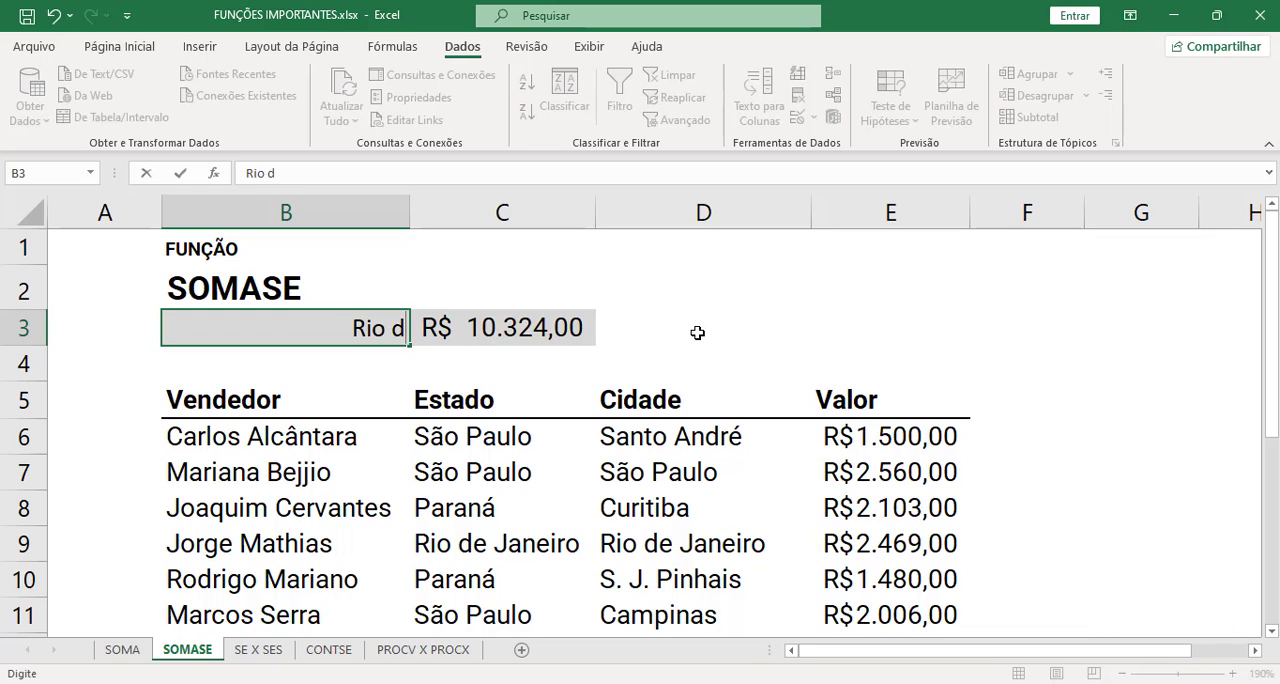
type("e Janeiro")
key("Return")
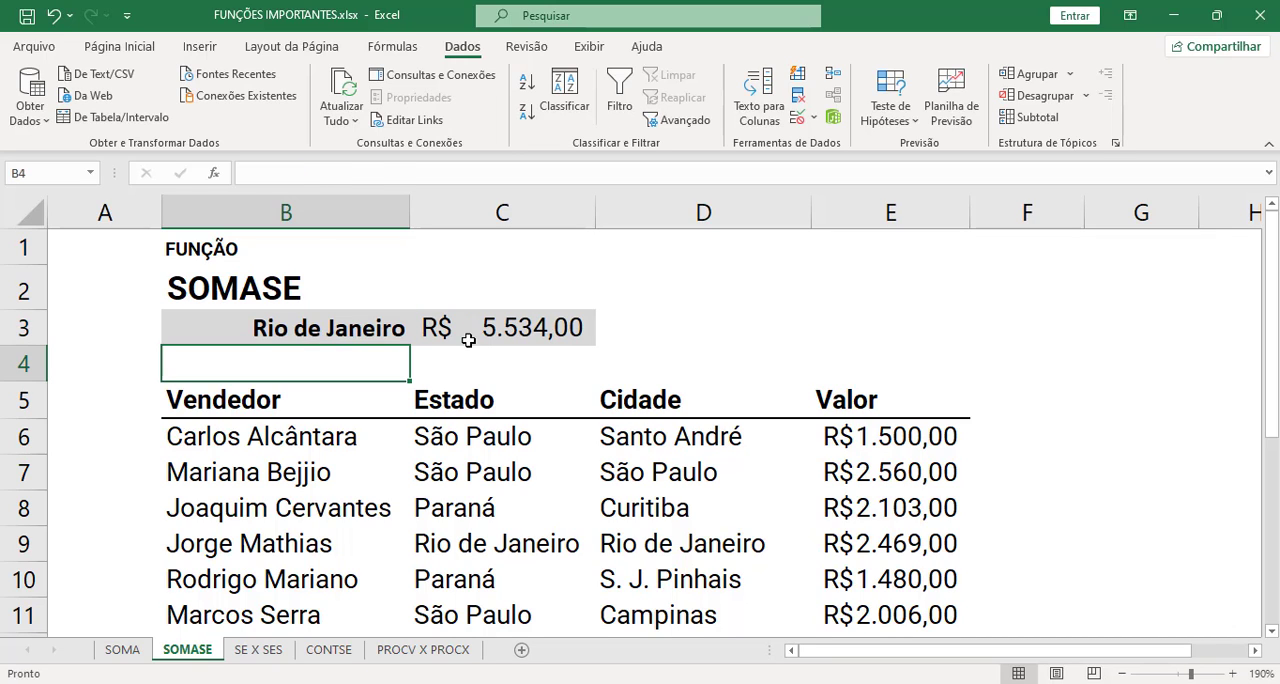
left_click(430, 338)
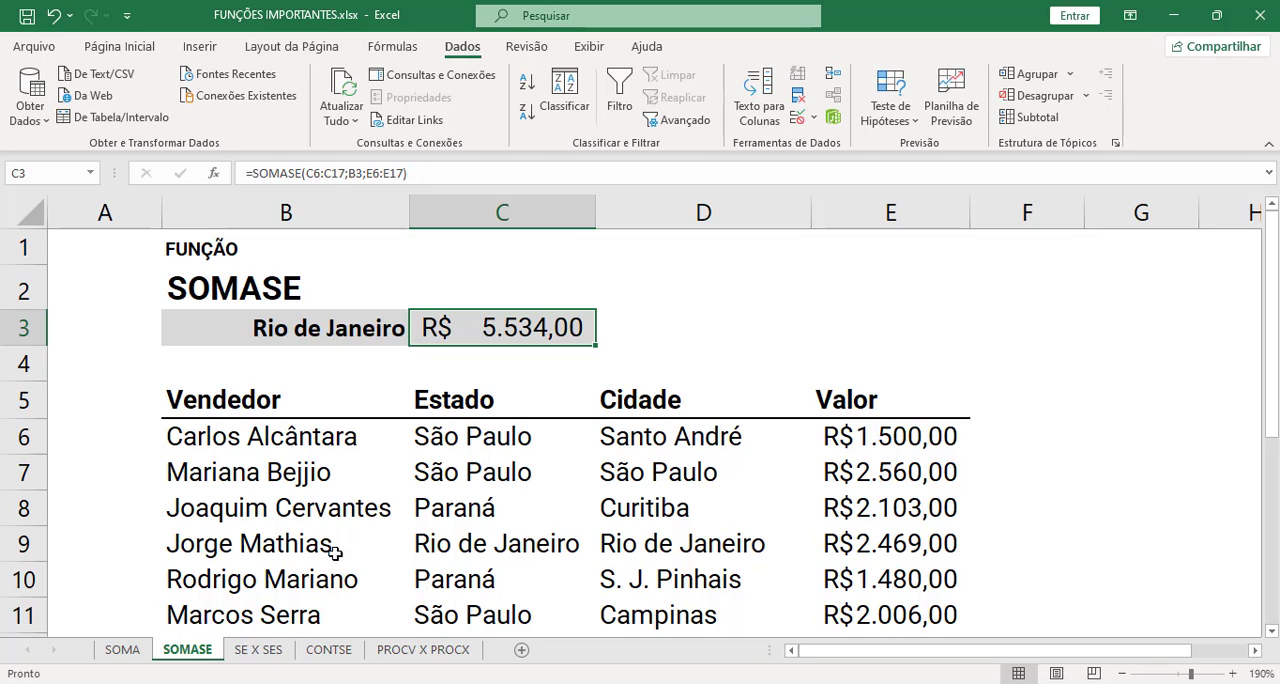
- Open the SE X SES sheet and look at the Função Se and Função Ses headings
left_click(284, 658)
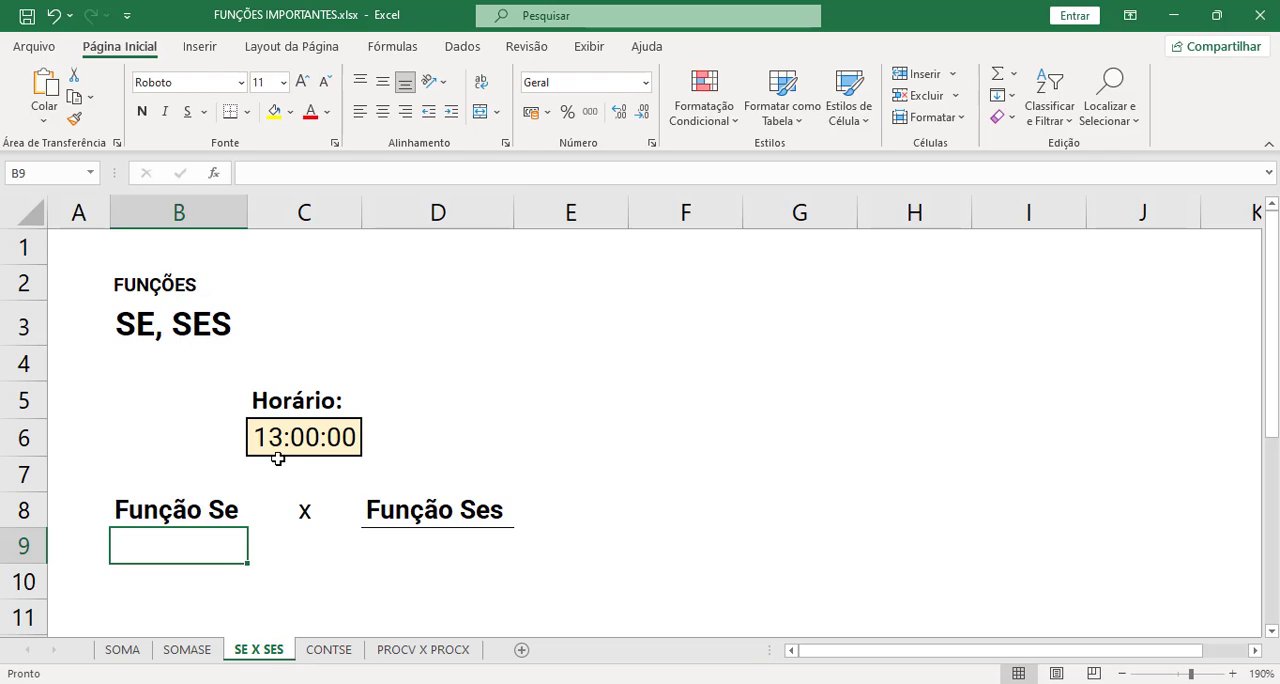
left_click(224, 512)
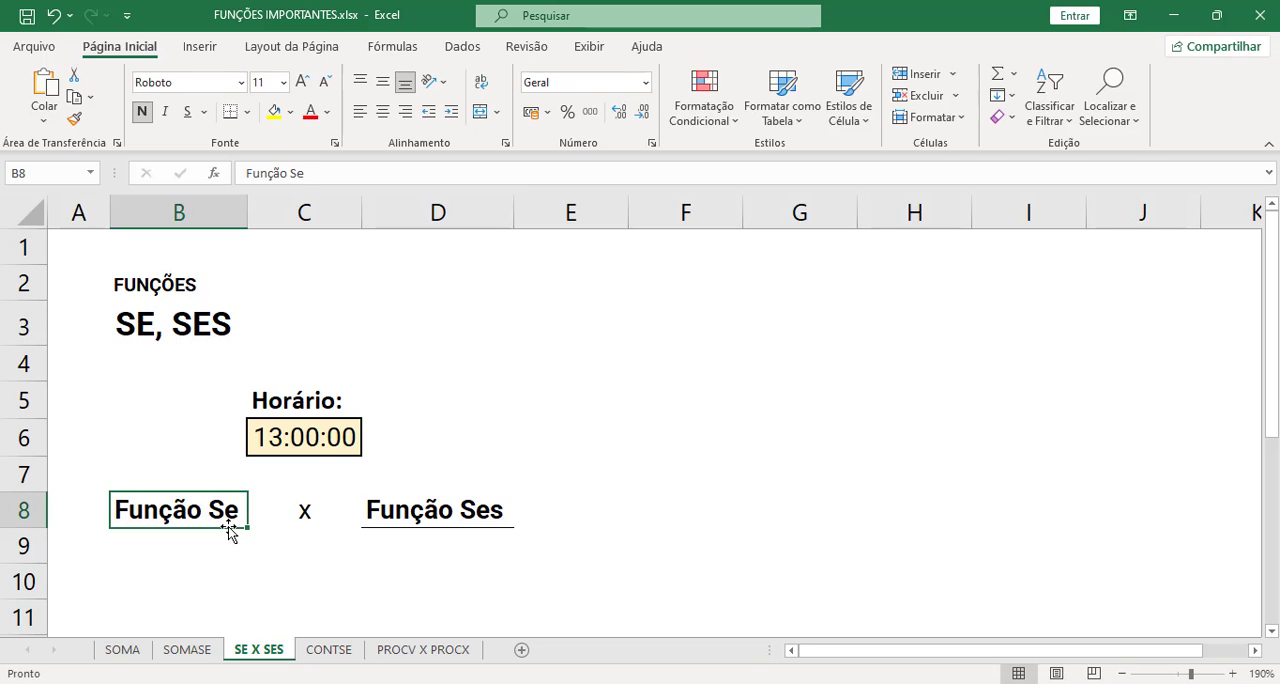
left_click(431, 516)
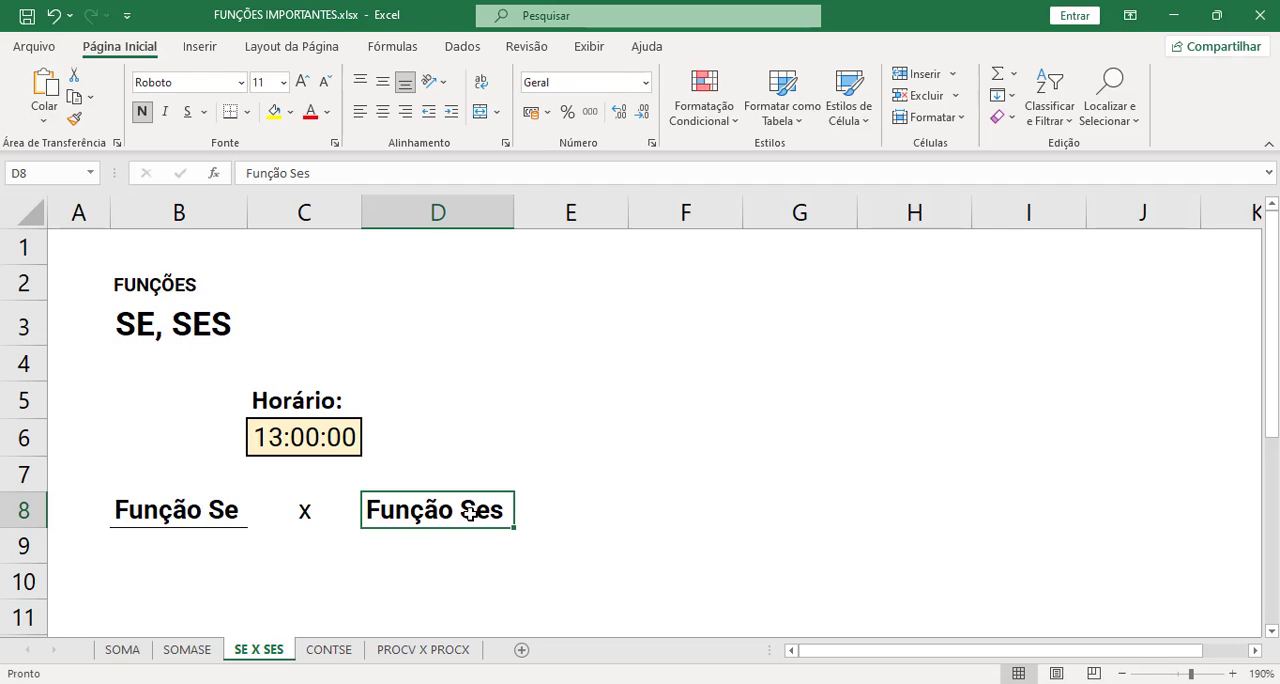
- Look over the Função Se heading, the empty result cells B9 and D9, and the Horário time in C6
left_click(224, 508)
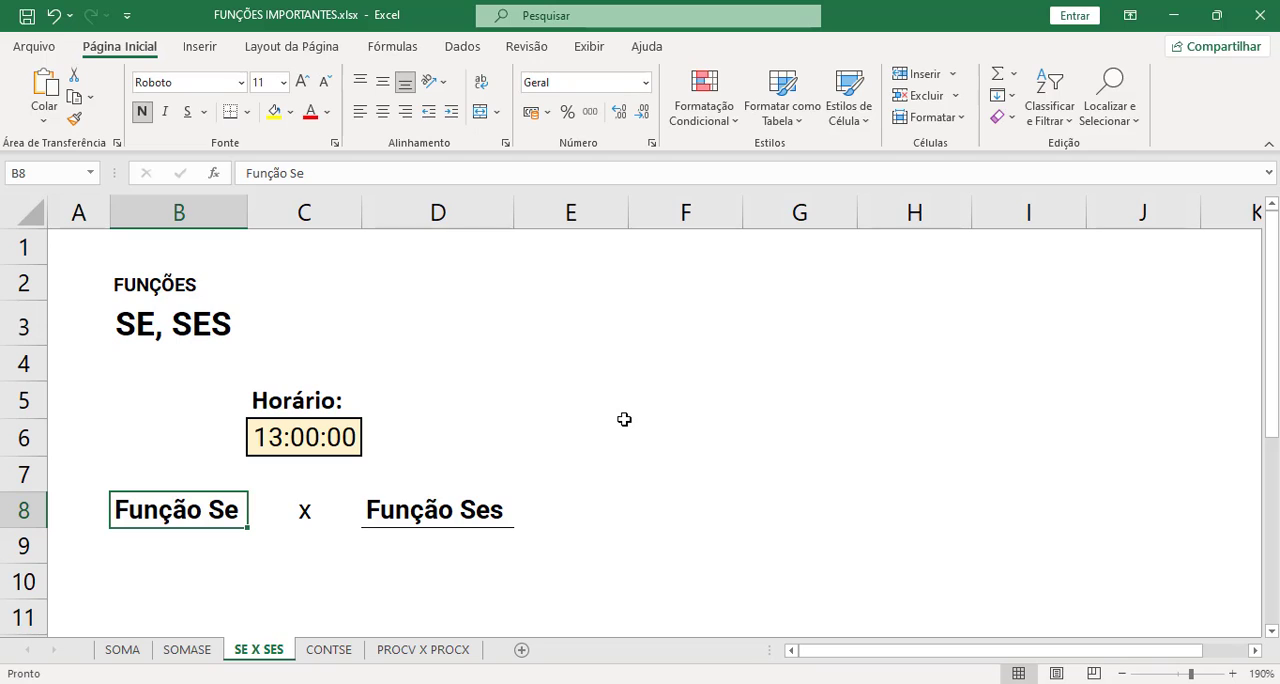
left_click(200, 551)
left_click(388, 546)
left_click(206, 553)
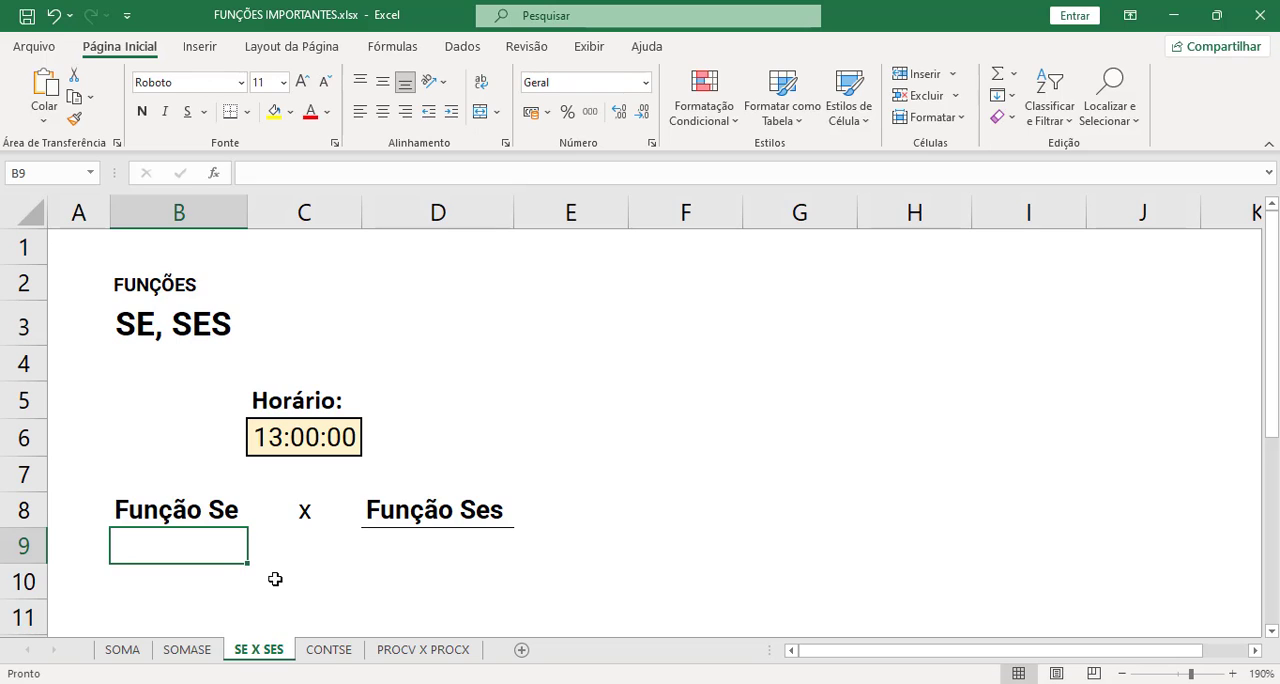
left_click(300, 440)
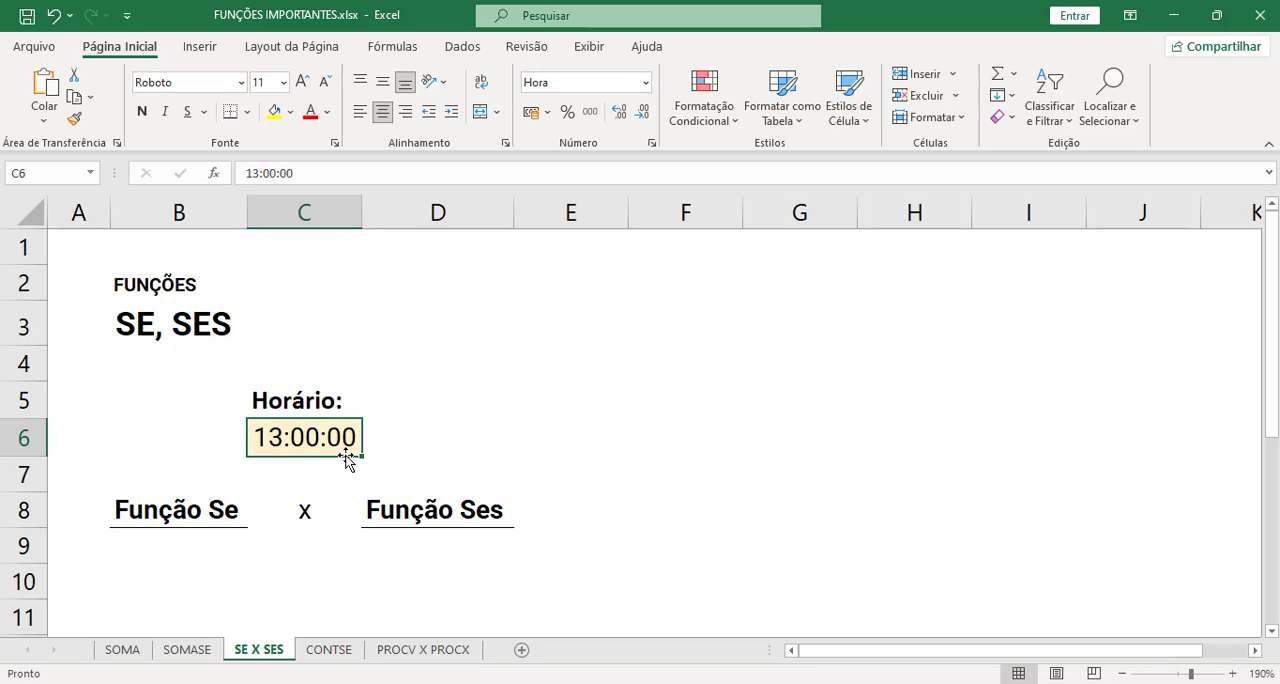
- Try =HORA(C6) in B9 to extract the hour from the Horário cell, check the result, and clear the cell
left_click(204, 551)
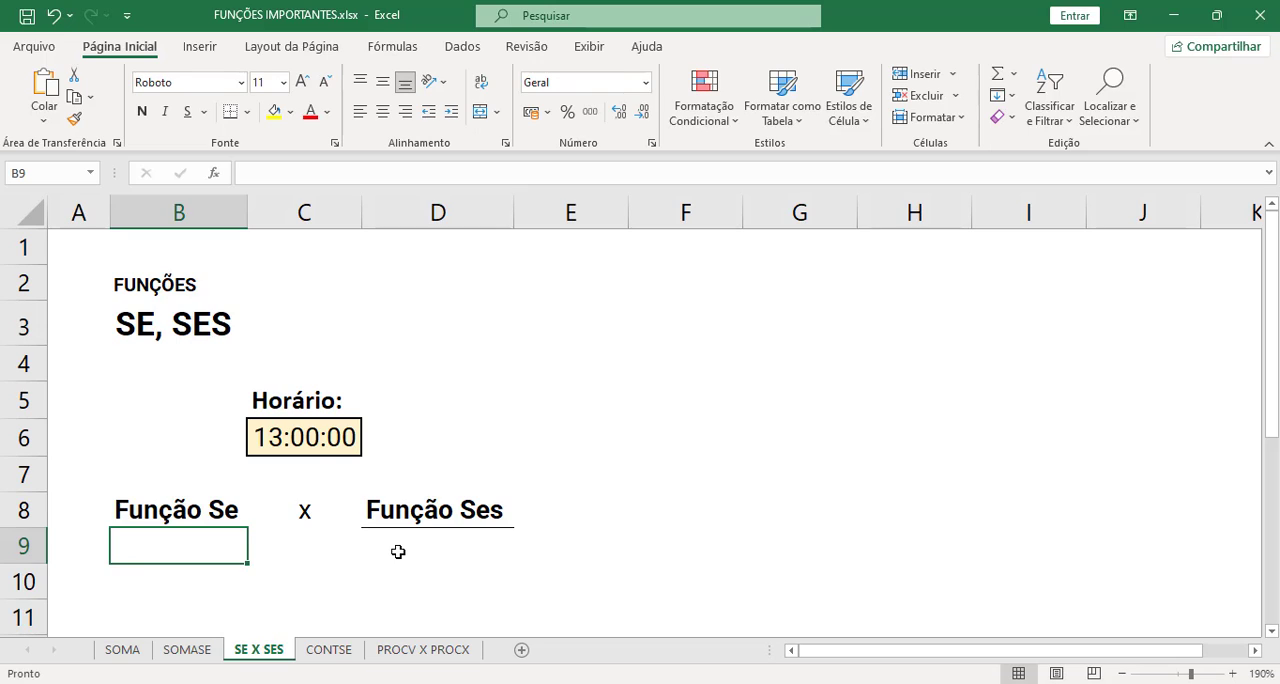
type("=")
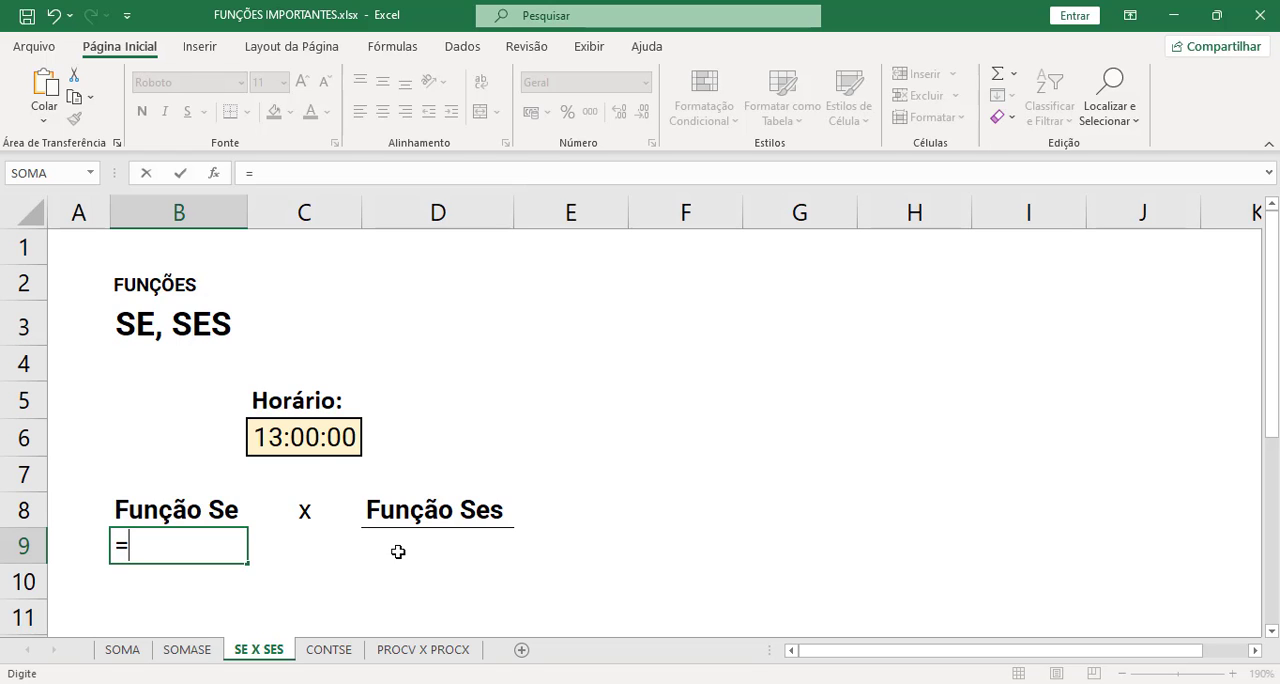
type("hora")
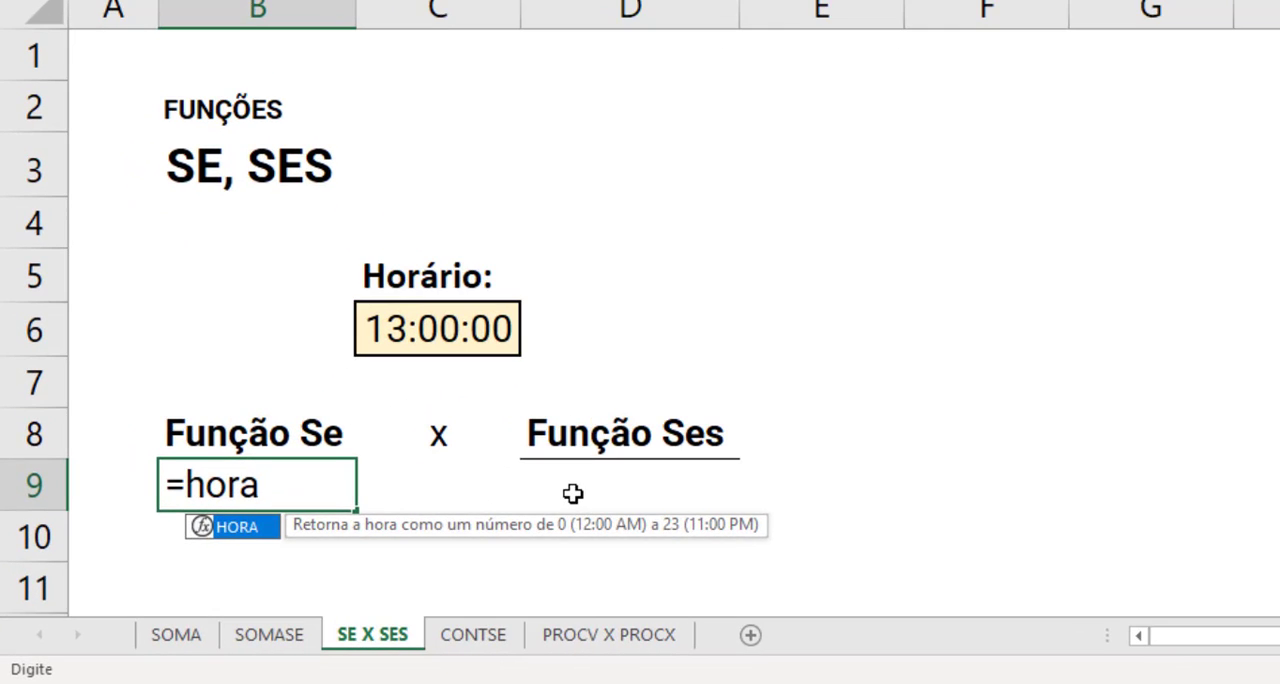
key("Tab")
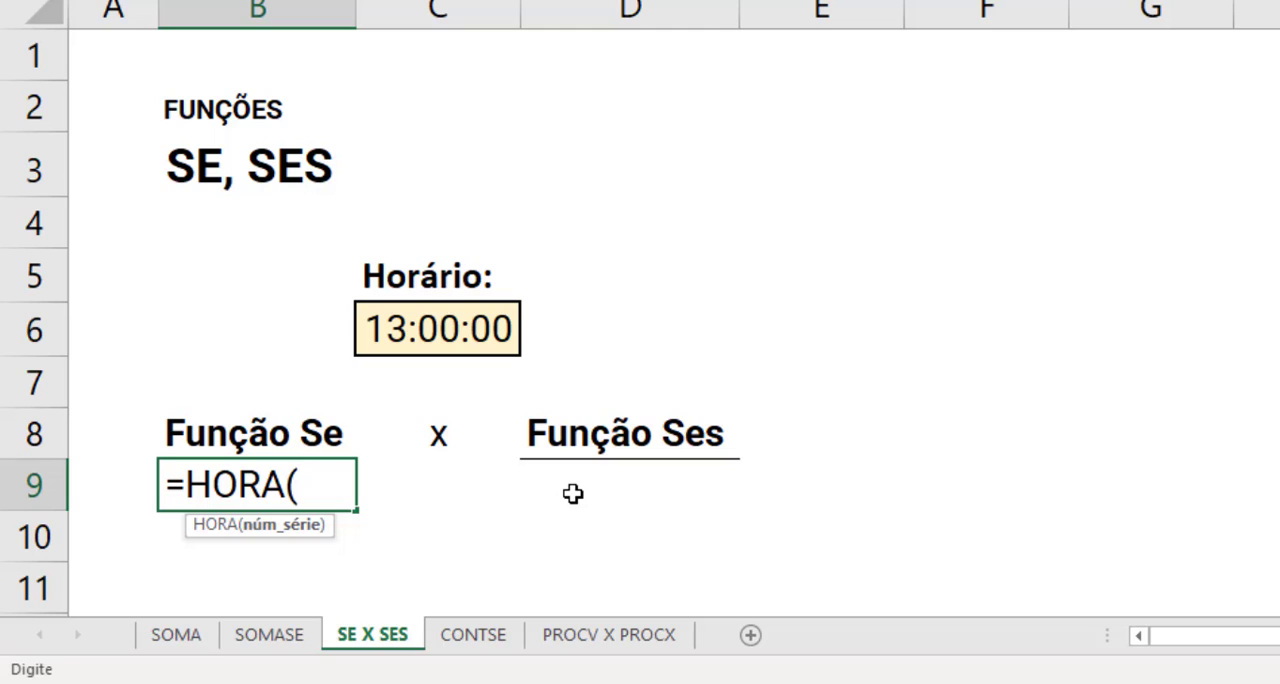
left_click(510, 332)
type(")")
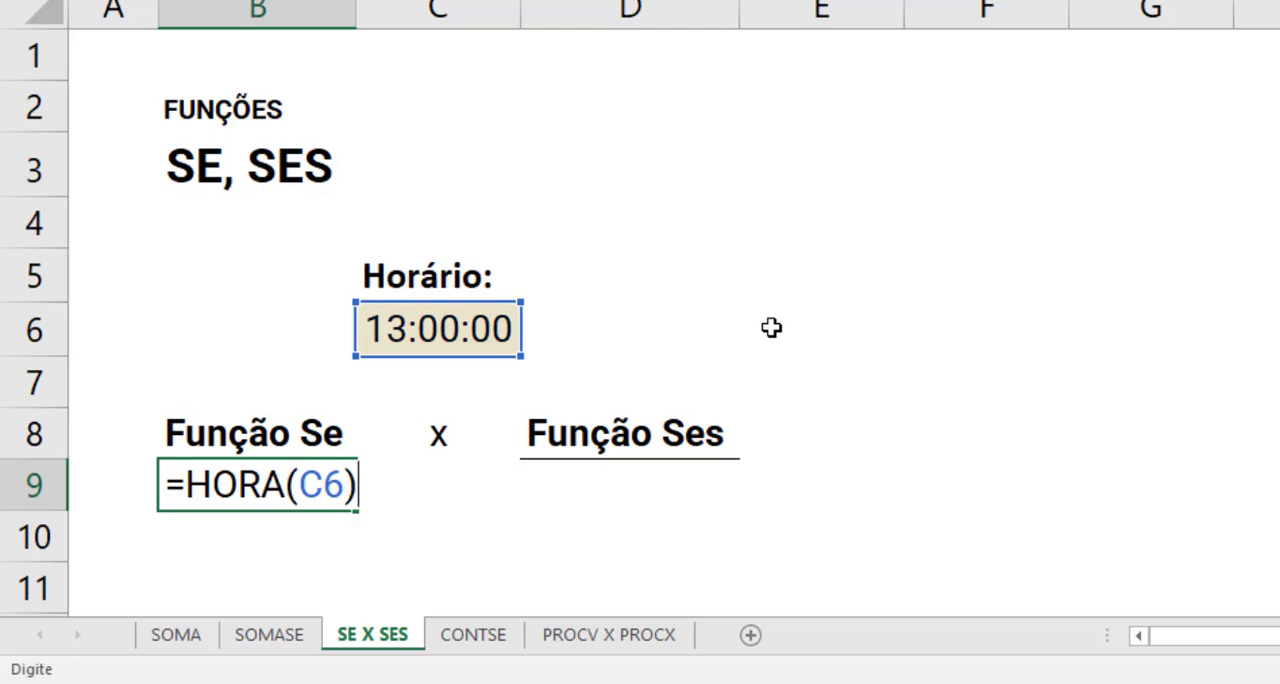
key("Return")
key("Up")
key("Down")
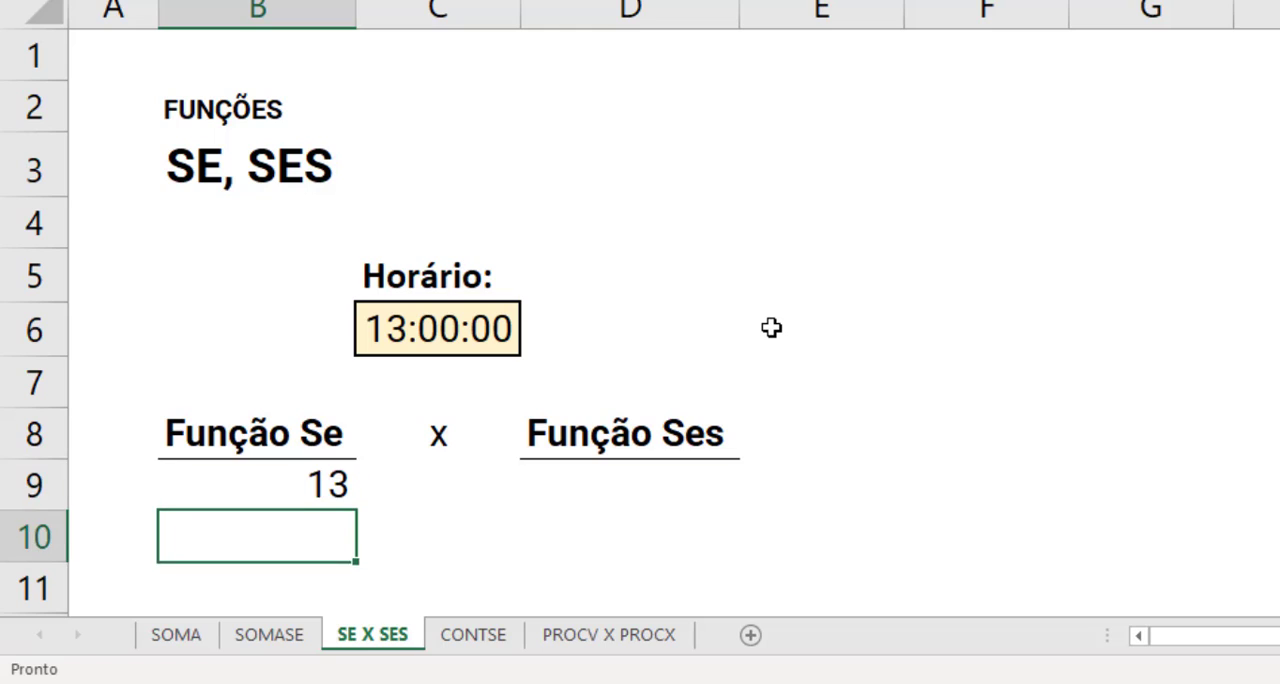
key("Up")
key("Down")
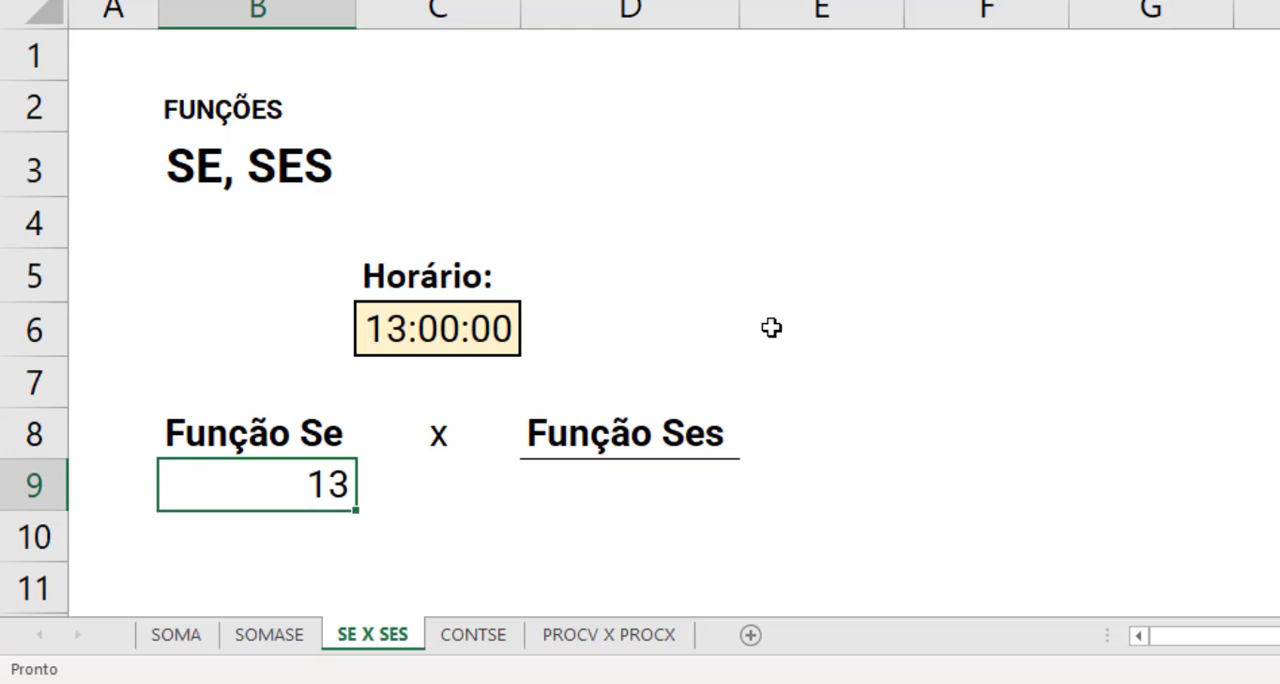
key("Delete")
- Start a SE formula in B9 with the logical test HORA(C6)<12
type("=se")
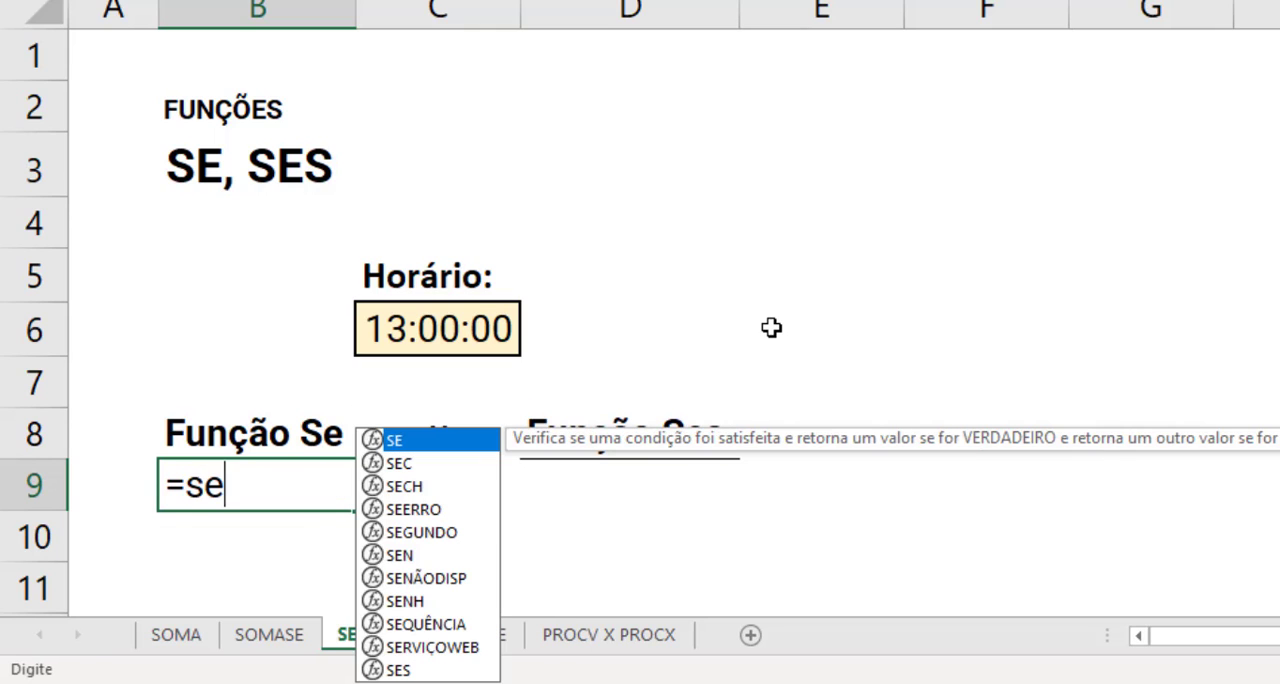
key("Tab")
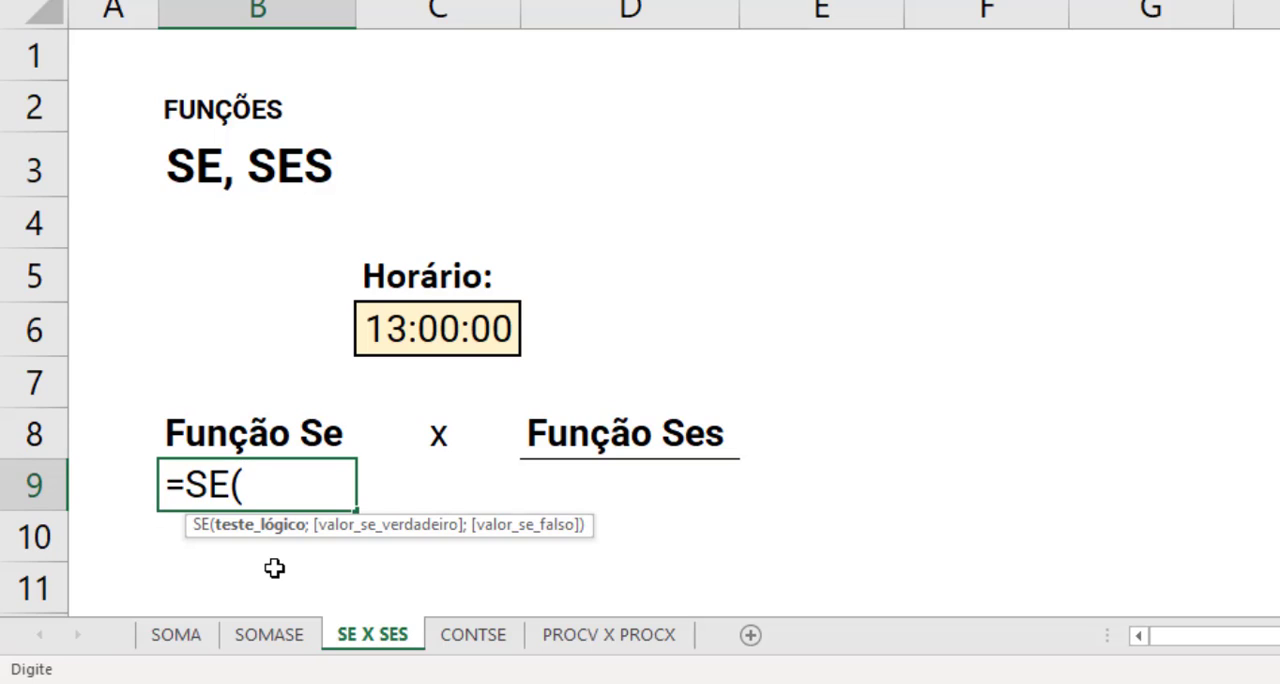
type("hora")
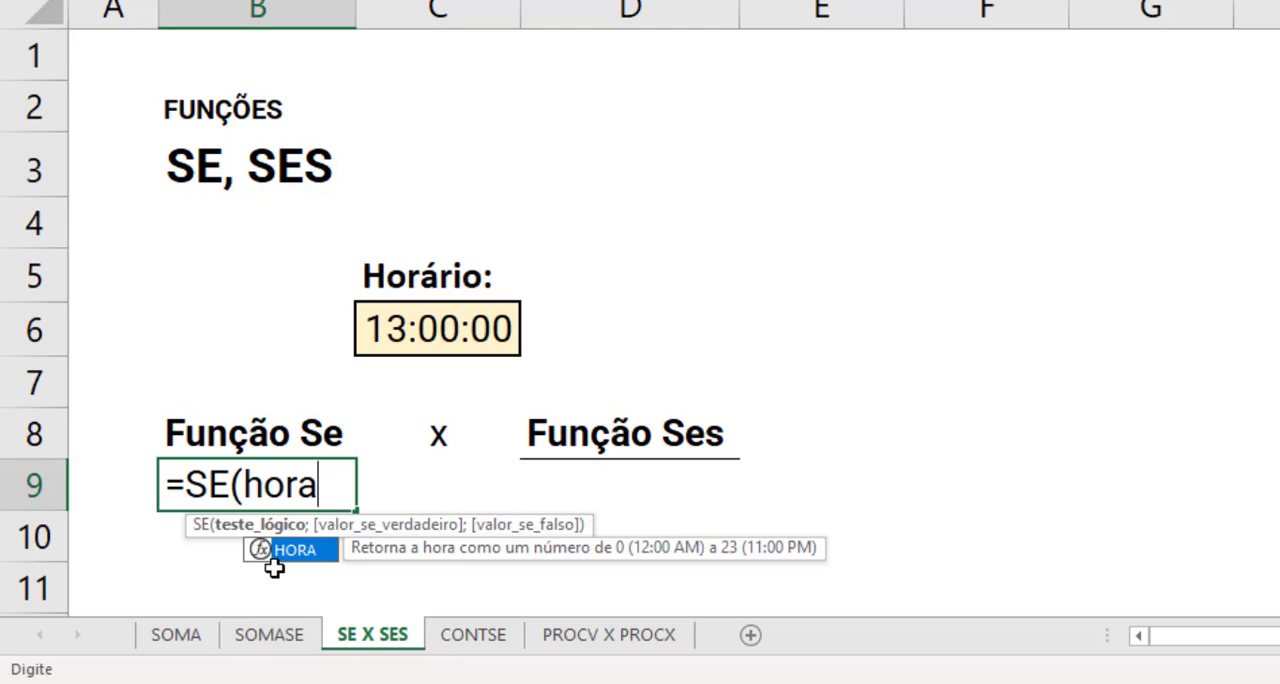
key("Tab")
left_click(455, 333)
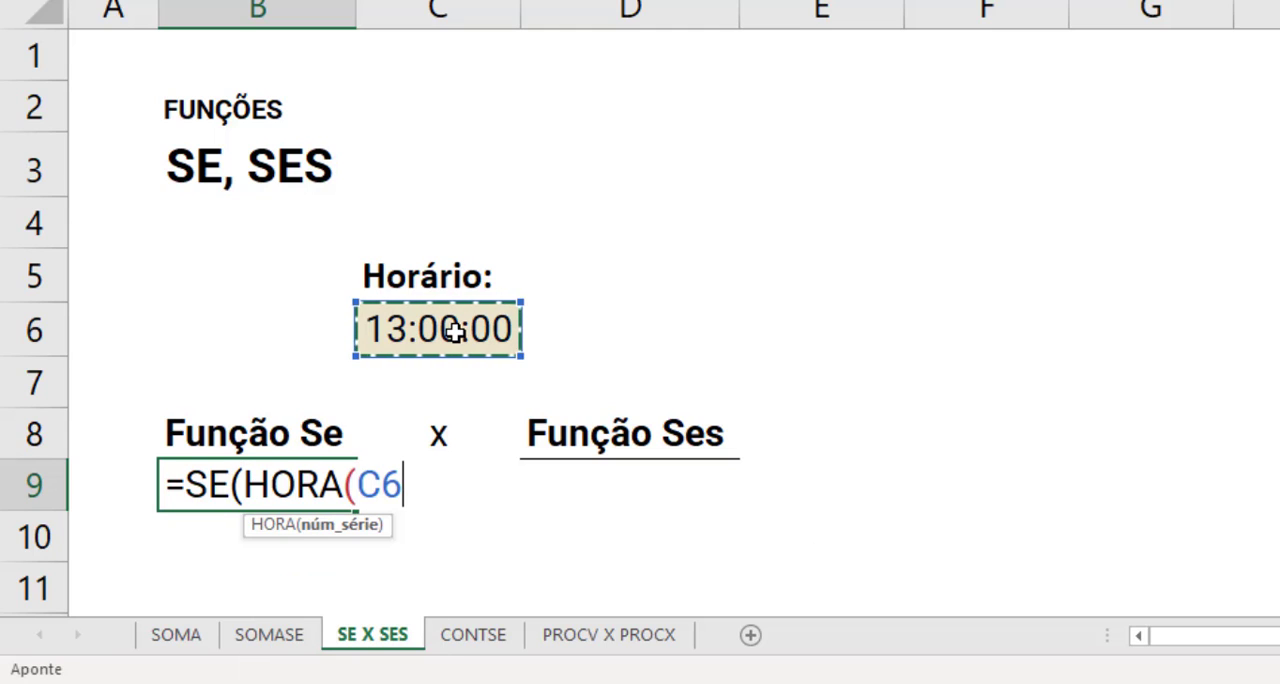
type(")")
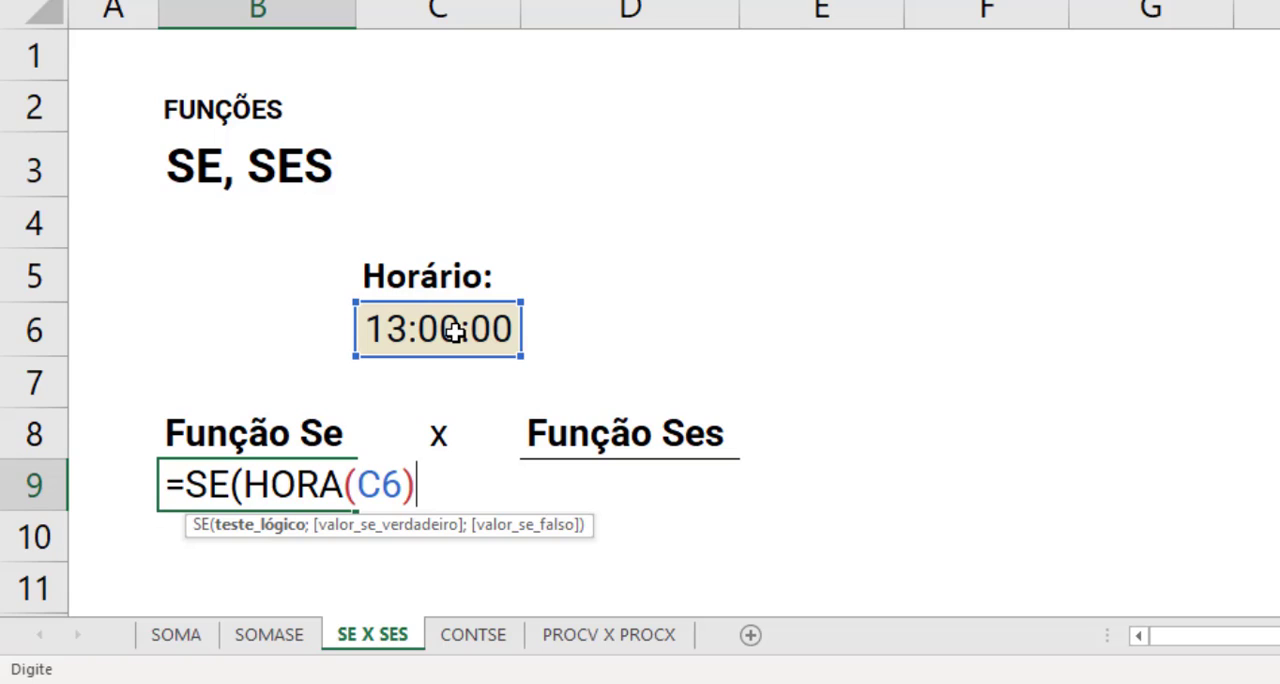
type("<12")
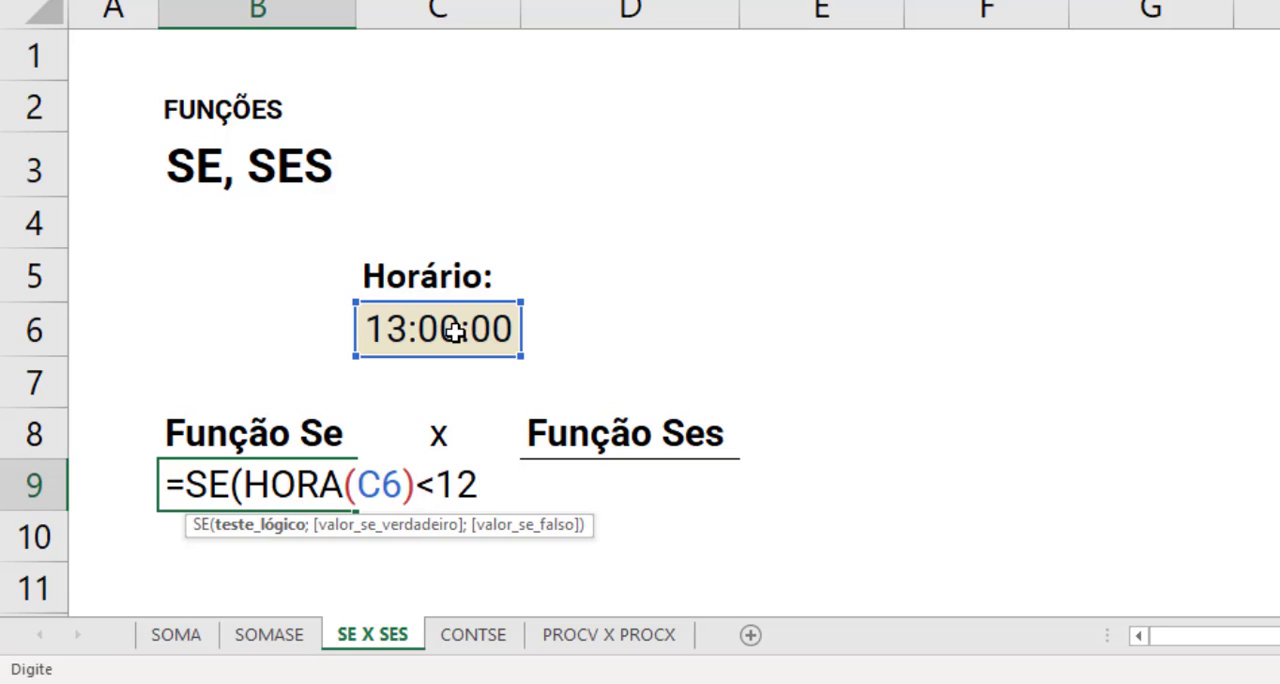
type(";")
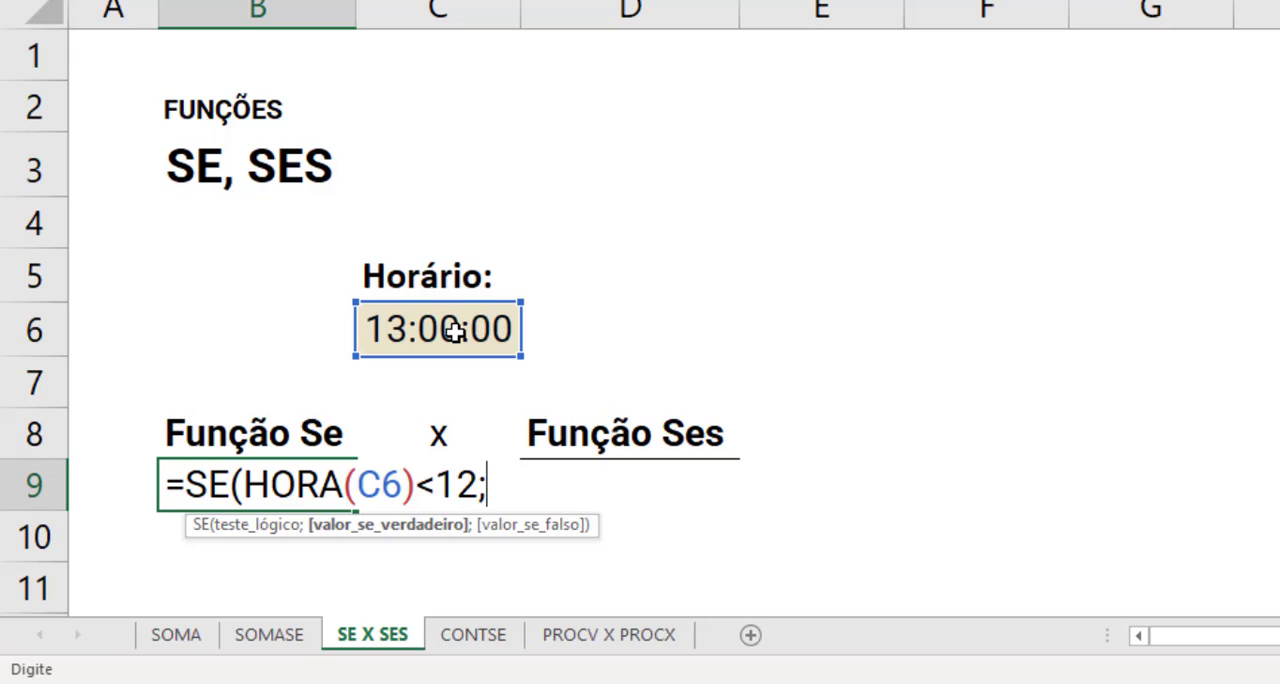
- Add "Bom dia" as the value if true in the B9 SE formula
type("\"")
type("Bomd")
key("BackSpace")
type("dia")
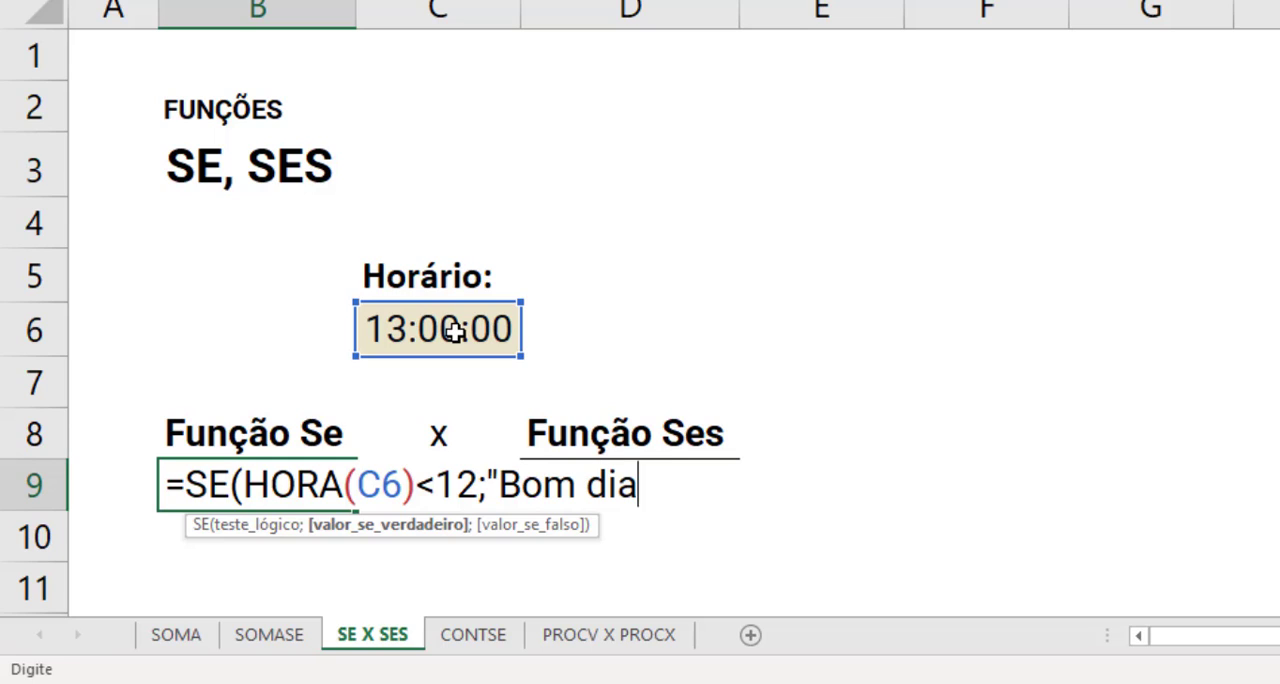
type("\"")
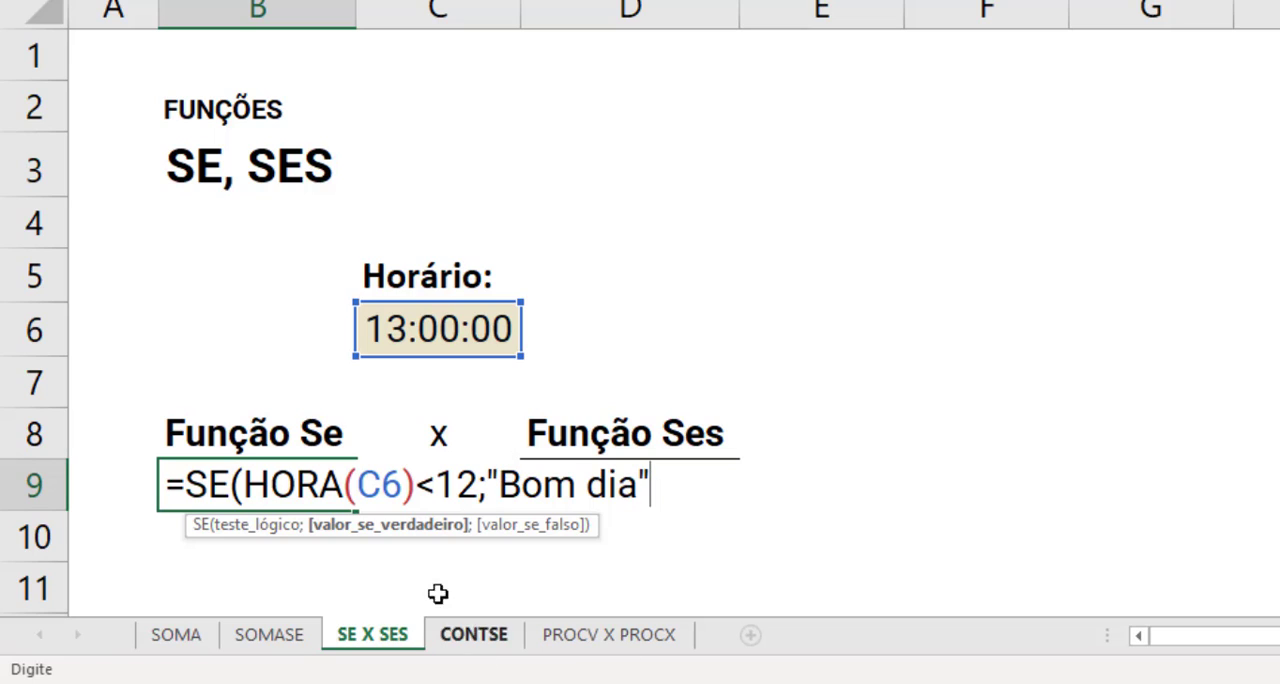
type(";")
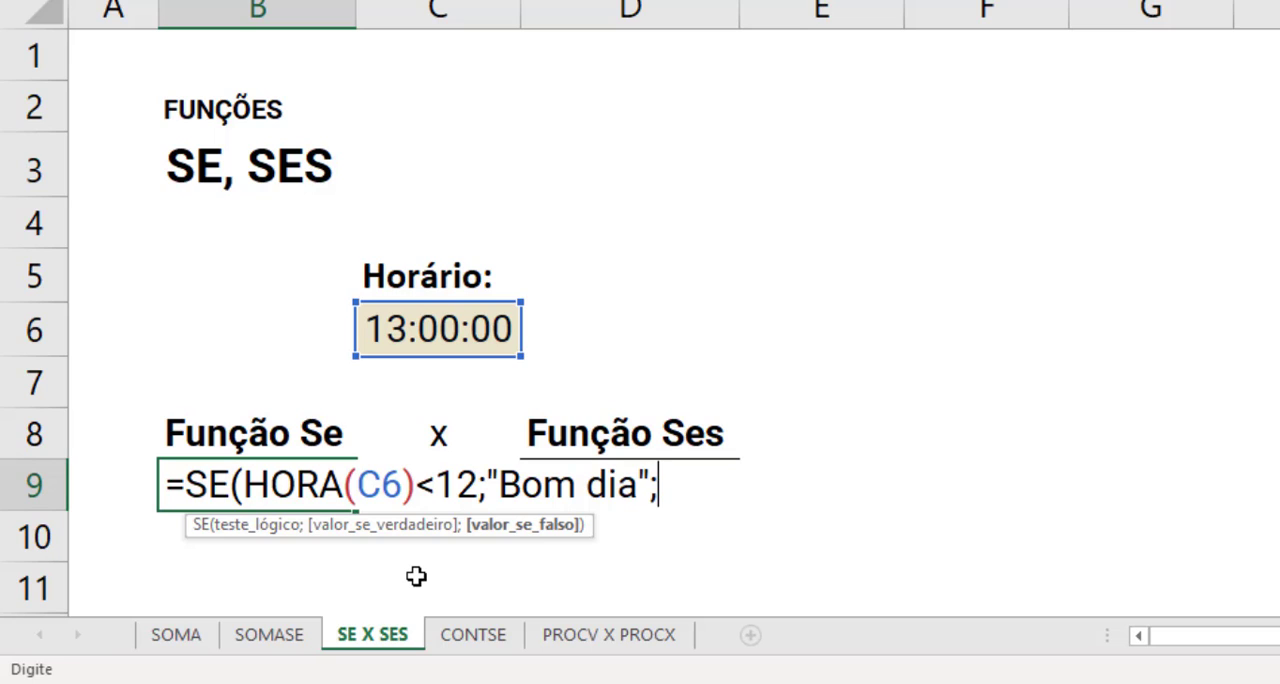
- Nest a second SE as the value if false in B9, with the logical test HORA(C6)>18
type("se")
key("Tab")
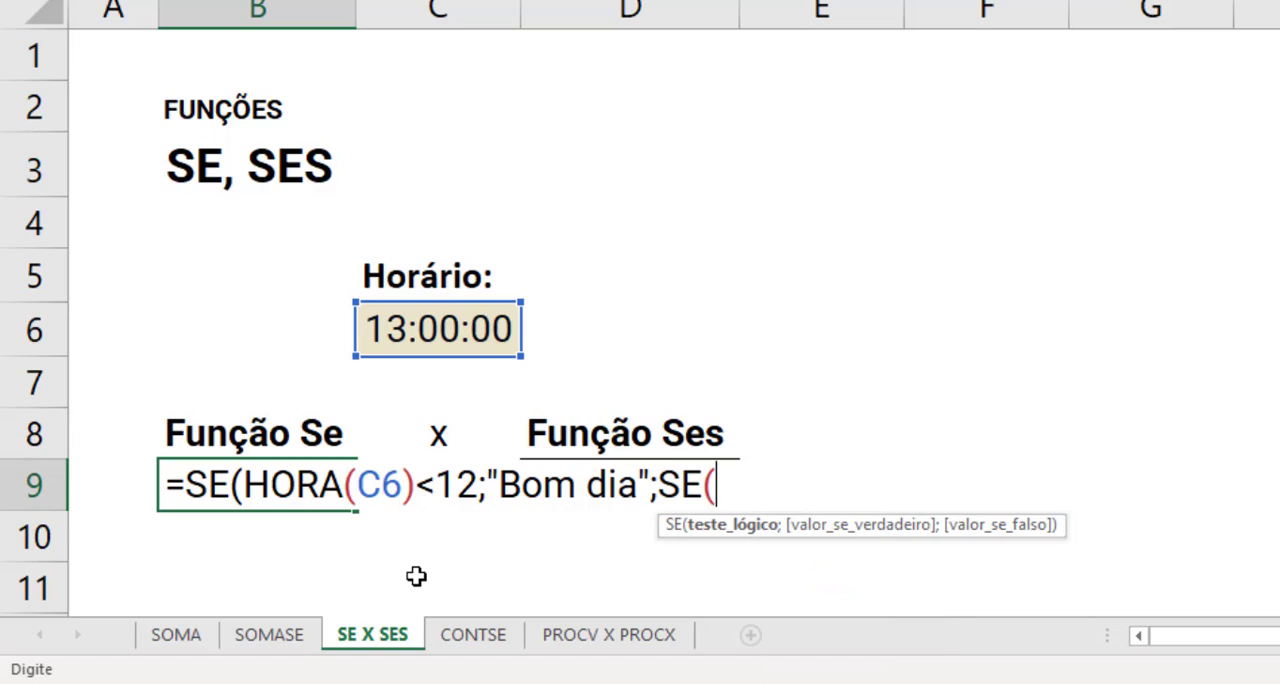
type("hora")
key("Tab")
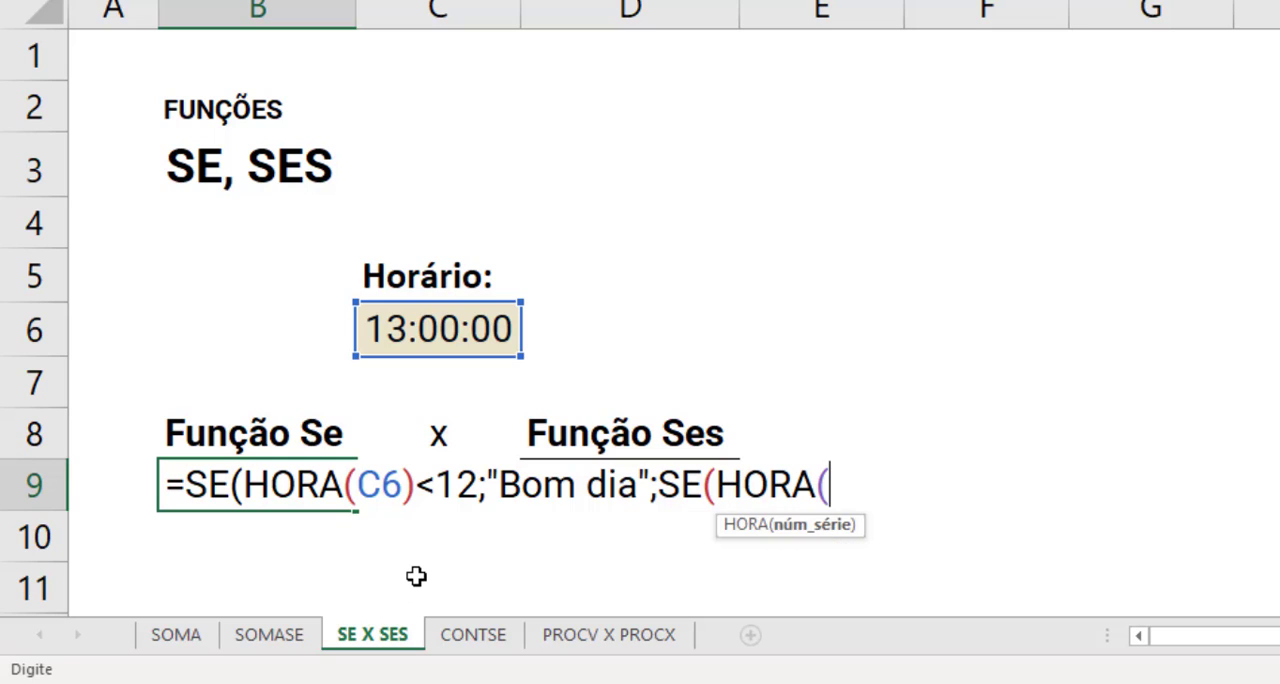
left_click(454, 330)
type(")>")
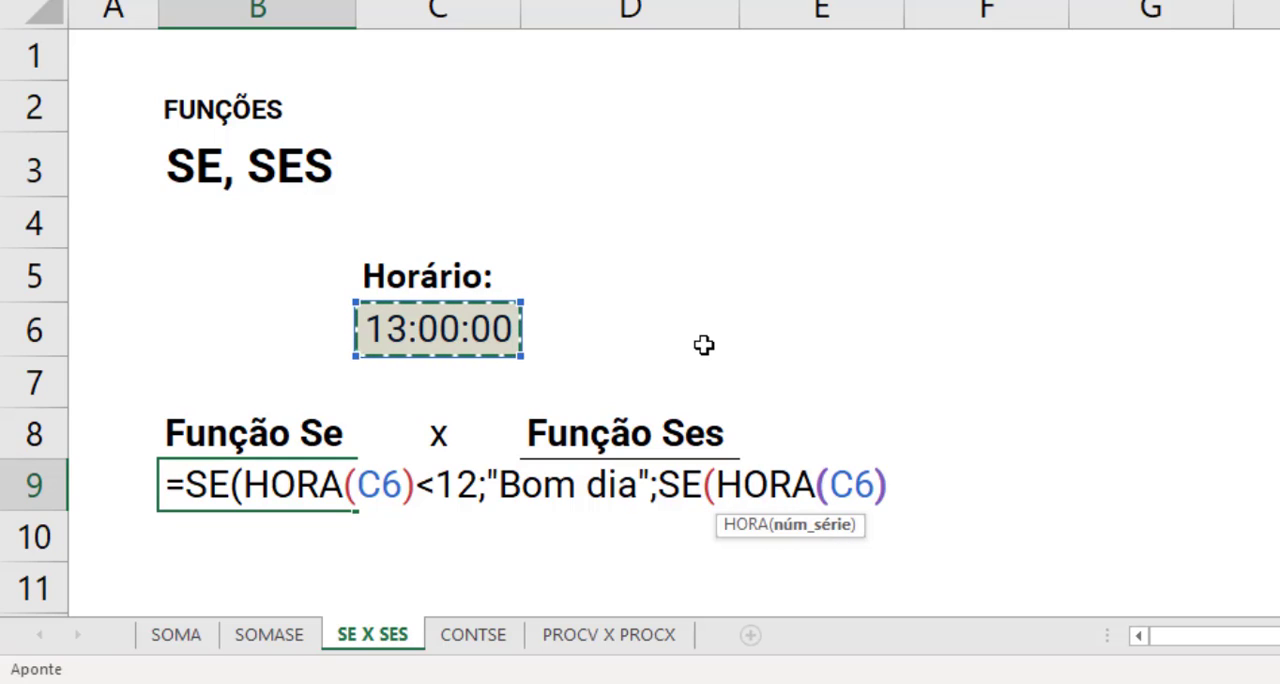
type("18;")
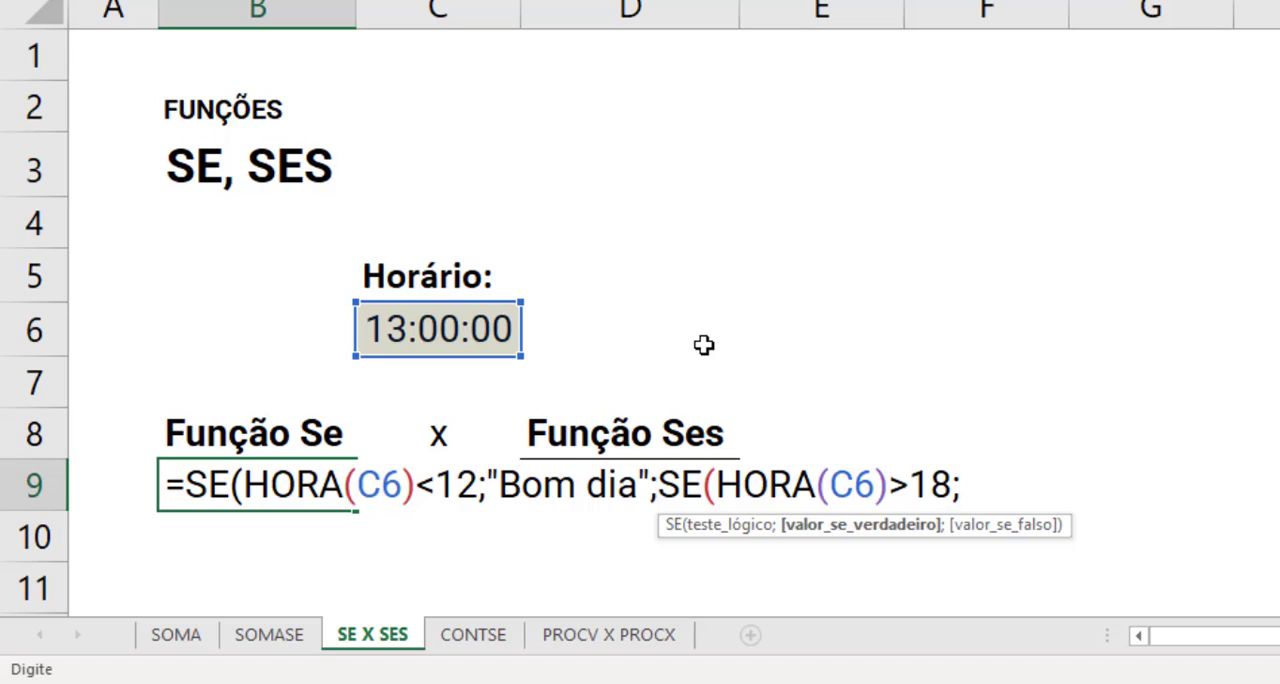
- Complete the nested SE in B9 with "Boa noite" if true and "Boa tarde" if false, and check the result
type("\"Boa no")
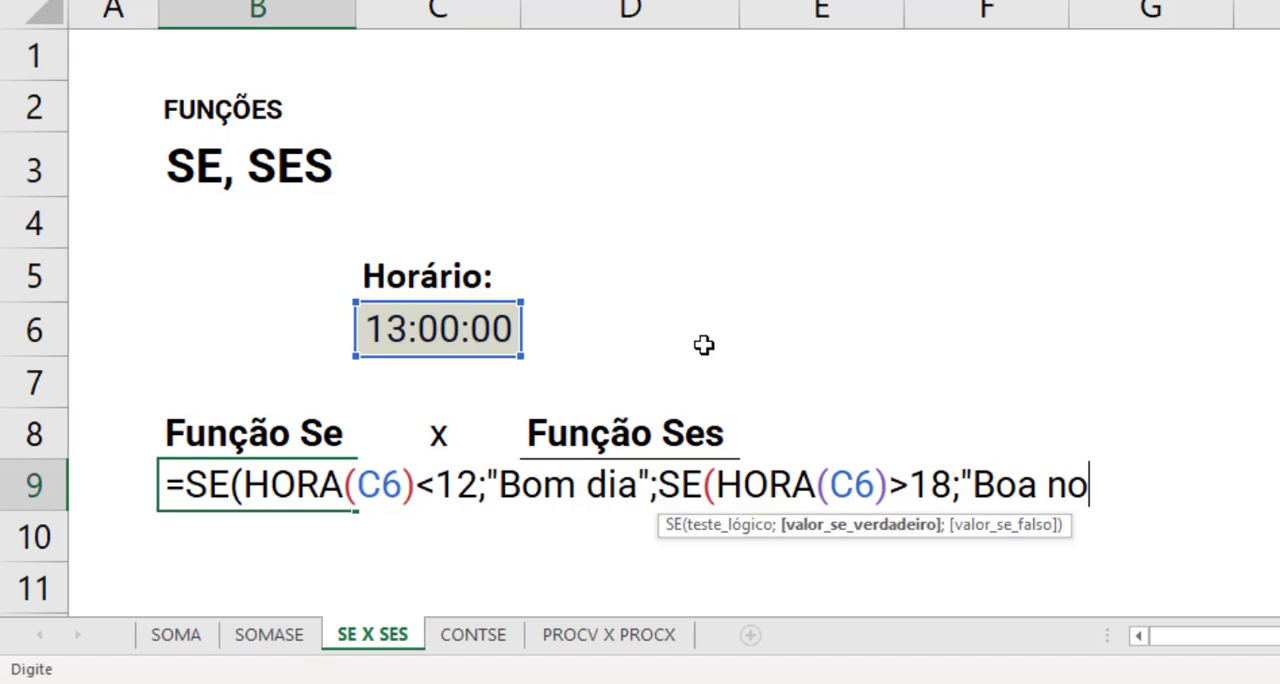
type("ite\"")
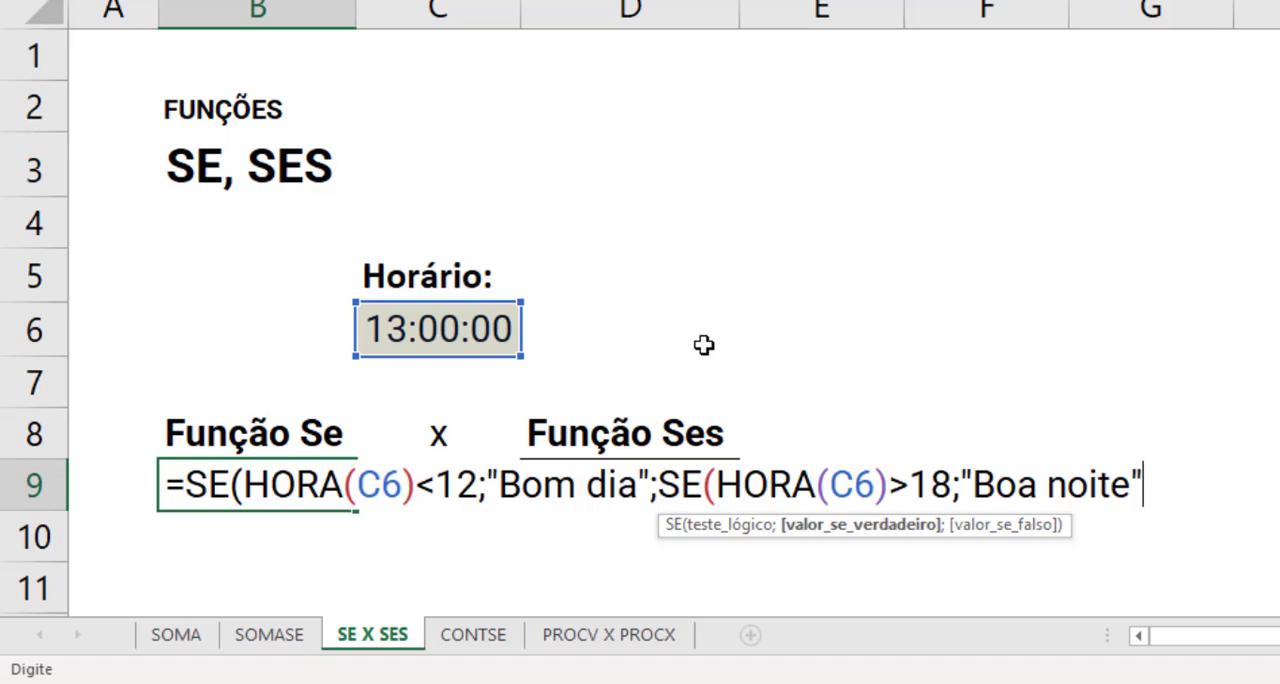
type(";")
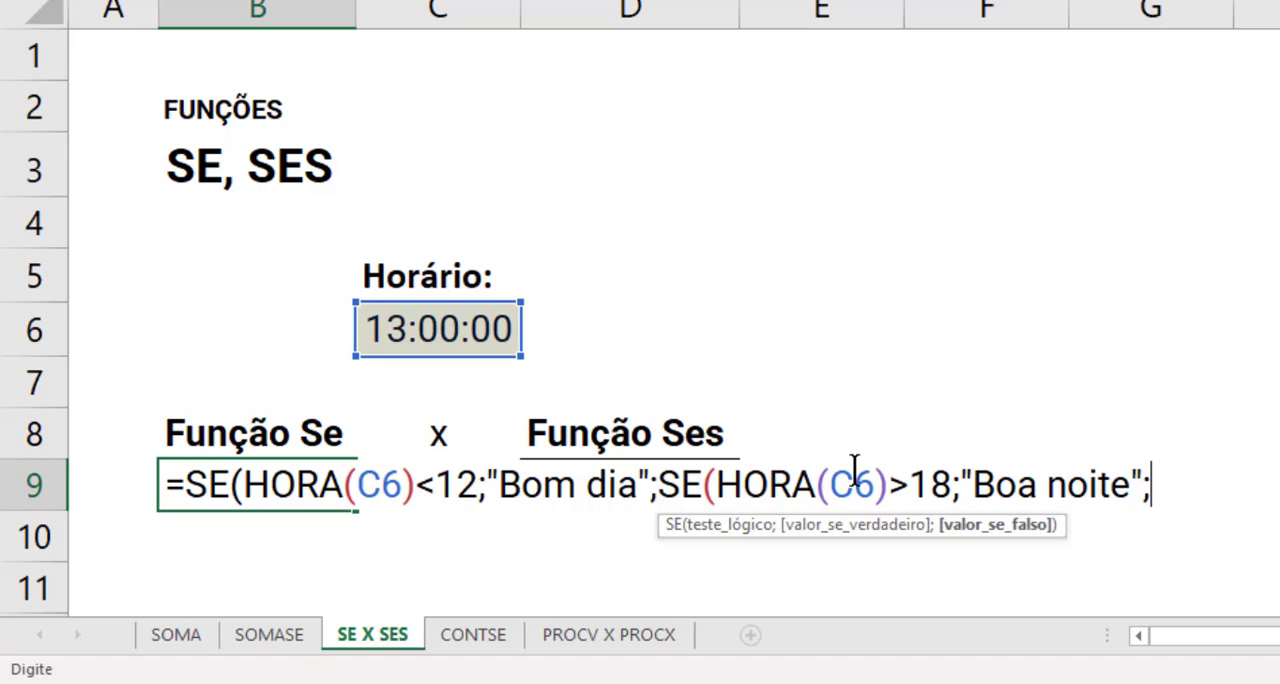
type("\"Boa tarde")
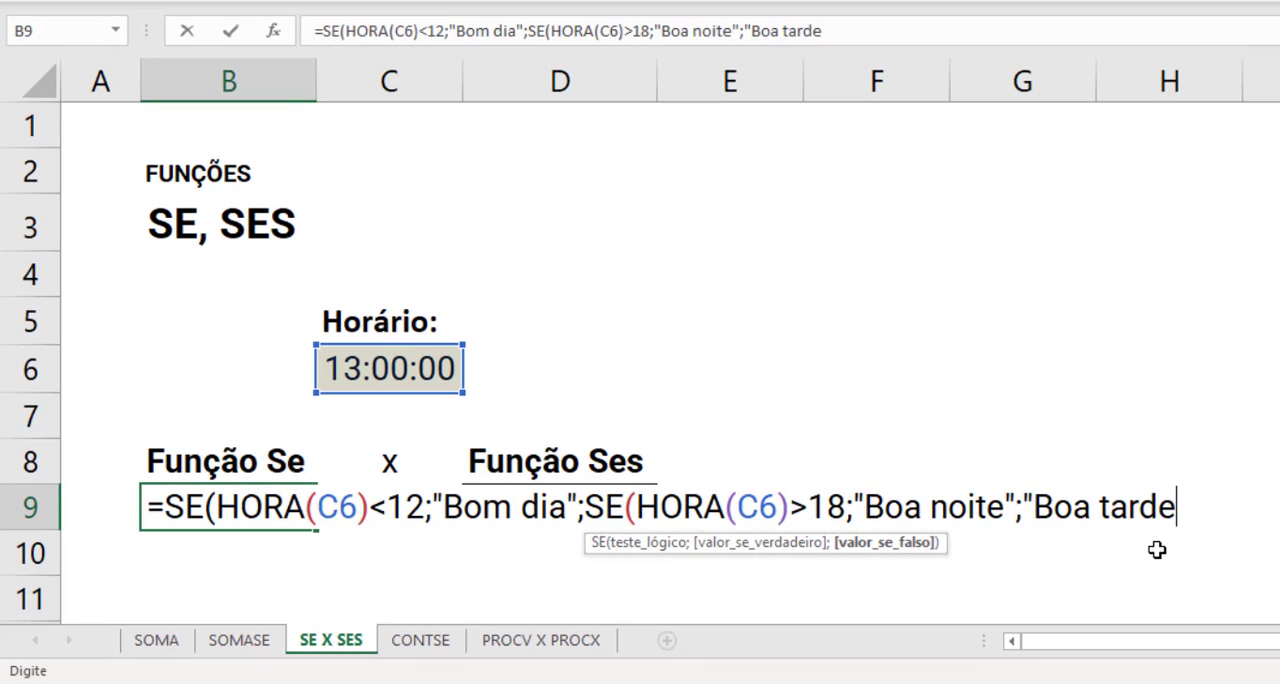
type("\")")
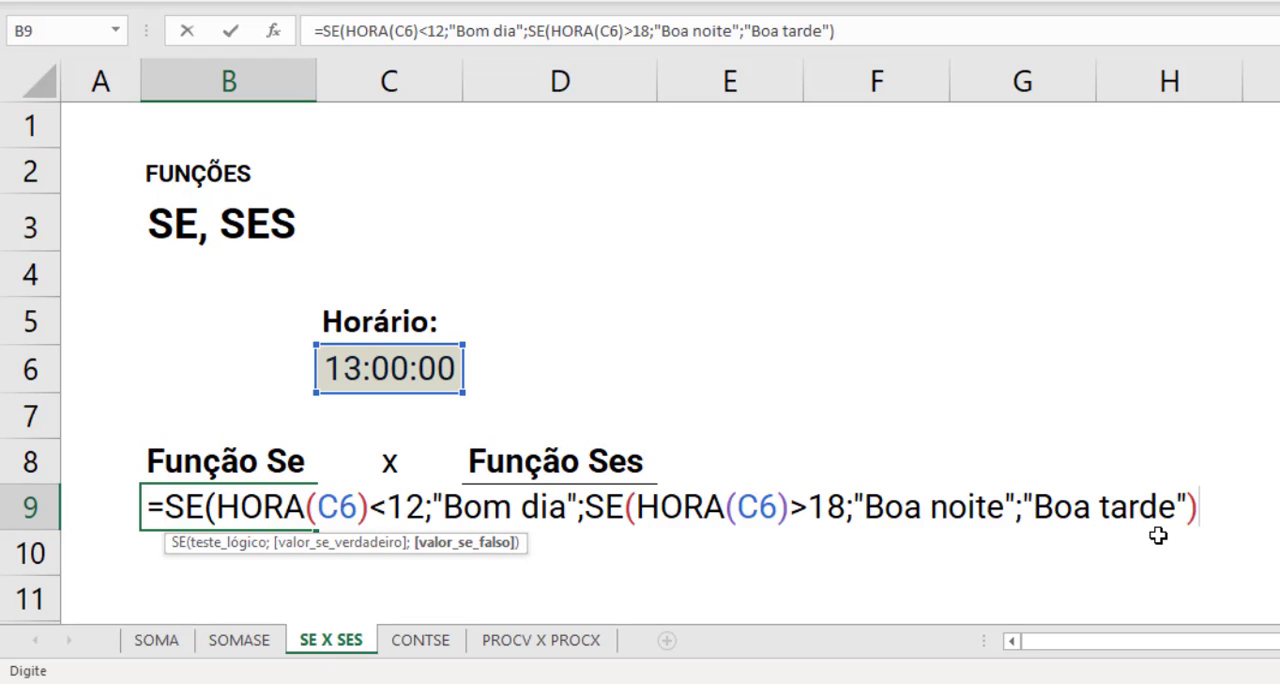
type(")")
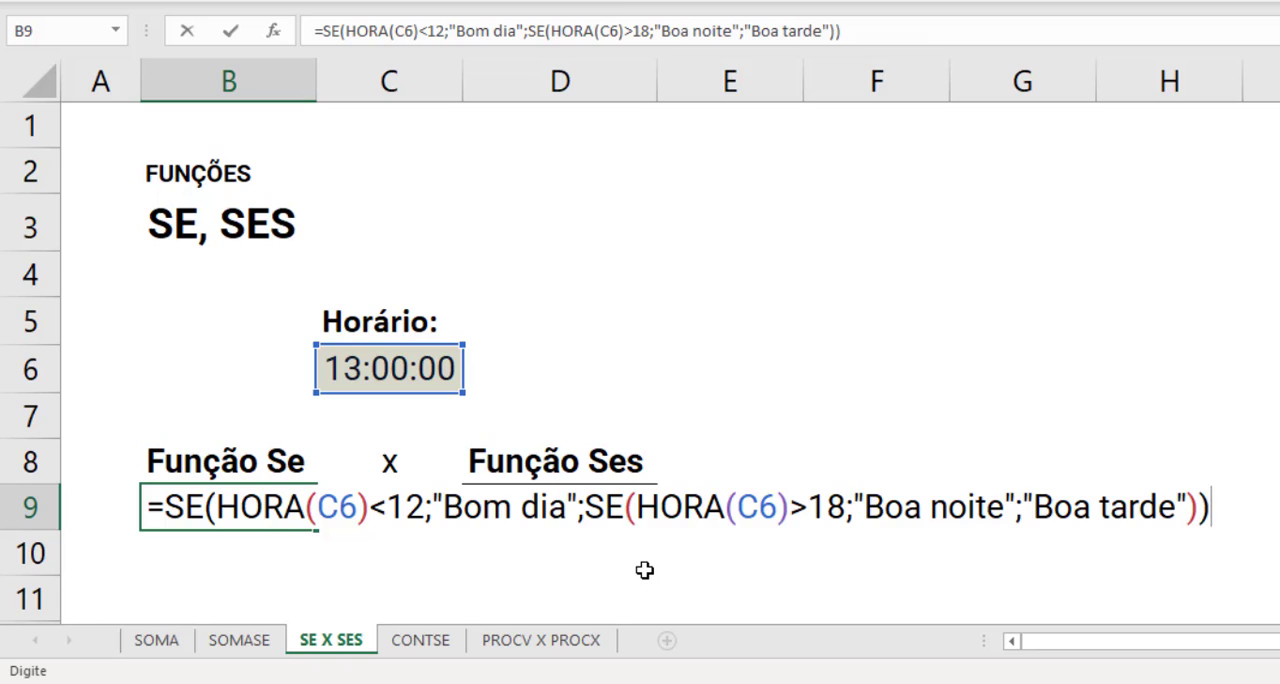
key("Return")
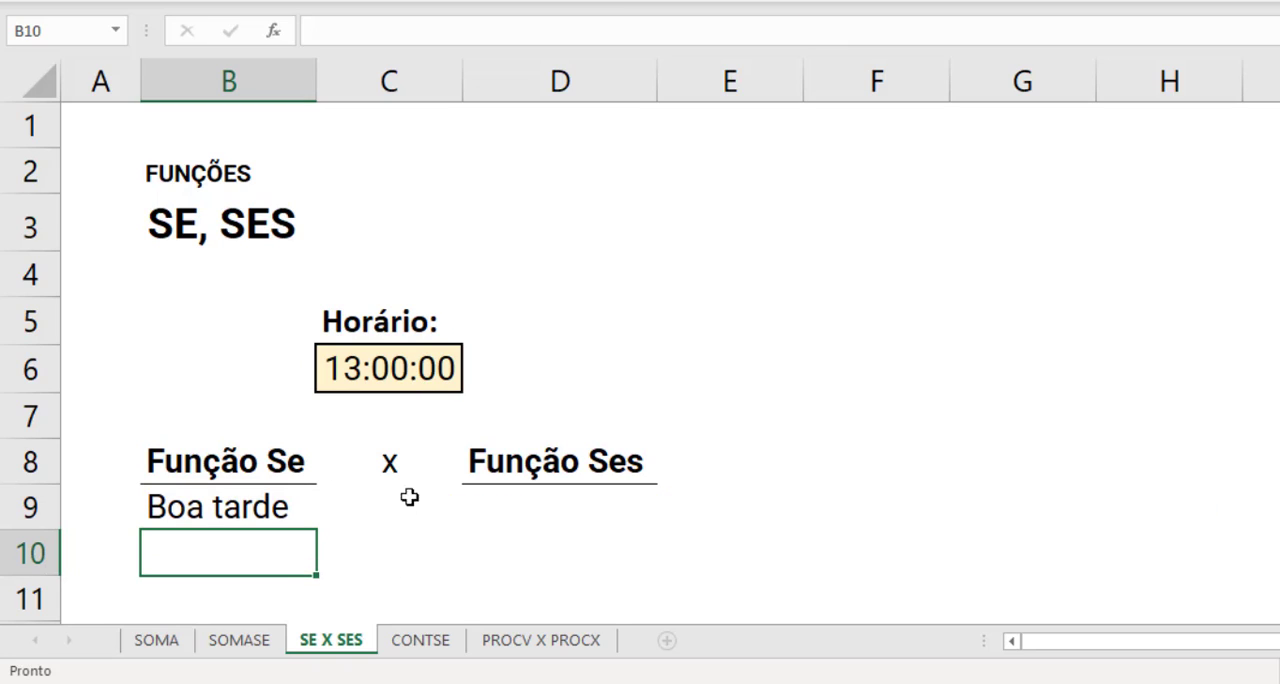
left_click(285, 513)
- Start a SES formula in D9 with the first condition HORA(C6)<12 returning "Bom dia"
left_click(560, 507)
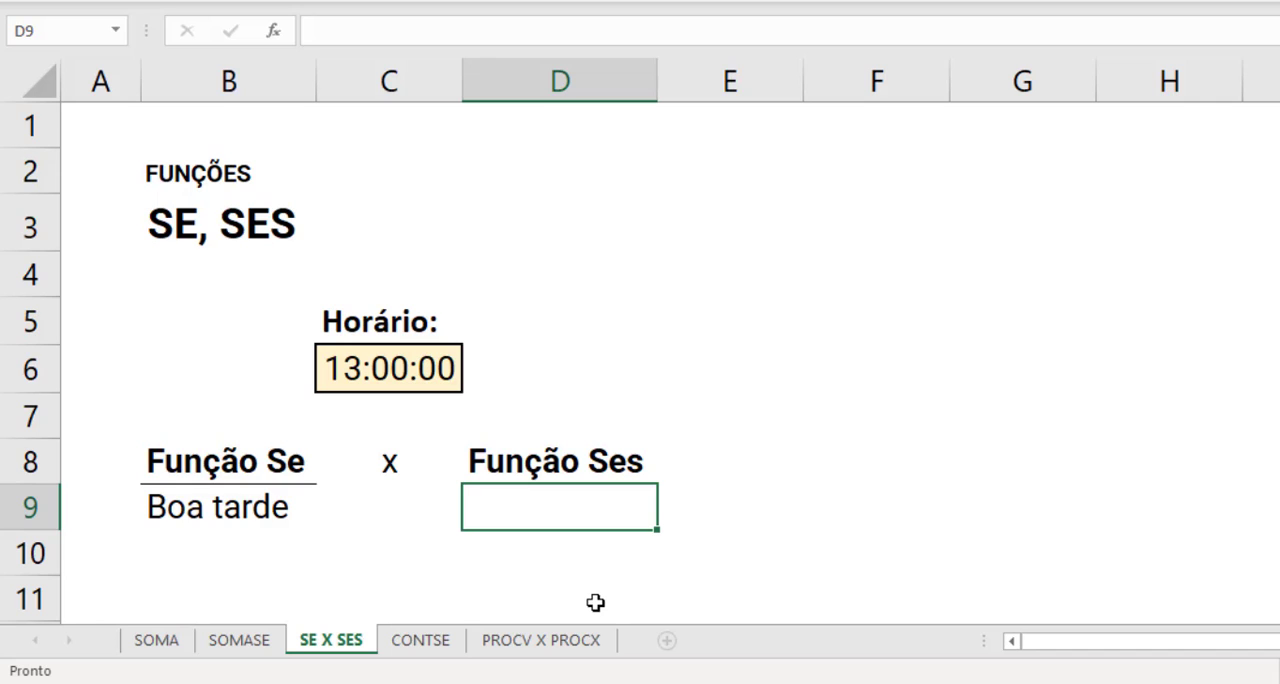
type("=ses")
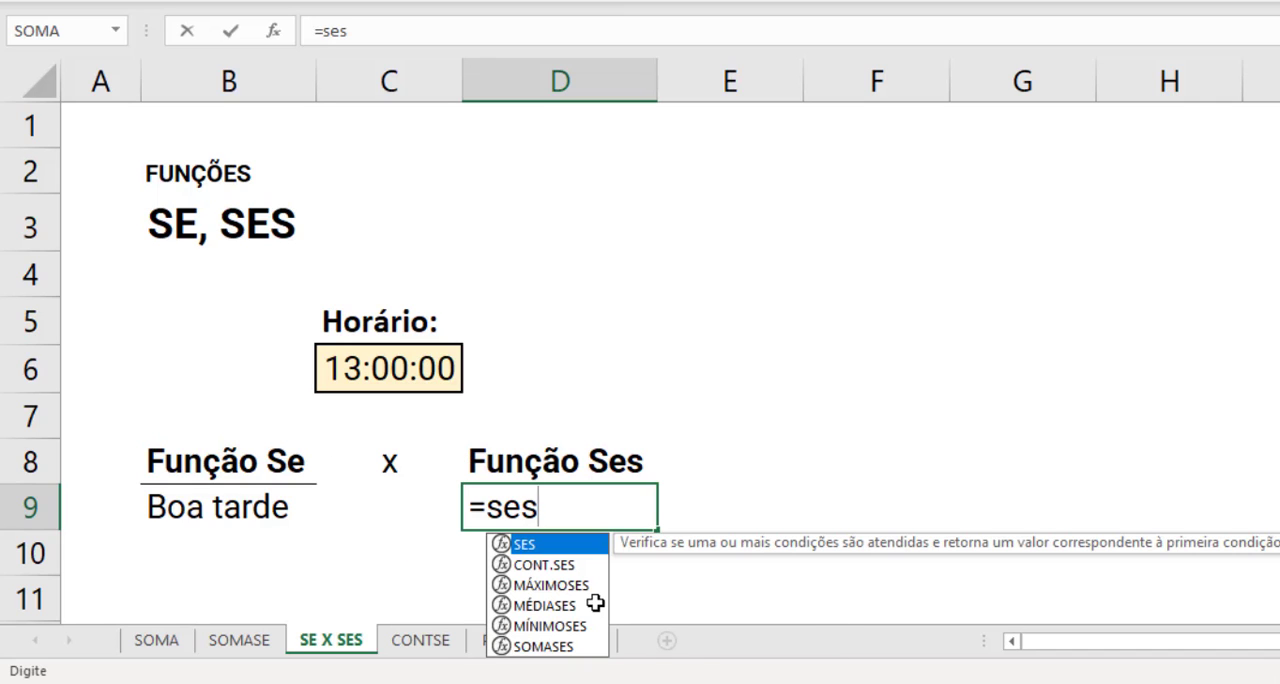
key("Tab")
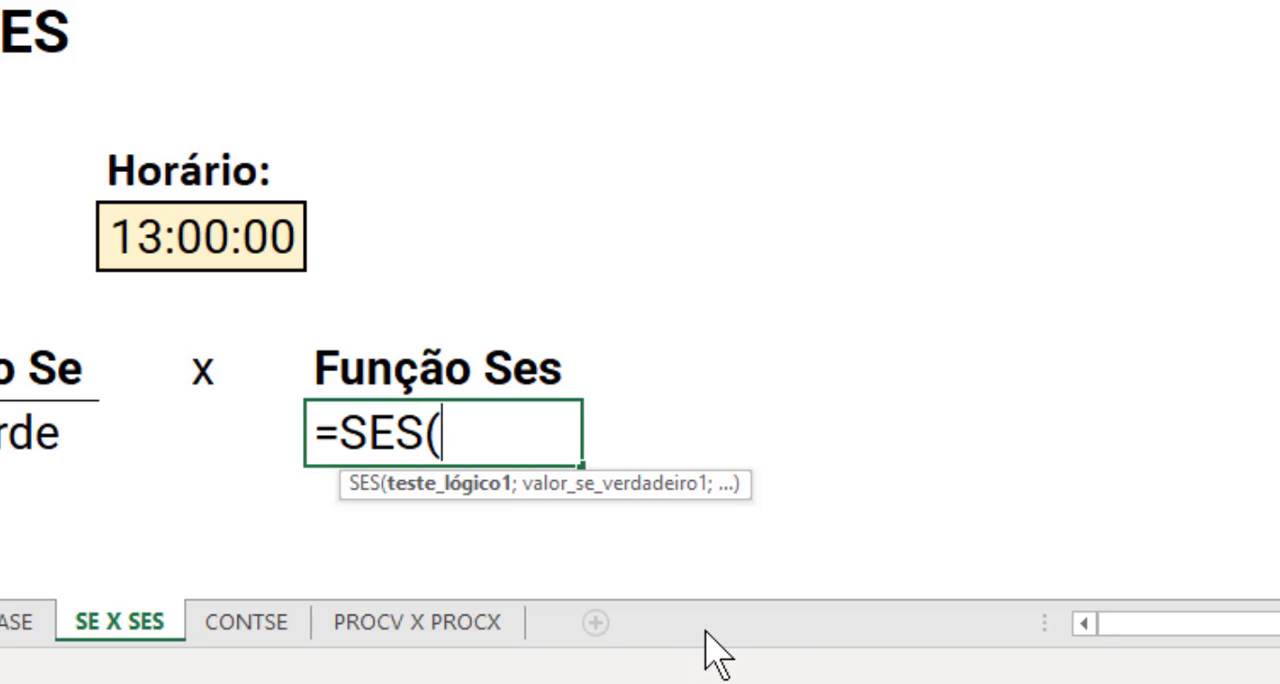
key("BackSpace")
type("HORA(")
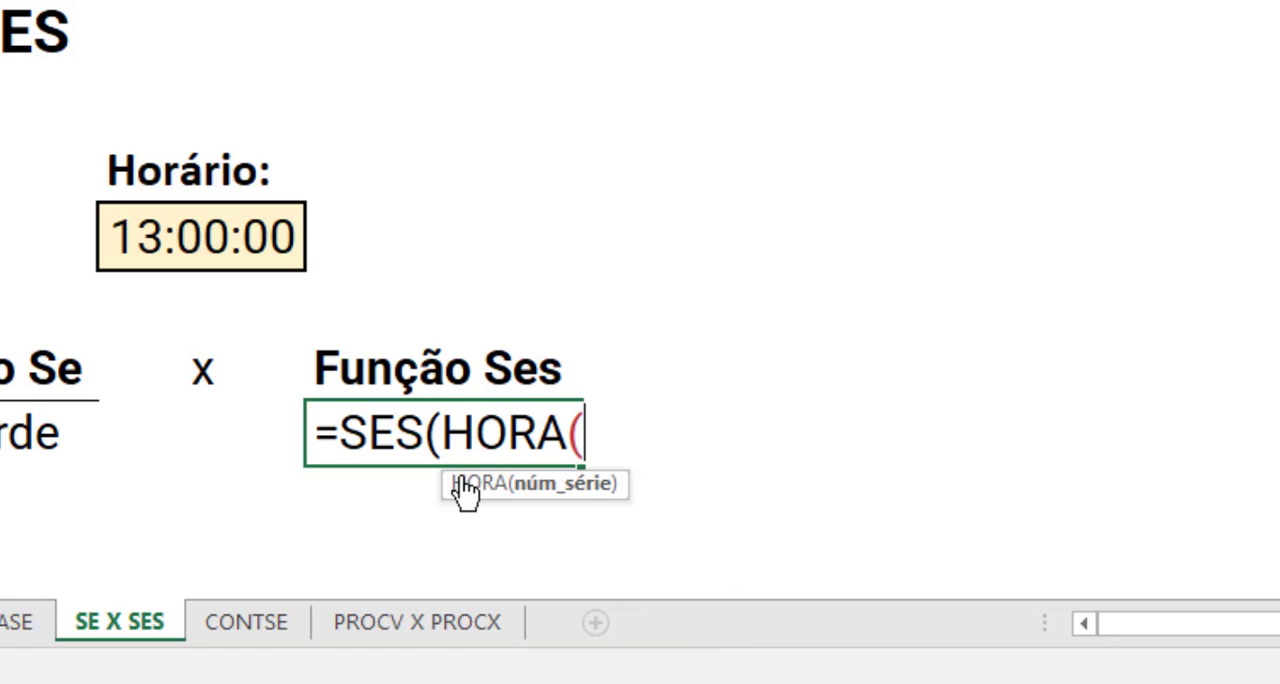
left_click(210, 236)
type(")")
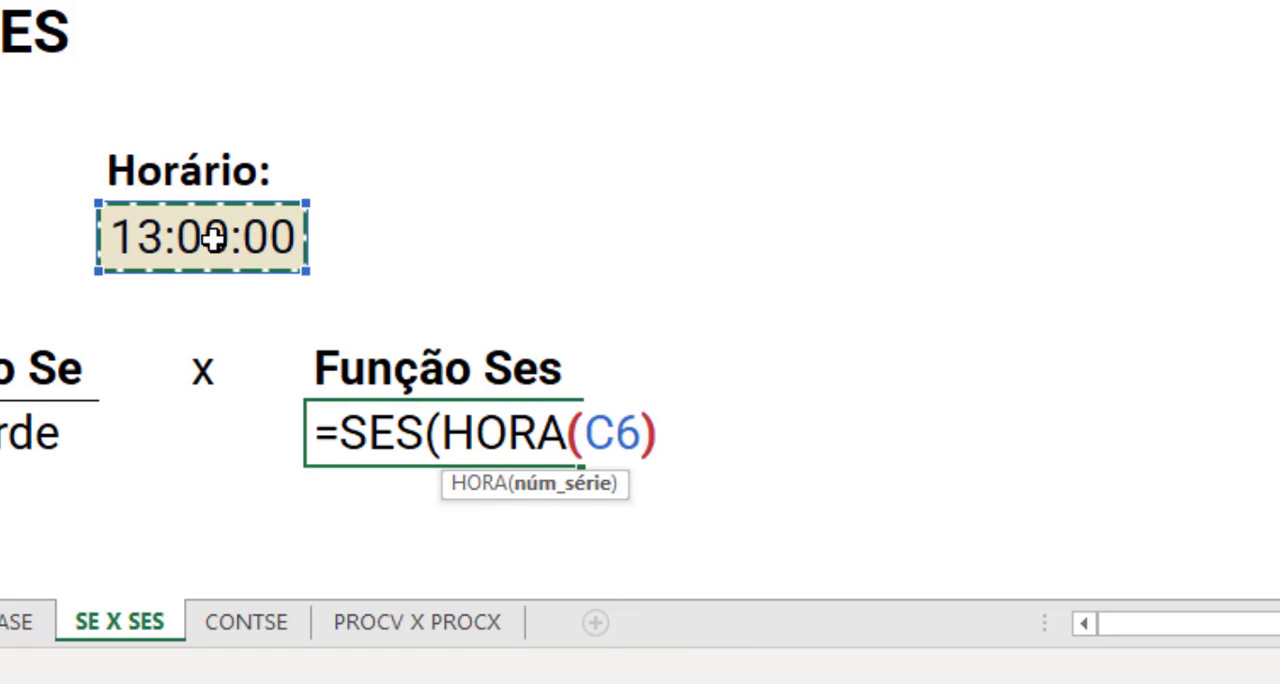
type("<")
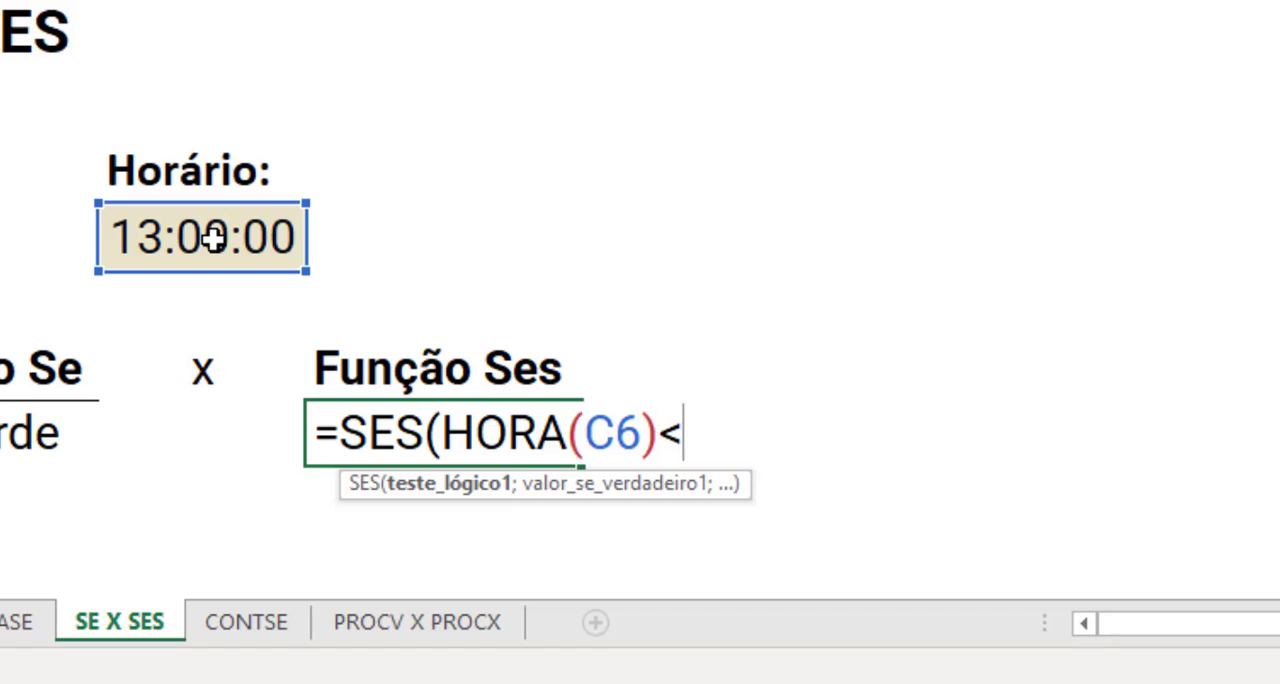
type("12;")
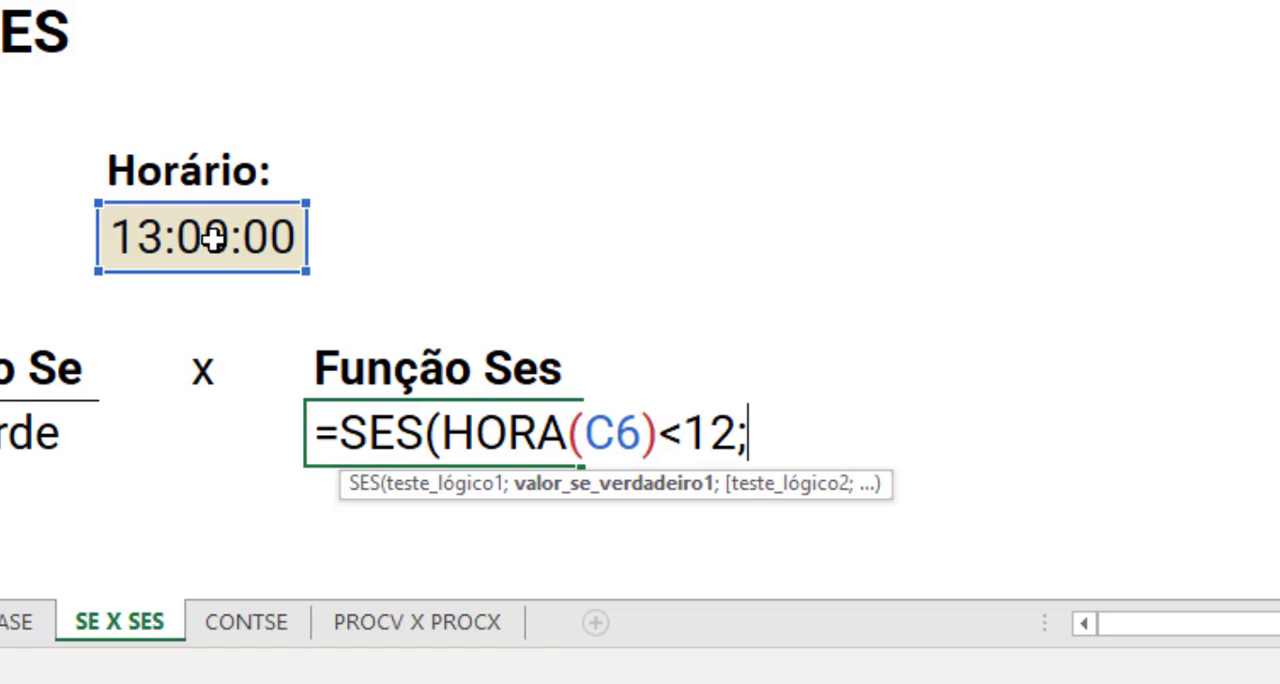
type("\"B")
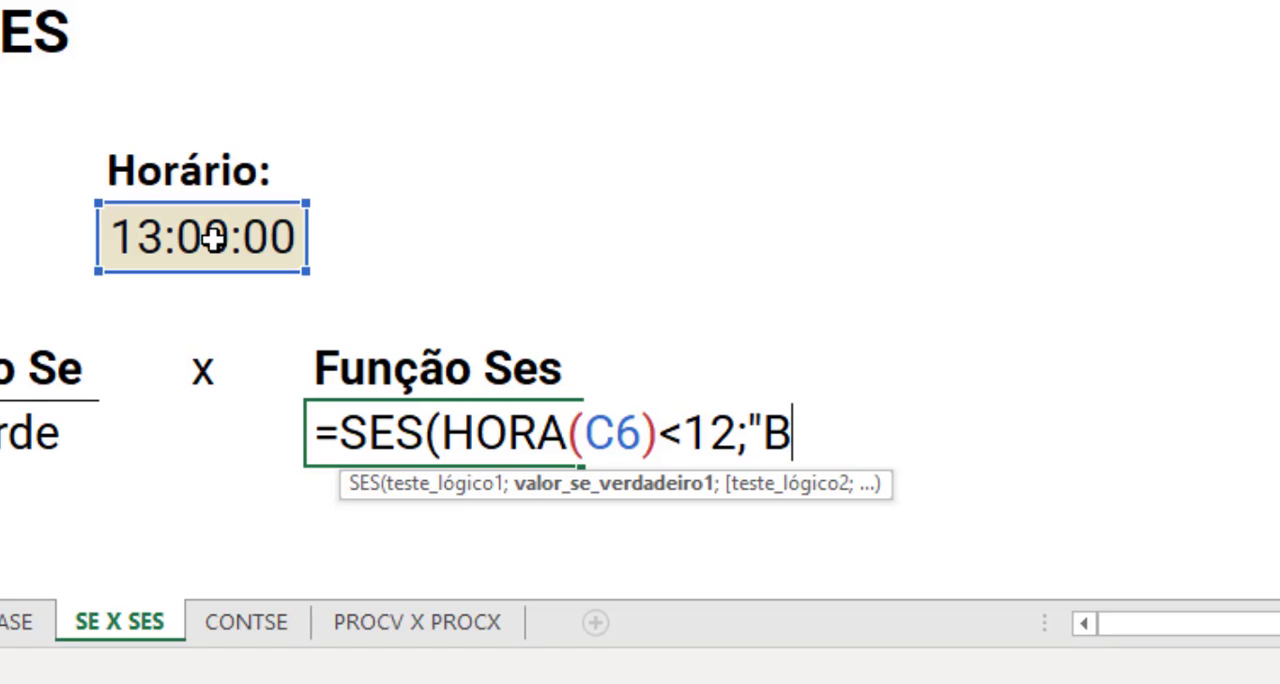
type("om dia\";")
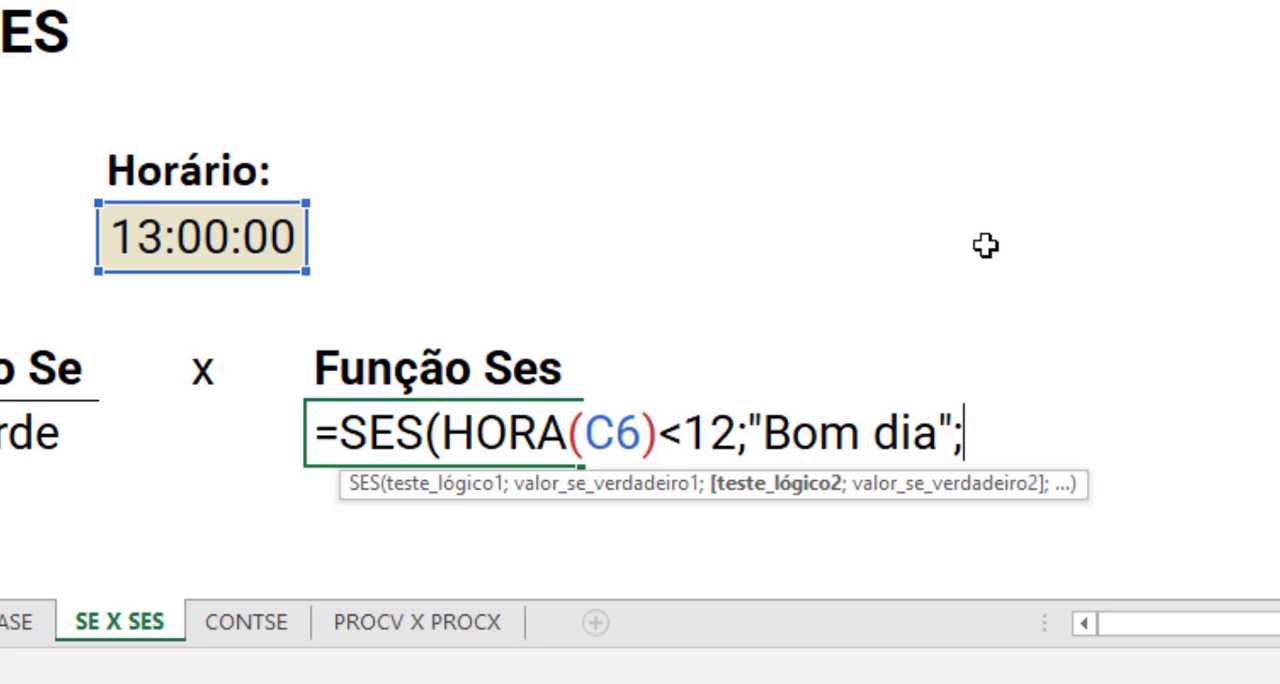
- Add a second condition to the D9 SES formula, HORA(C6)<19 returning "Boa tarde"
type("ho")
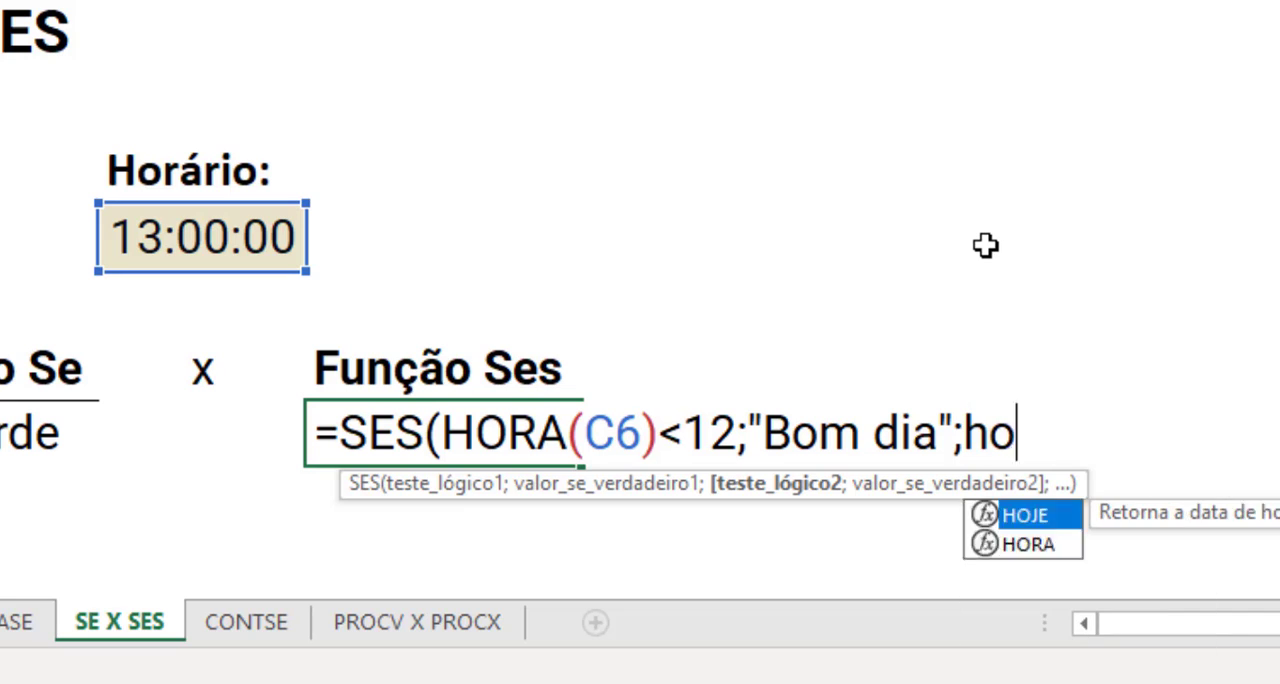
type("ra")
key("Tab")
left_click(252, 236)
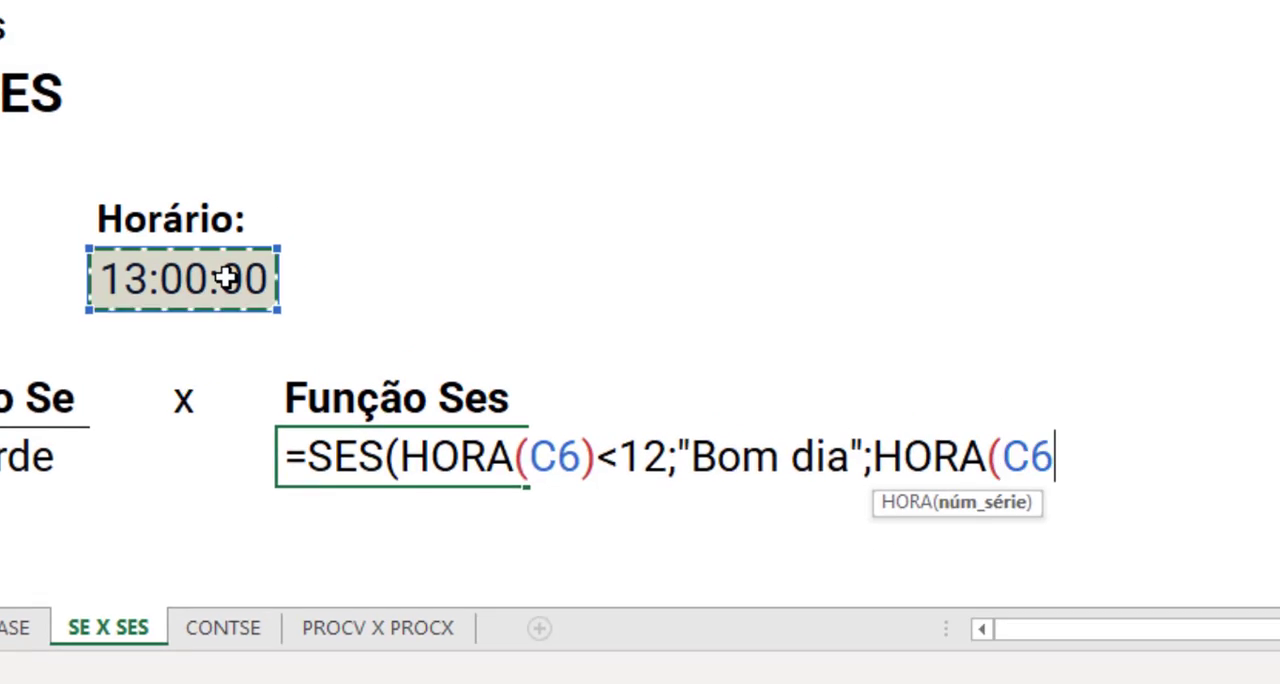
type(")<")
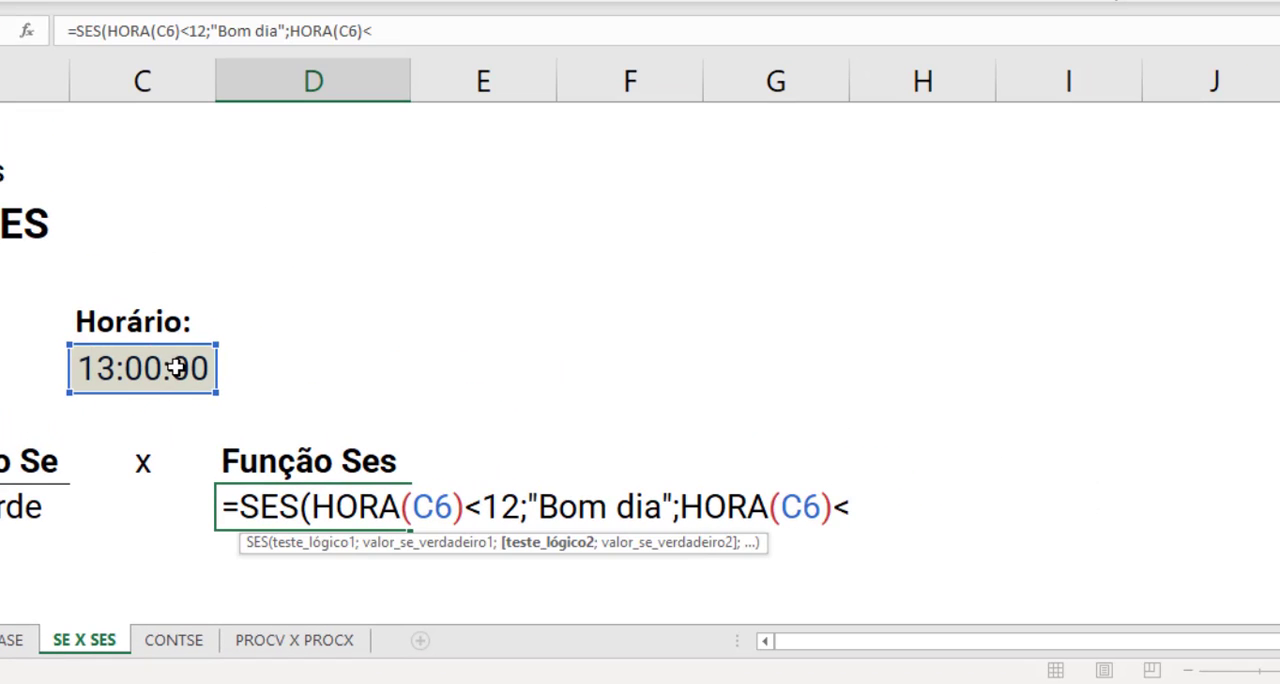
type("19")
type(";\"")
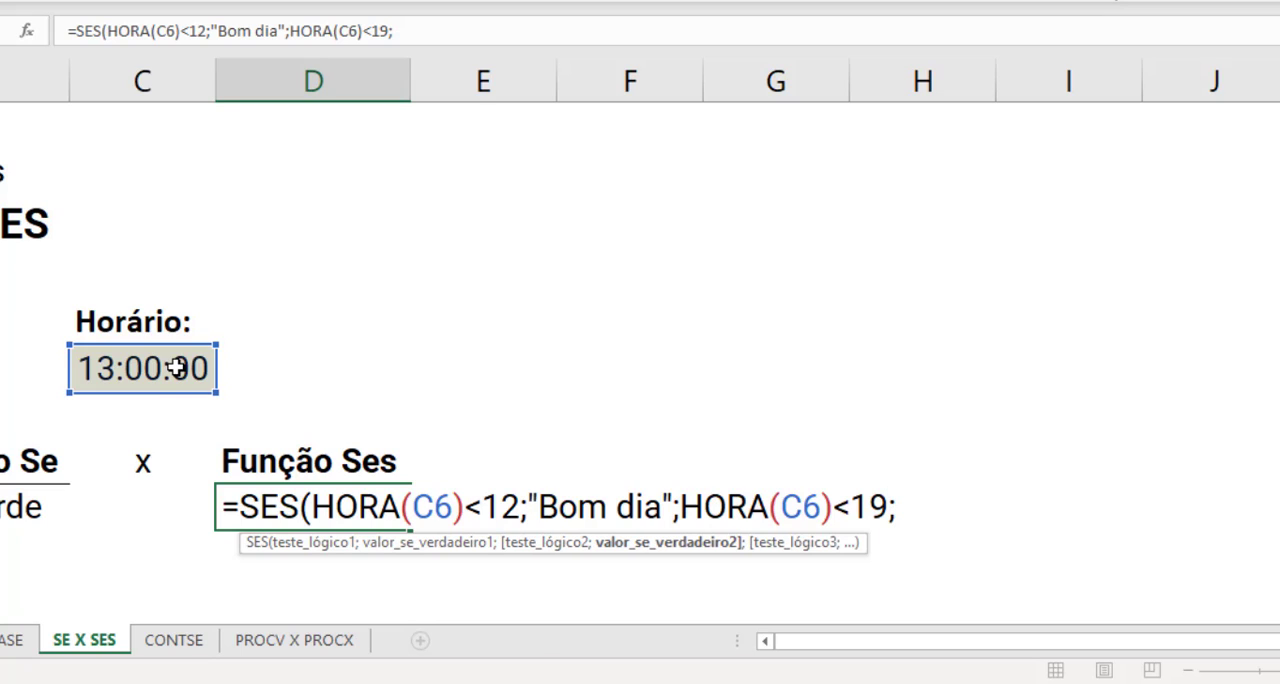
type("Boa t")
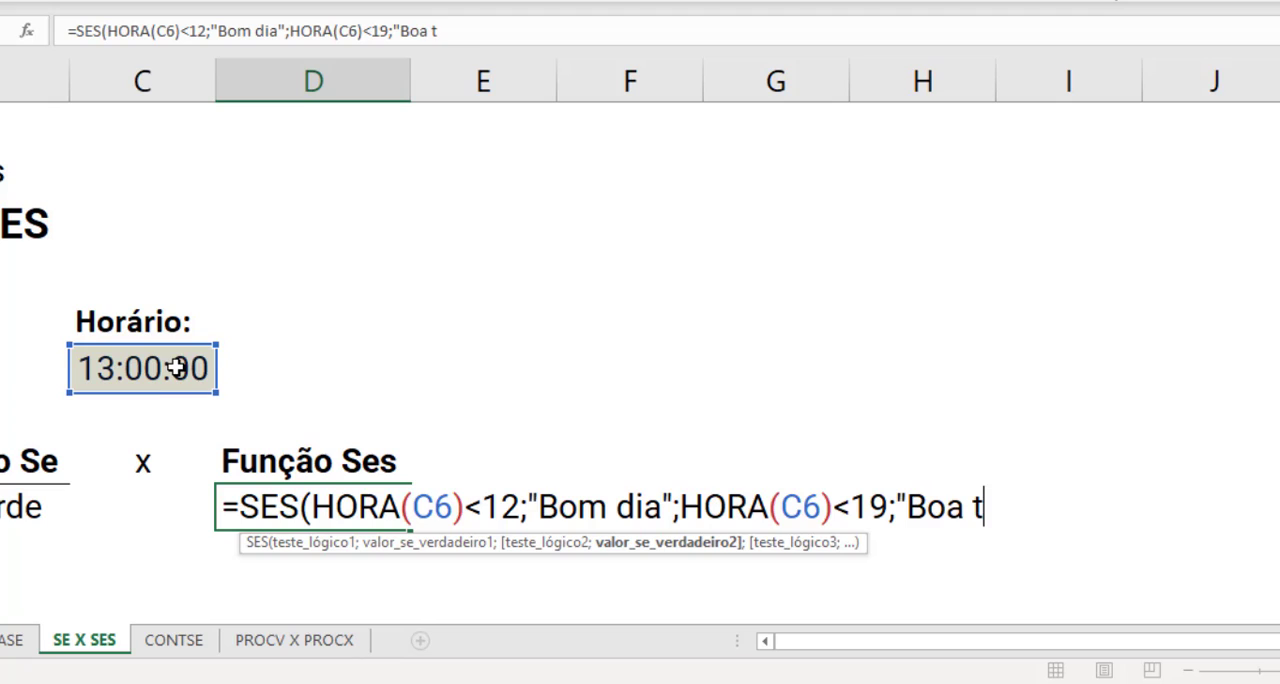
type("arde\";")
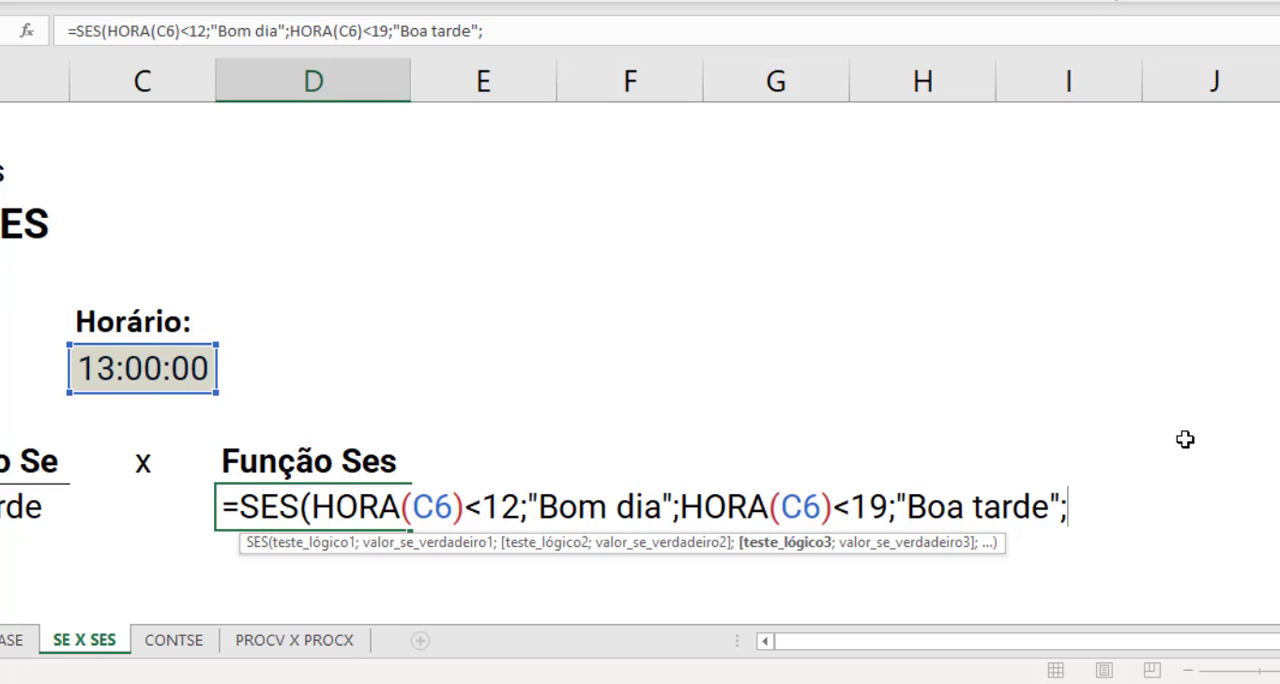
- Complete the SES formula in D9 with a third condition, HORA(C6)>=19 returning "Boa noite"
type("hora")
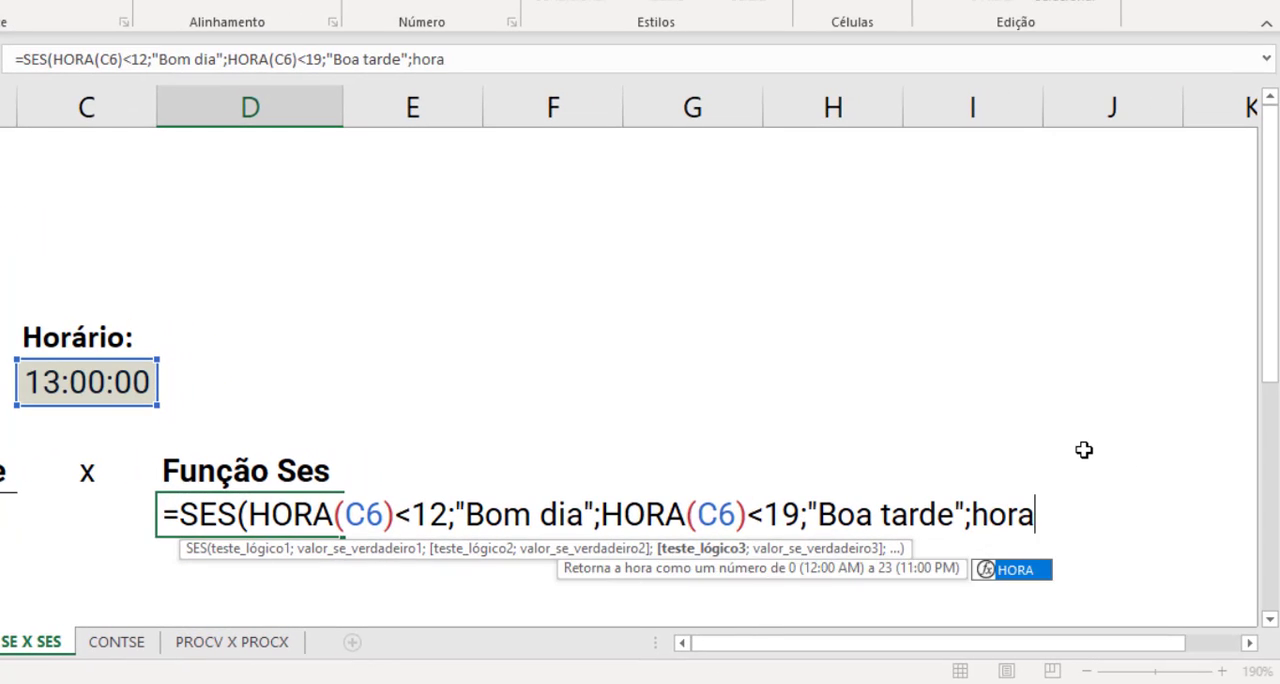
key("Tab")
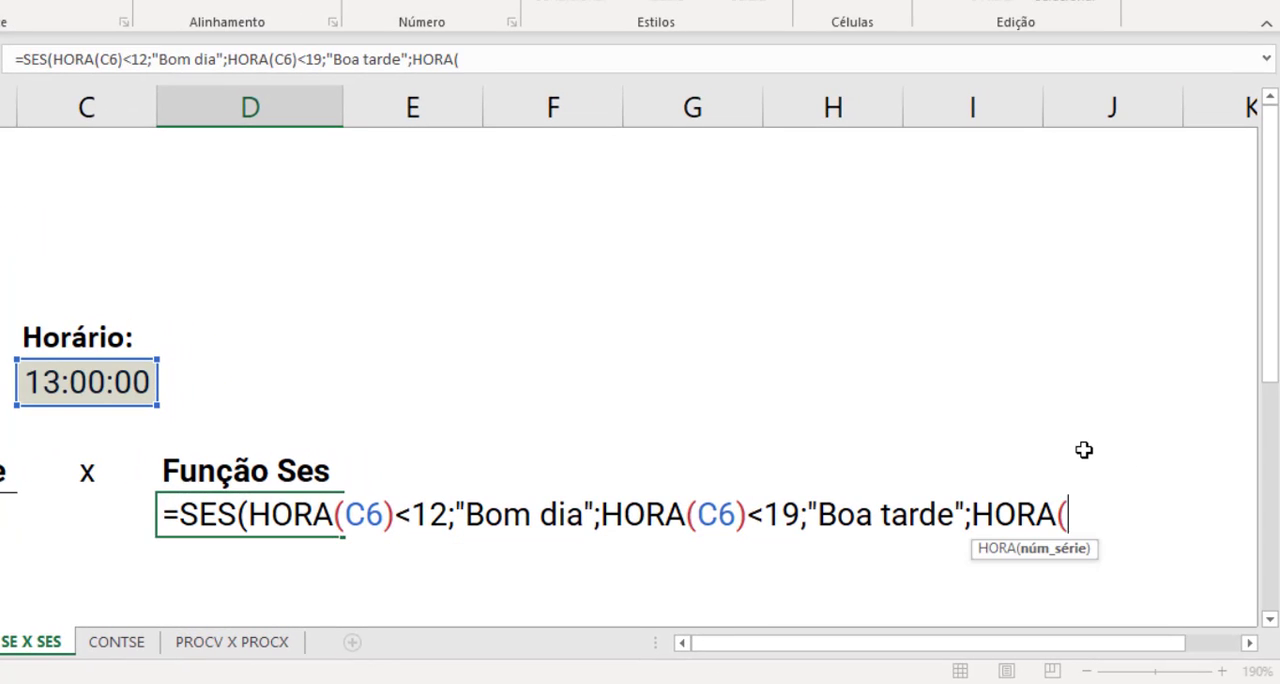
left_click(119, 383)
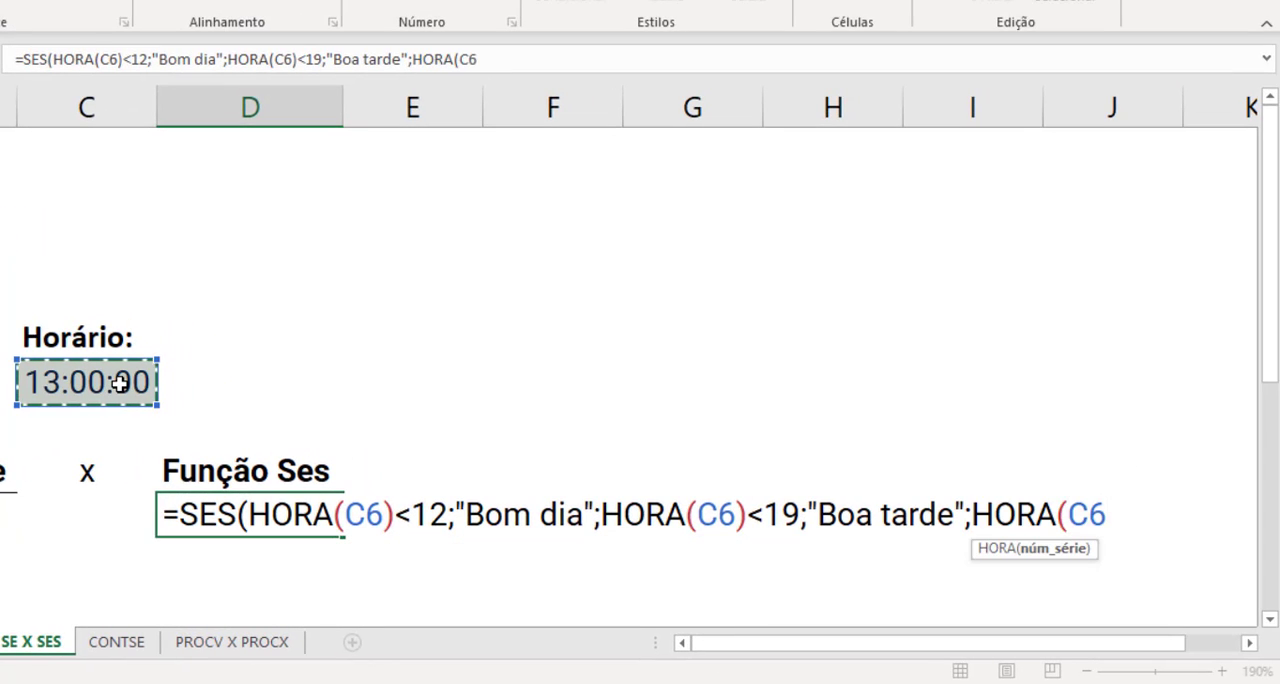
type(")")
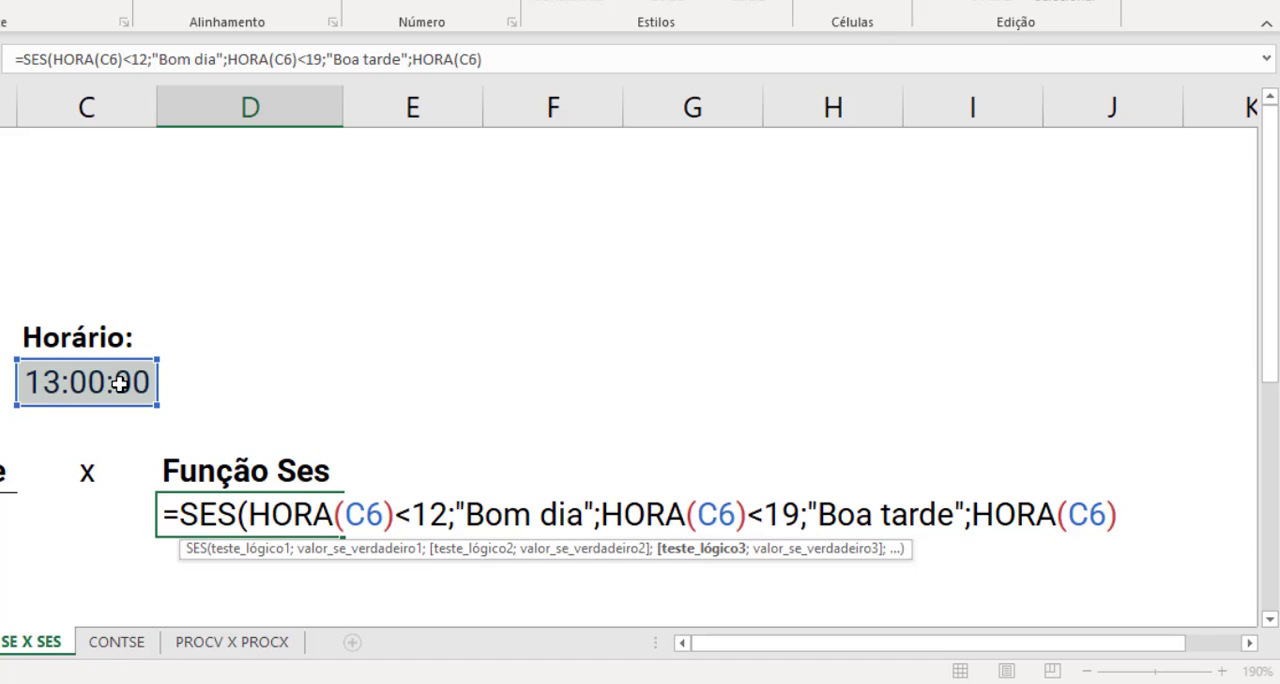
type(">=")
type("19")
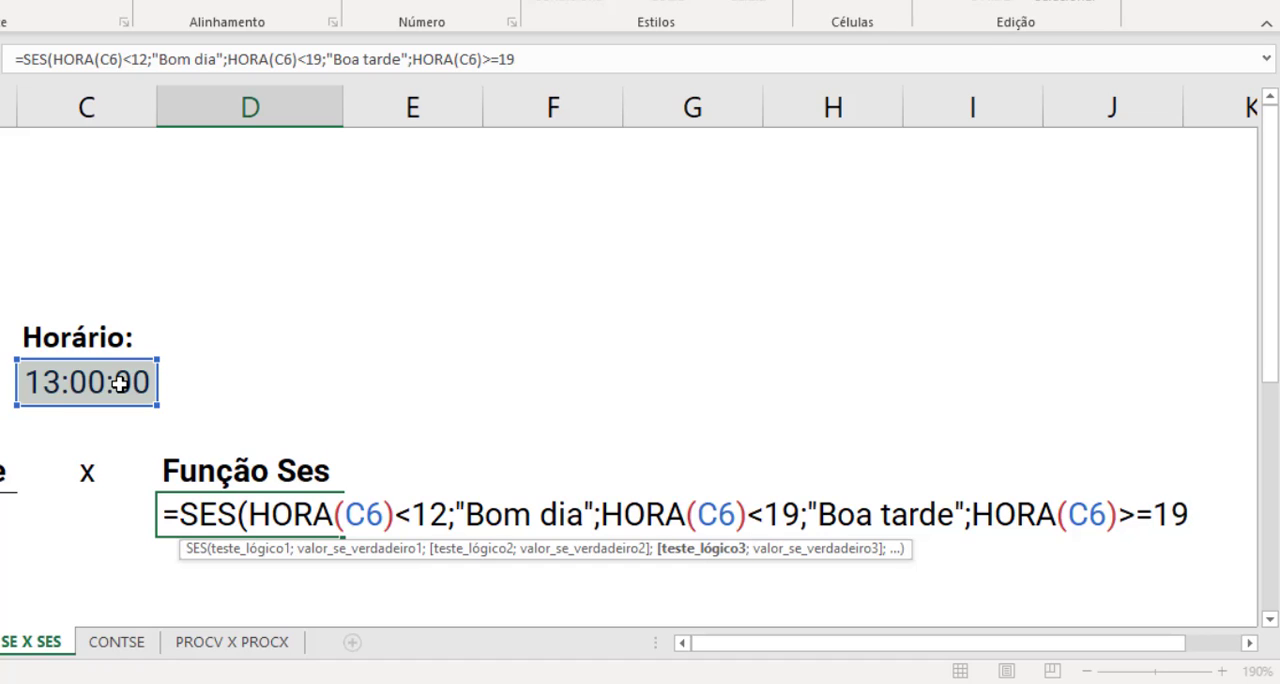
type(";")
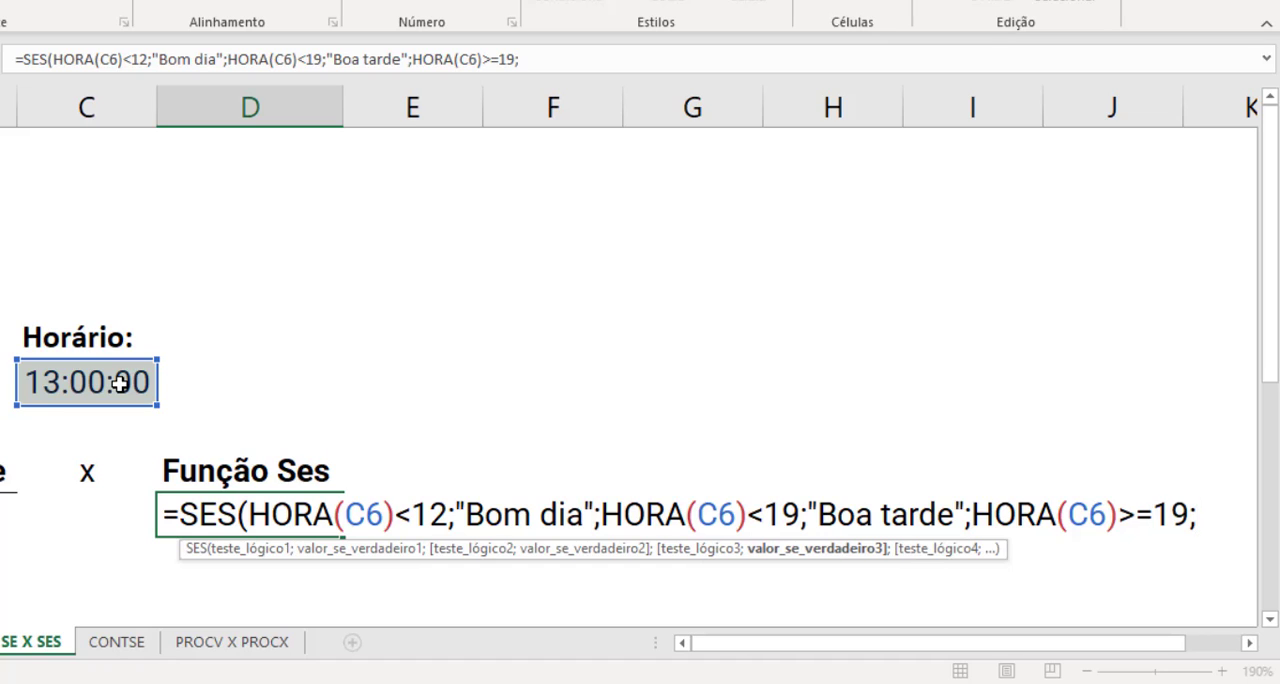
type("\"Boa noite")
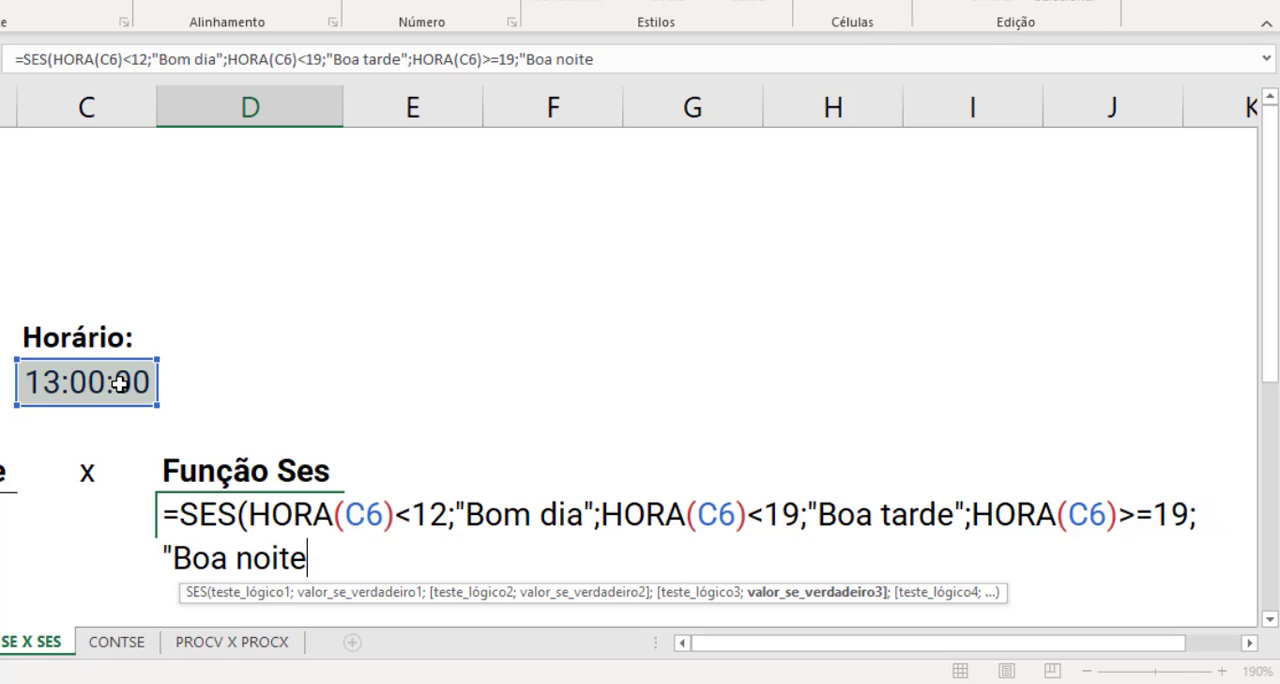
type("\")")
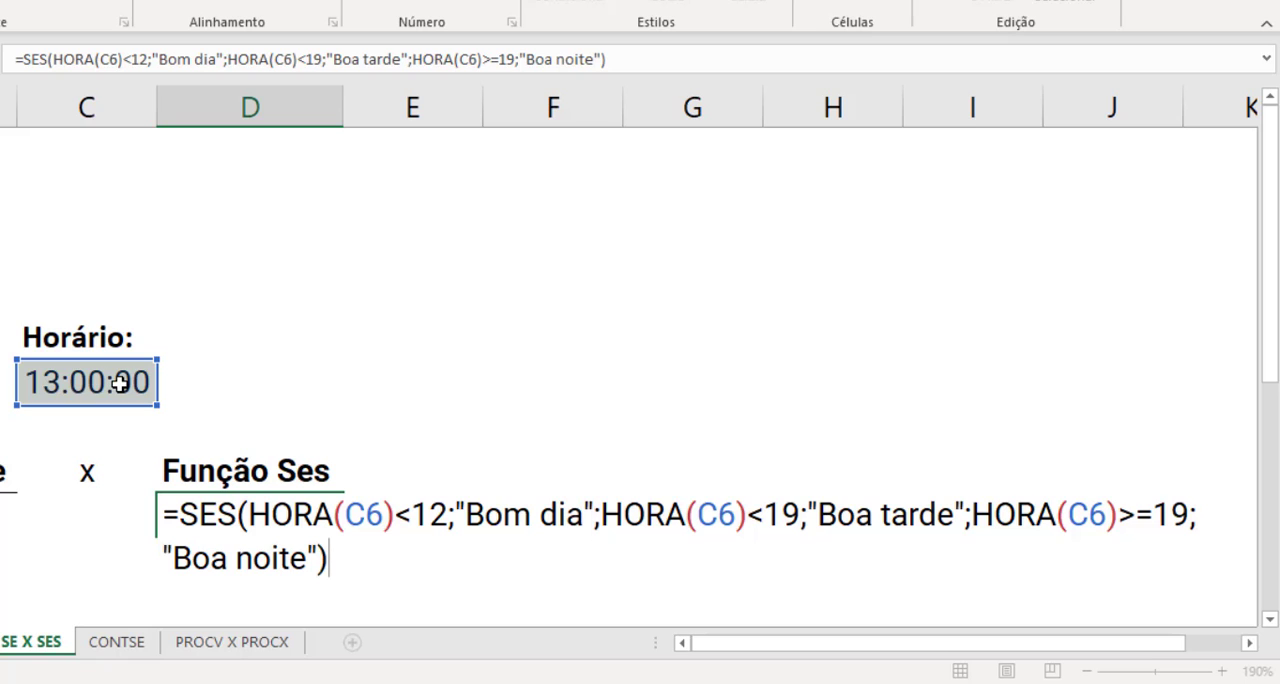
key("Return")
- Compare the SES formula in D9 with the nested SE formula in B9
left_click(390, 550)
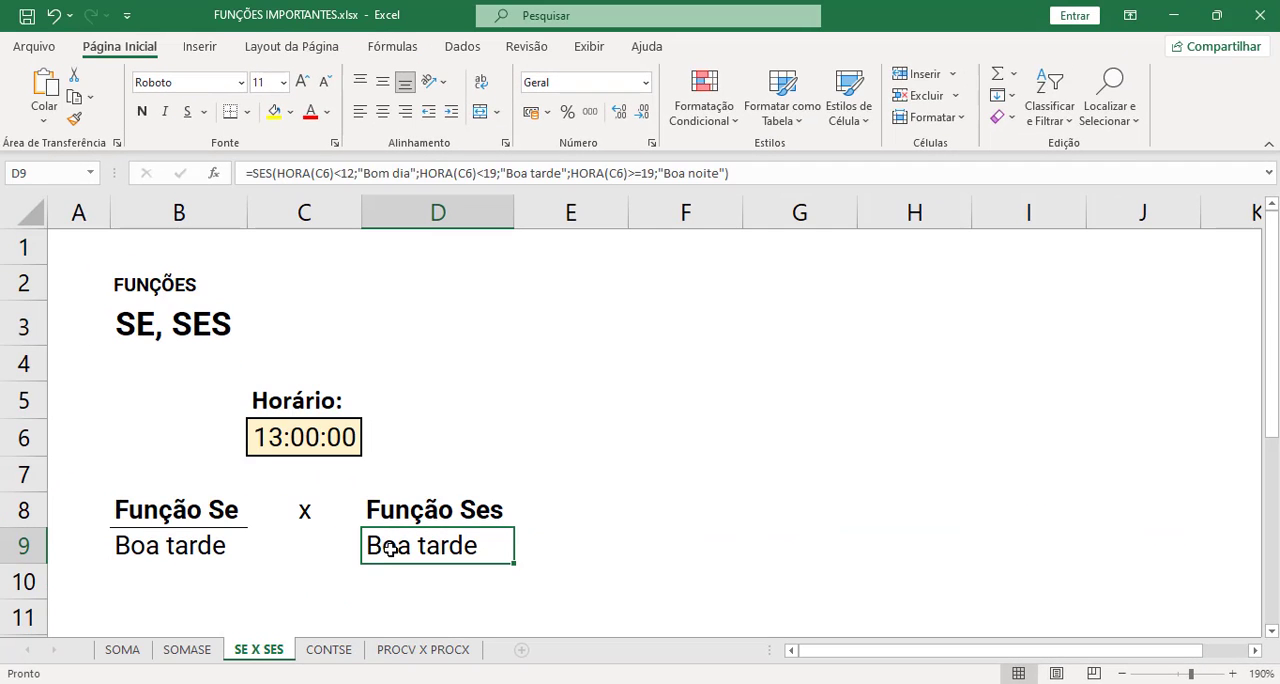
left_click(226, 550)
left_click(440, 548)
left_click(170, 550)
left_click(451, 545)
- Set the time in C6 to 20:00:00 to test both greeting formulas
left_click(299, 437)
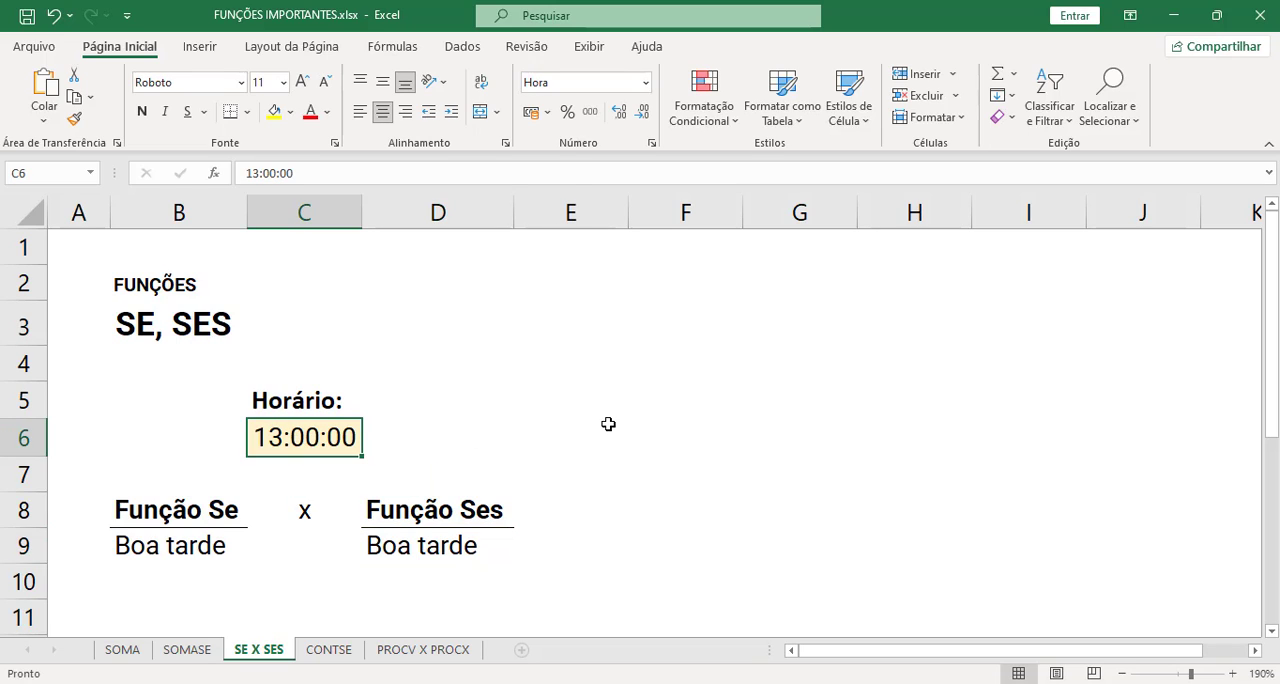
type("20")
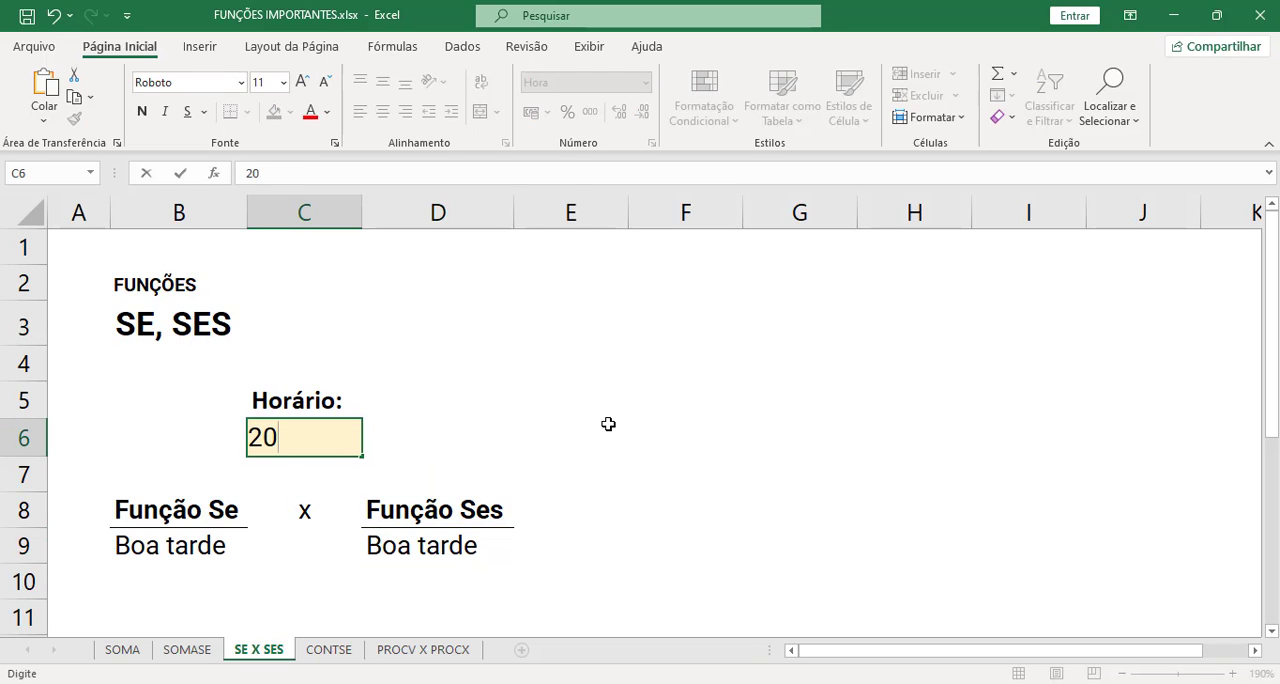
type(":00:00")
key("Return")
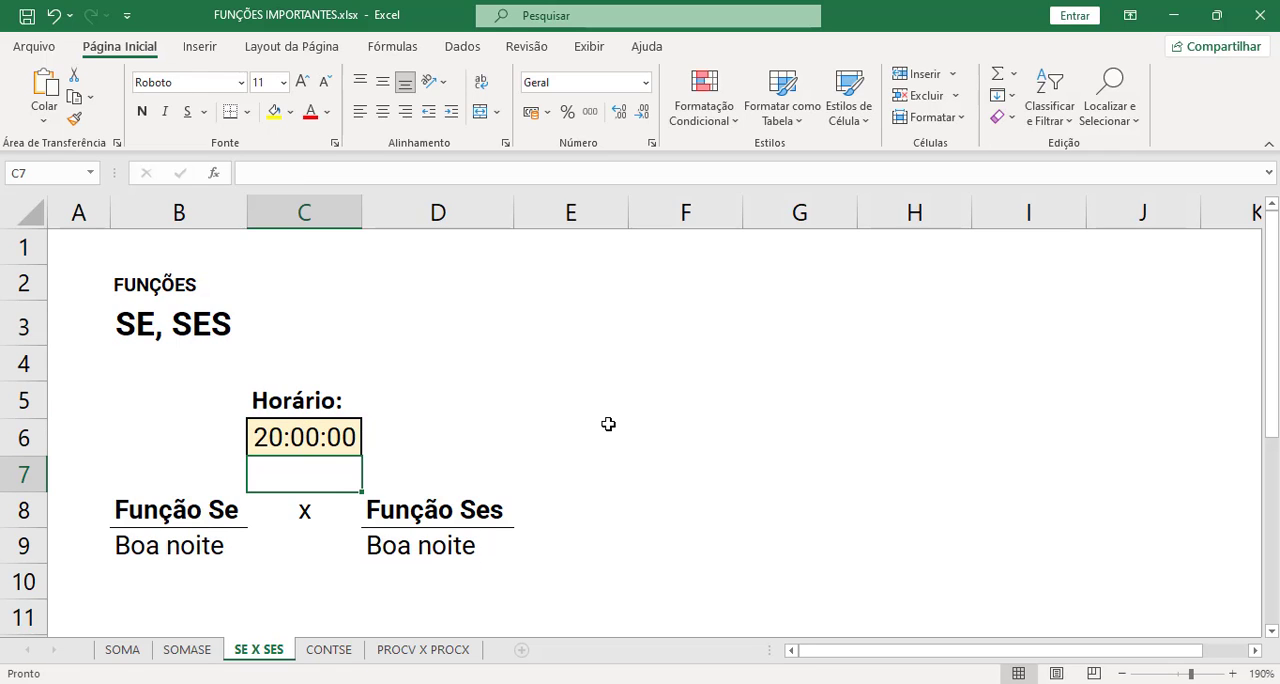
- Change the time in C6 to 05:00 to test the morning greeting
key("Up")
type("05")
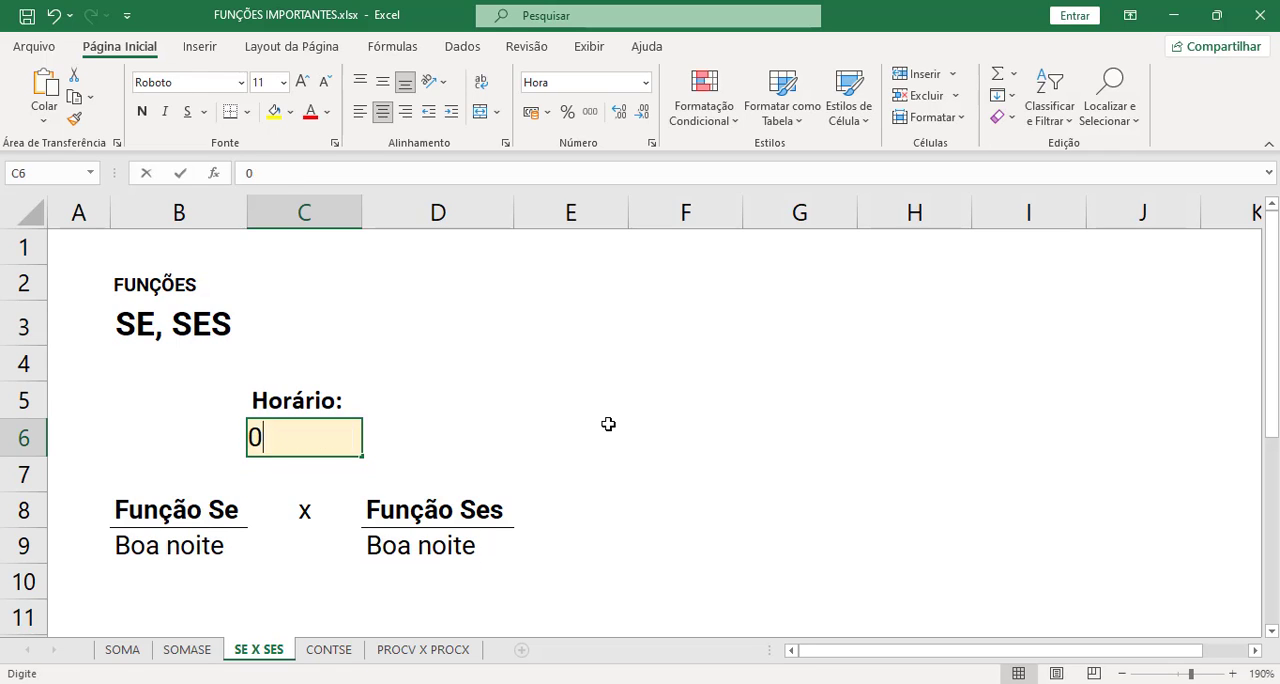
type(":00")
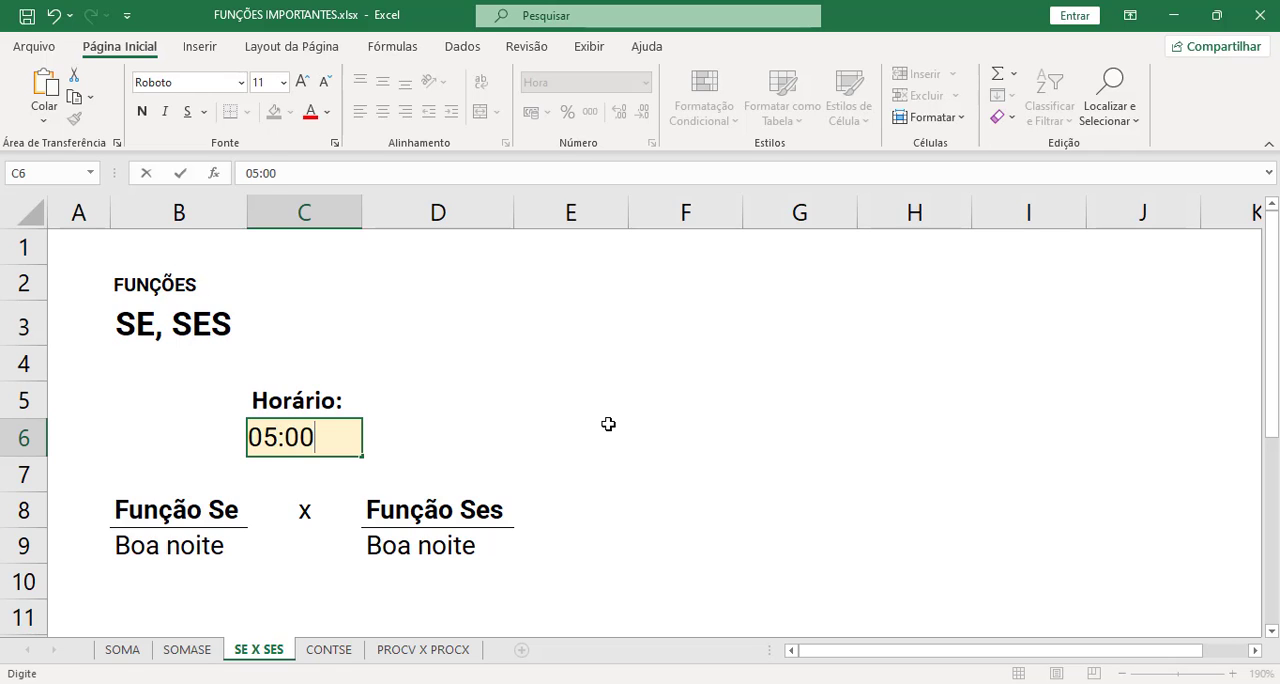
key("Return")
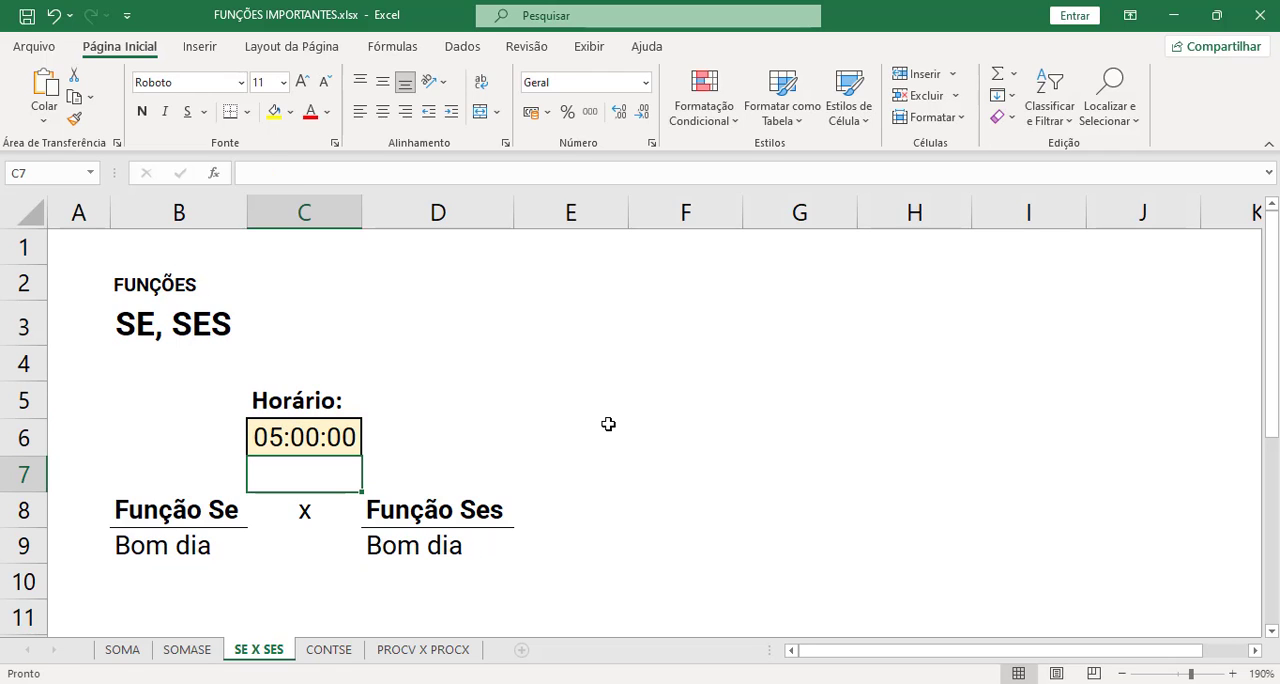
- Change the time in C6 to 12:00 to test the noon limit of both formulas
key("Up")
type("12:00")
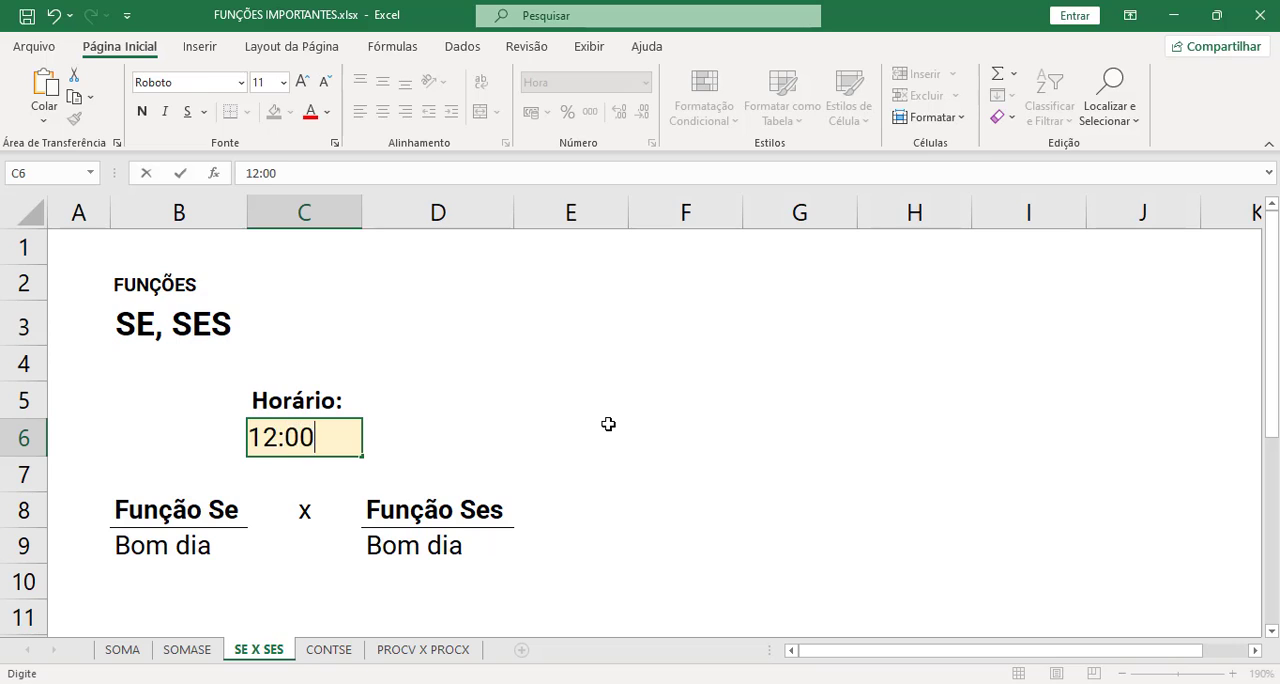
key("Return")
- Set the time in C6 to 23:00 to test the night greeting
key("Up")
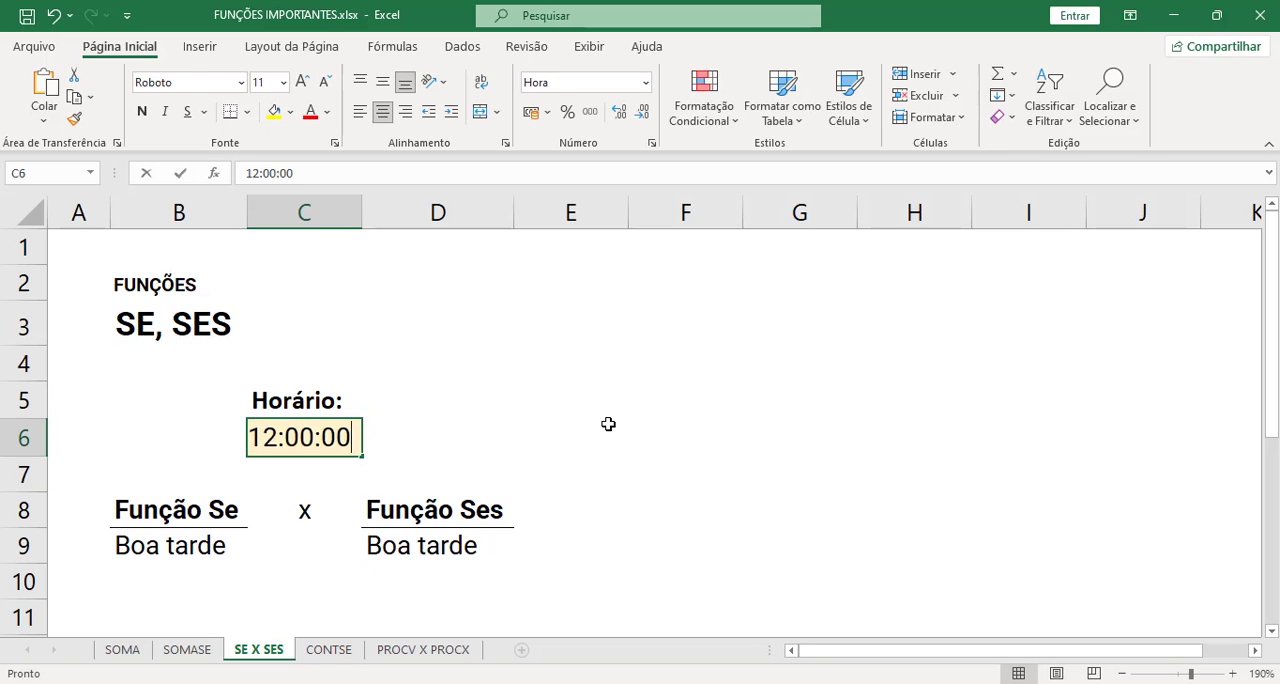
type("23:00")
key("Return")
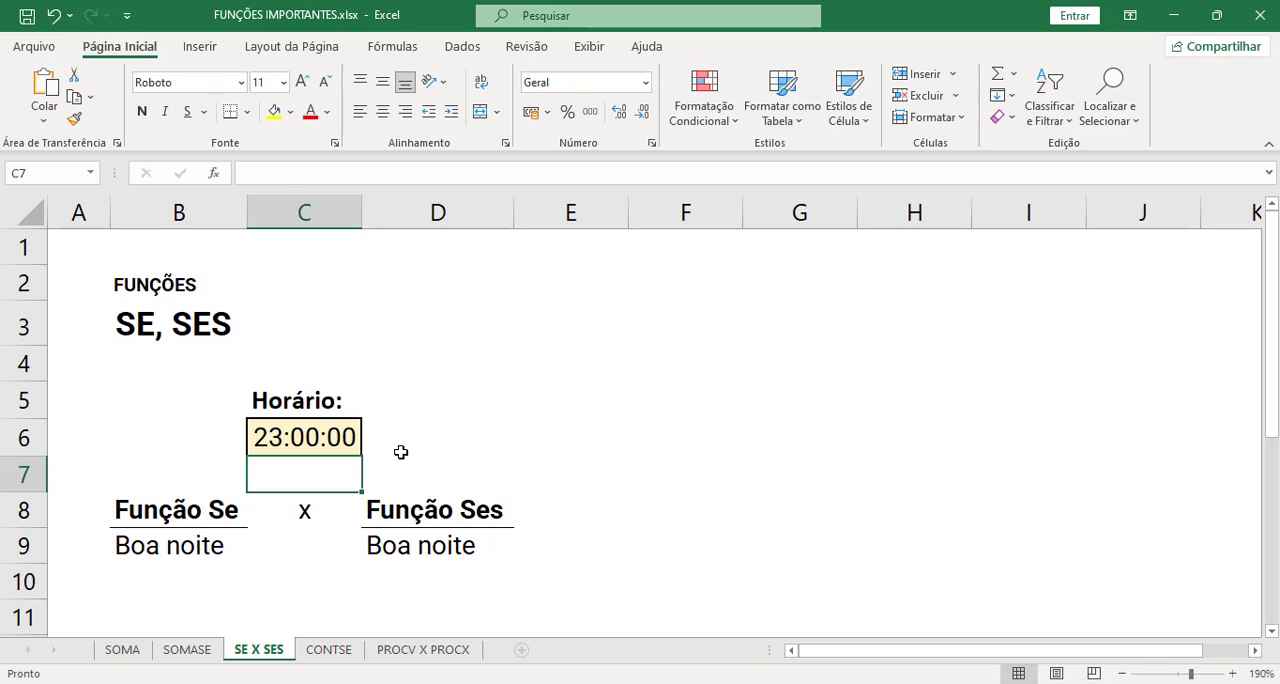
- Review the time in C6 and the greeting formulas in B9 and D9 once more
left_click(346, 444)
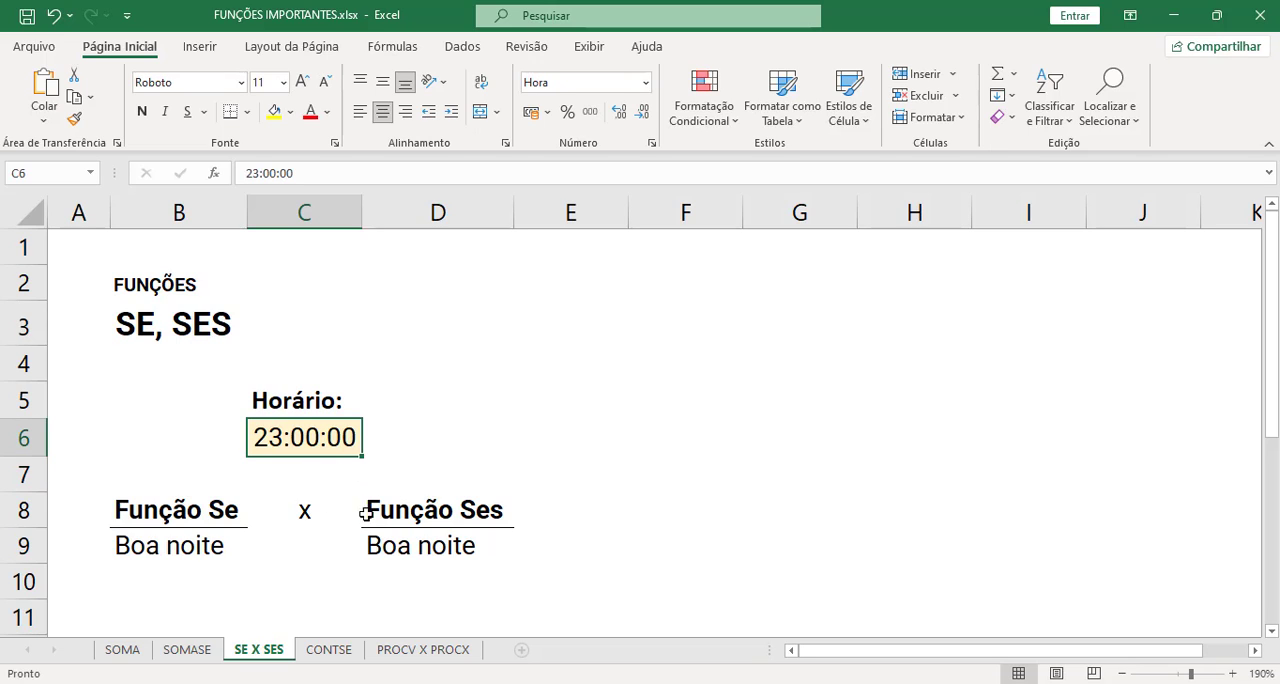
left_click(205, 548)
left_click(420, 548)
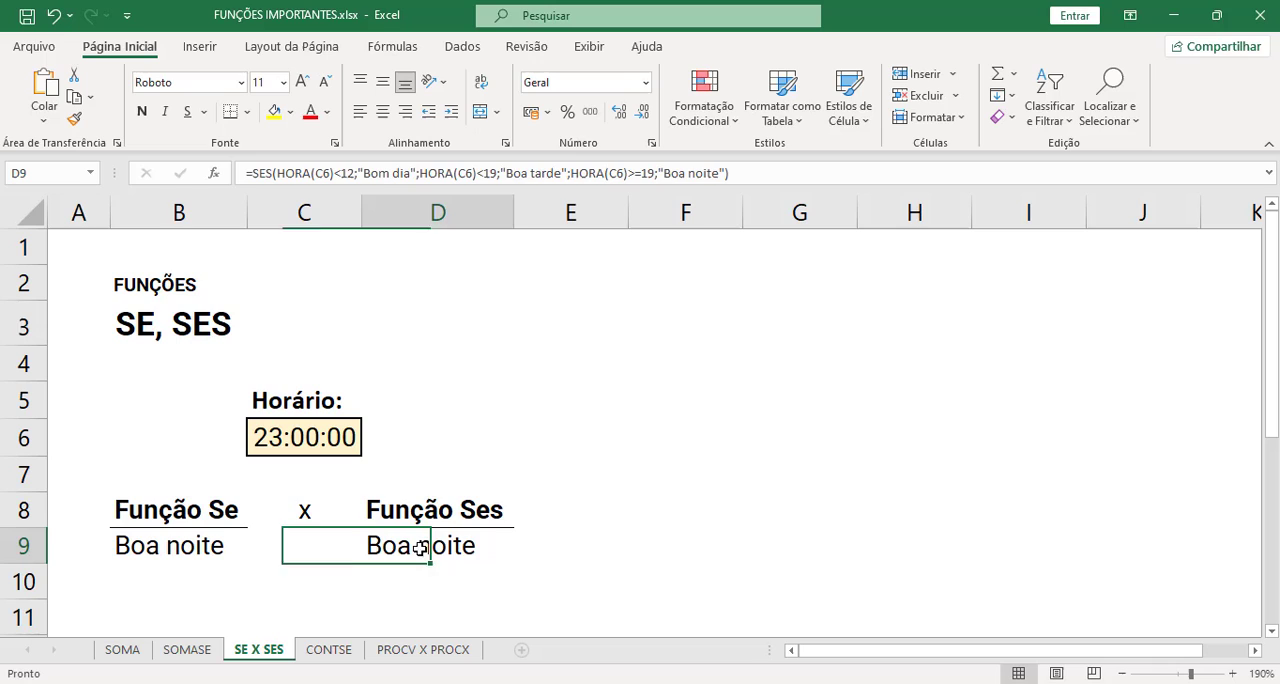
left_click(195, 548)
left_click(495, 543)
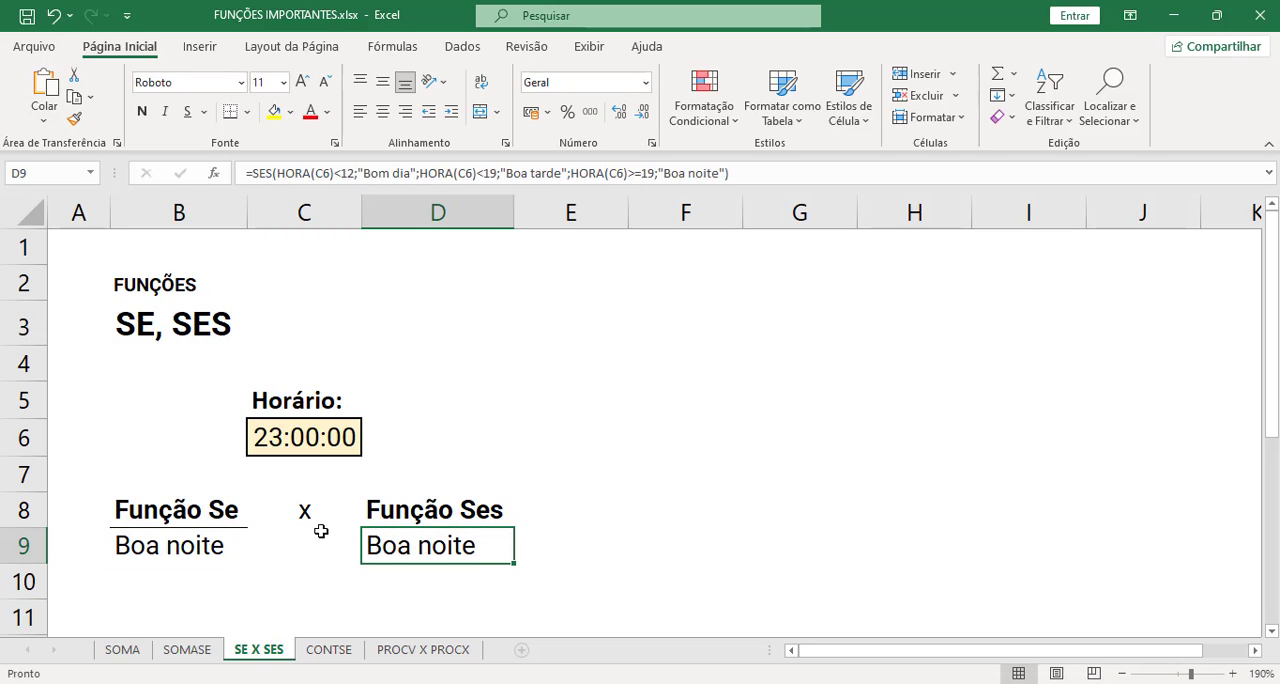
- Switch to the CONTSE sheet
left_click(352, 656)
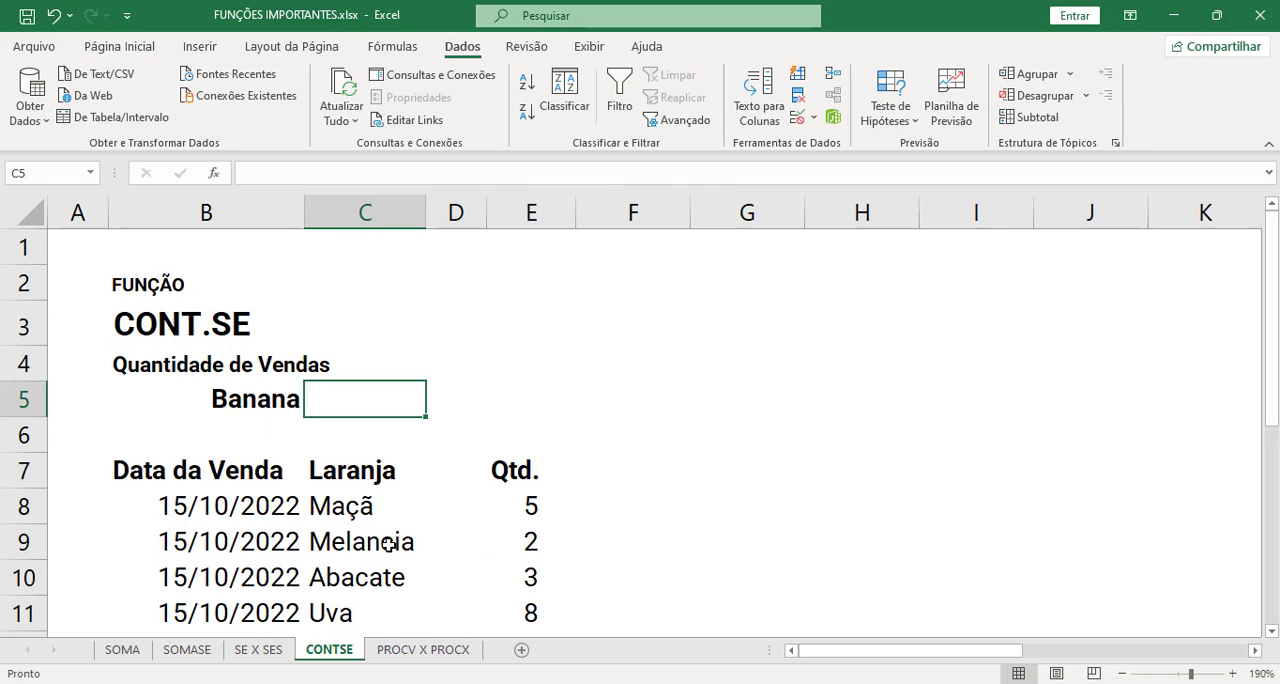
- Examine the CONT.SE sheet's sales list with its dates, fruits and quantities, and the product criterion in B5
left_click(600, 466)
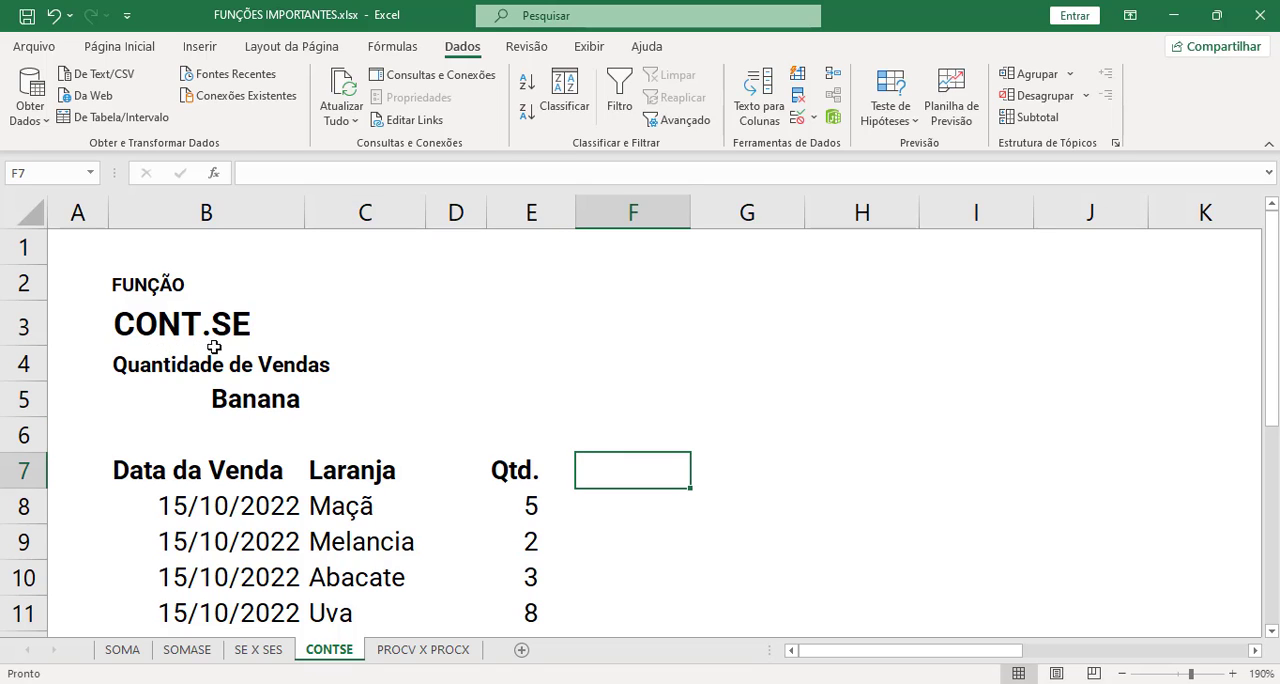
scroll(555, 410, "down", 1)
scroll(560, 416, "down", 1)
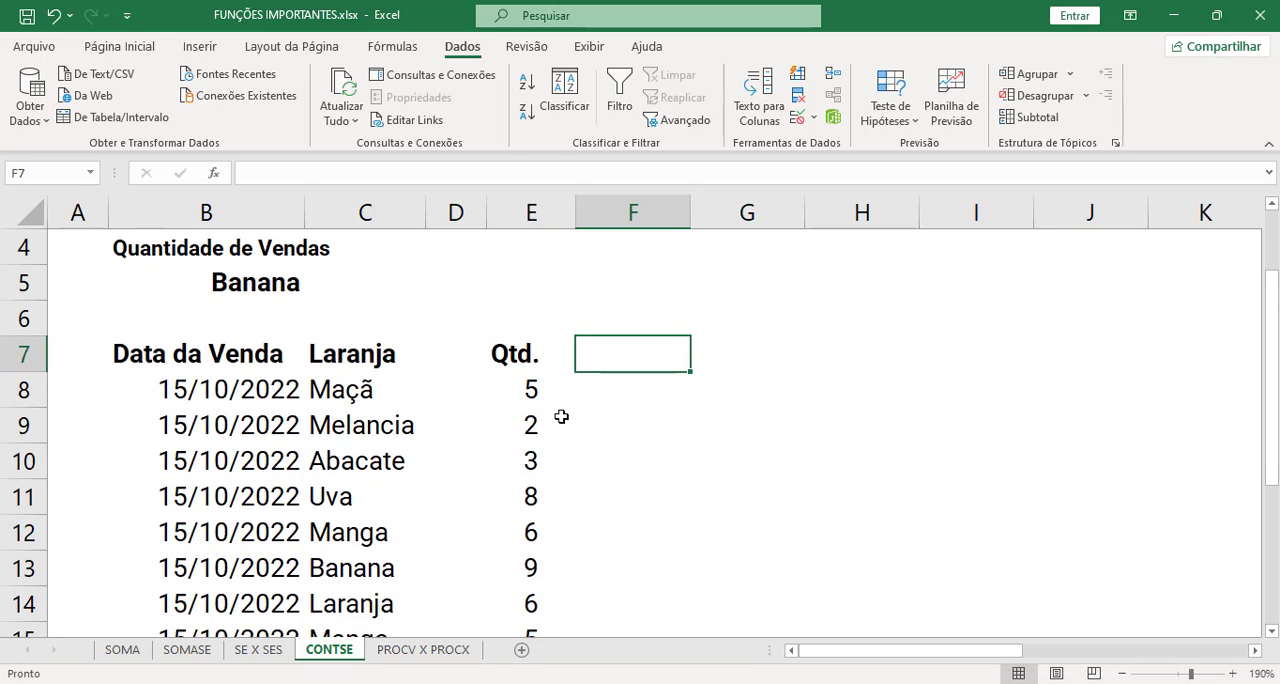
scroll(600, 415, "up", 2)
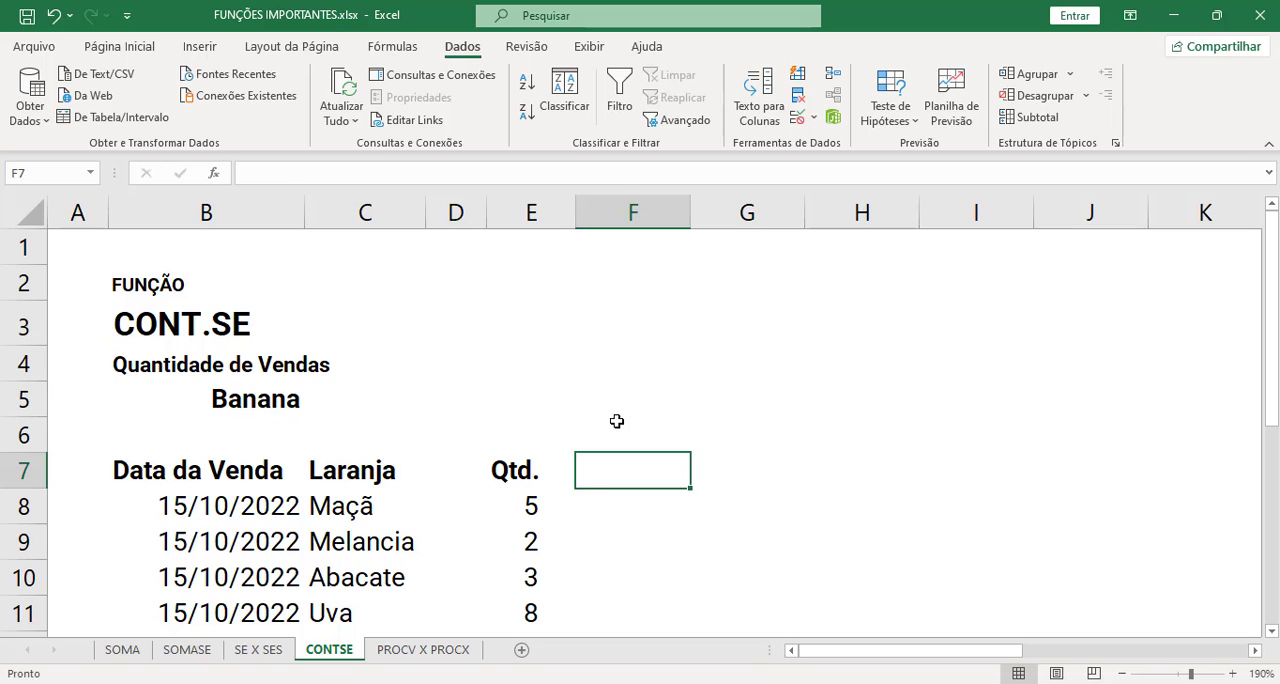
scroll(274, 445, "down", 2)
scroll(274, 445, "down", 1)
scroll(310, 385, "up", 2)
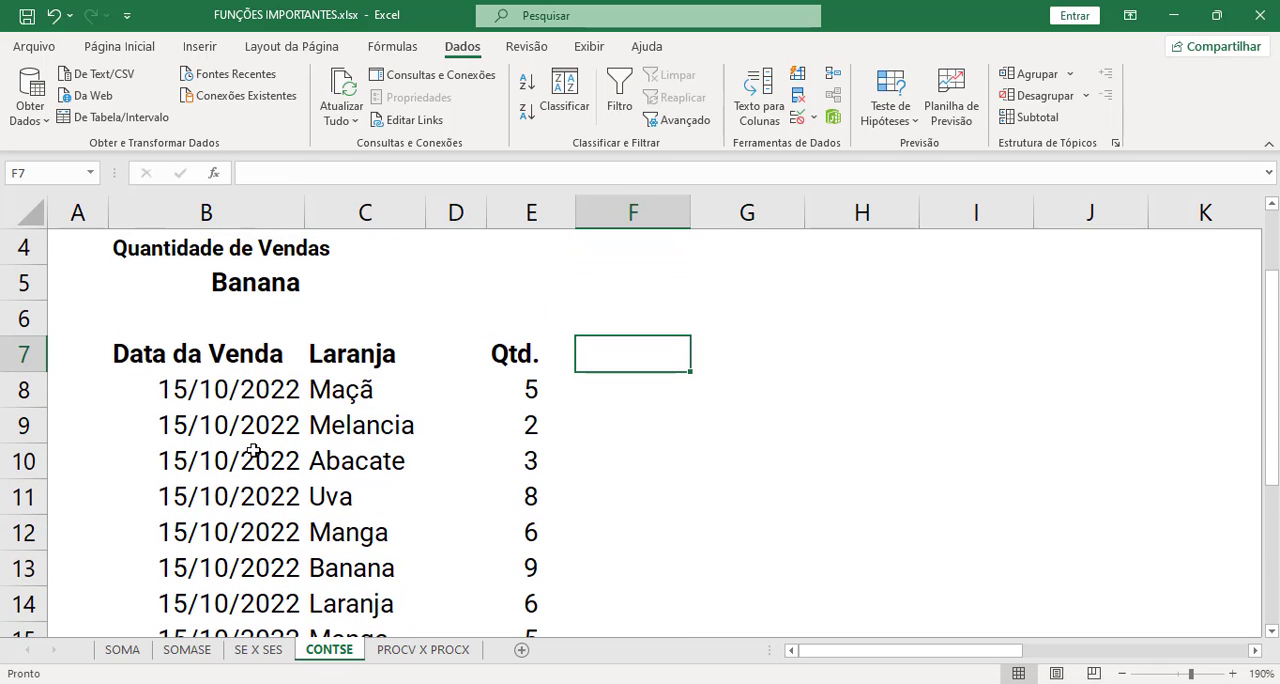
scroll(260, 432, "down", 2)
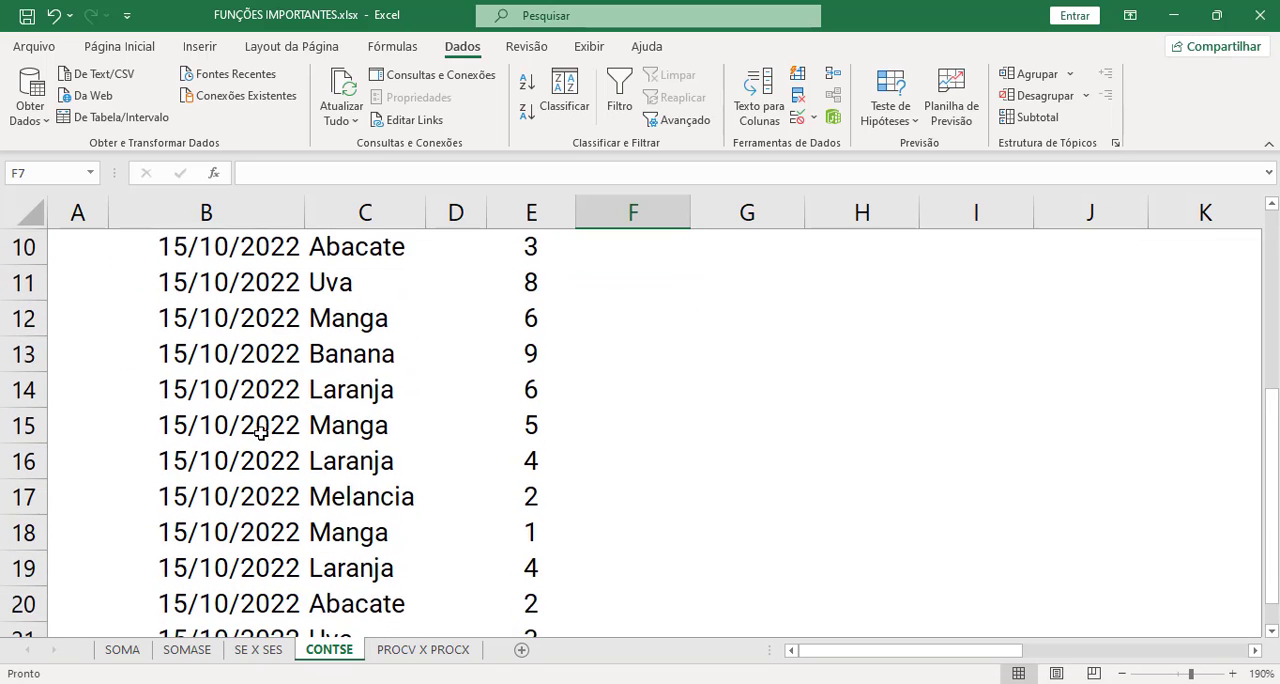
scroll(260, 432, "up", 3)
scroll(300, 465, "down", 1)
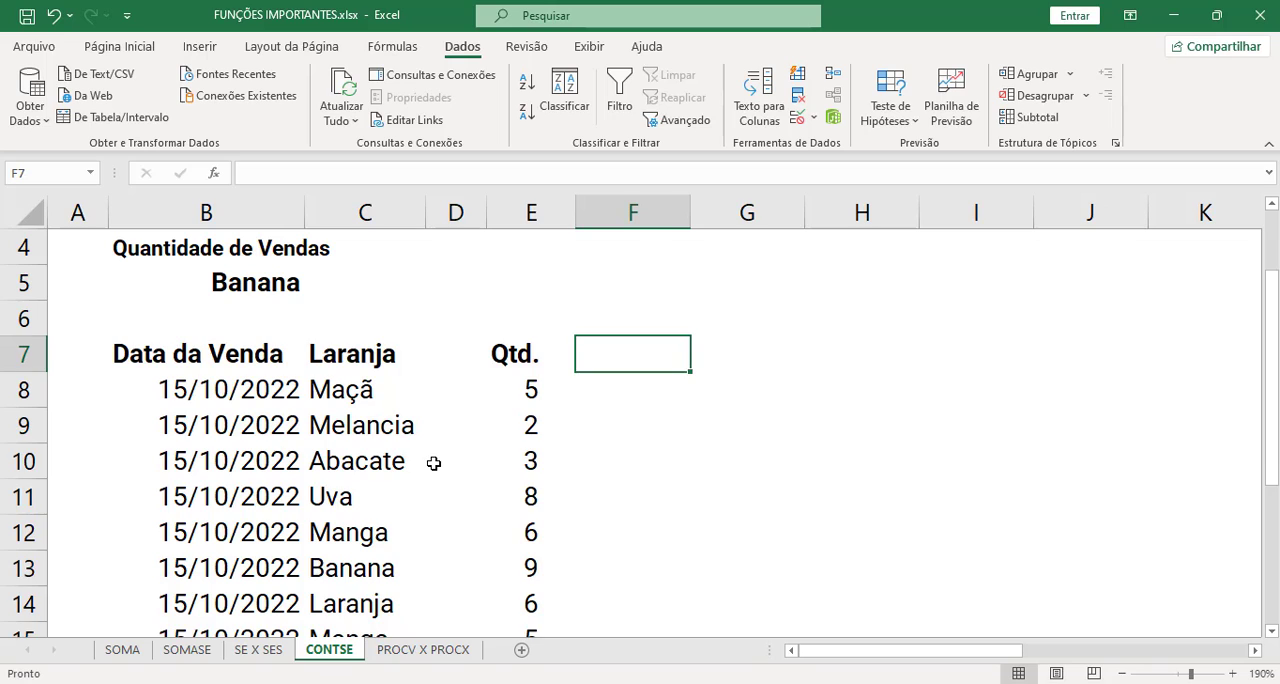
scroll(434, 457, "up", 1)
- Enter =CONT.SE(C8:C21;B5) in C5 to count the sales of the fruit in B5, and check it against the list
left_click(413, 411)
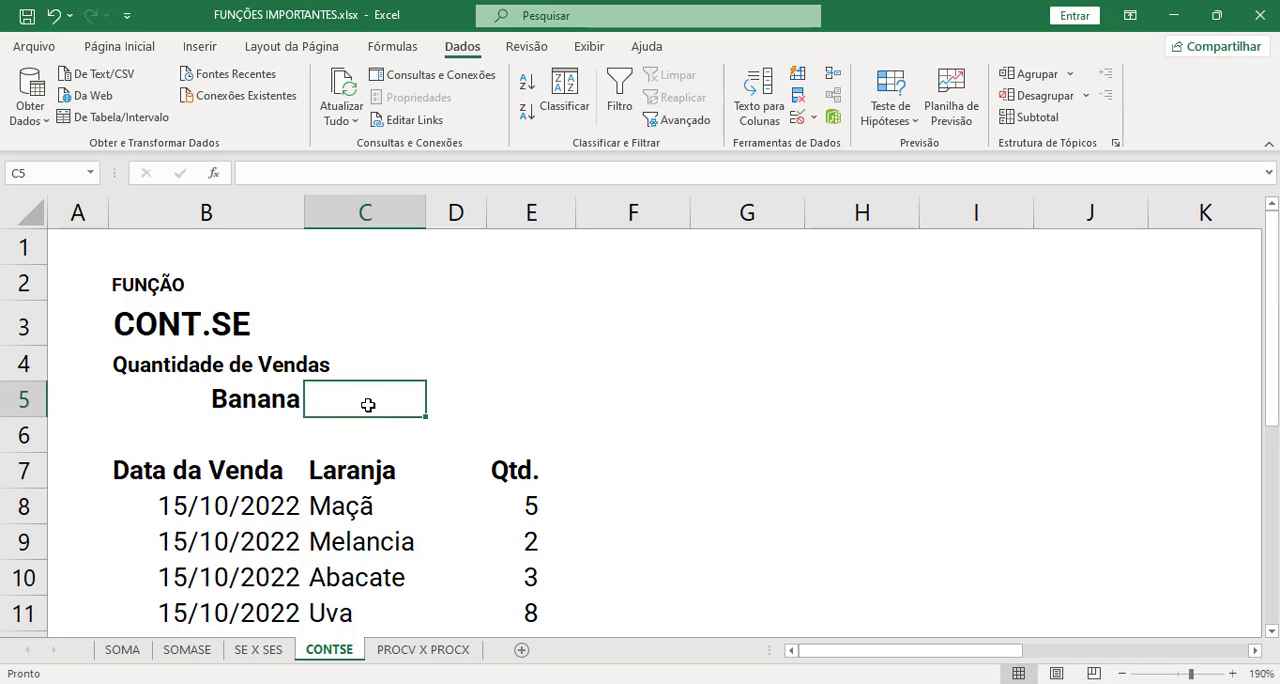
type("=cont")
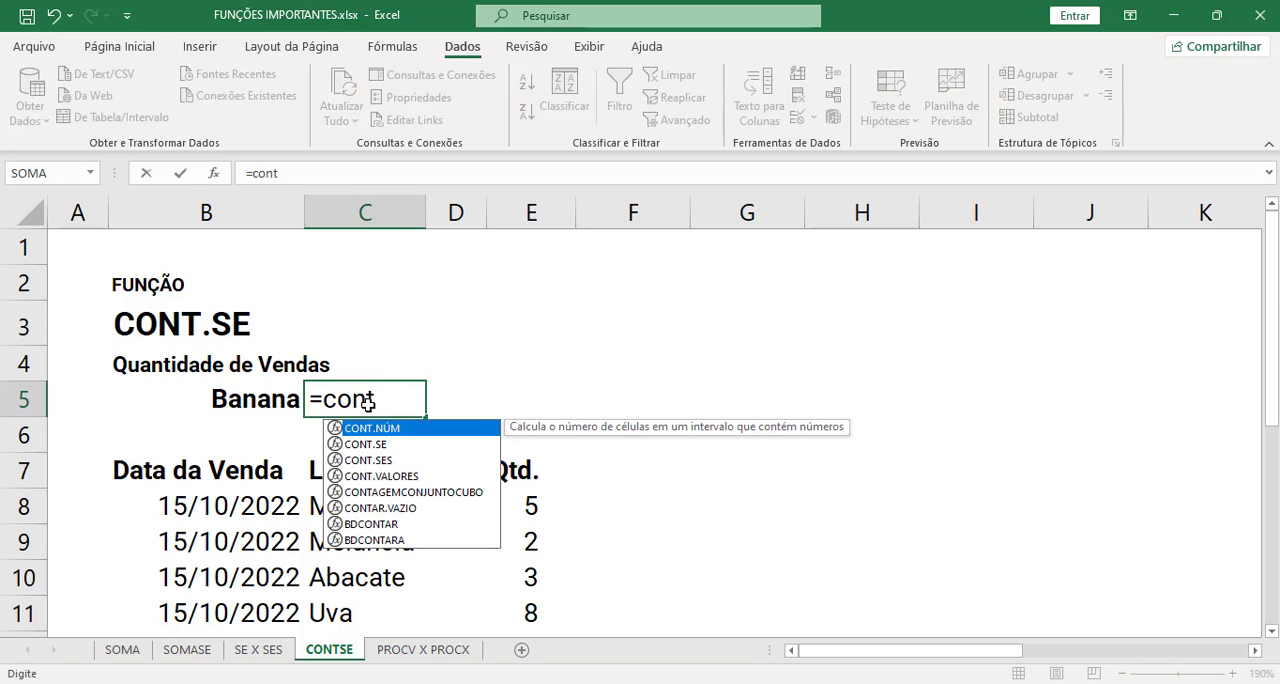
type(".se")
key("Tab")
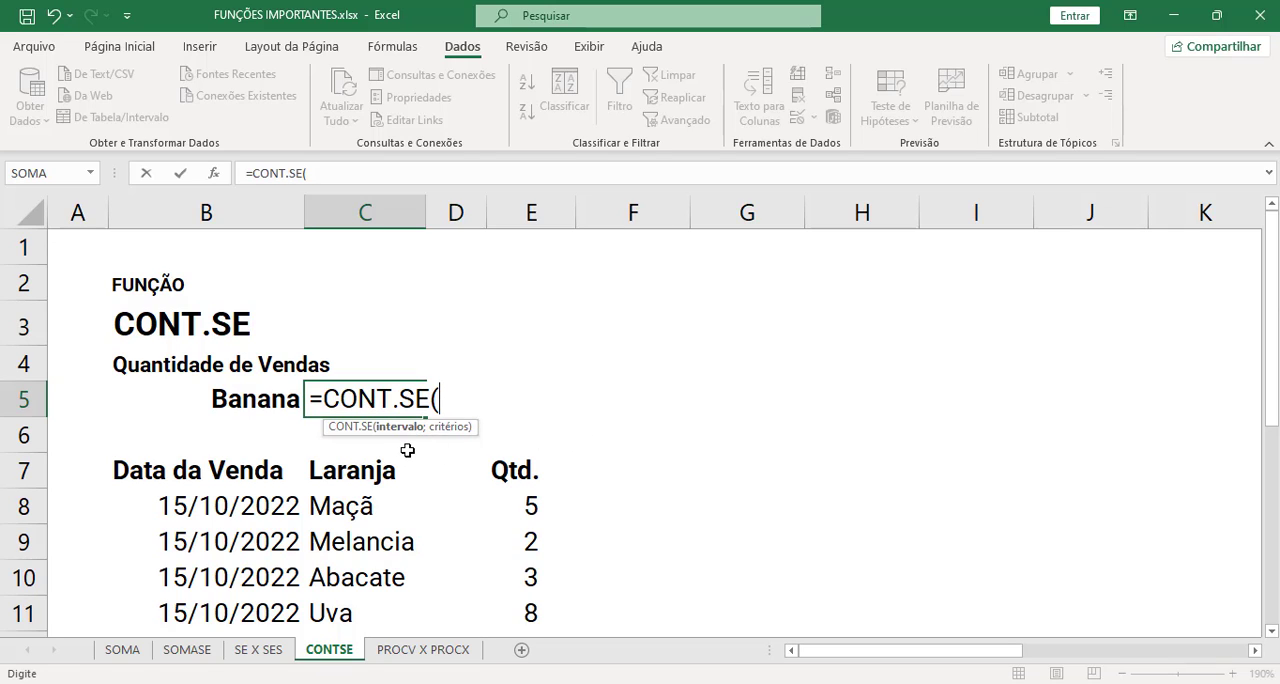
left_click(380, 505)
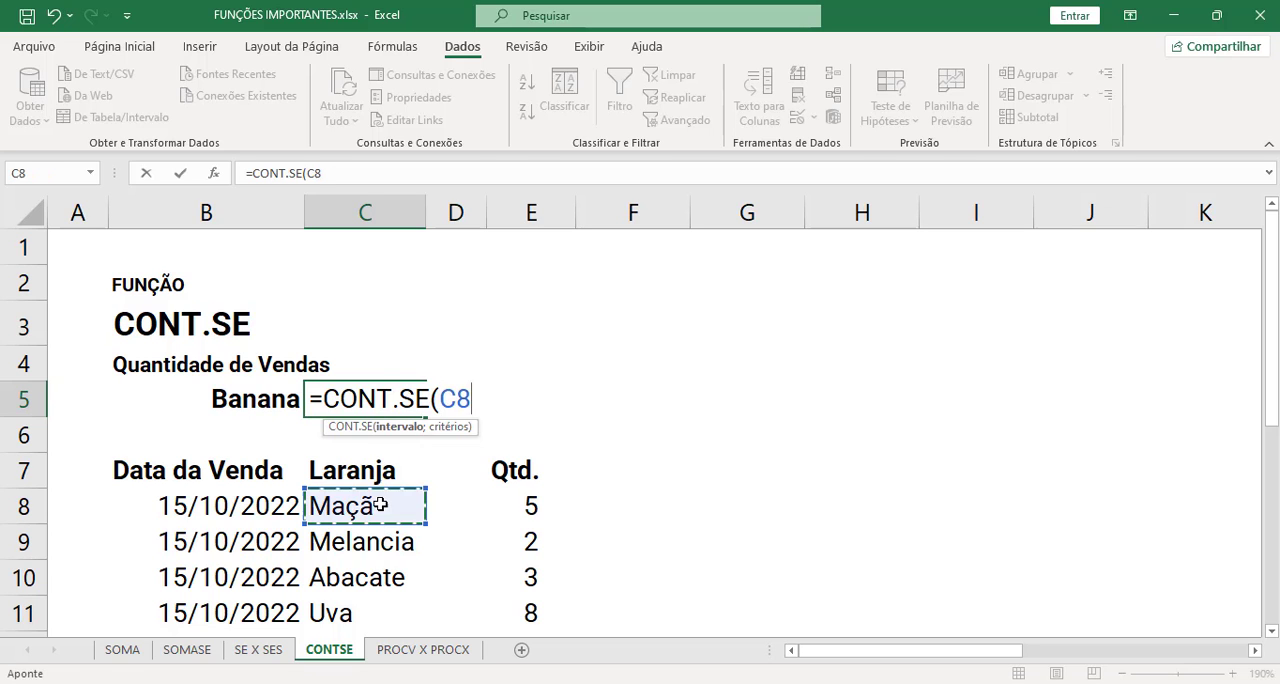
key("ctrl+shift+Down")
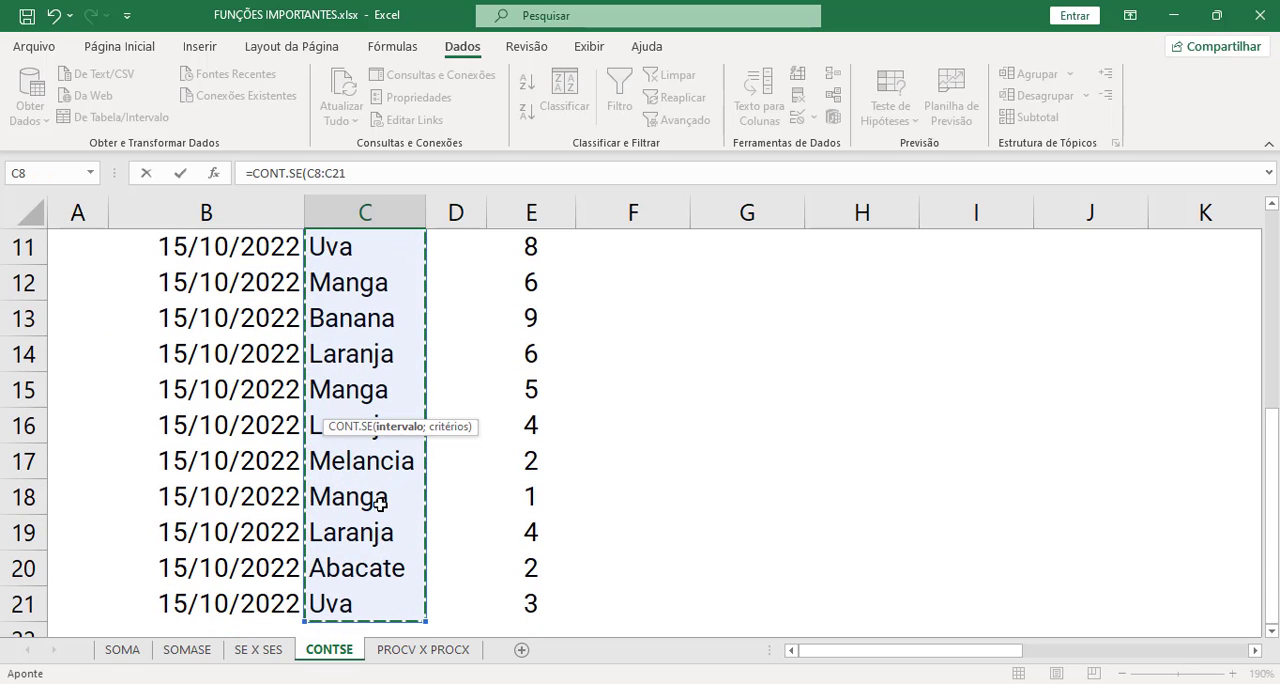
scroll(380, 505, "up", 3)
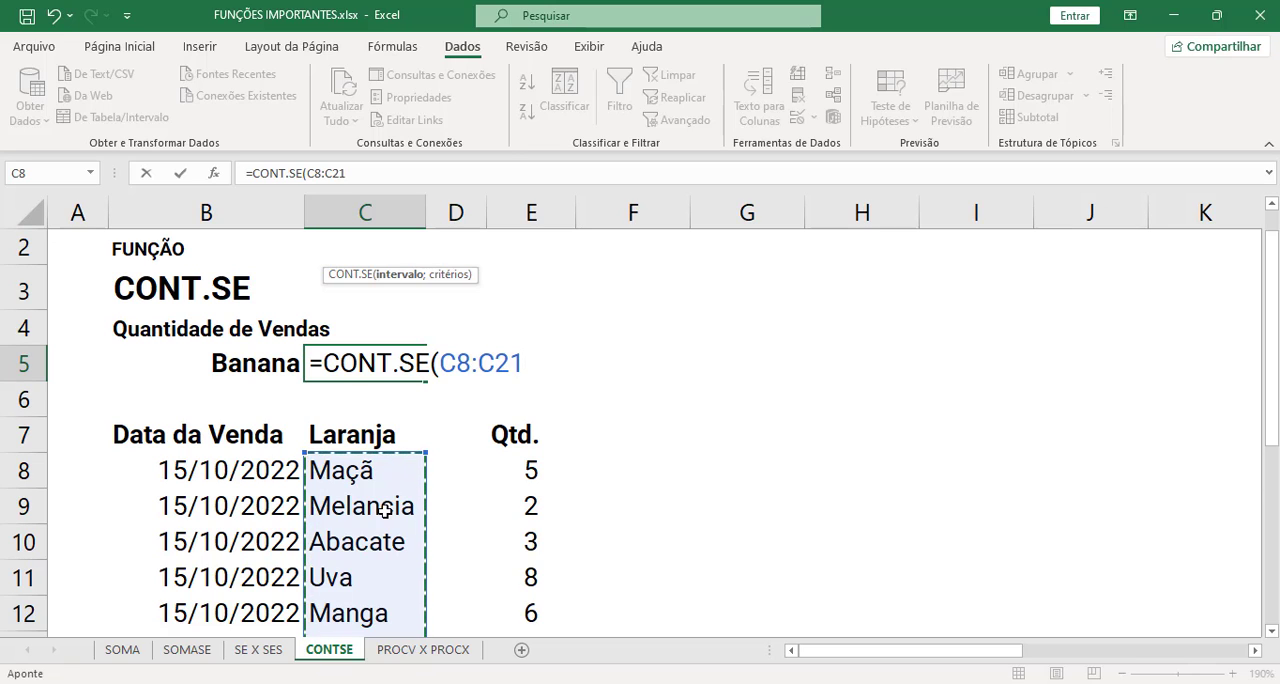
type(";")
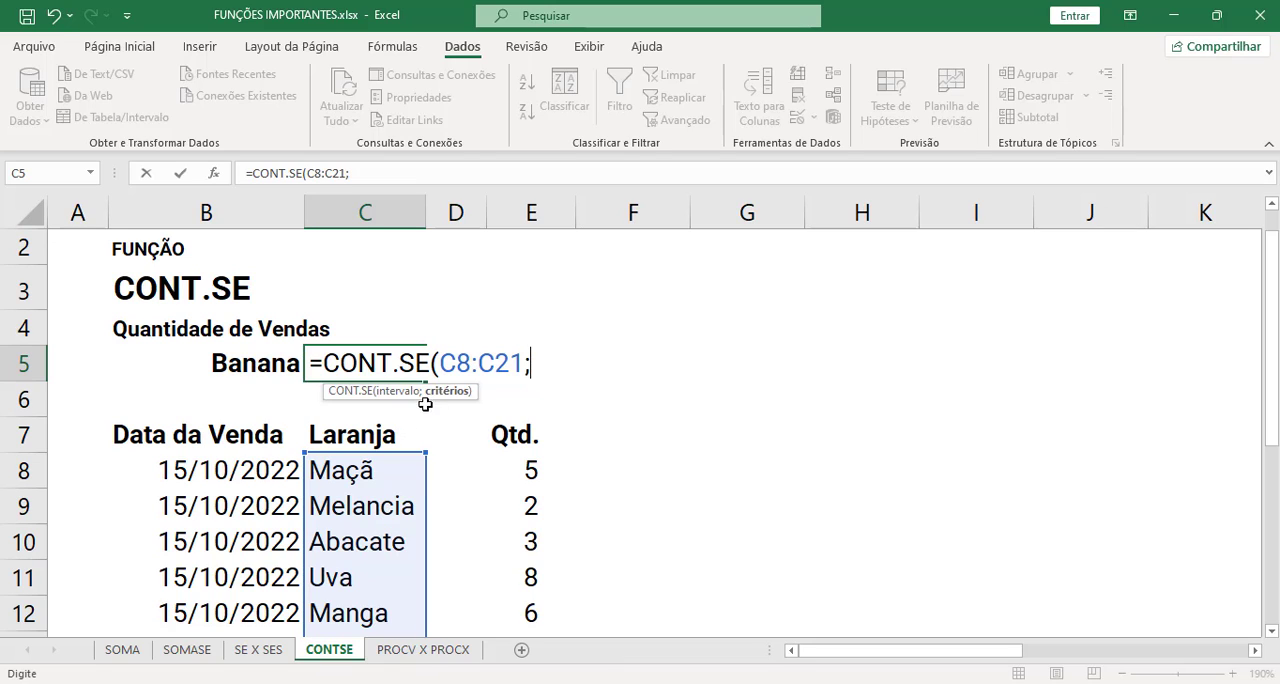
left_click(243, 366)
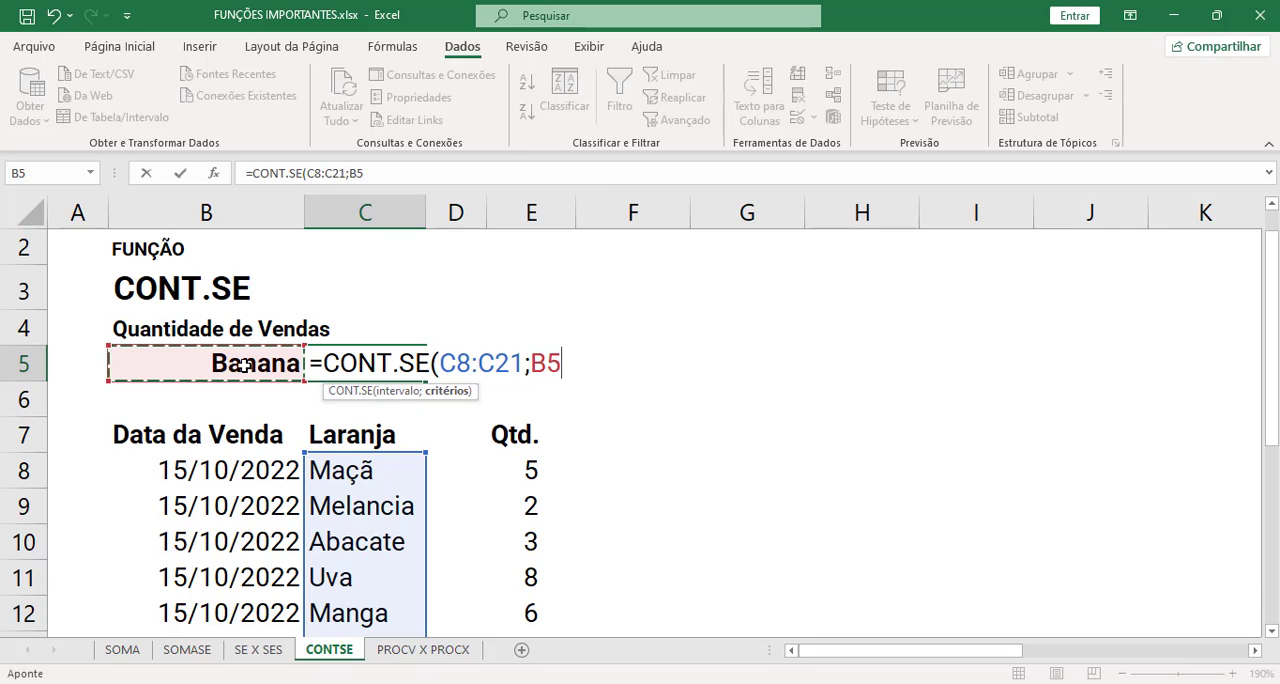
type(")")
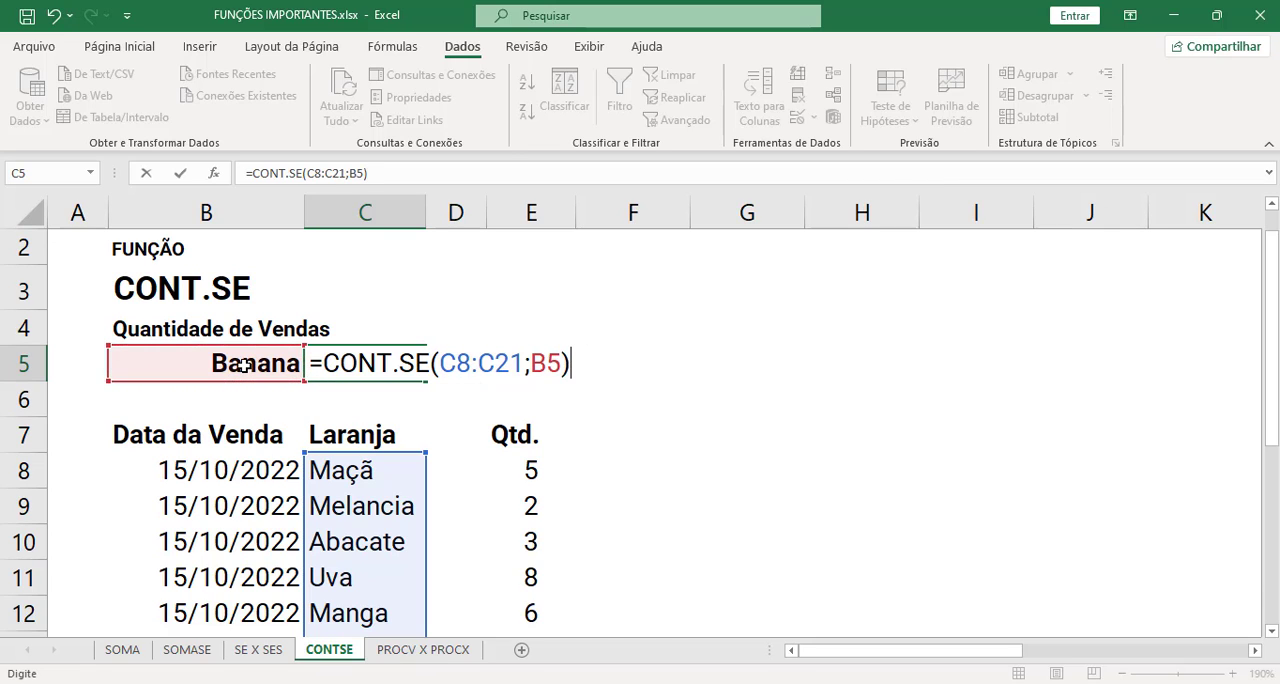
key("Return")
left_click(358, 370)
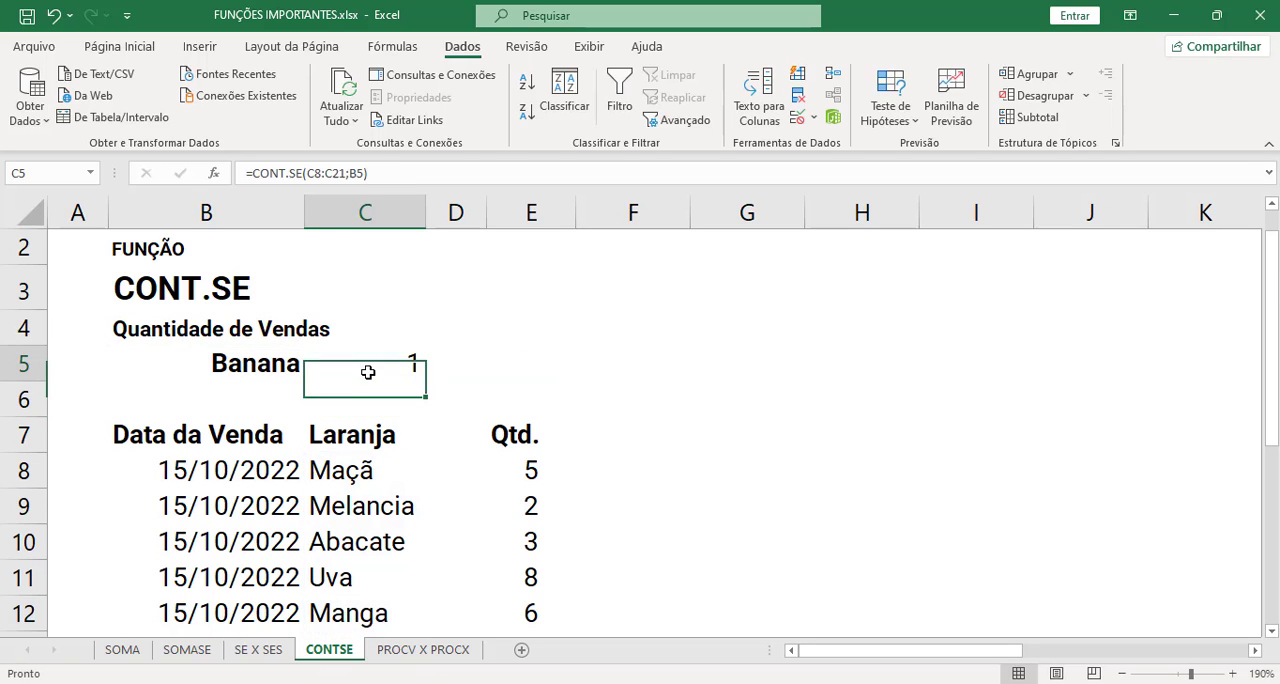
scroll(362, 382, "down", 1)
scroll(362, 382, "up", 1)
- Choose Abacate as the fruit in B5 and compare the count with the sales list
left_click(298, 368)
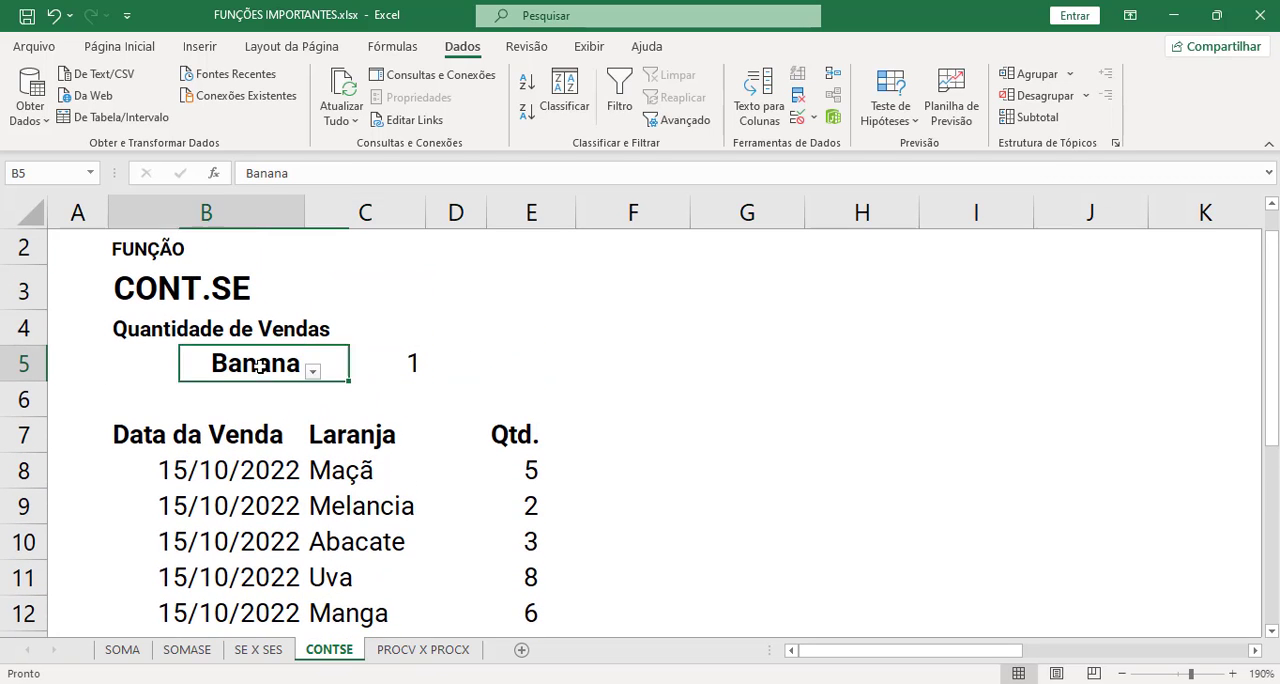
left_click(313, 371)
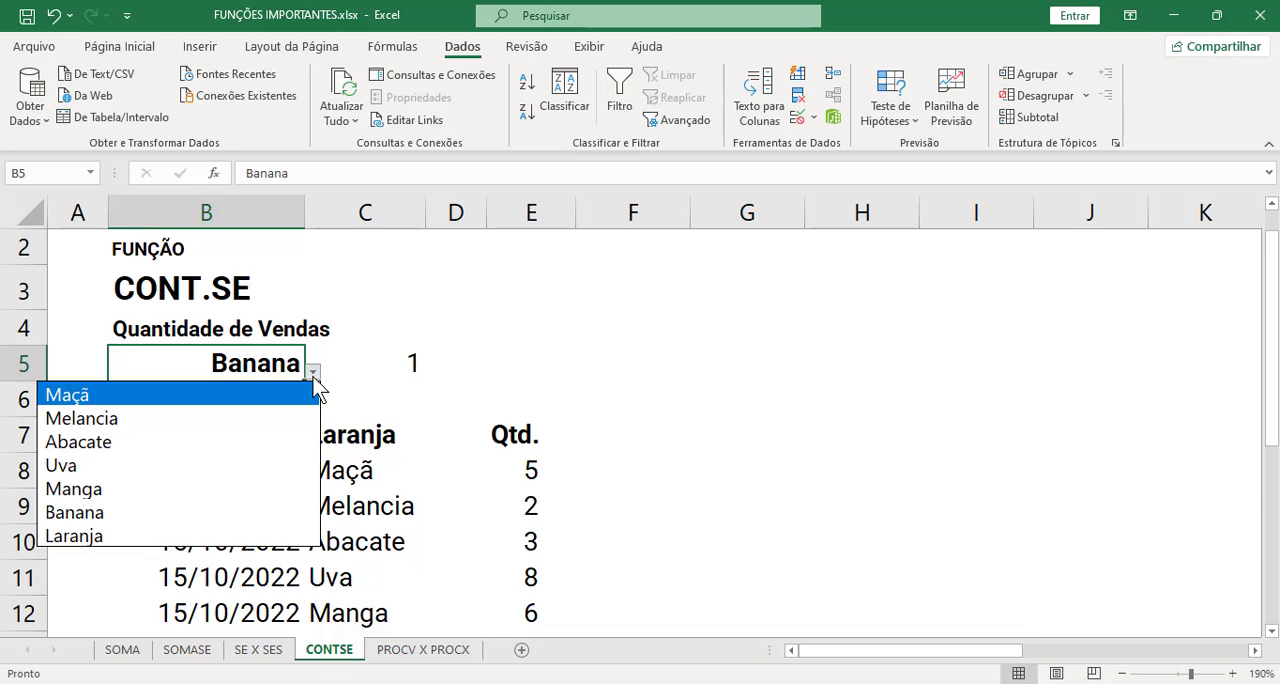
left_click(252, 447)
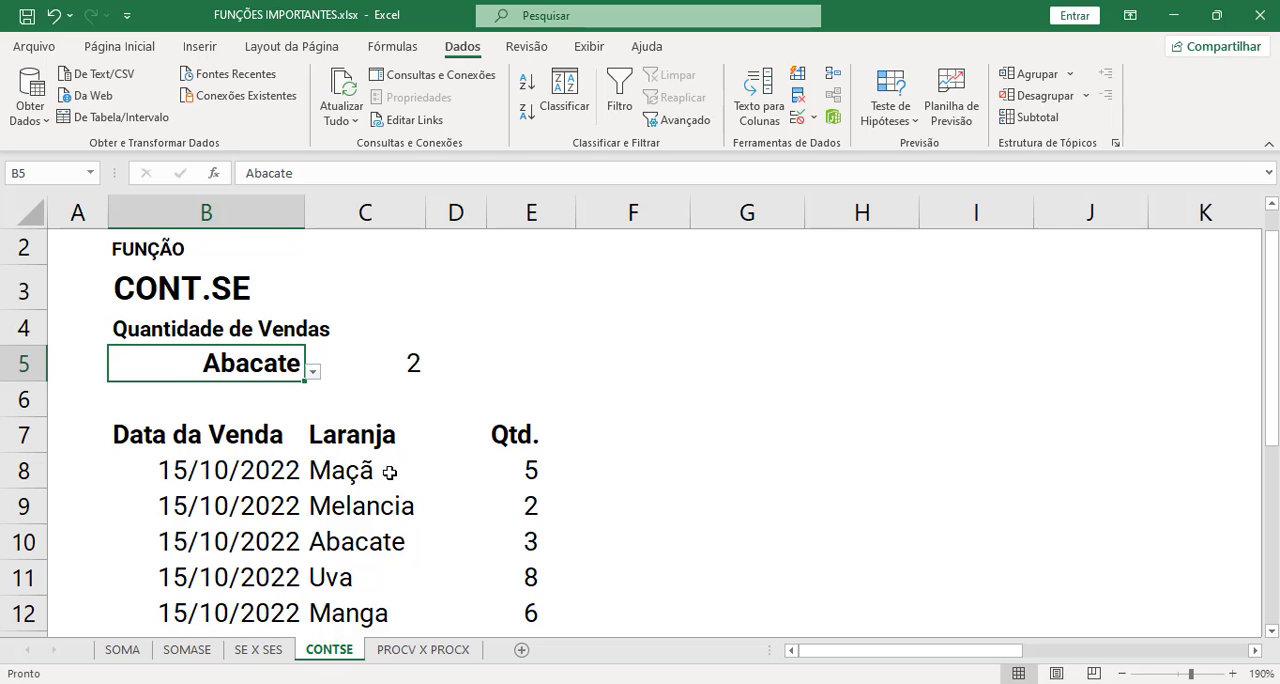
scroll(400, 460, "down", 3)
scroll(390, 472, "up", 1)
scroll(390, 472, "up", 2)
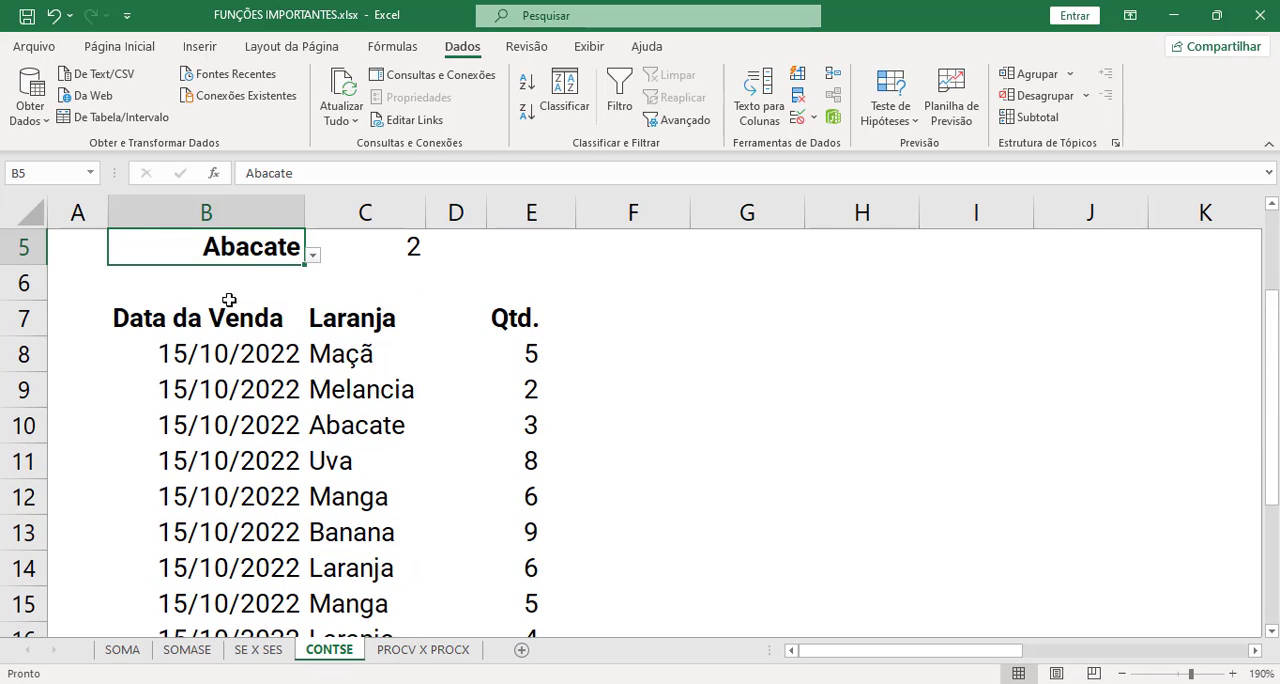
- Choose Manga as the fruit in B5 and check the formula in C5 against the list and its quantities
left_click(313, 257)
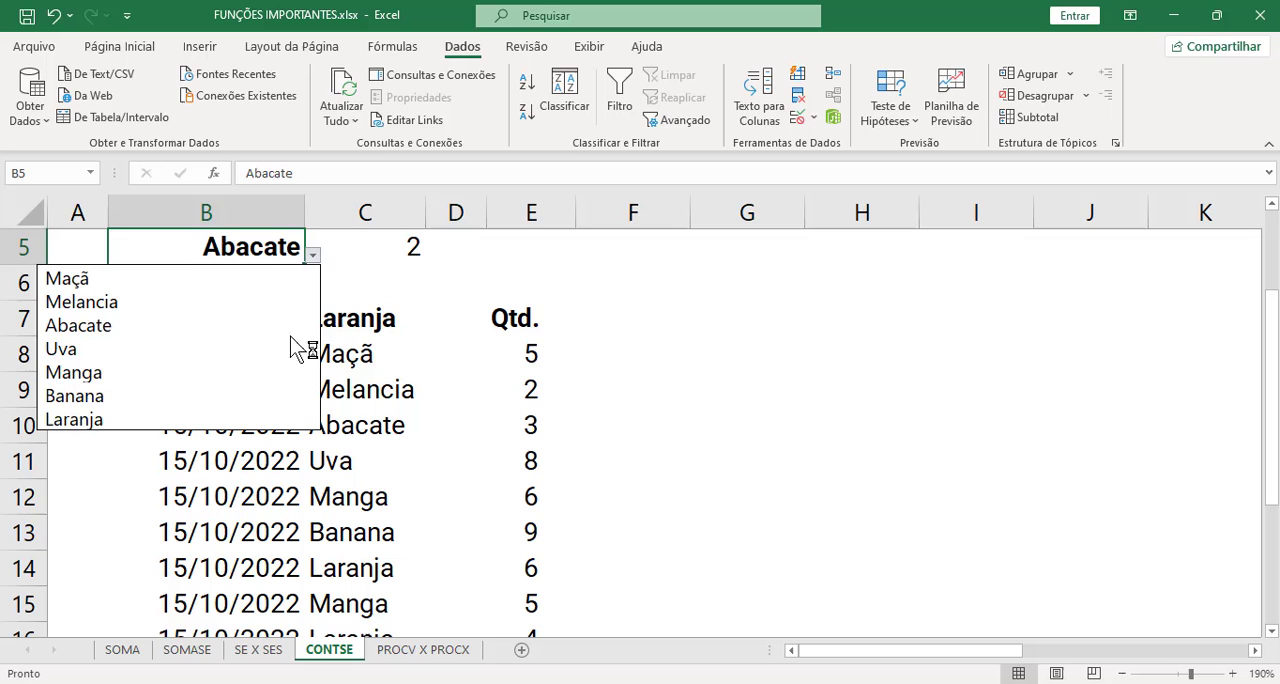
left_click(245, 372)
scroll(363, 345, "up", 1)
scroll(395, 380, "up", 1)
left_click(405, 402)
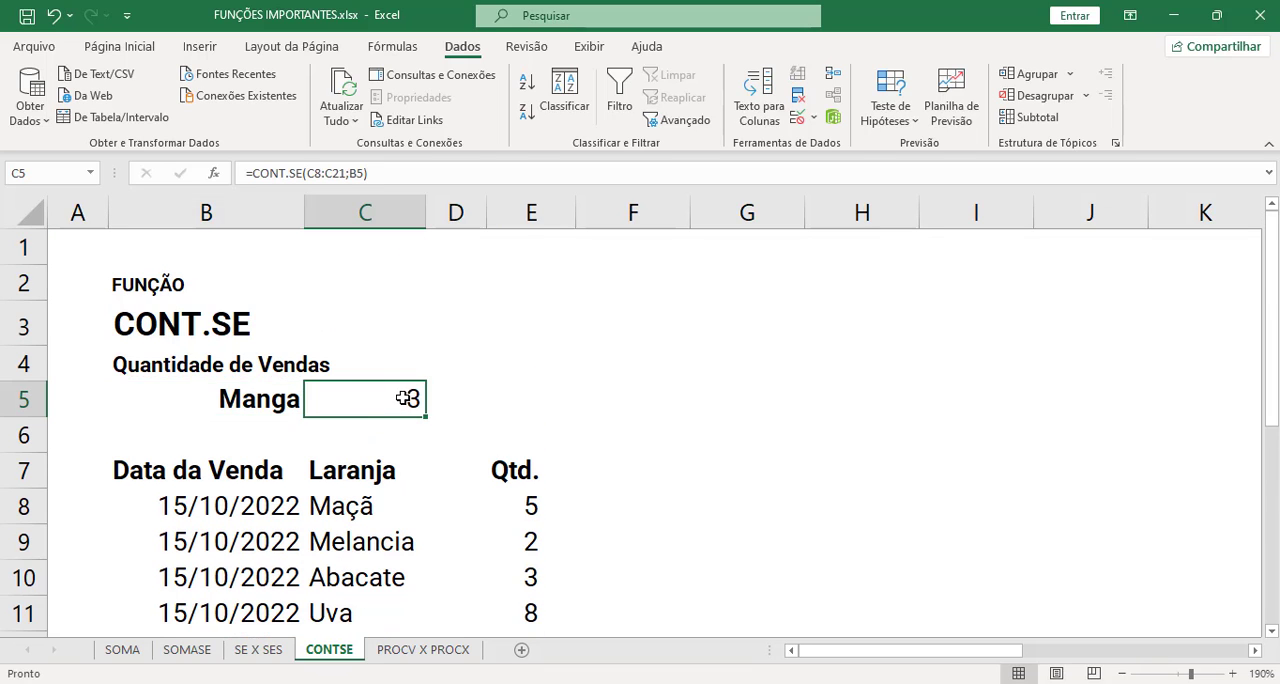
scroll(405, 400, "down", 3)
scroll(403, 401, "up", 2)
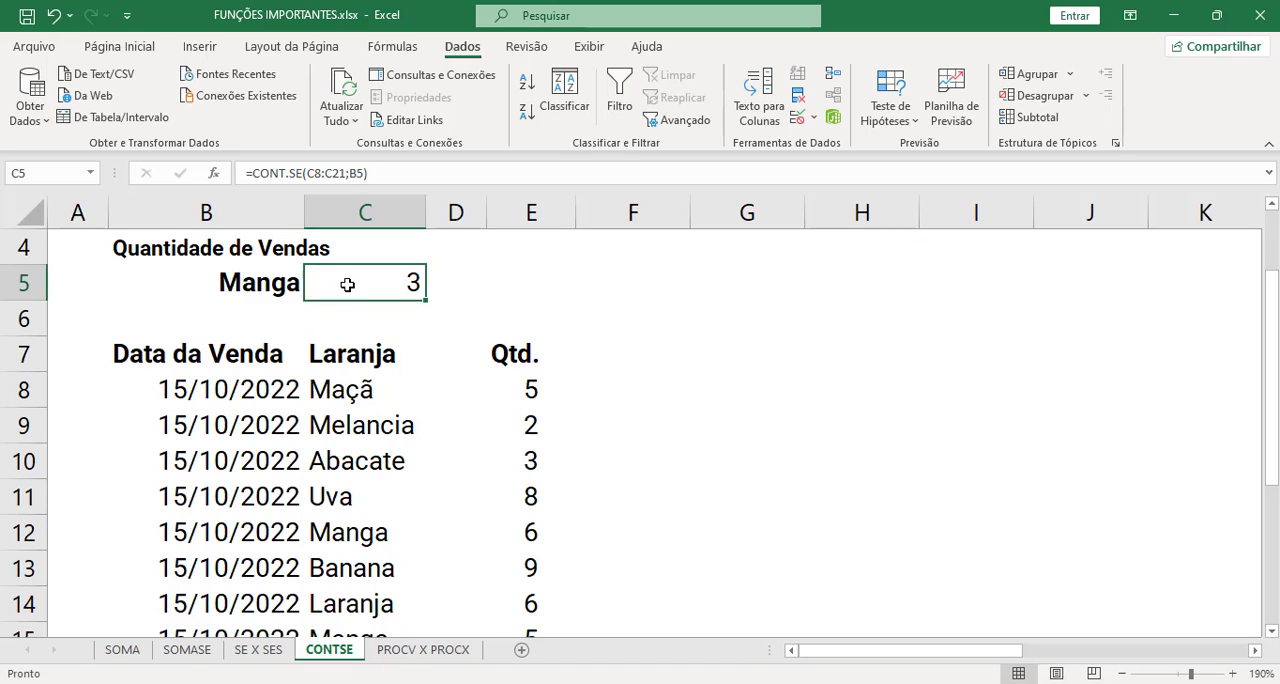
left_click(531, 389)
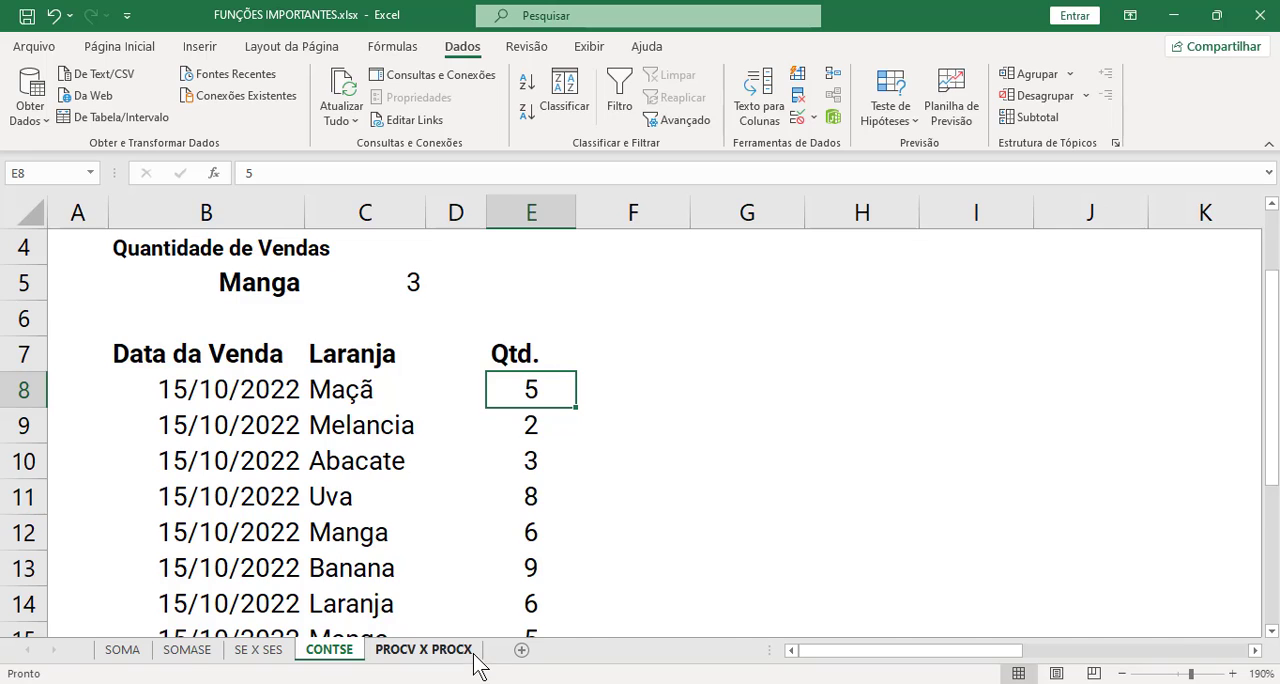
- Switch to the PROCV X PROCX sheet and review the seller table and the empty lookup cells B8:D8
left_click(423, 650)
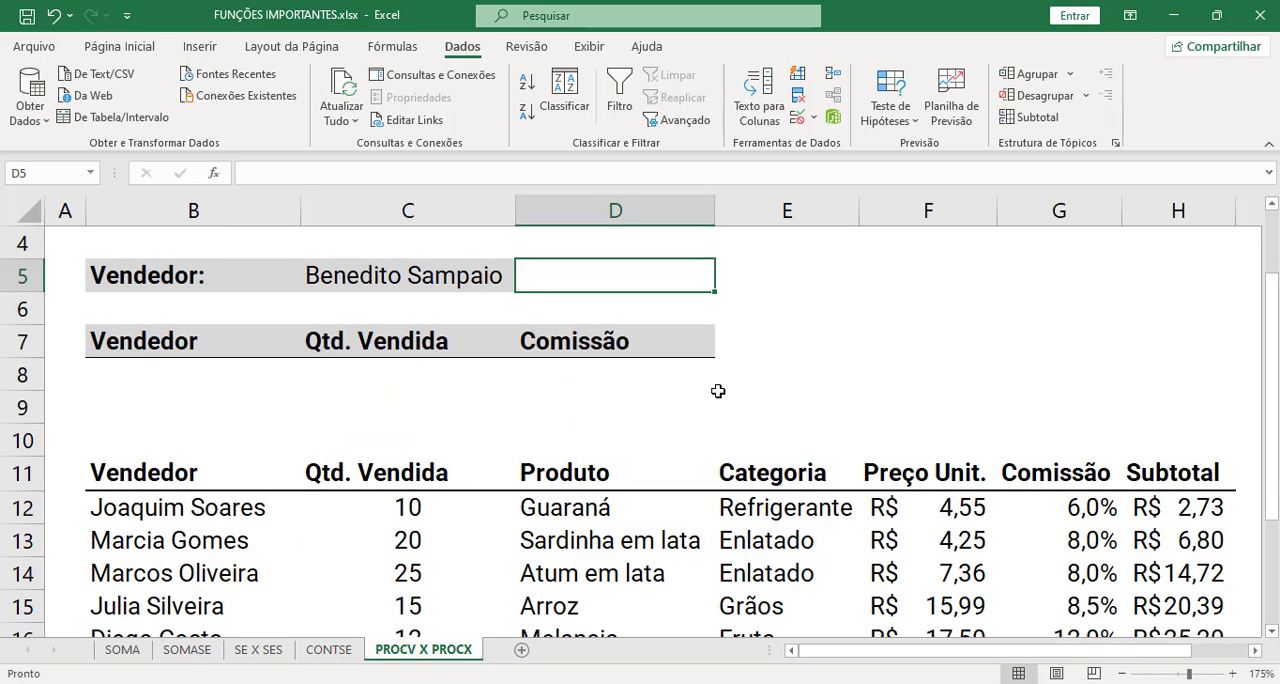
left_click(766, 368)
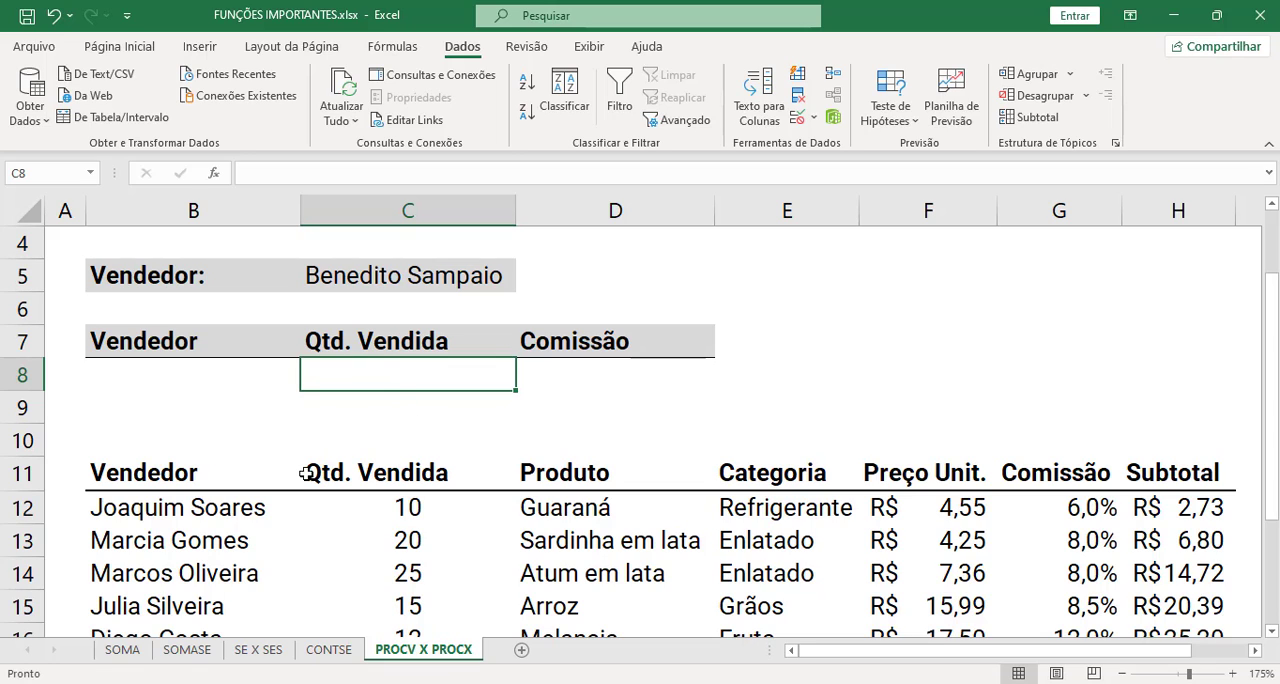
scroll(304, 474, "down", 1)
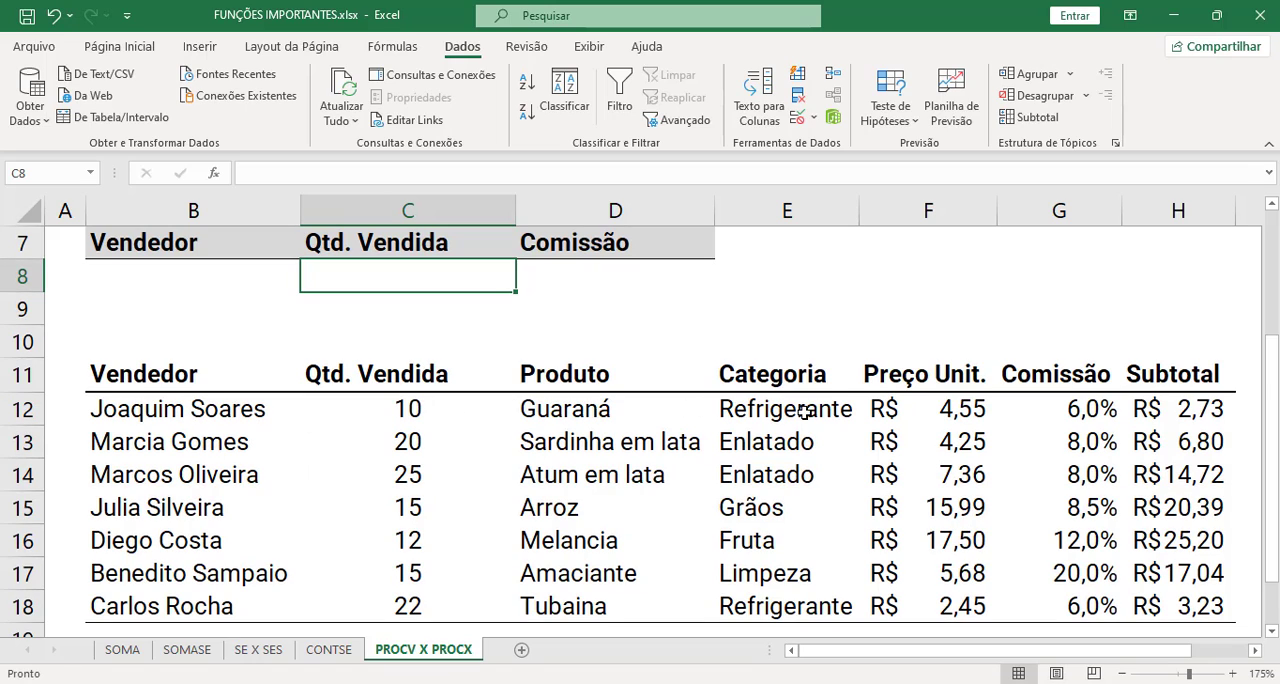
scroll(852, 432, "up", 1)
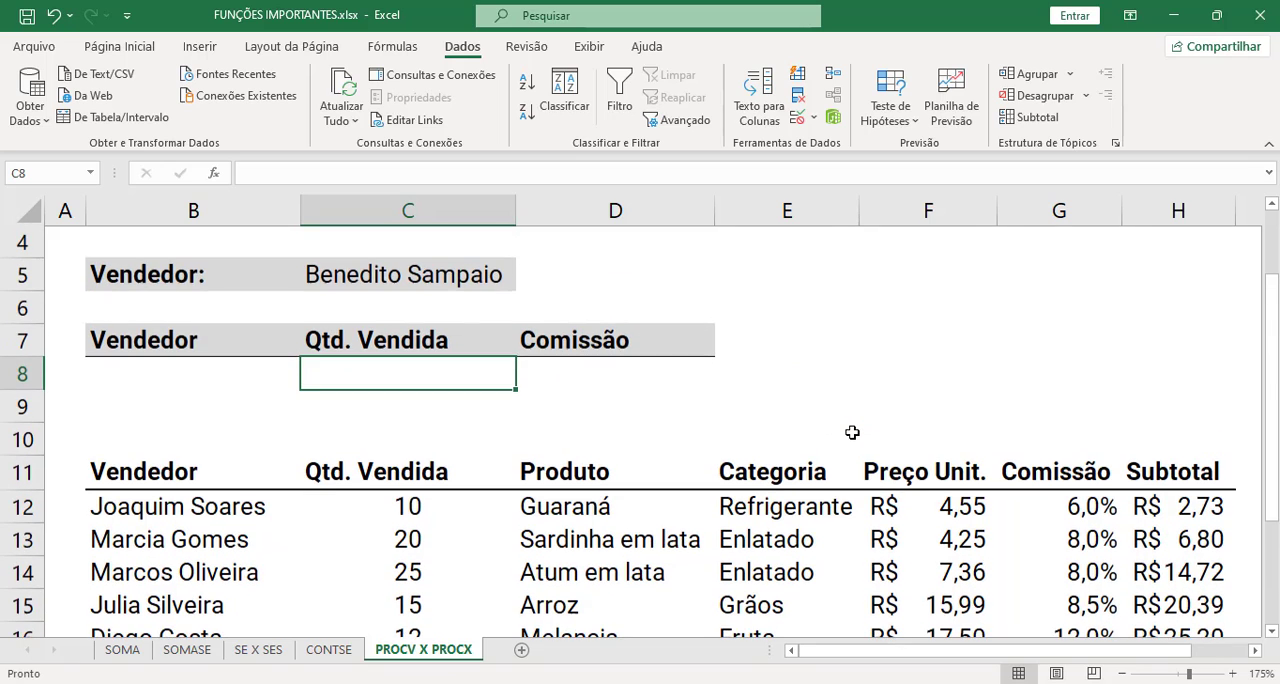
scroll(571, 444, "down", 1)
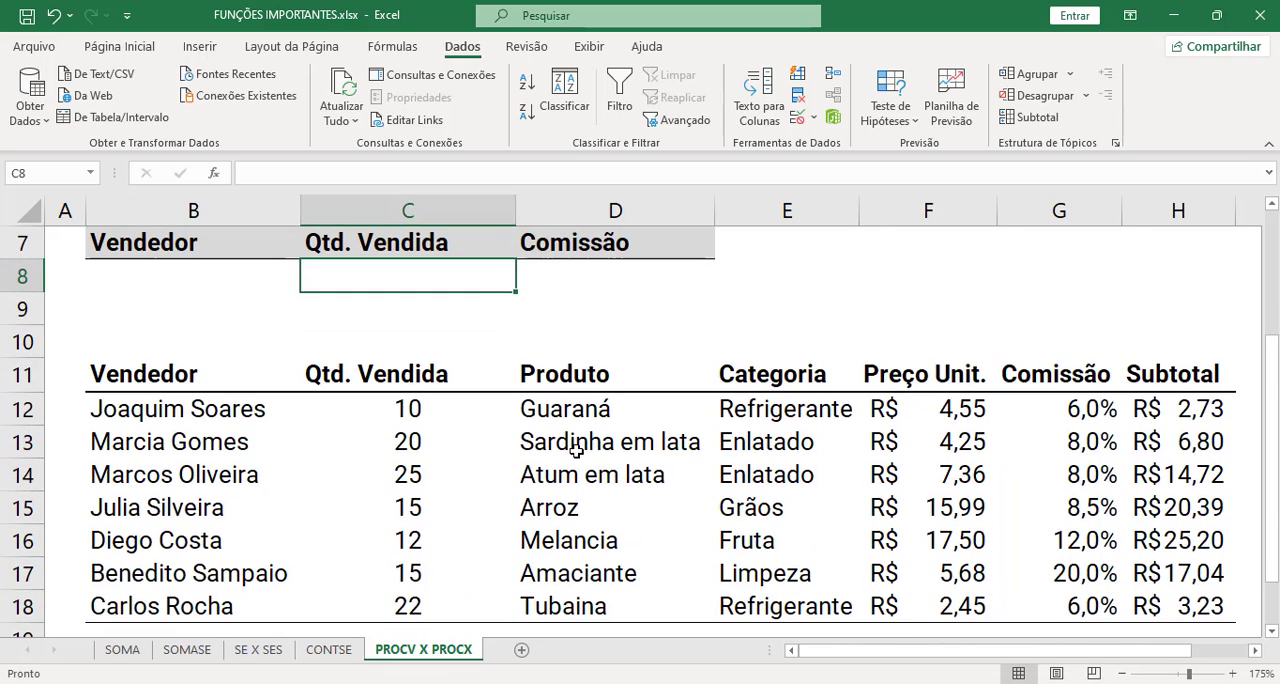
scroll(558, 454, "up", 1)
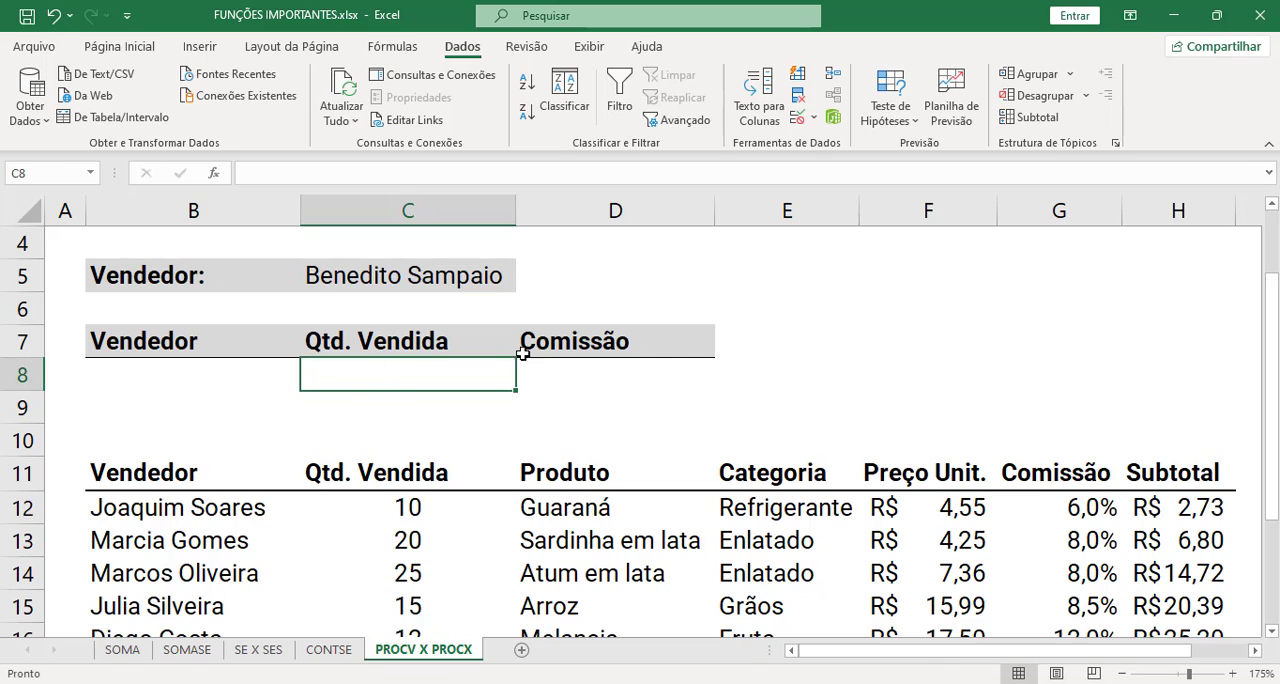
left_click_drag(510, 360, 558, 352)
left_click(443, 364)
left_click_drag(188, 378, 521, 378)
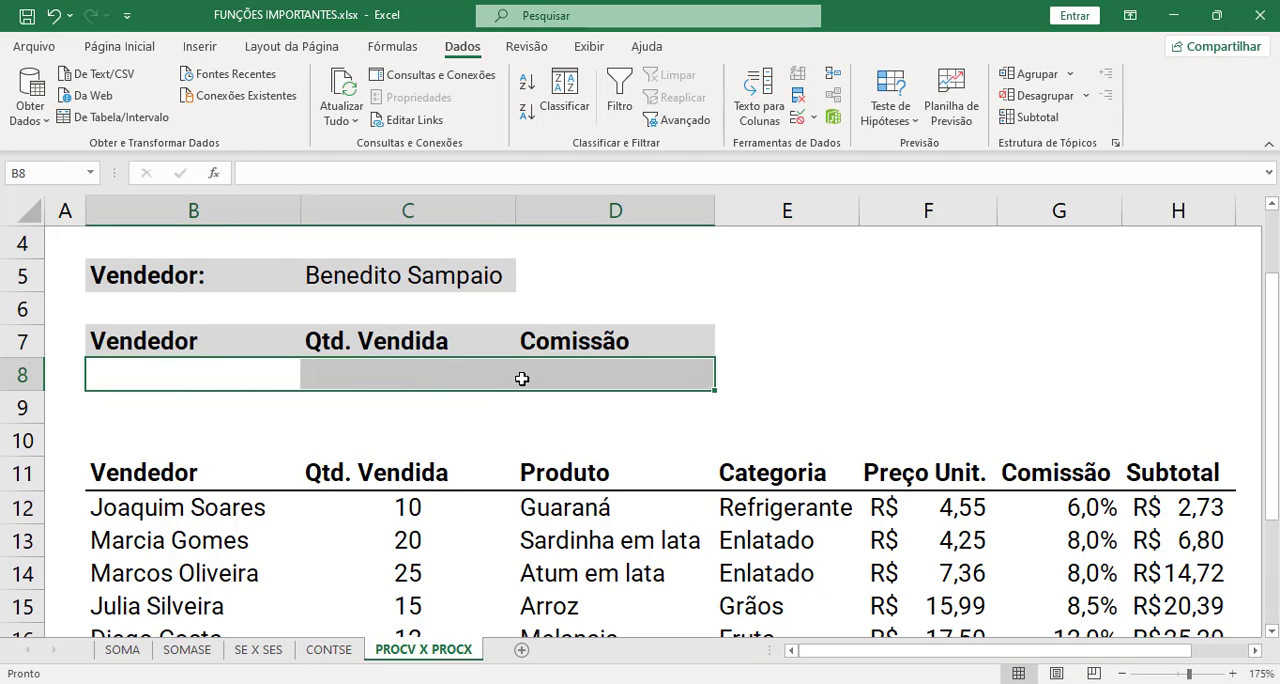
left_click(206, 380)
key("Right")
key("Right")
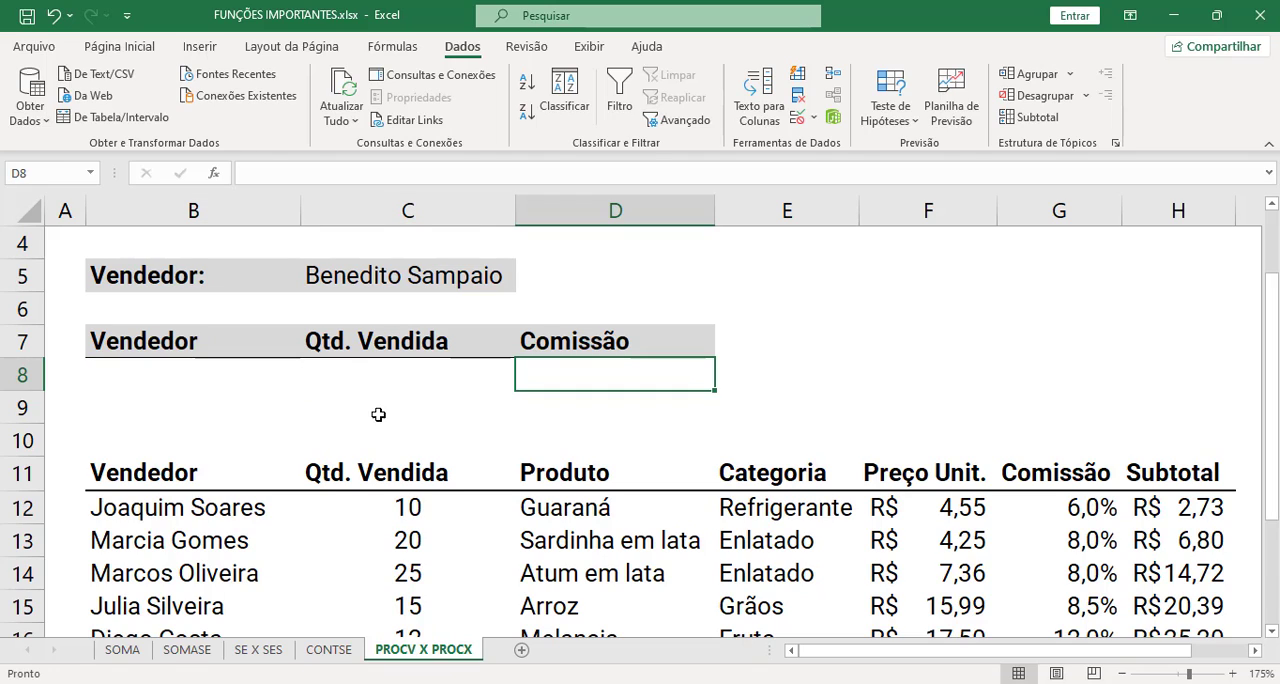
- Choose the seller listed in row 15 for the Vendedor cell C5 and select the lookup cells B8:D8
left_click(411, 281)
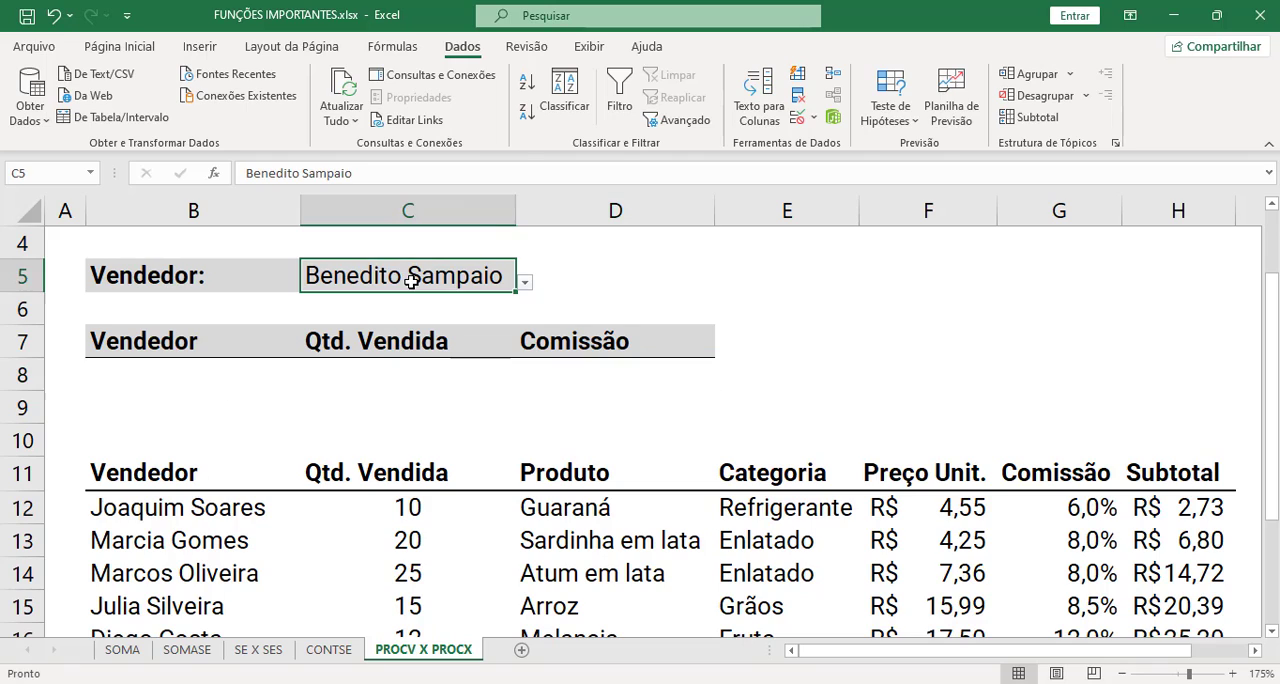
left_click(525, 284)
left_click(474, 365)
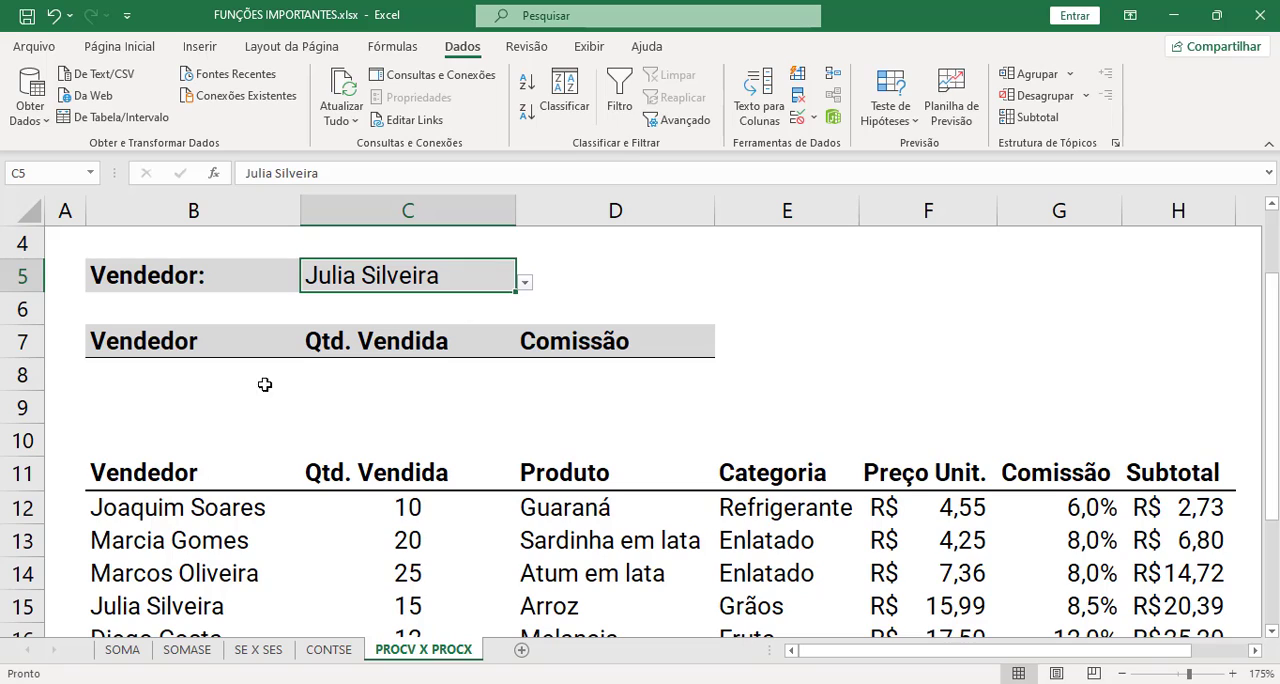
left_click_drag(246, 376, 582, 372)
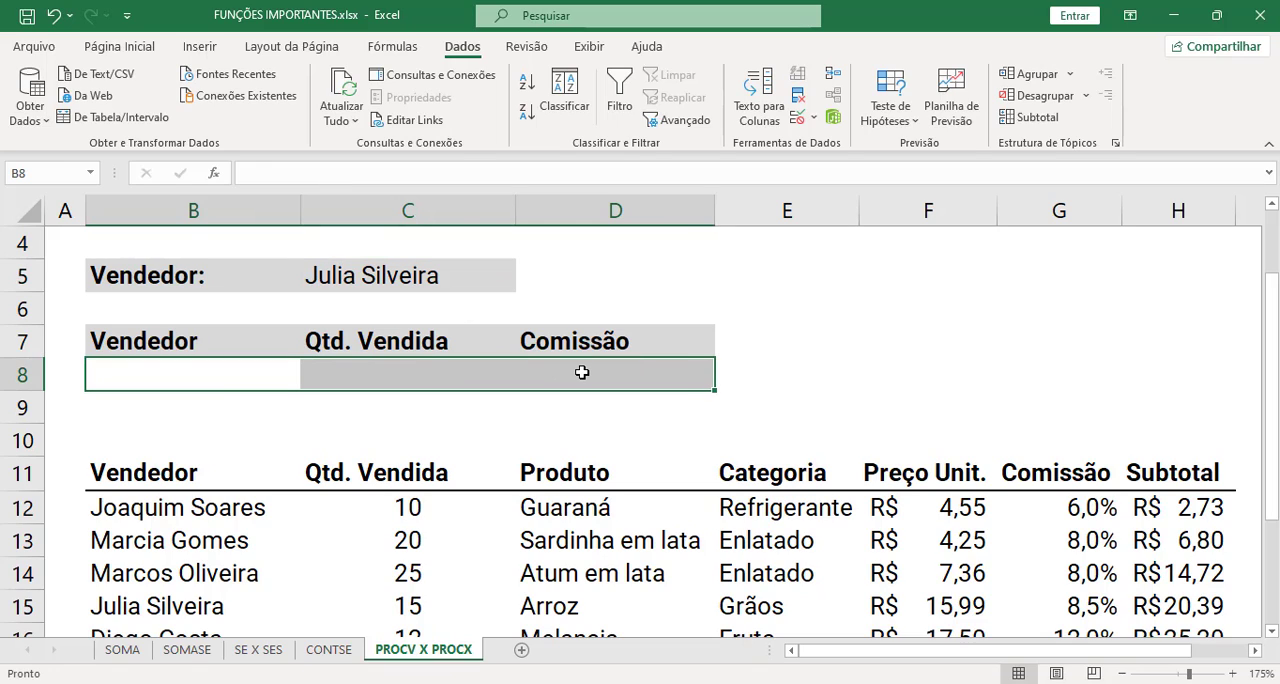
- Link the Vendedor cells B8 and B9 to the chosen seller with the formula =C5
left_click(296, 374)
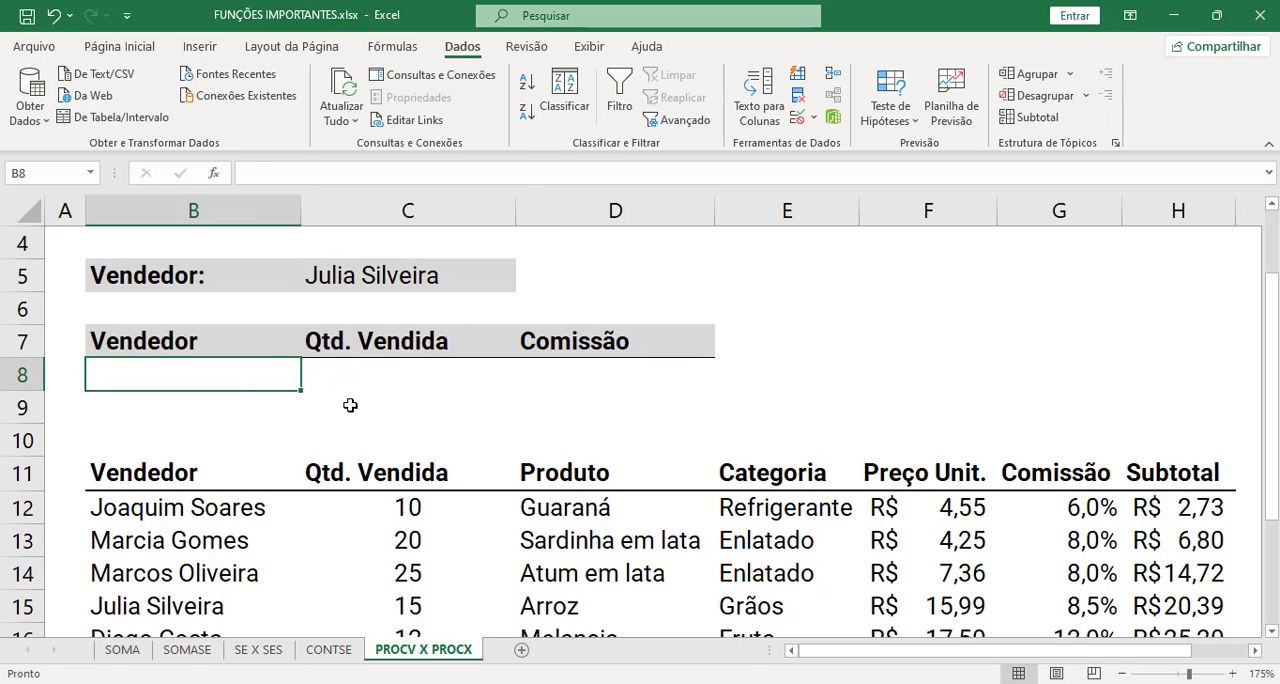
type("=")
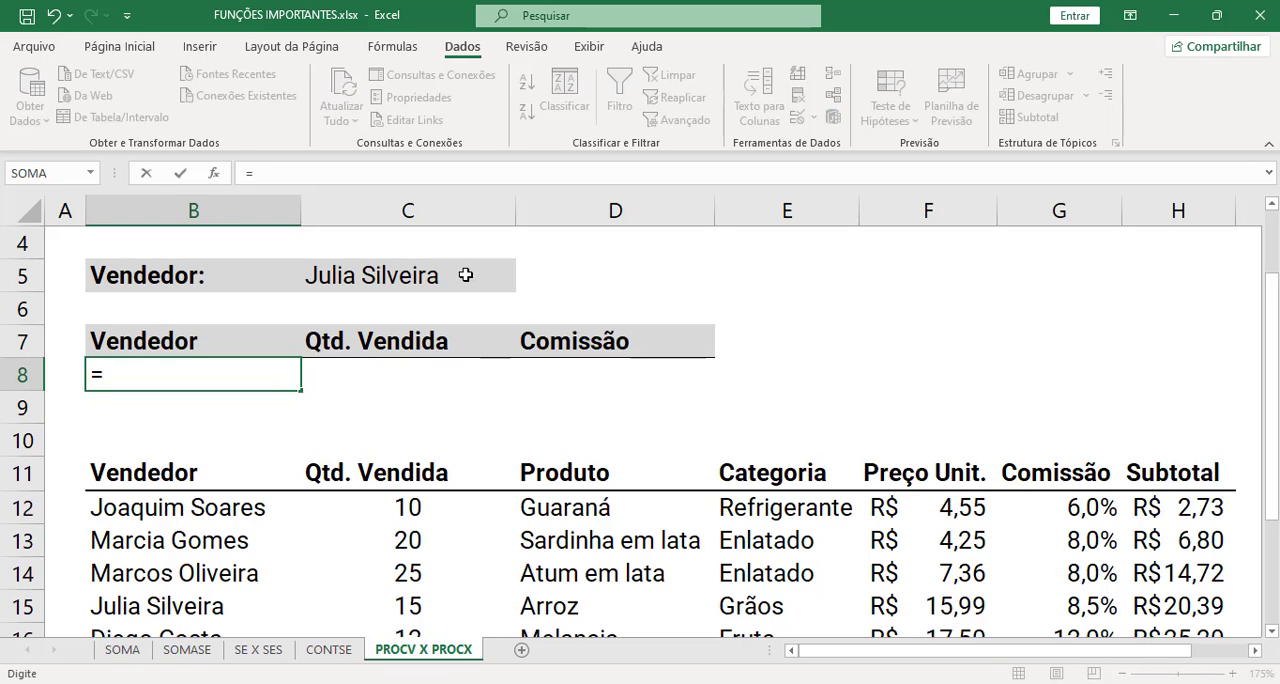
left_click(368, 275)
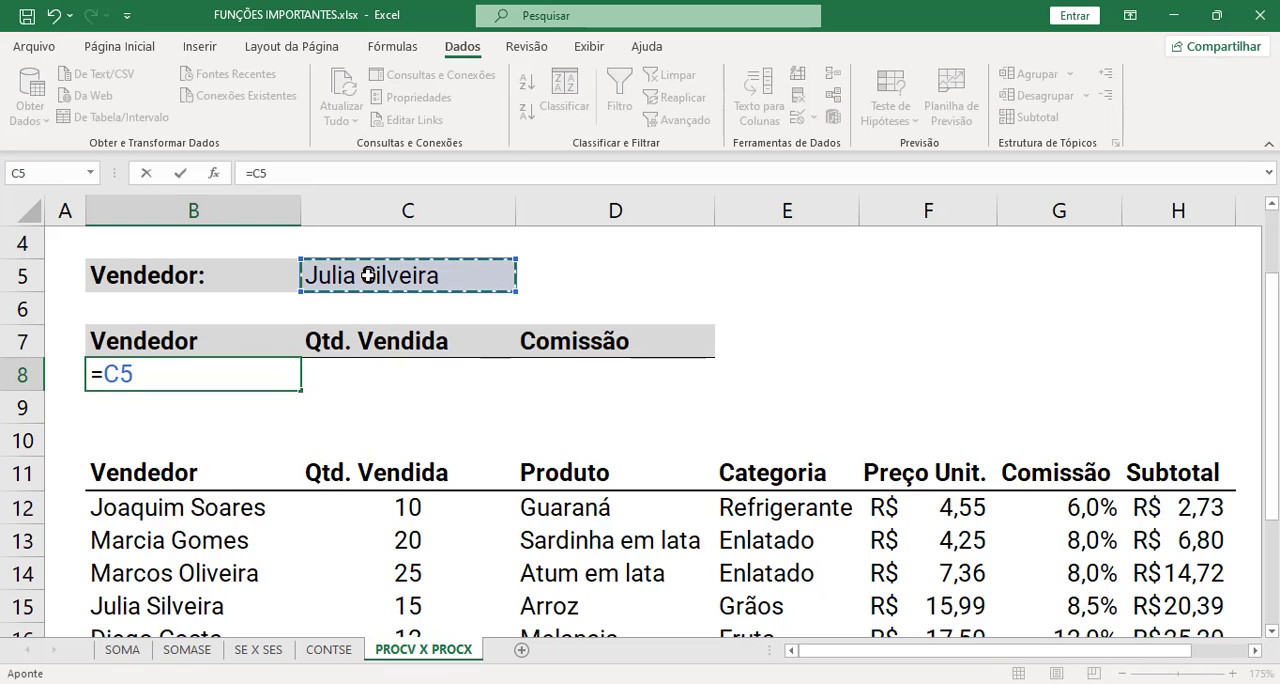
key("Return")
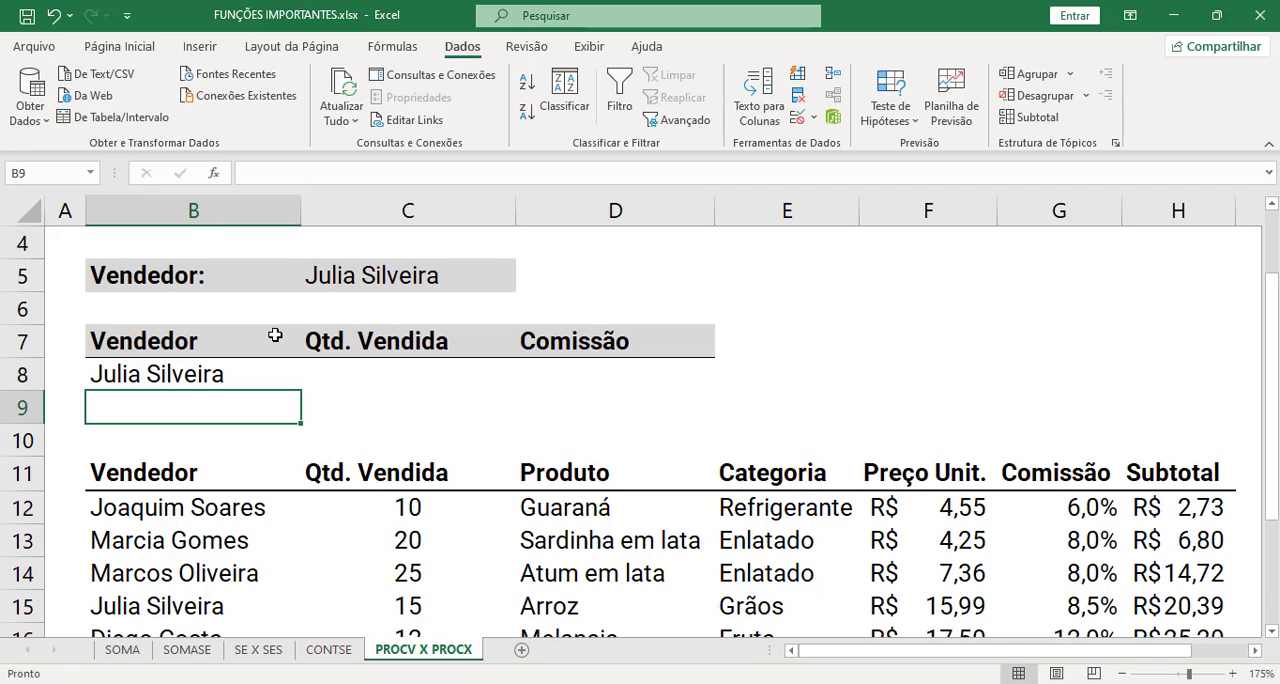
type("=")
left_click(361, 283)
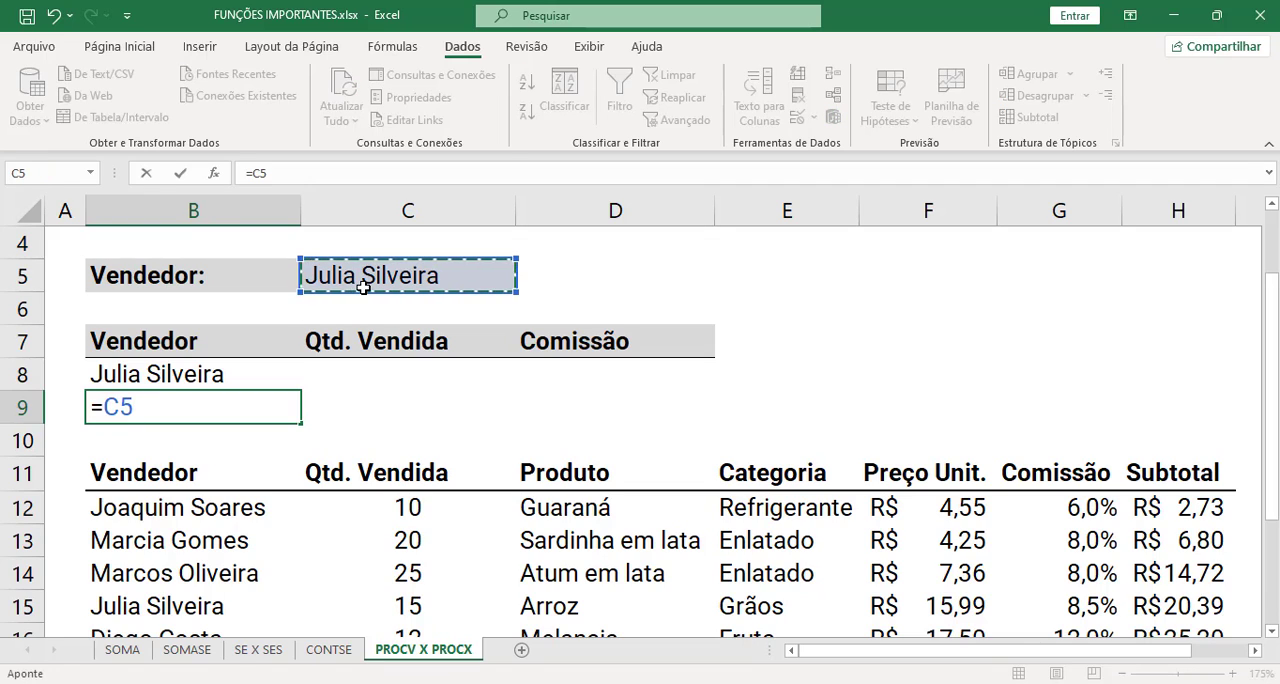
key("Return")
- Choose the seller listed in row 14 for C5 and check the linked cells B8 and B9
left_click(414, 275)
left_click(525, 283)
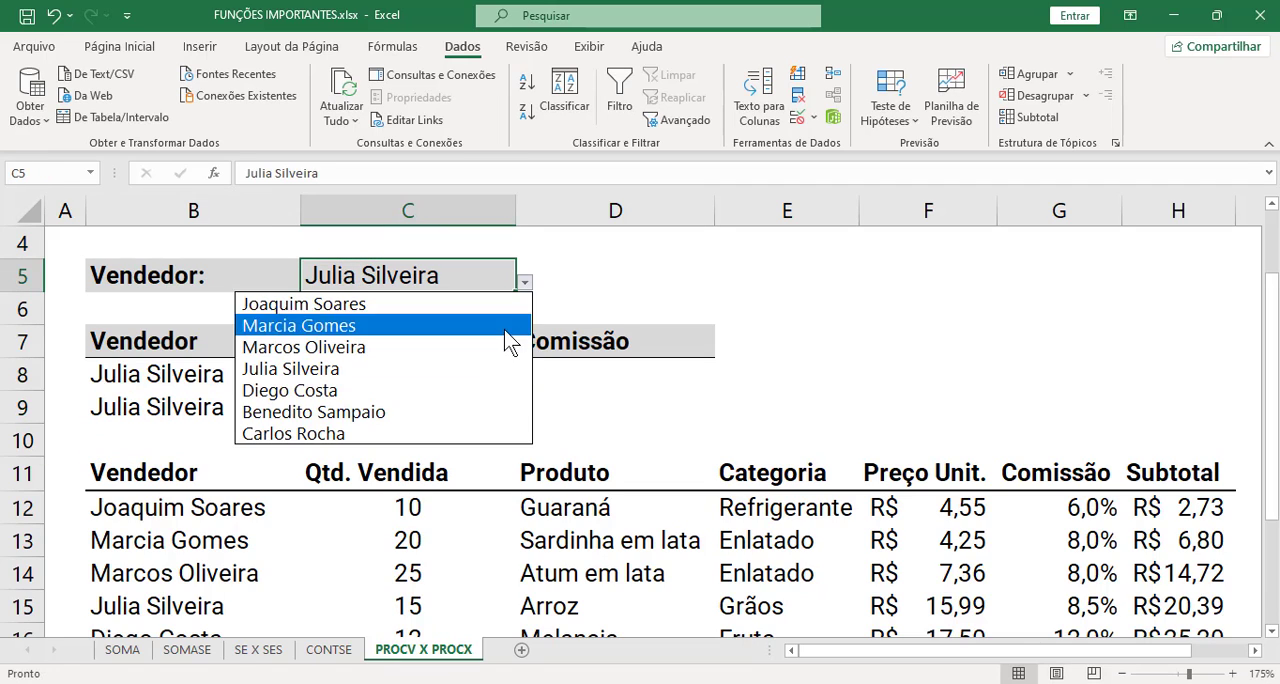
left_click(505, 347)
left_click_drag(140, 381, 712, 374)
left_click(156, 405)
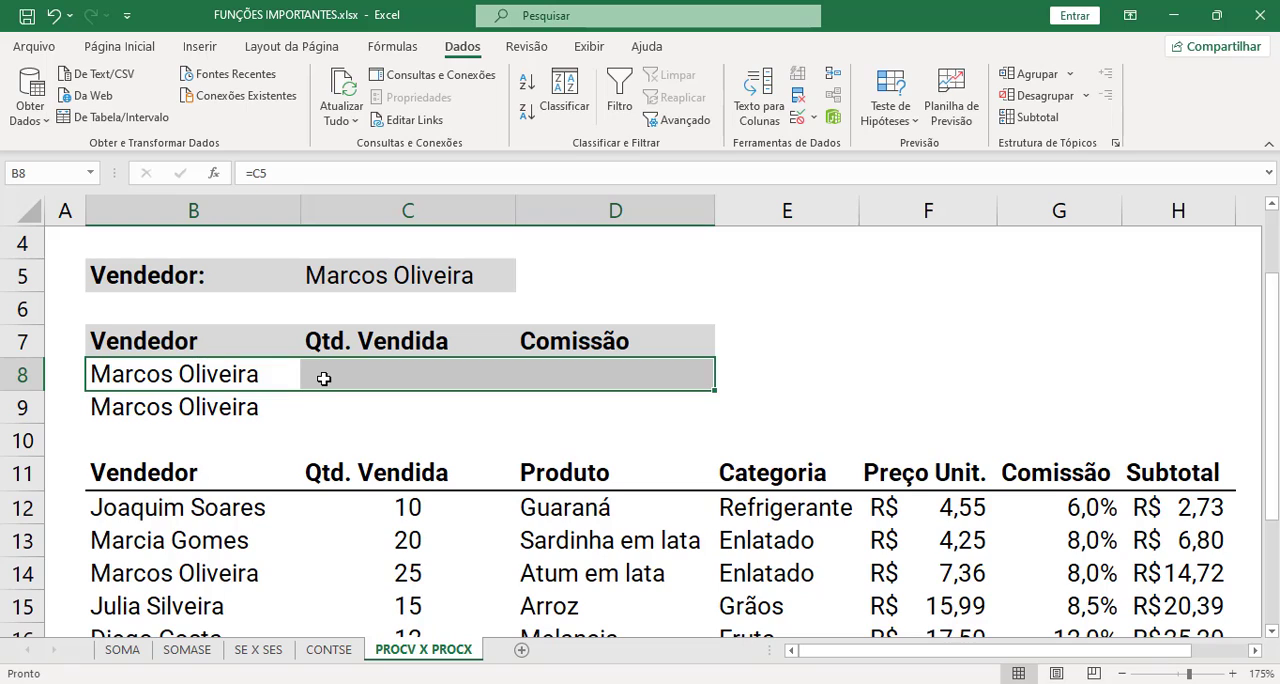
left_click(366, 375)
left_click(291, 415)
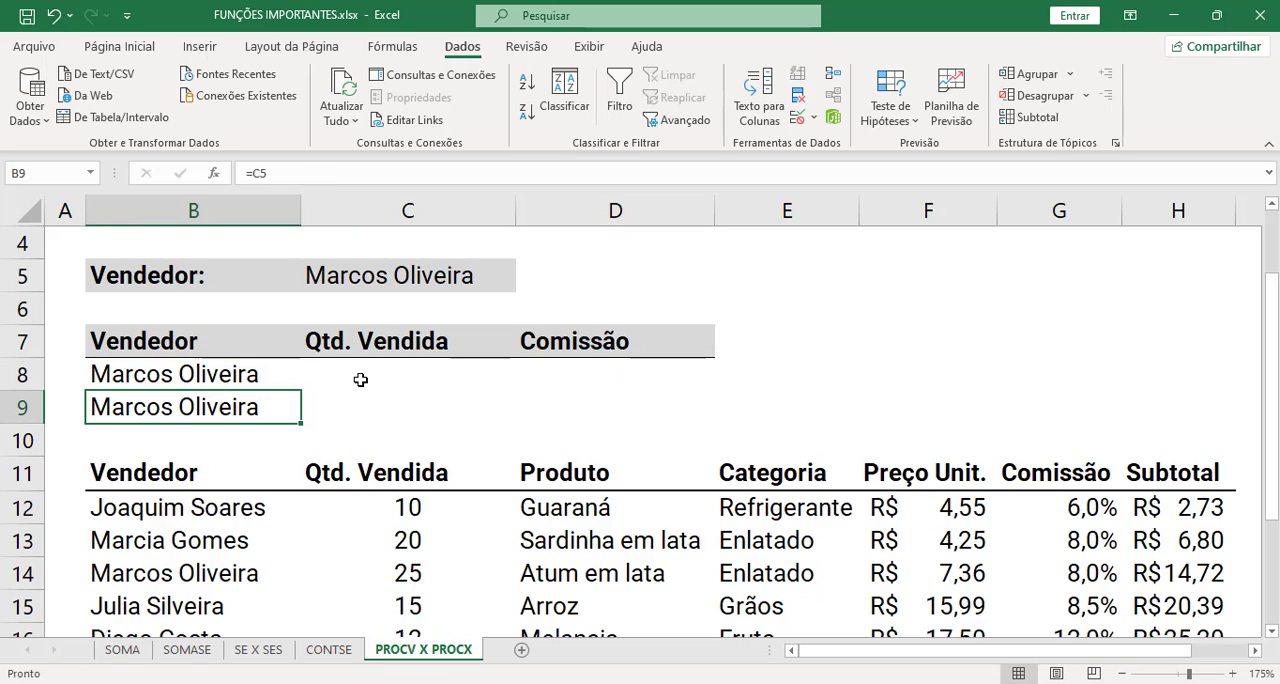
- Start a PROCV formula in the Qtd. Vendida cell C8 with B8 as the lookup value
left_click(362, 378)
type("=")
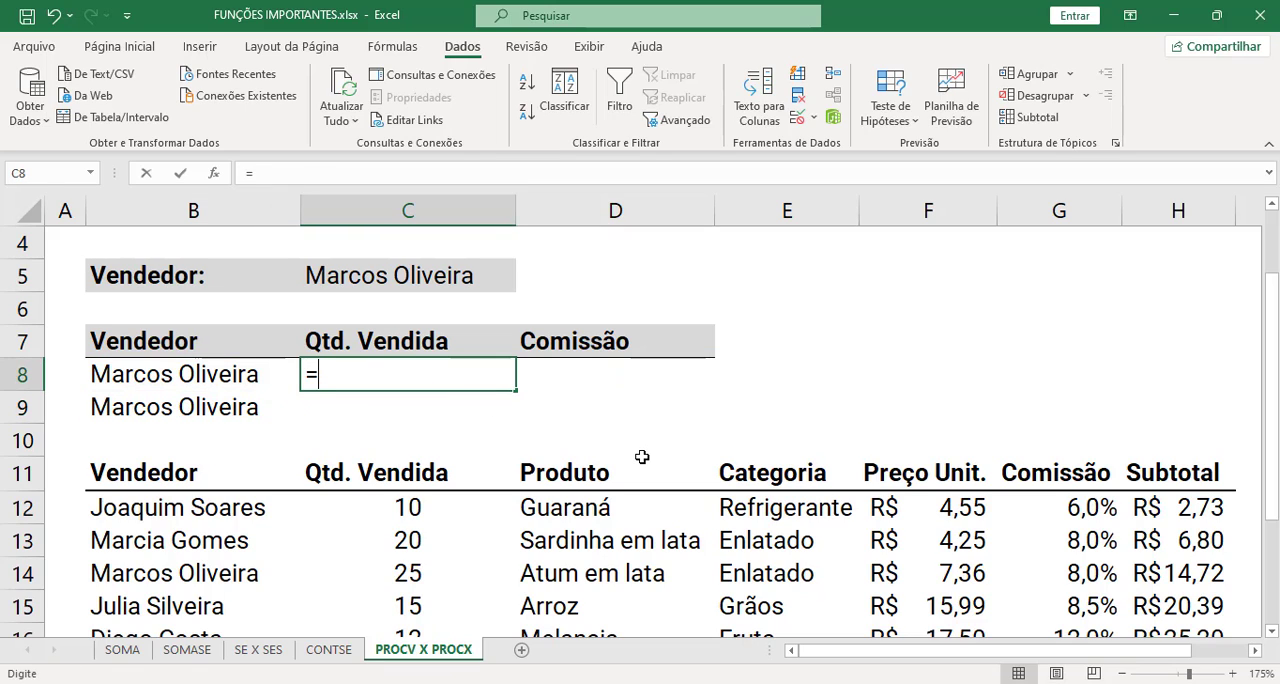
type("prov")
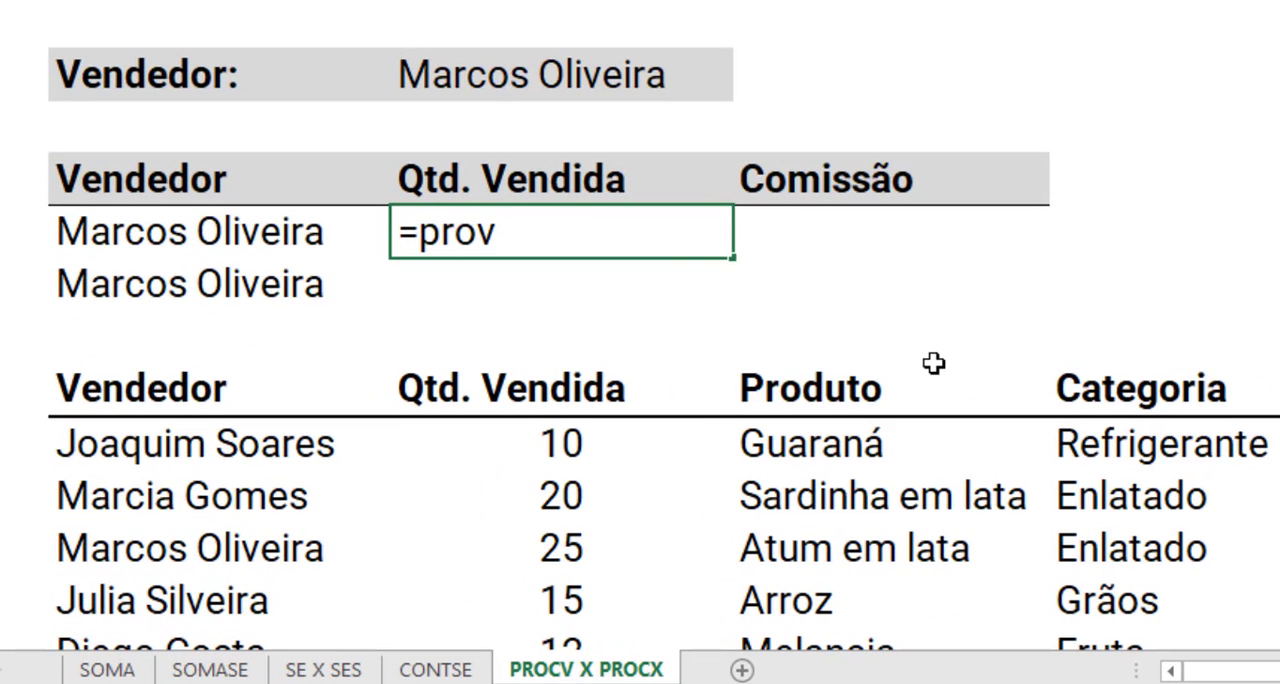
key("BackSpace")
type("cv")
key("Tab")
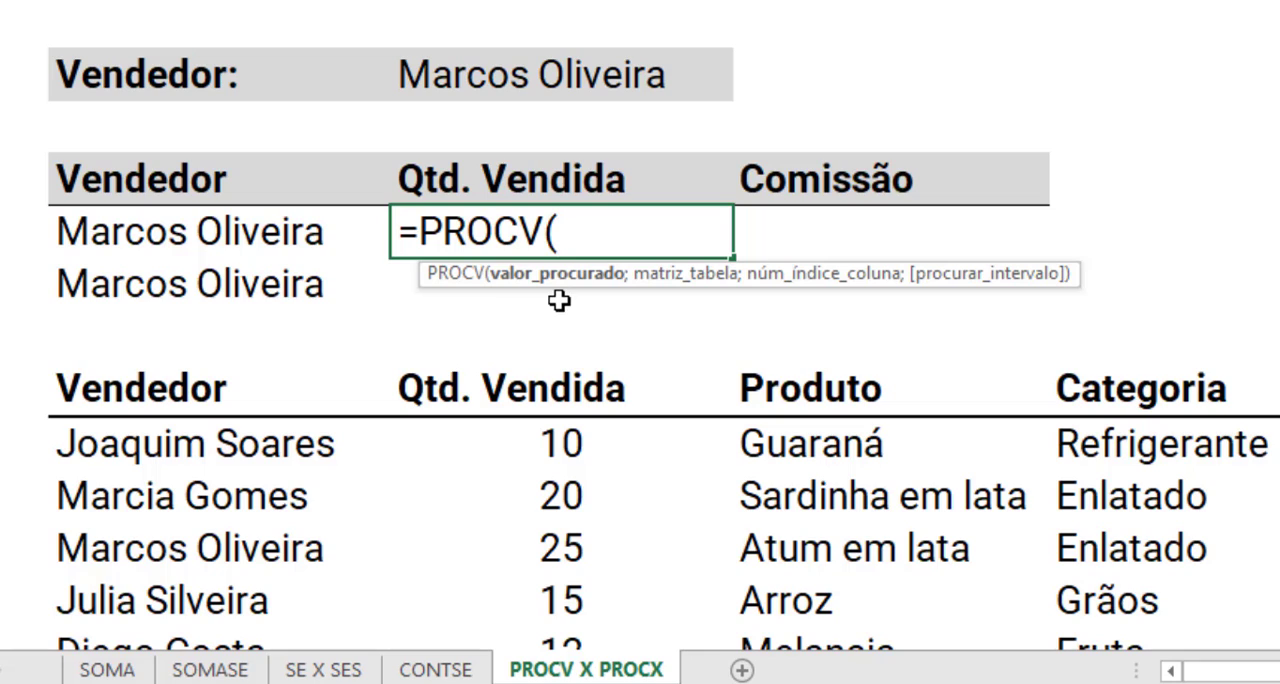
left_click(223, 229)
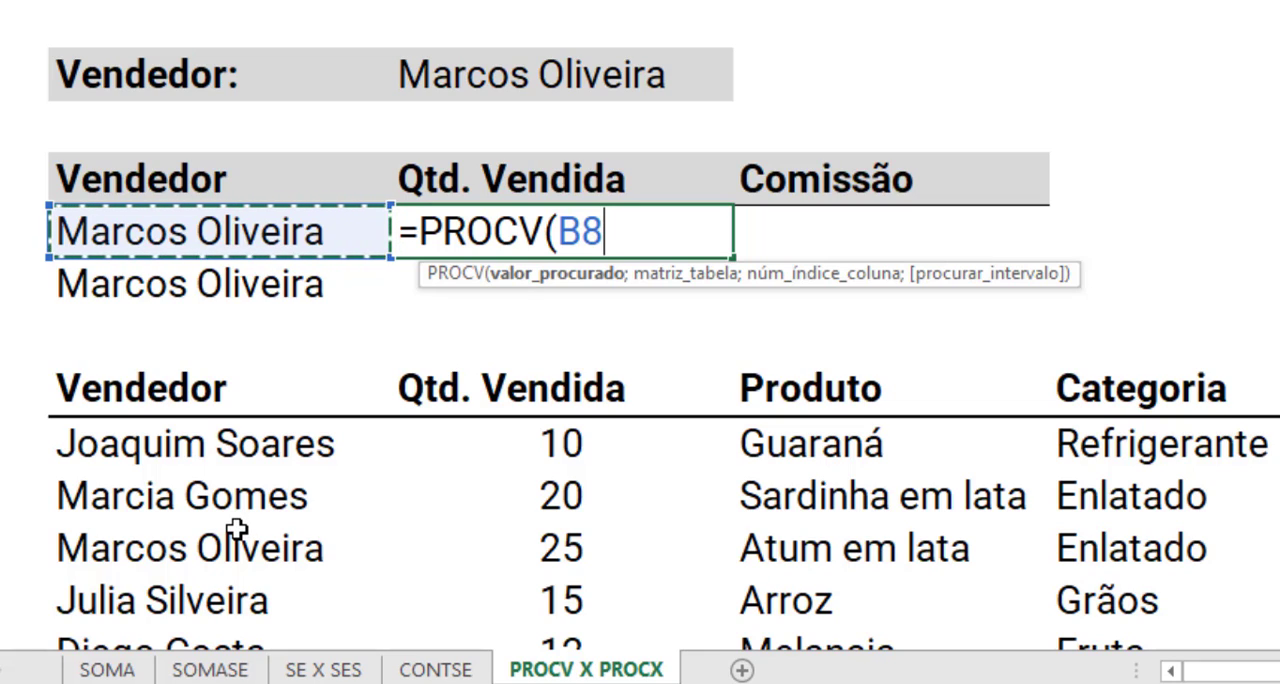
type(";")
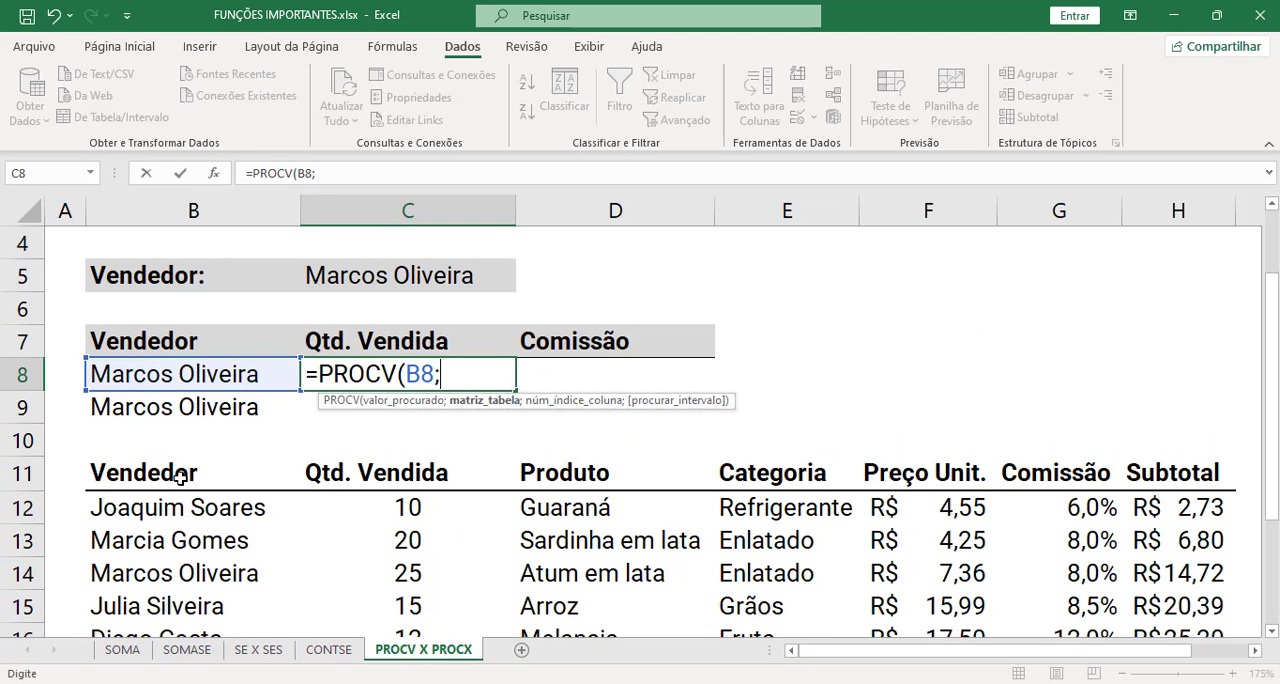
- Complete the C8 formula with table B11:H18, column index 2 and FALSO for an exact match
left_click(200, 396)
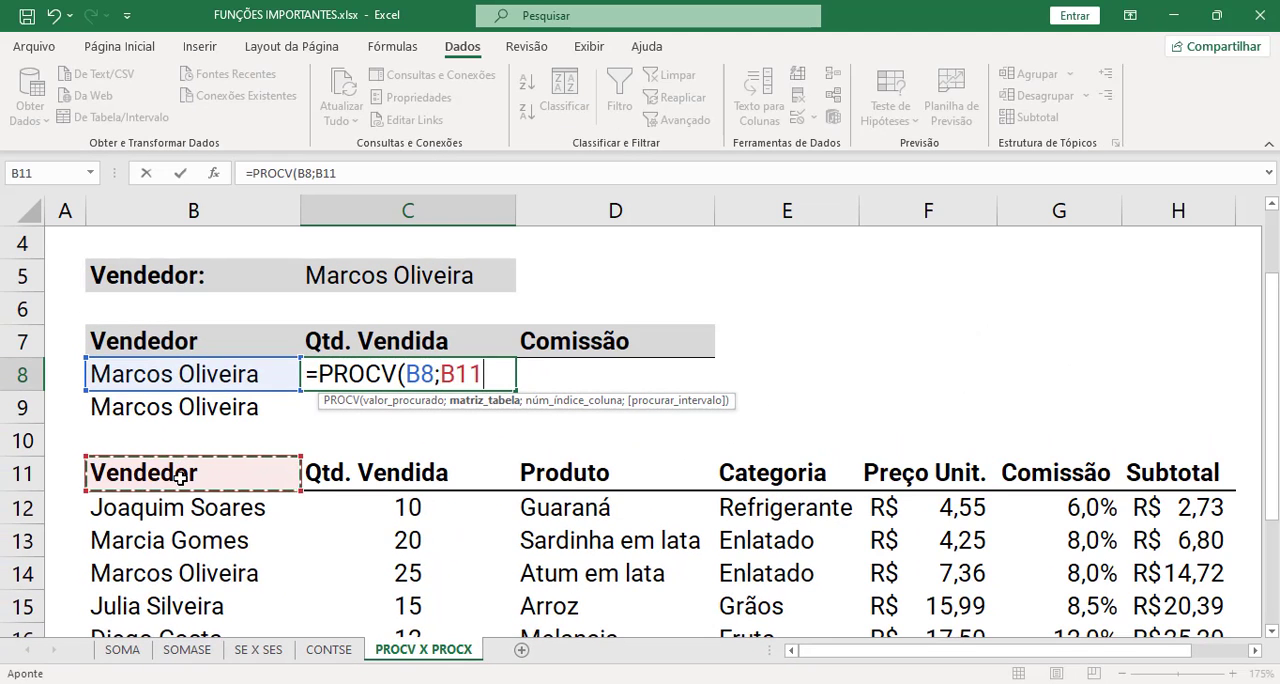
key("ctrl+shift+Right")
key("ctrl+shift+Down")
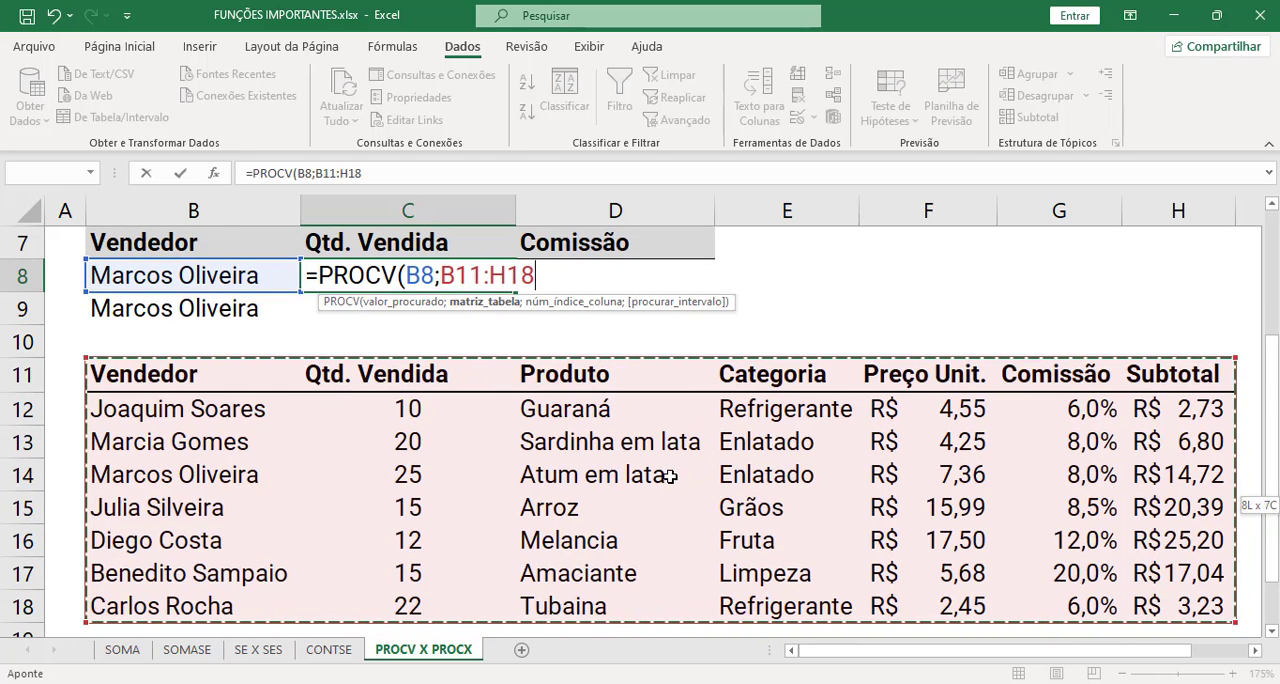
type(";2")
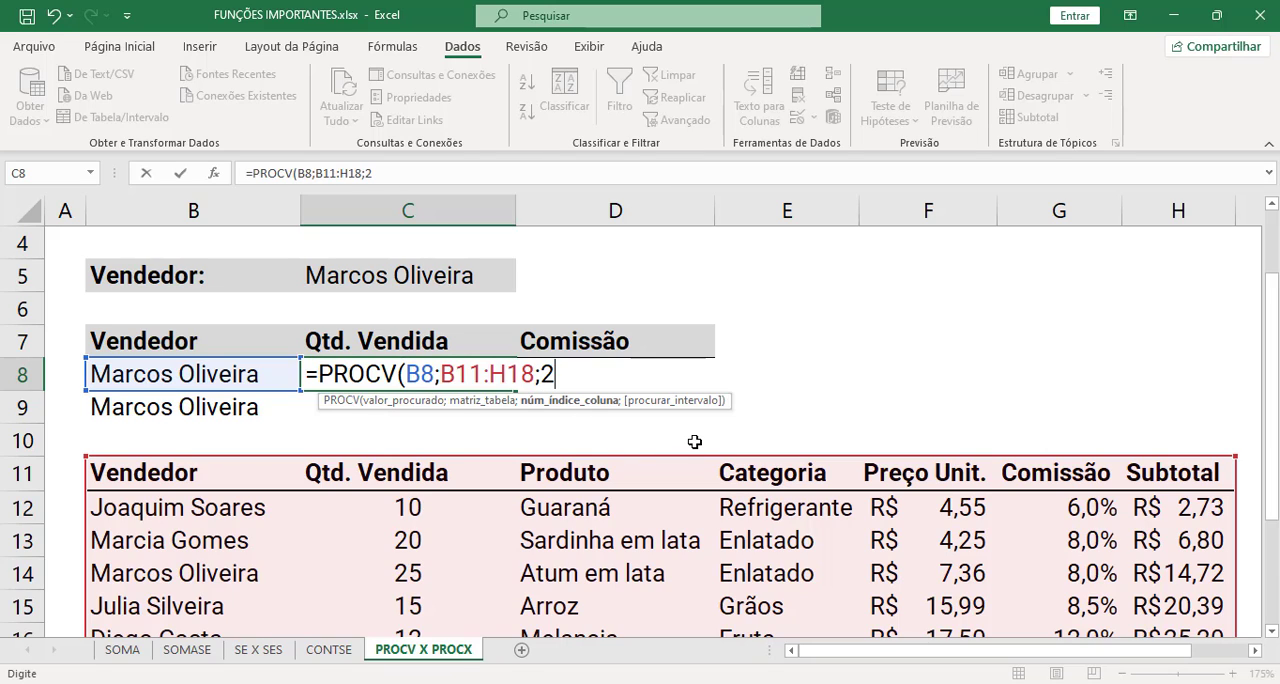
type(";")
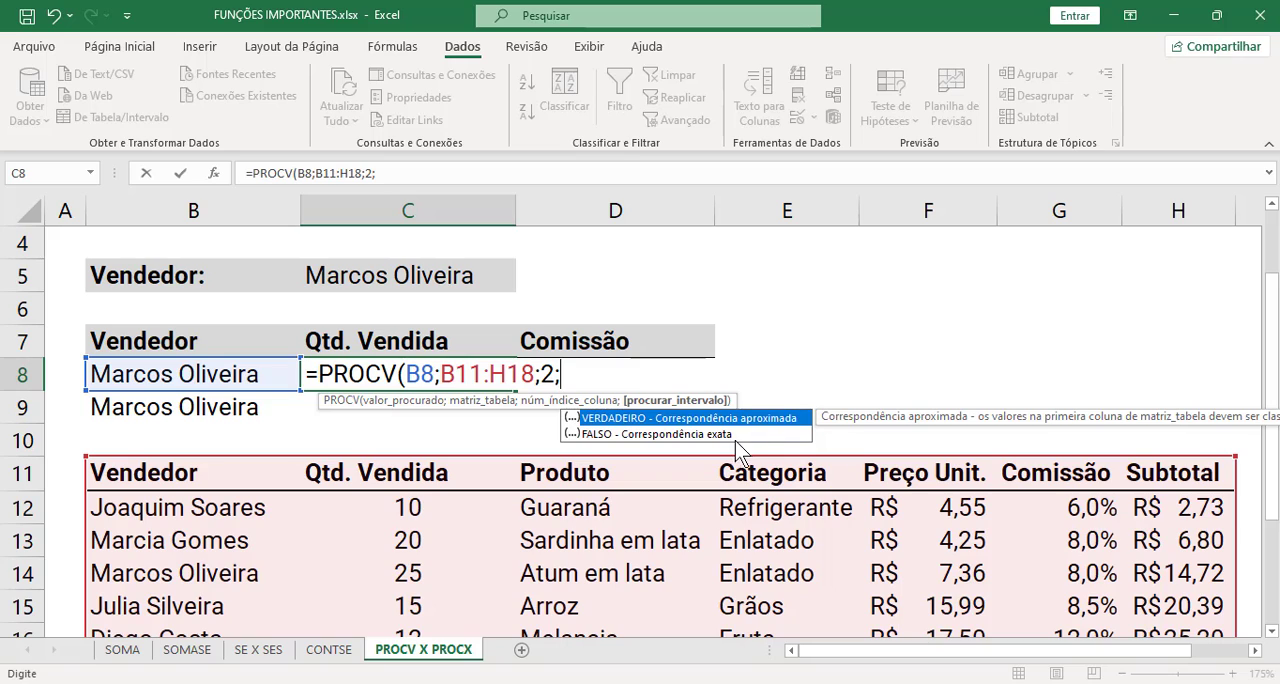
key("Down")
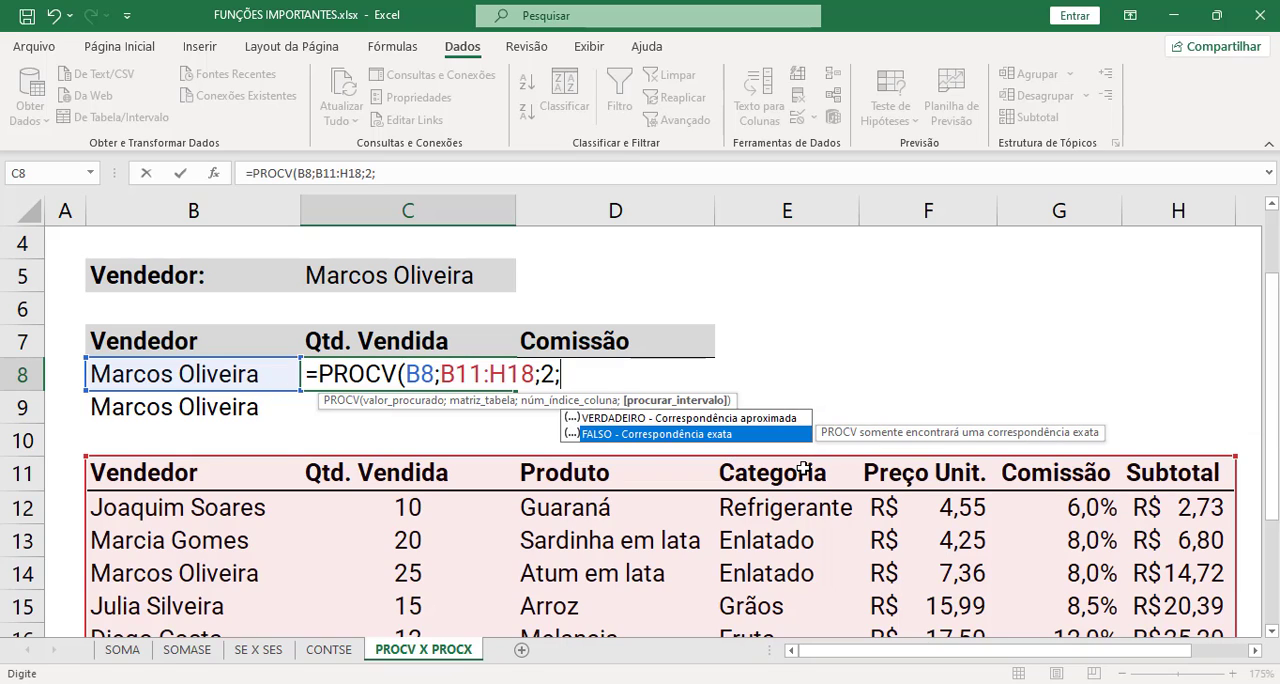
key("Tab")
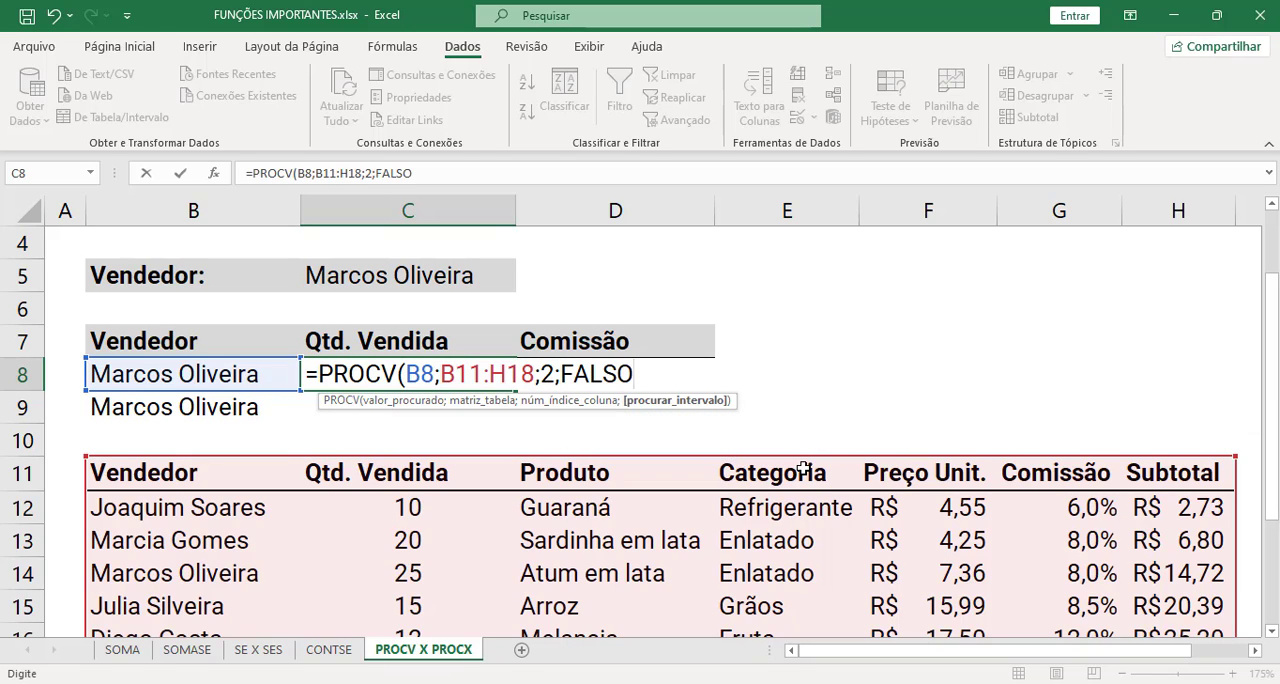
type(")")
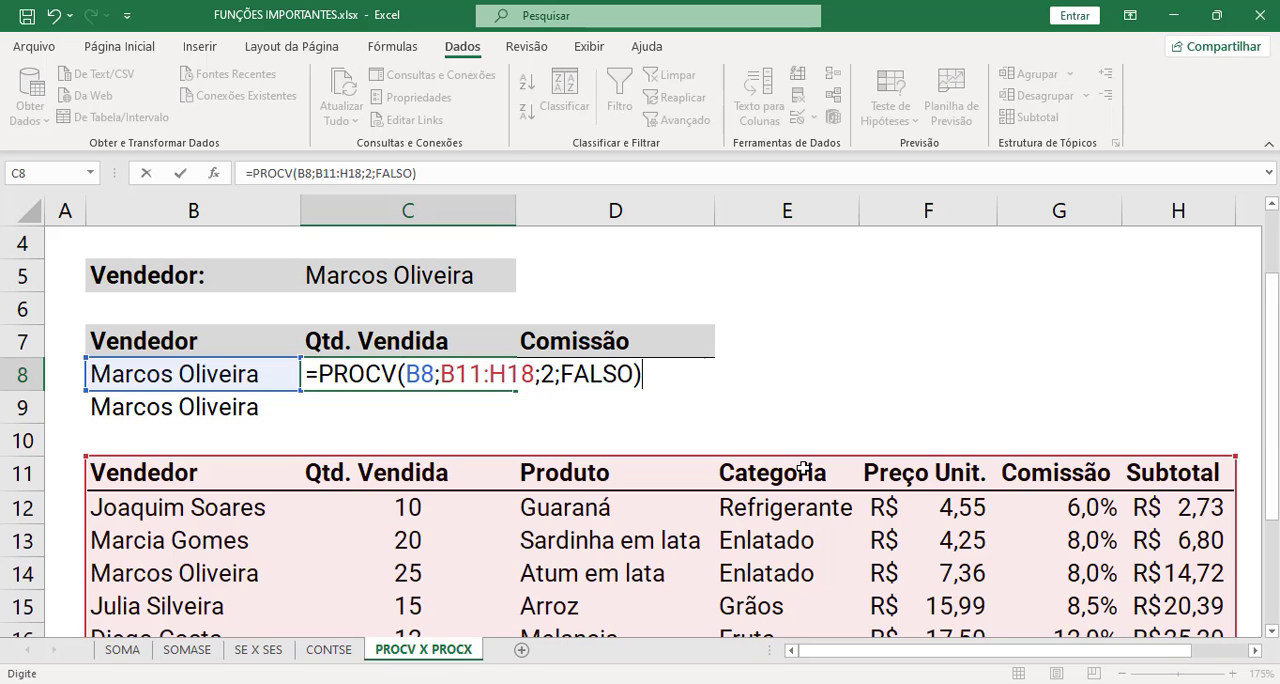
key("Return")
key("Up")
key("Left")
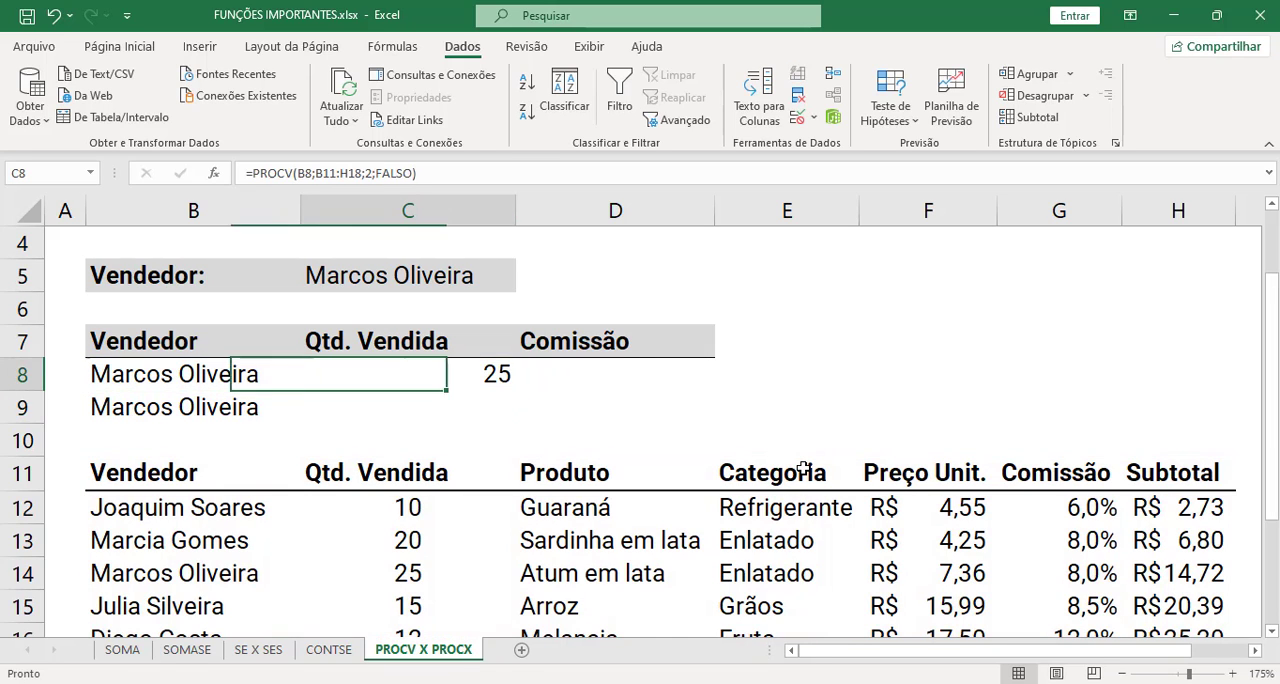
key("Right")
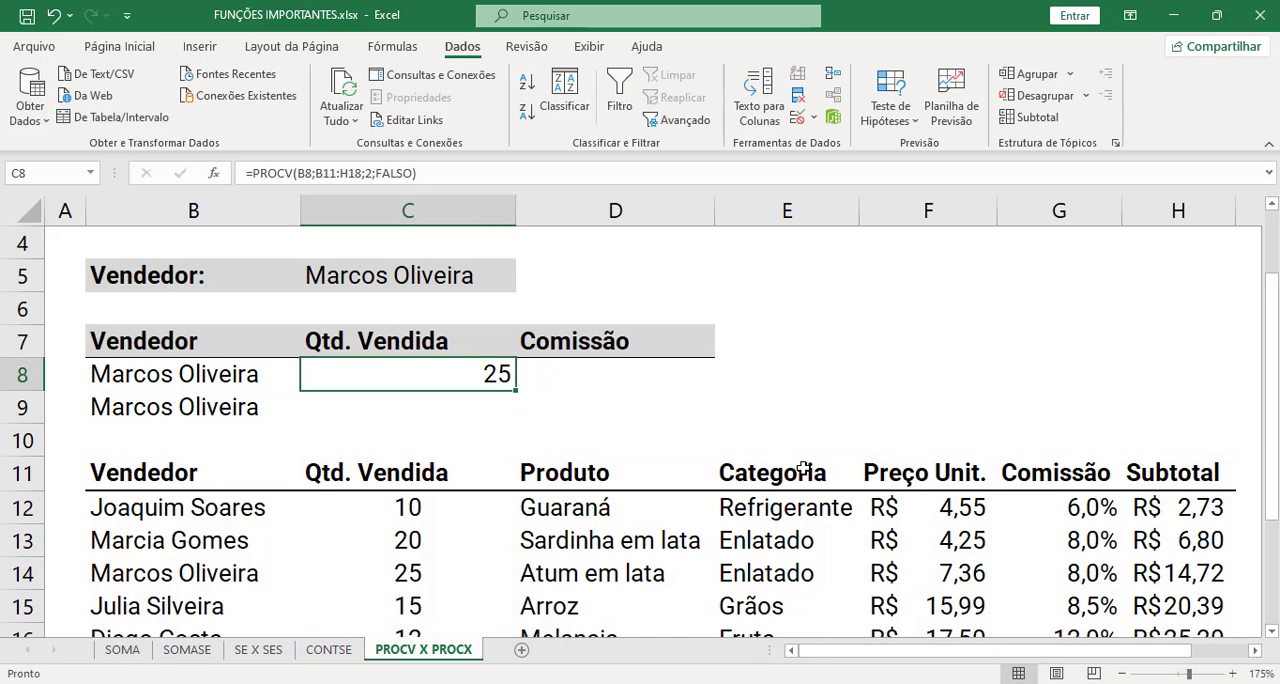
- Compare the Qtd. Vendida result in C8 with the seller's name and quantity in row 14
left_click(214, 567)
left_click(410, 573)
left_click(534, 448)
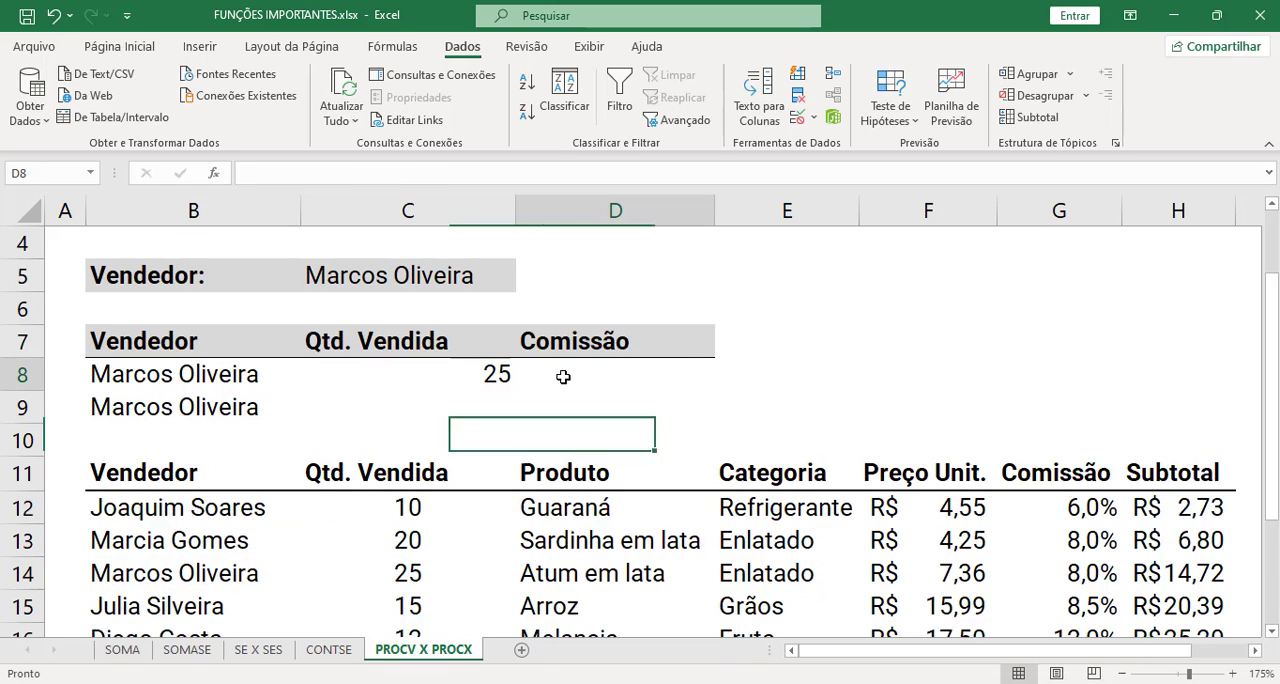
- Start a PROCV formula in the Comissão cell D8 with B8 as the lookup value
left_click(627, 379)
type("=prov")
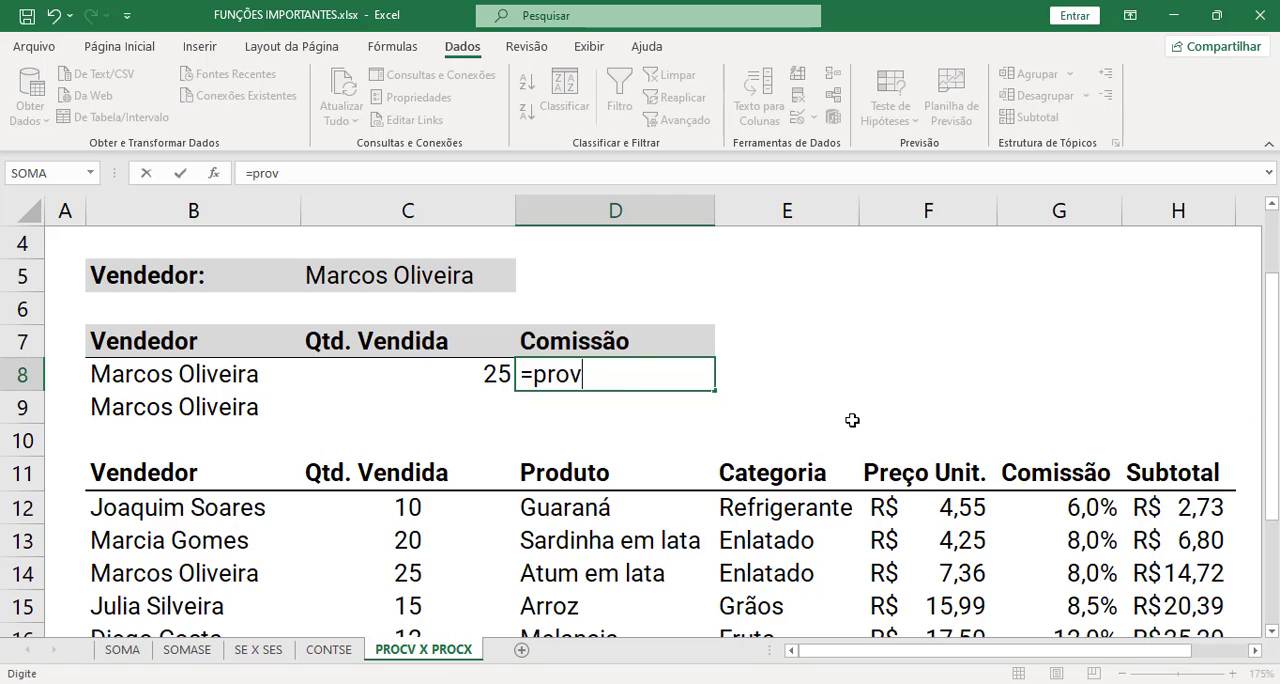
key("BackSpace")
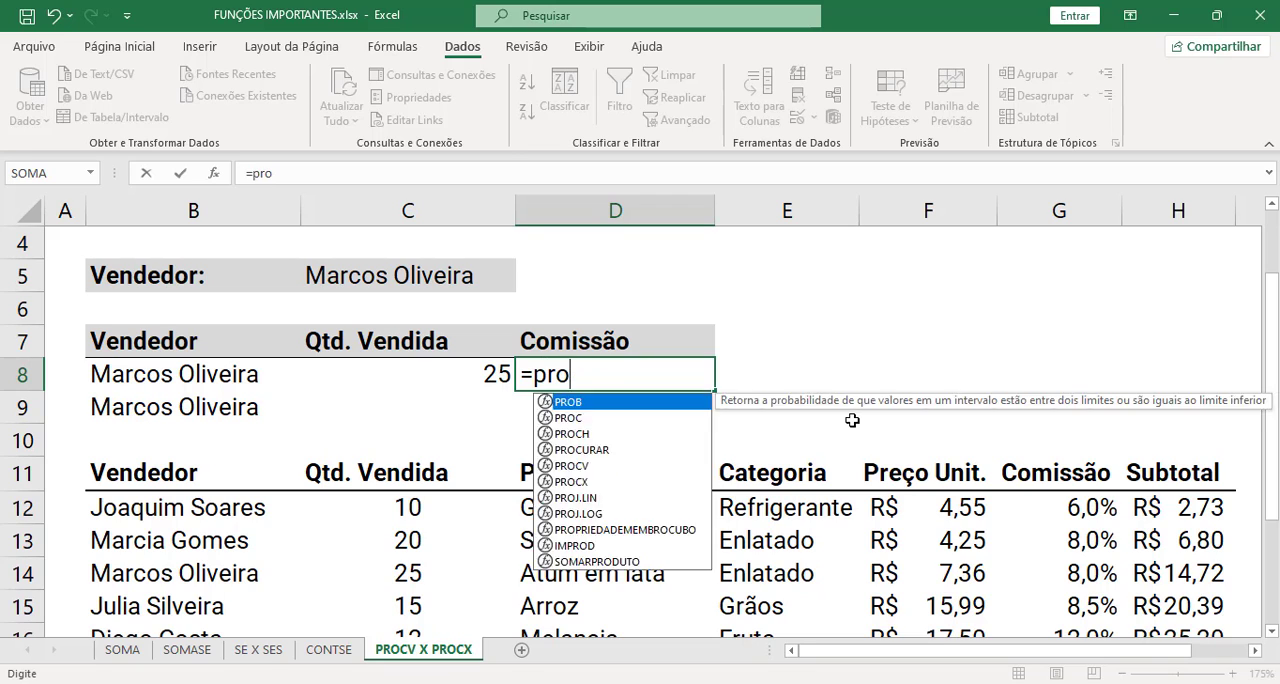
type("cv")
key("Tab")
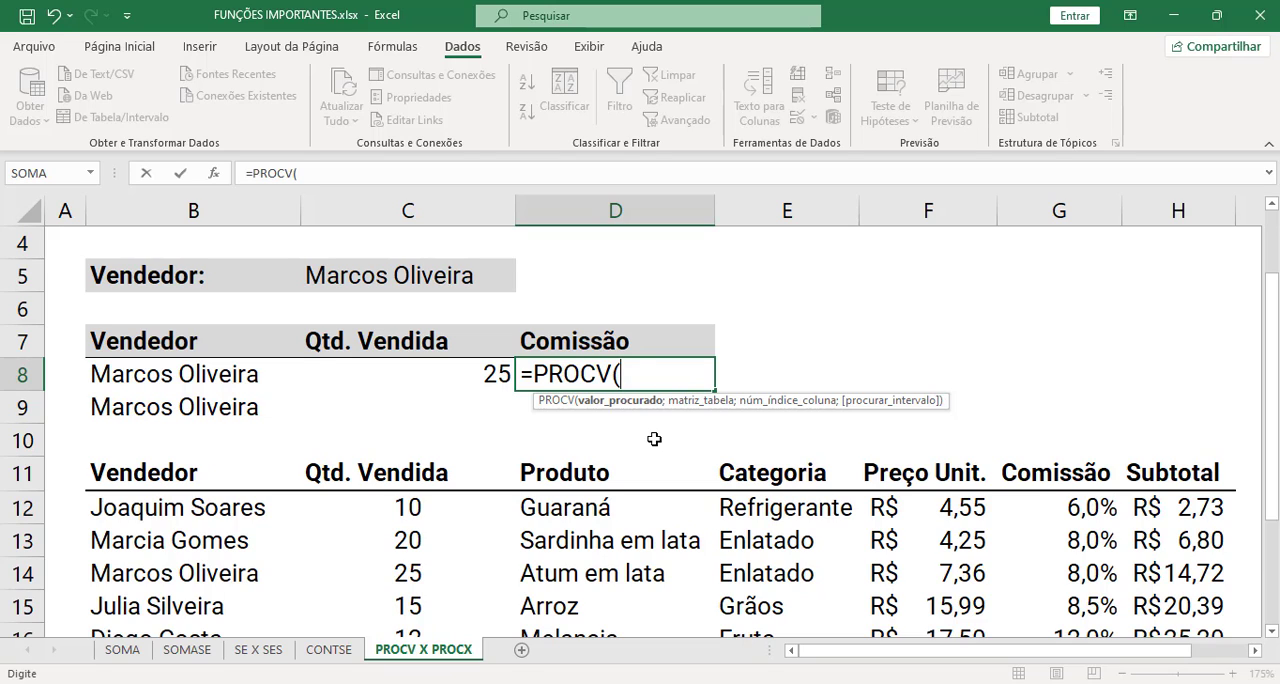
left_click(180, 376)
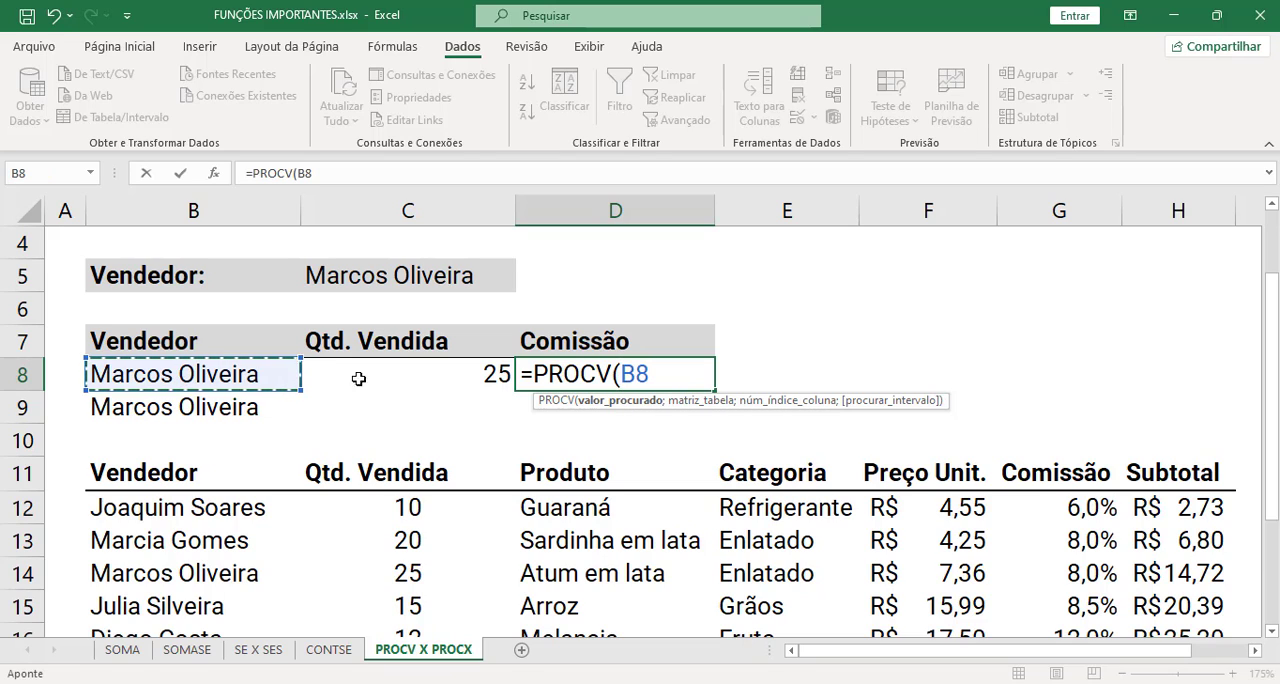
type(";")
- Complete the D8 formula with table B11:H18, column index 6 and 0 for an exact match
left_click(210, 474)
key("ctrl+shift+Right")
key("ctrl+shift+Down")
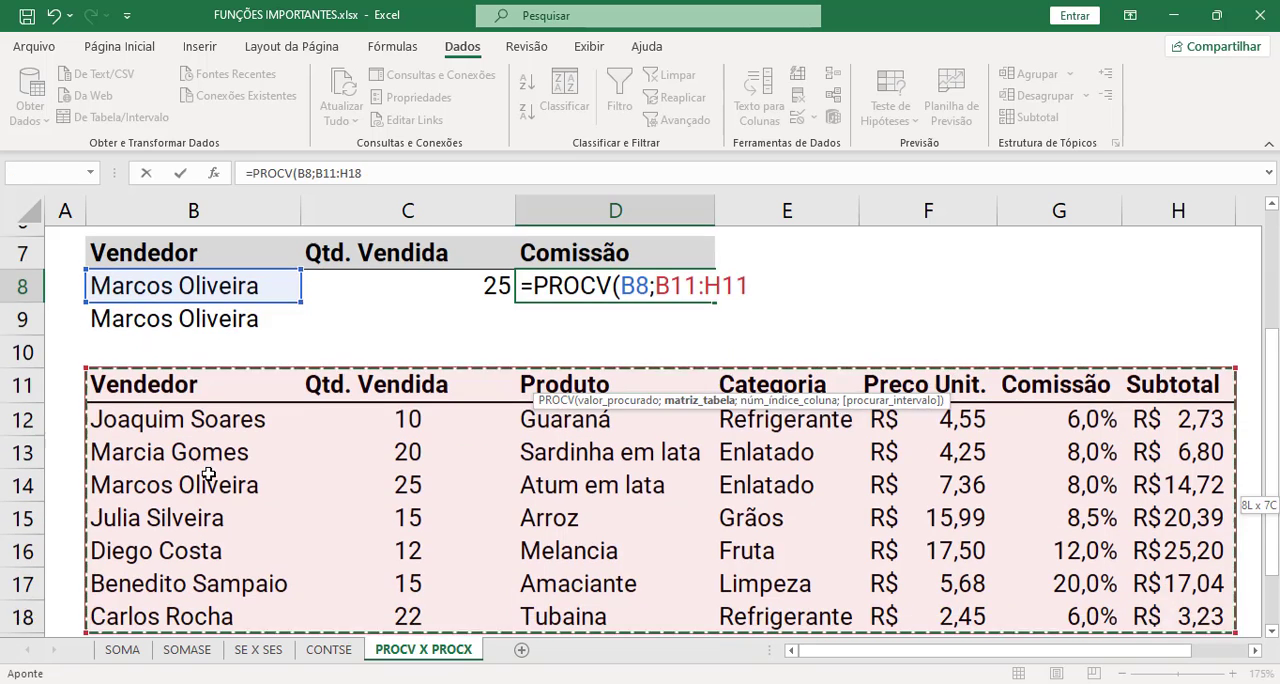
type(";")
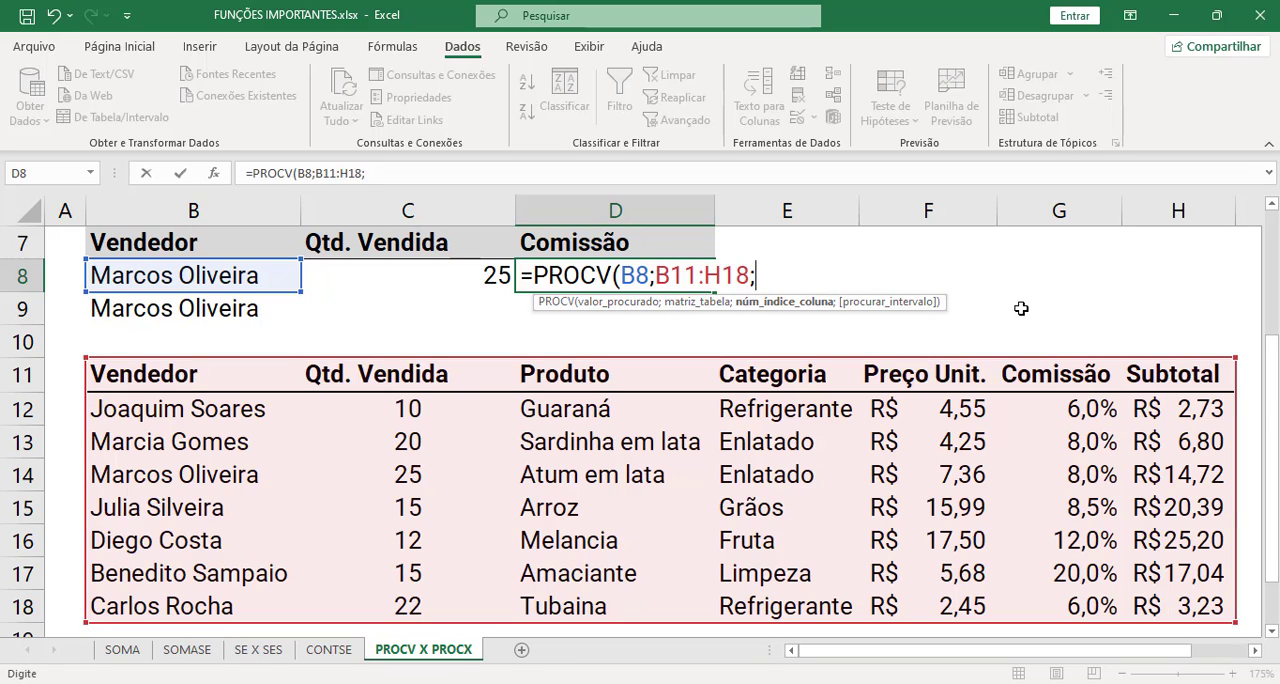
type("6;0")
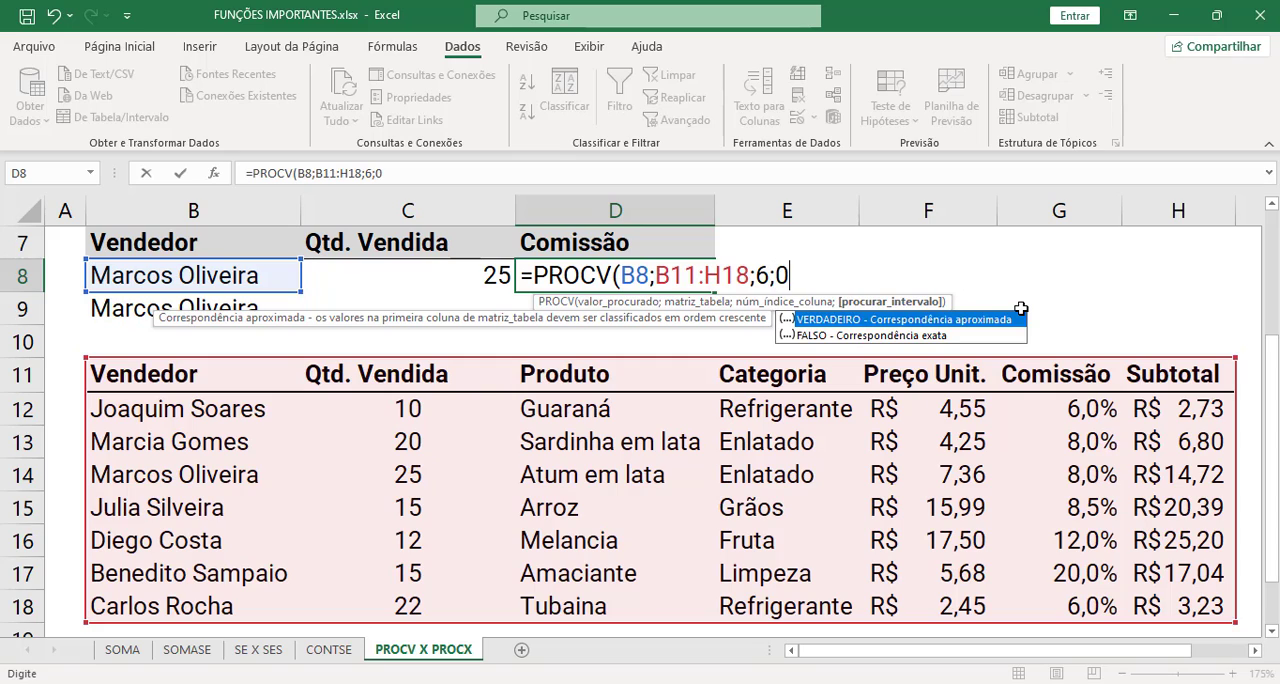
type(")")
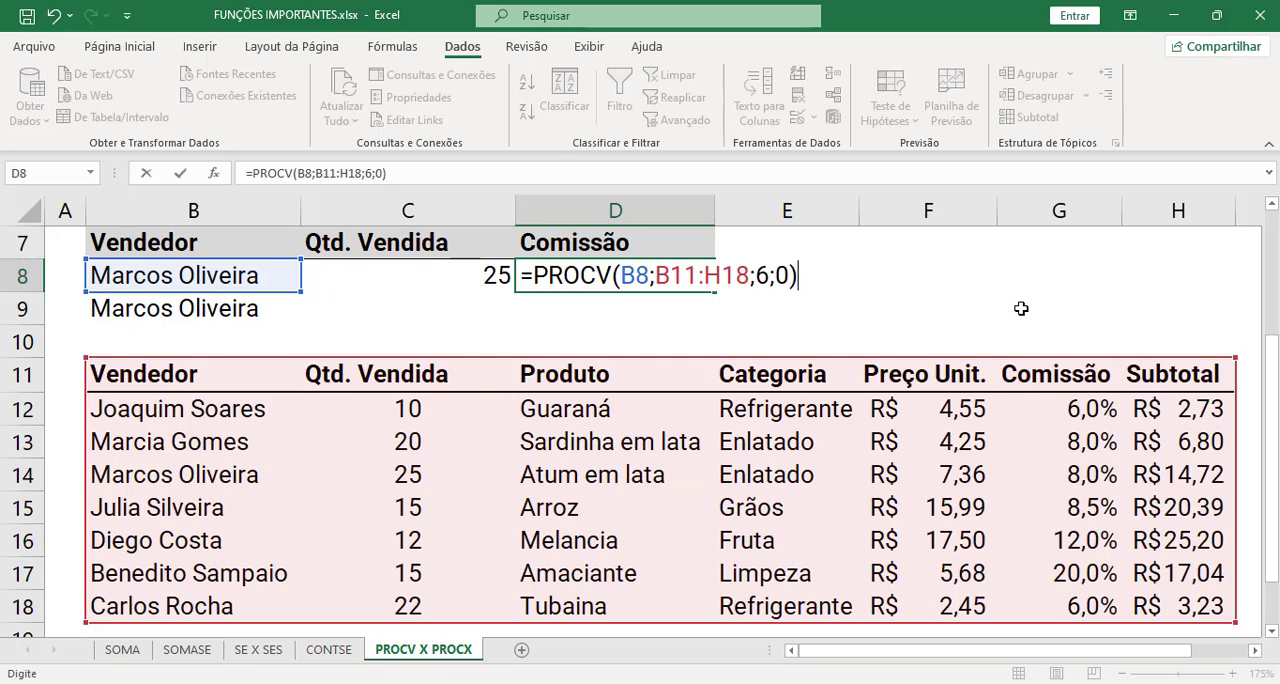
key("Return")
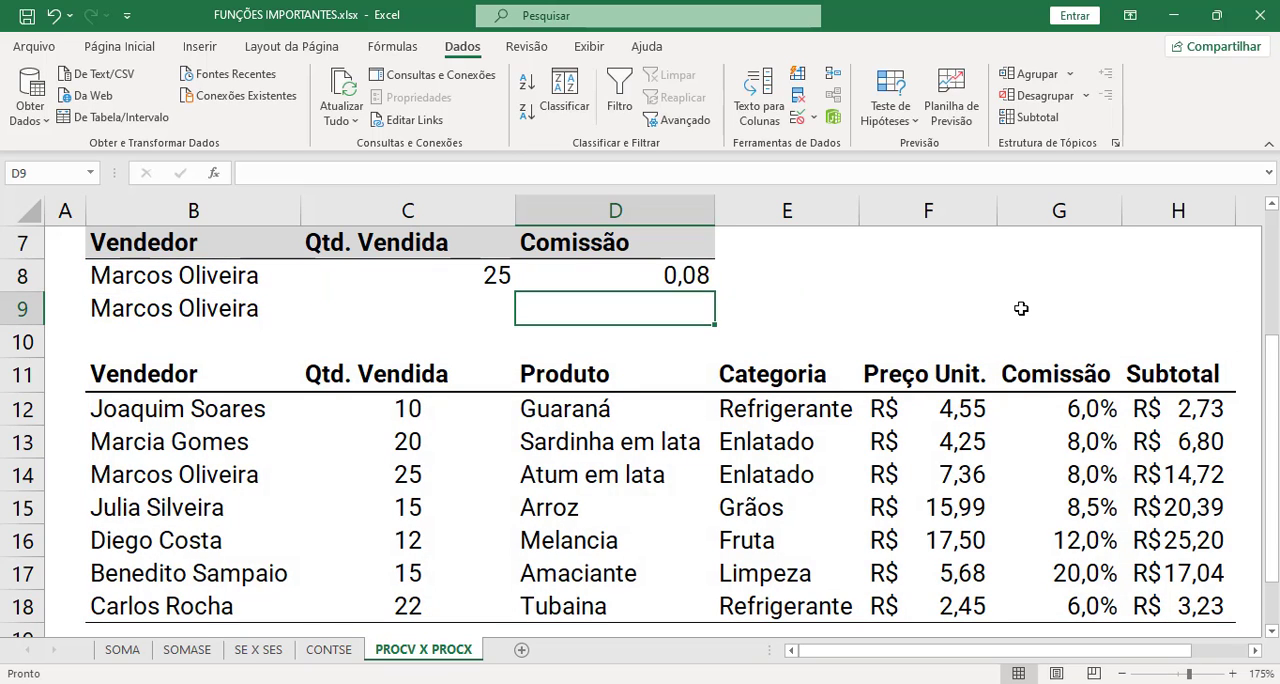
- Compare the Comissão result in D8 with the seller's row B14:G14 in the table
left_click(659, 274)
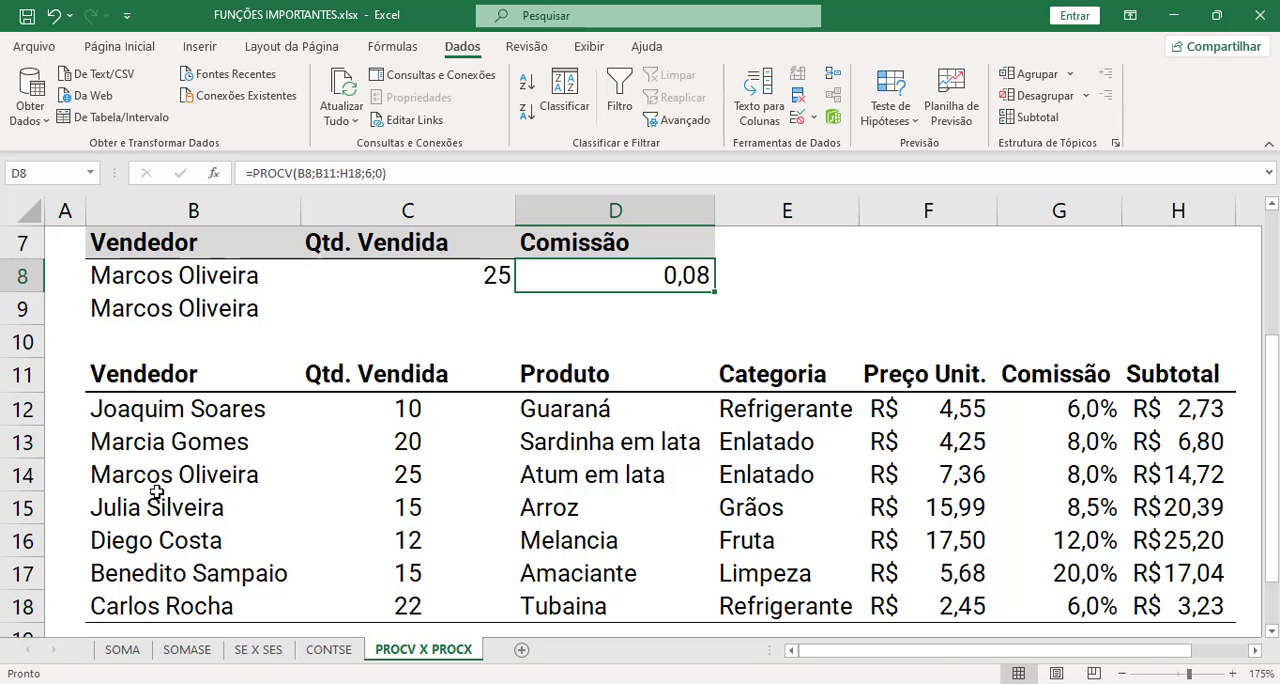
left_click_drag(155, 478, 1108, 478)
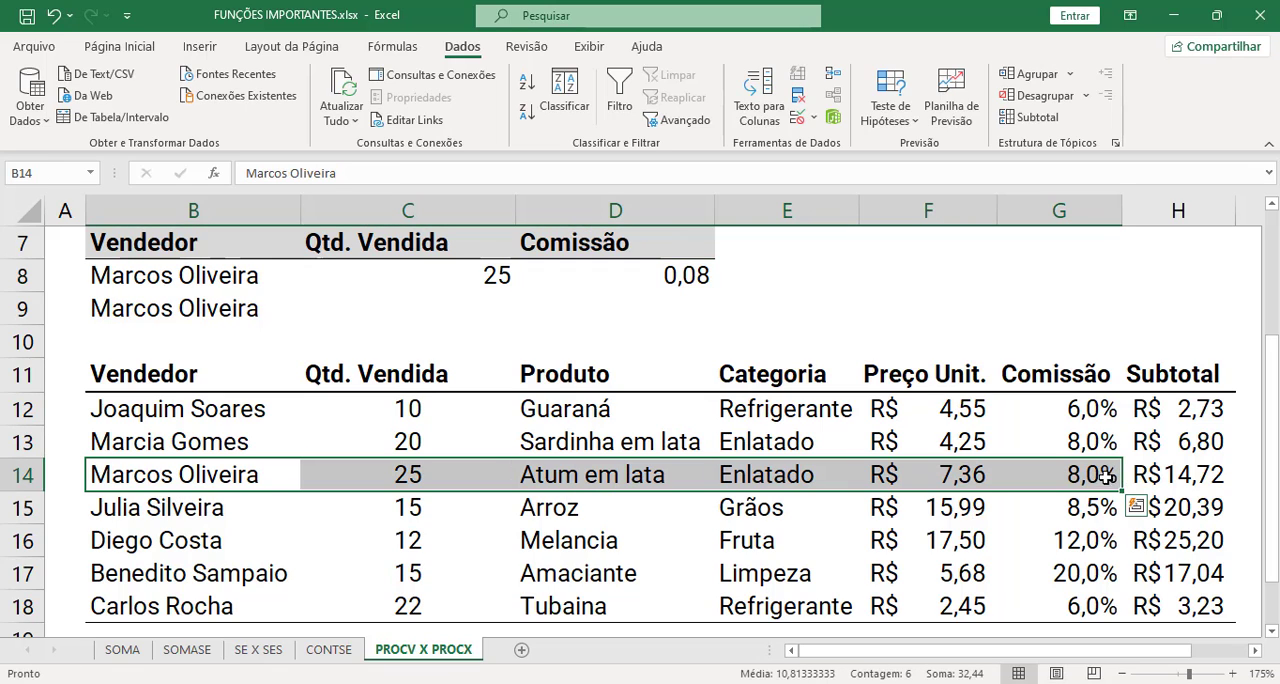
left_click(678, 277)
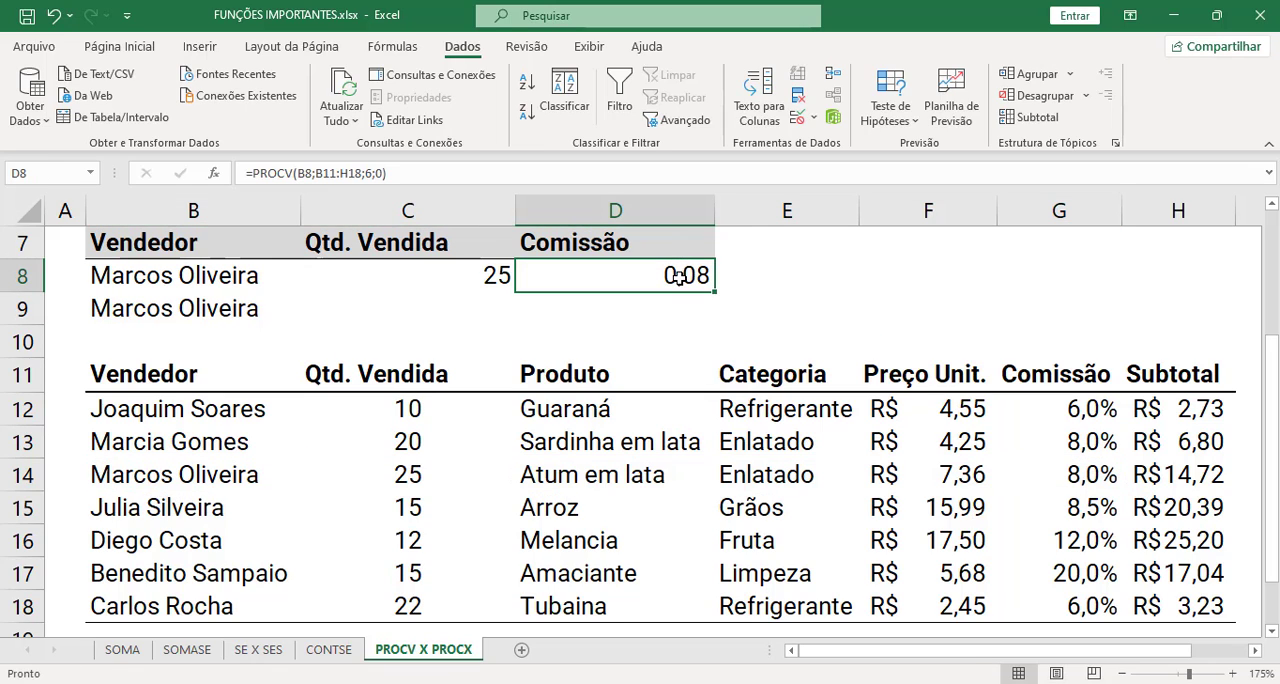
- Format the Comissão result in D8 as a percentage with one decimal place
left_click(119, 46)
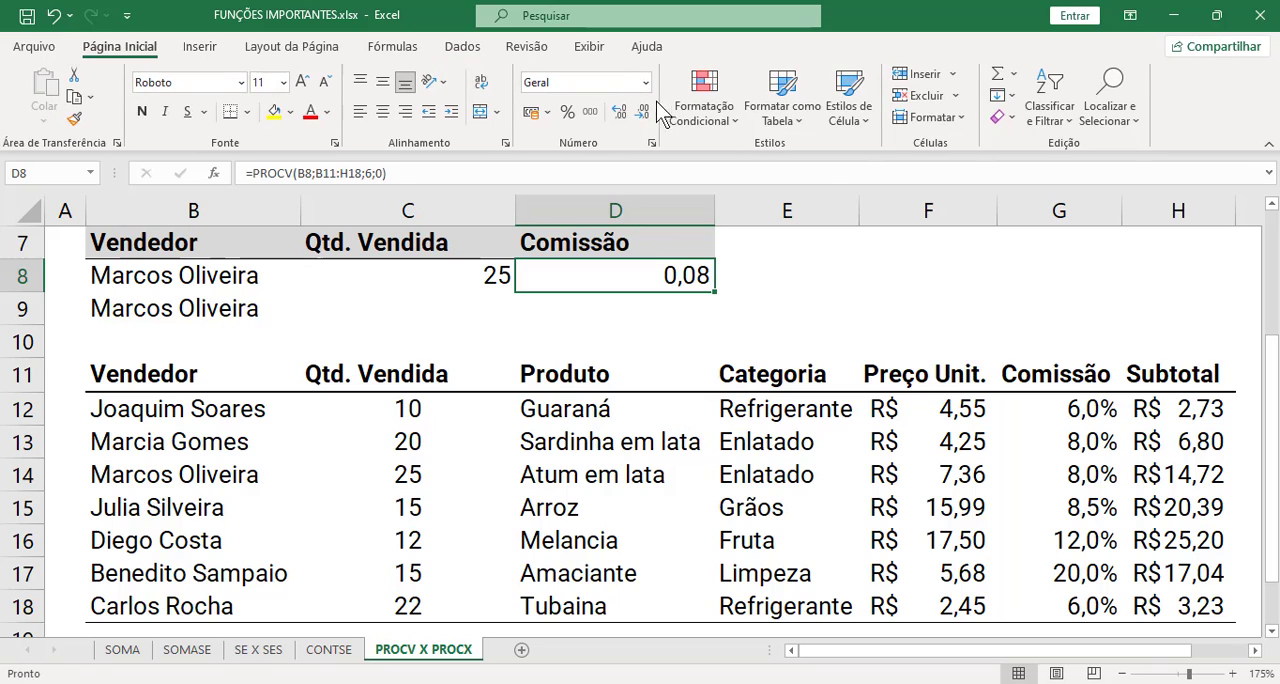
left_click(567, 112)
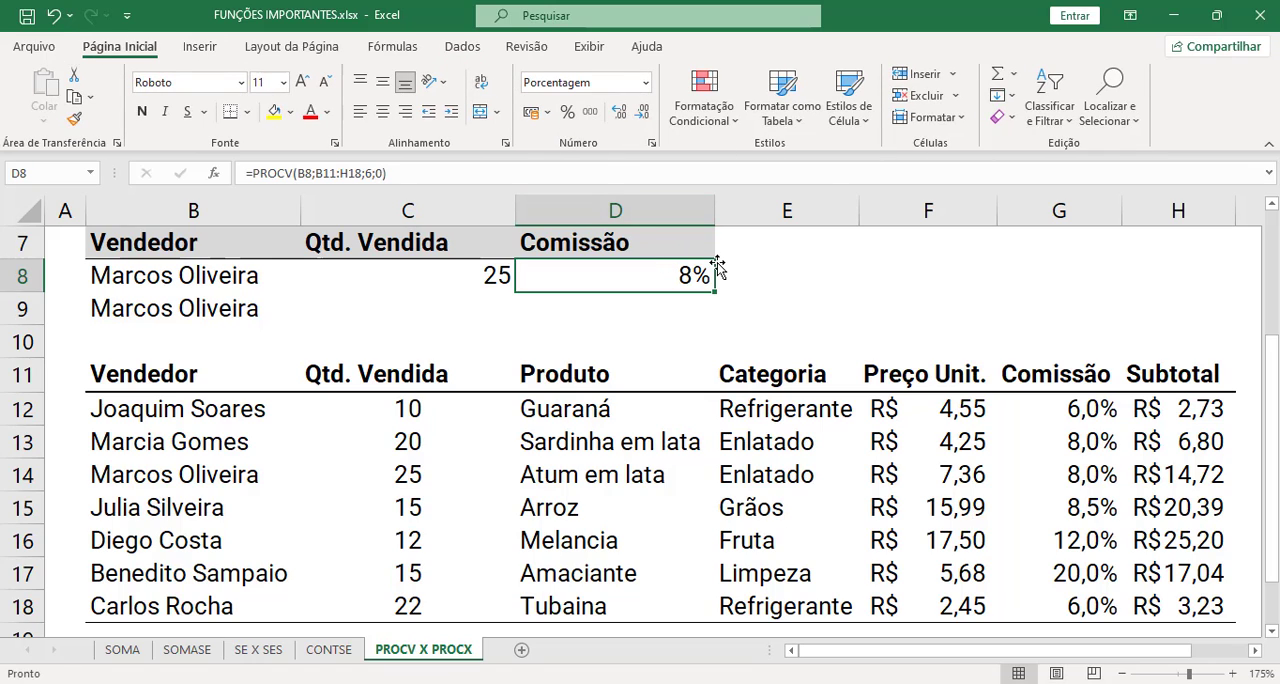
left_click(619, 112)
- Start a PROCX formula in the Qtd. Vendida cell C9 with B9 as the lookup value
left_click(440, 313)
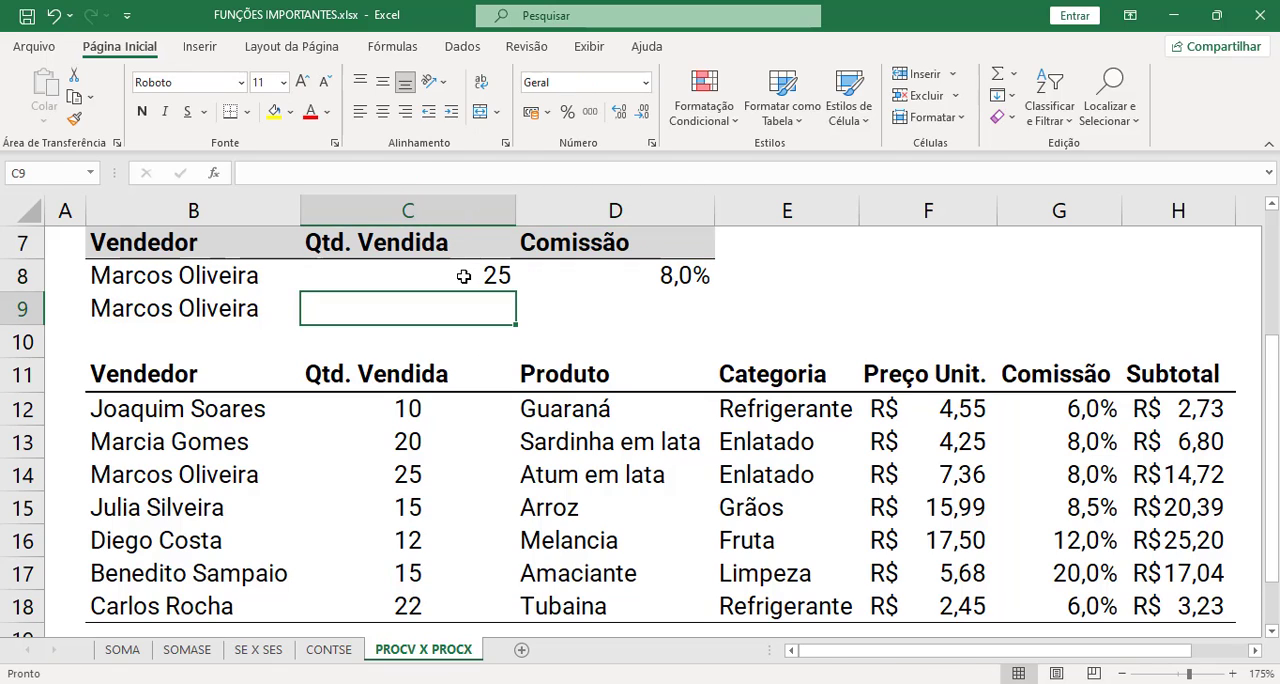
left_click_drag(474, 274, 589, 277)
left_click(453, 317)
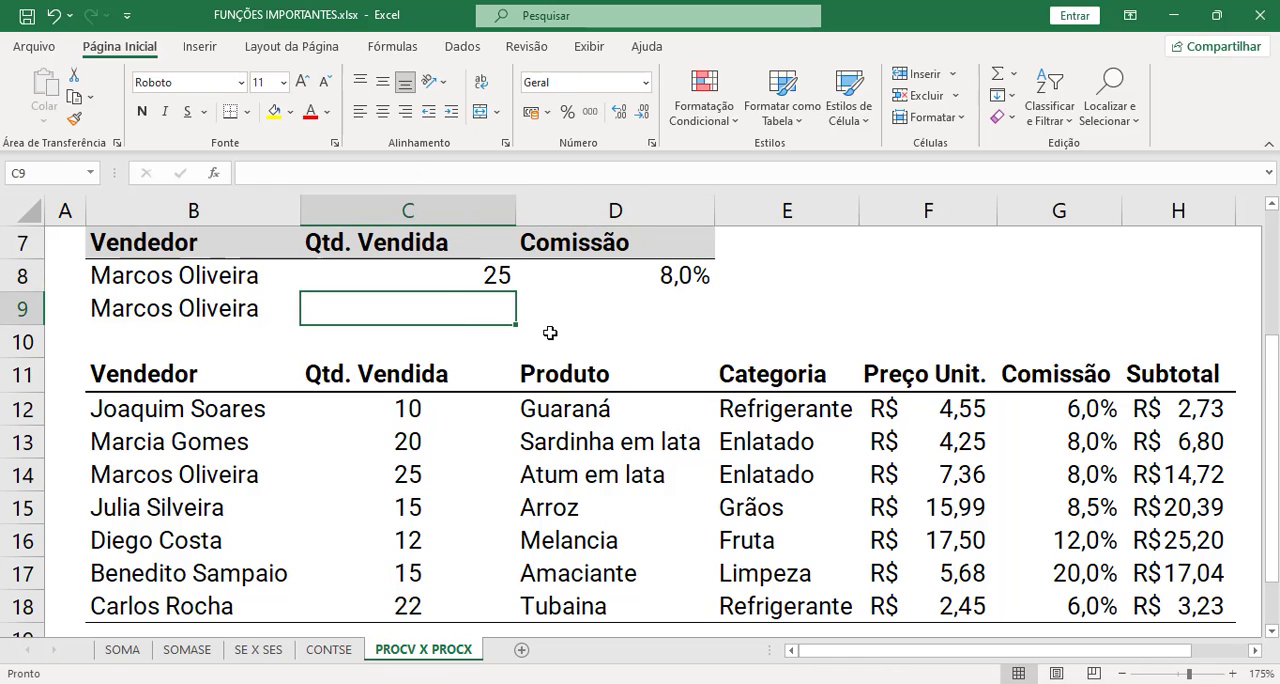
scroll(640, 340, "up", 1)
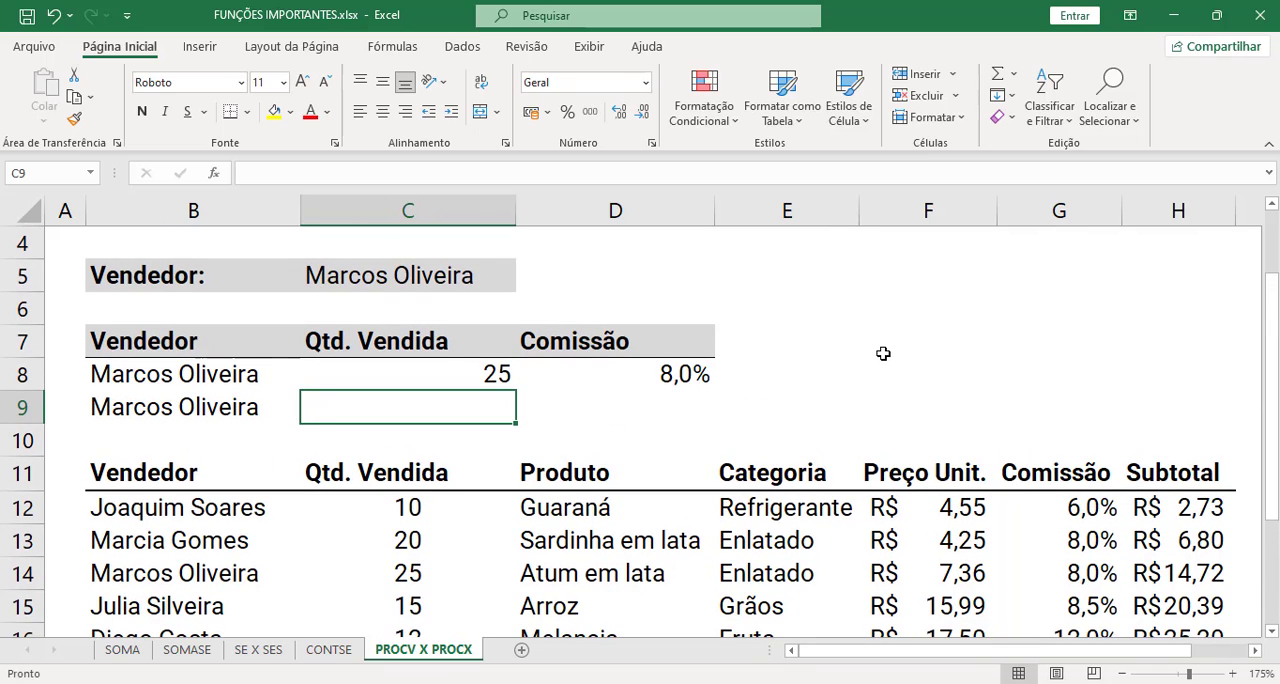
type("=proc")
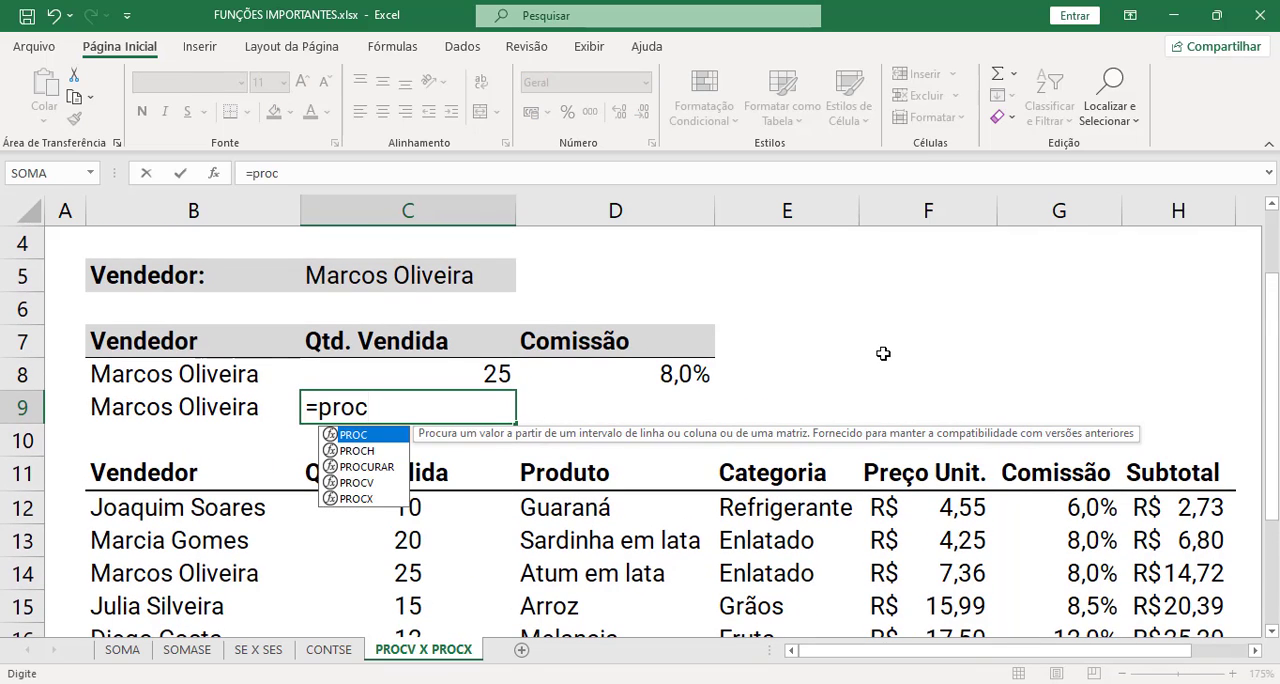
type("x")
key("Tab")
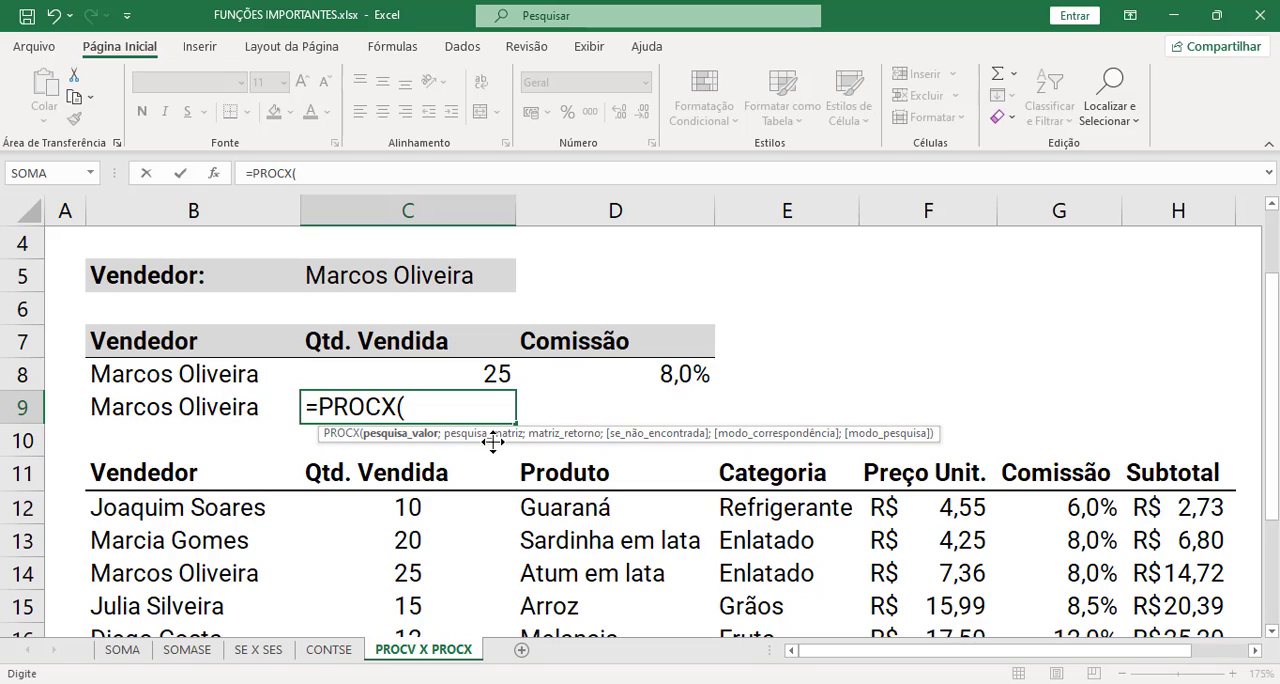
left_click(253, 407)
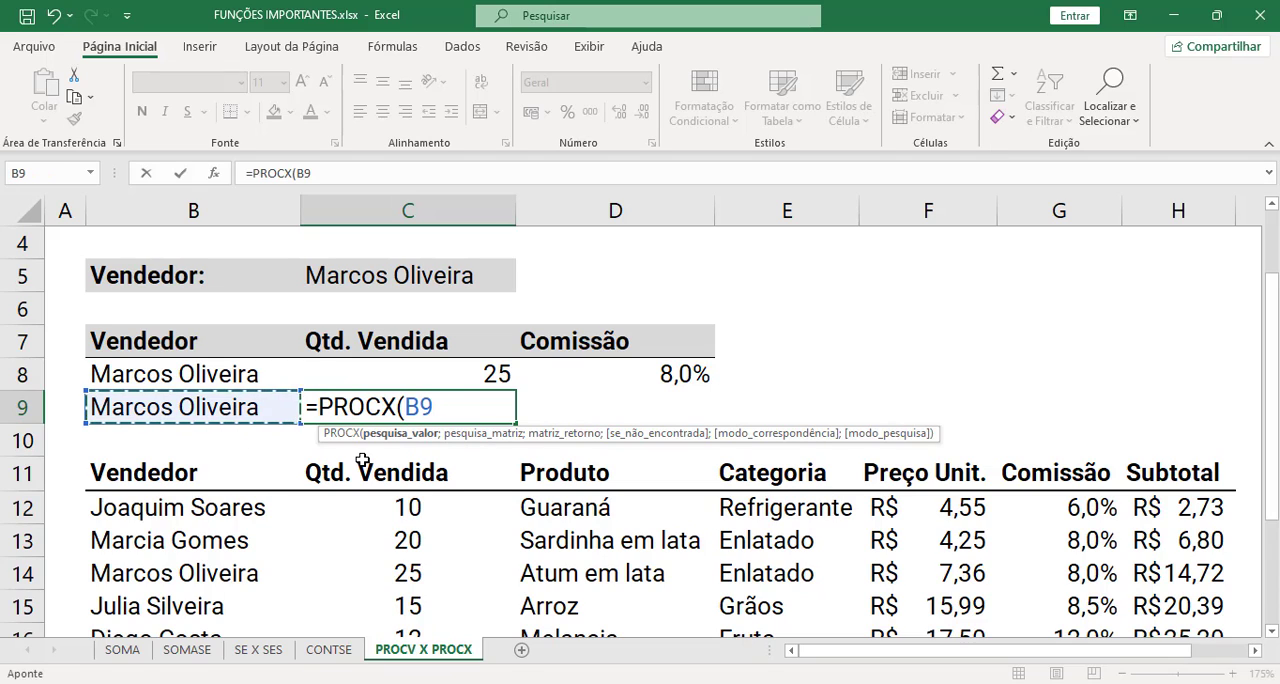
type(";")
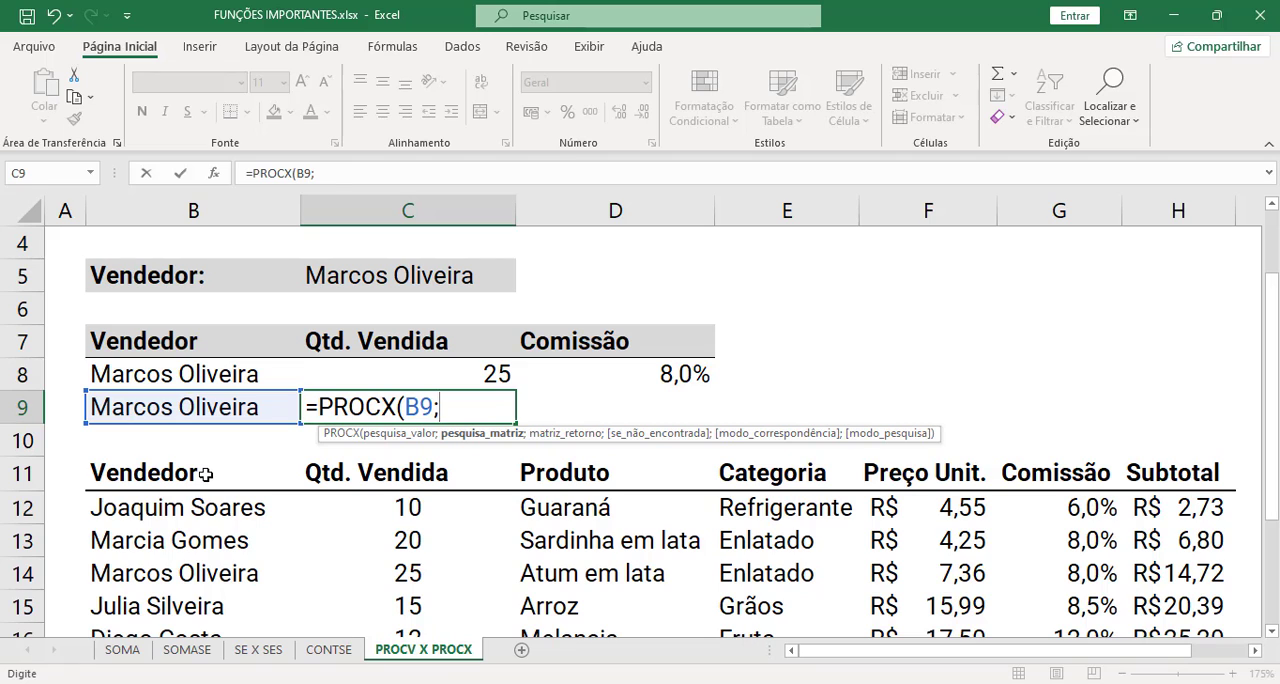
- Set B11:B18 as the lookup array and C11:C18 as the return array in the C9 formula
left_click_drag(209, 470, 205, 475)
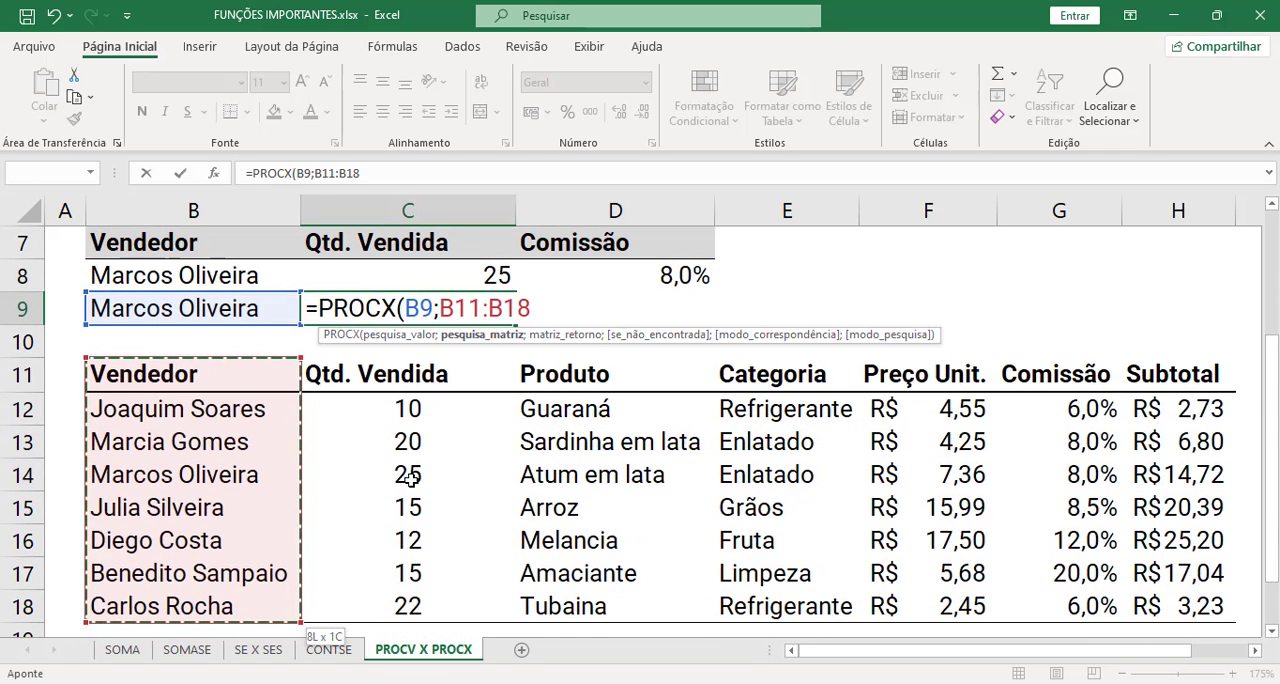
type(";")
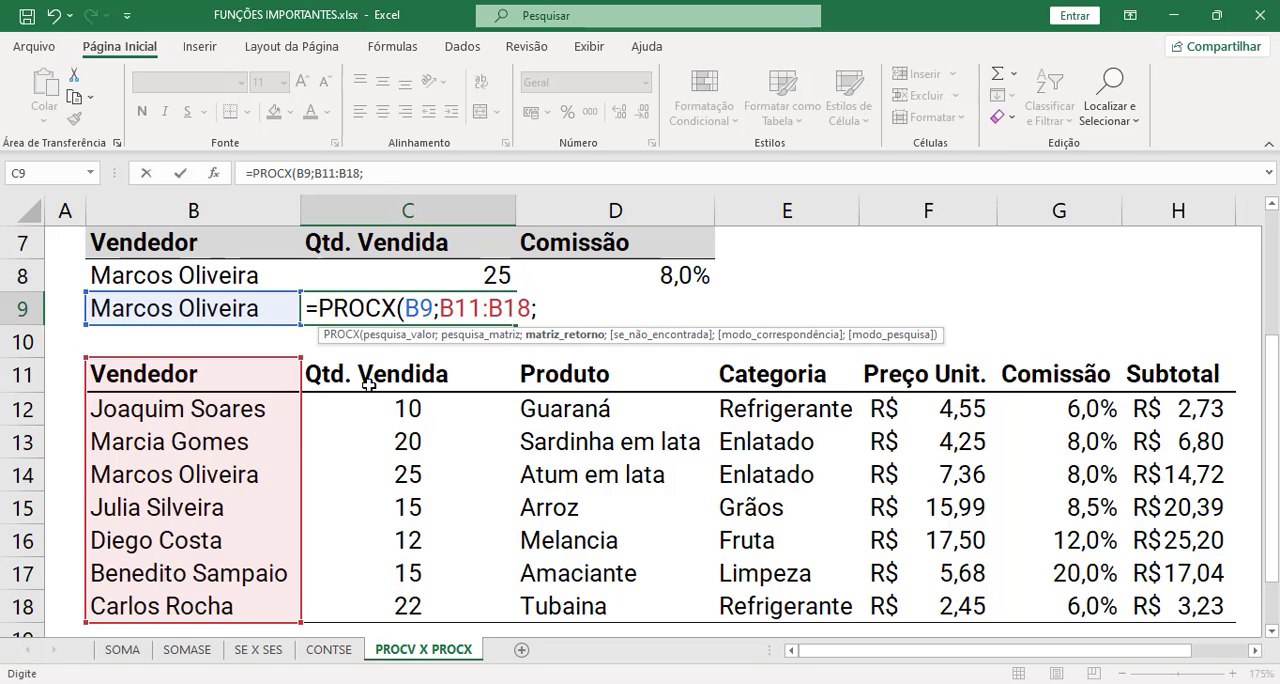
left_click(400, 369)
left_click_drag(400, 369, 405, 608)
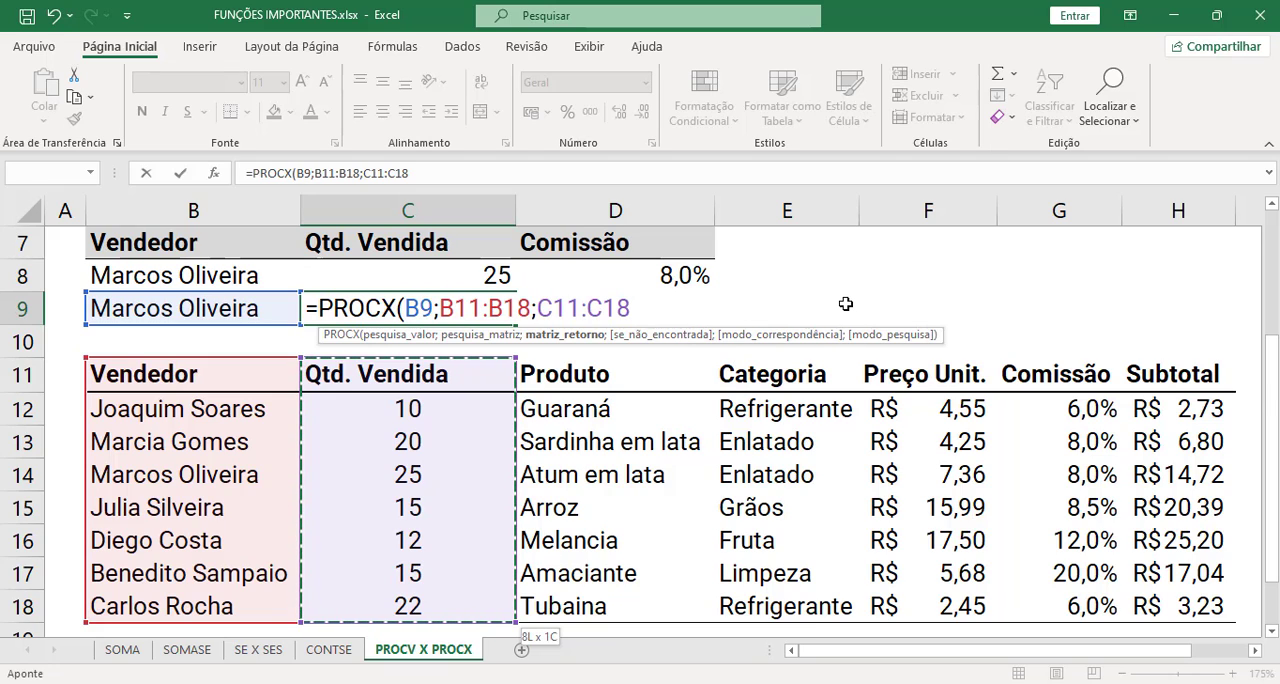
type(";")
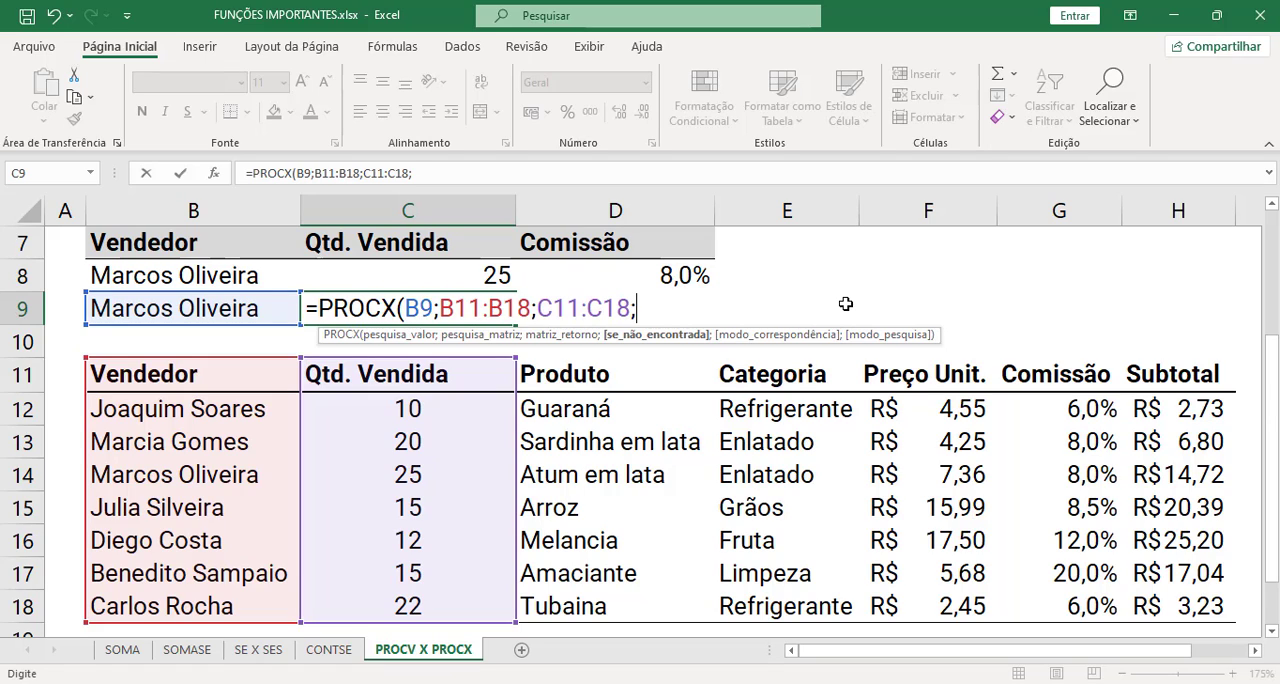
type("\"Não ex")
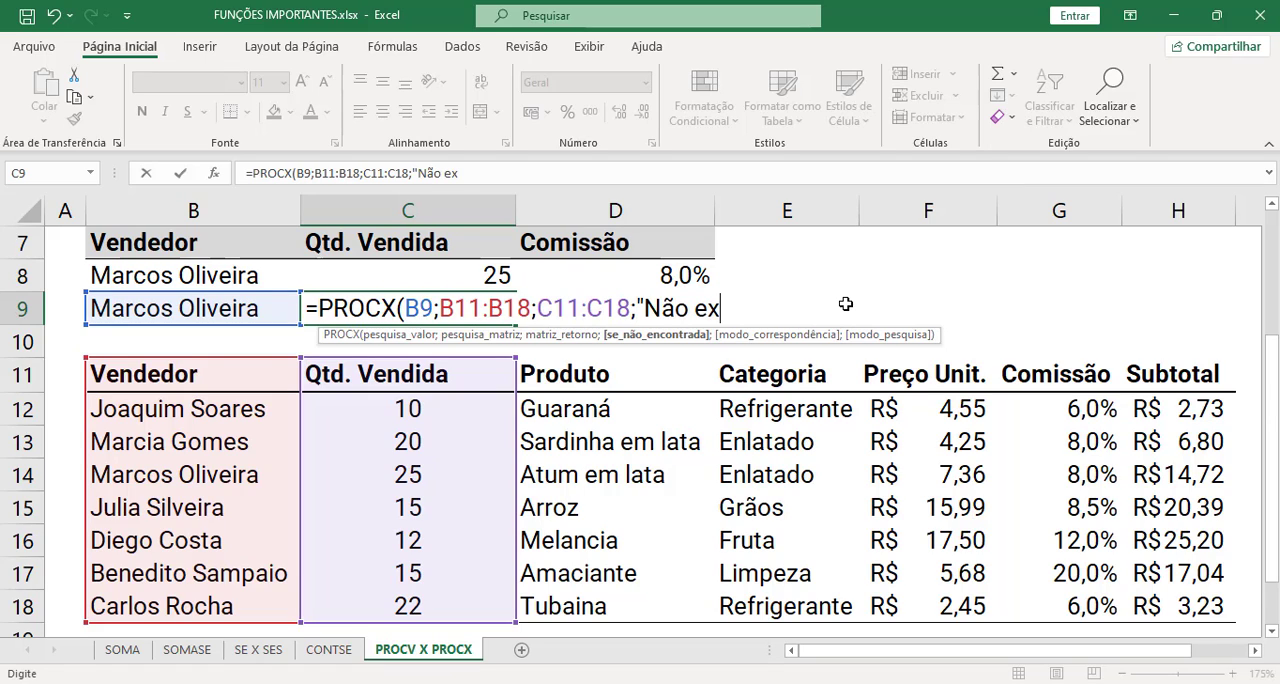
type("iste\";")
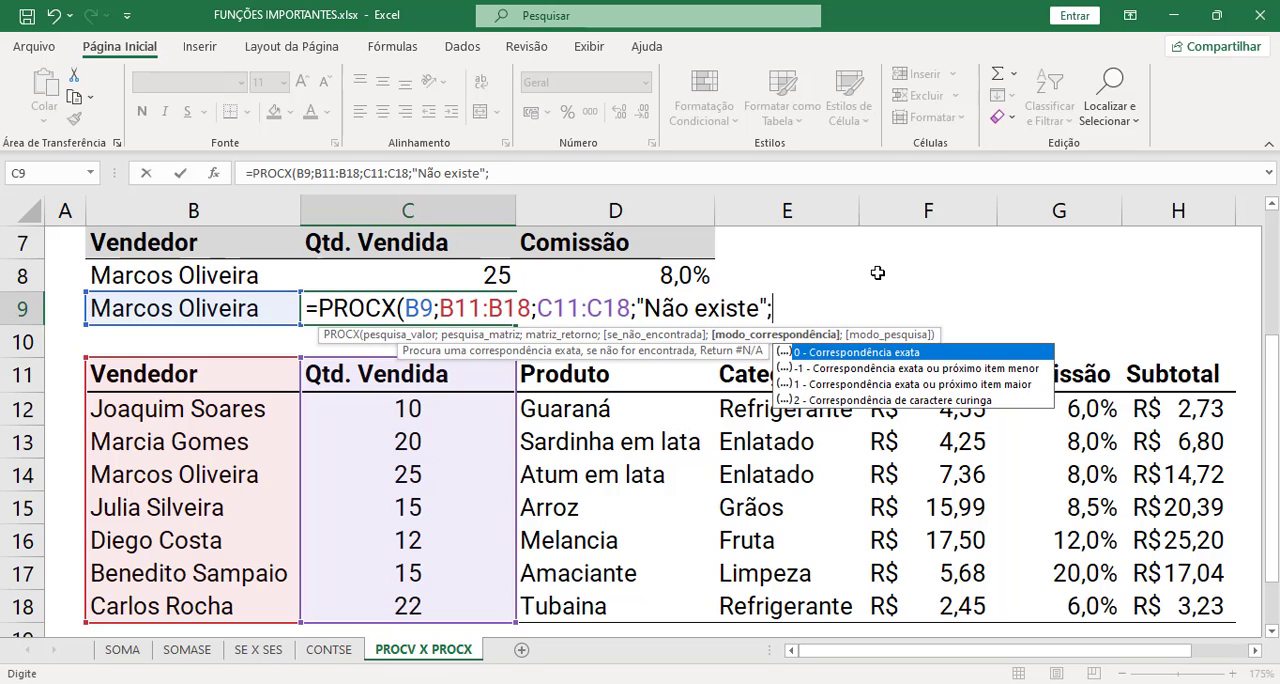
type("0")
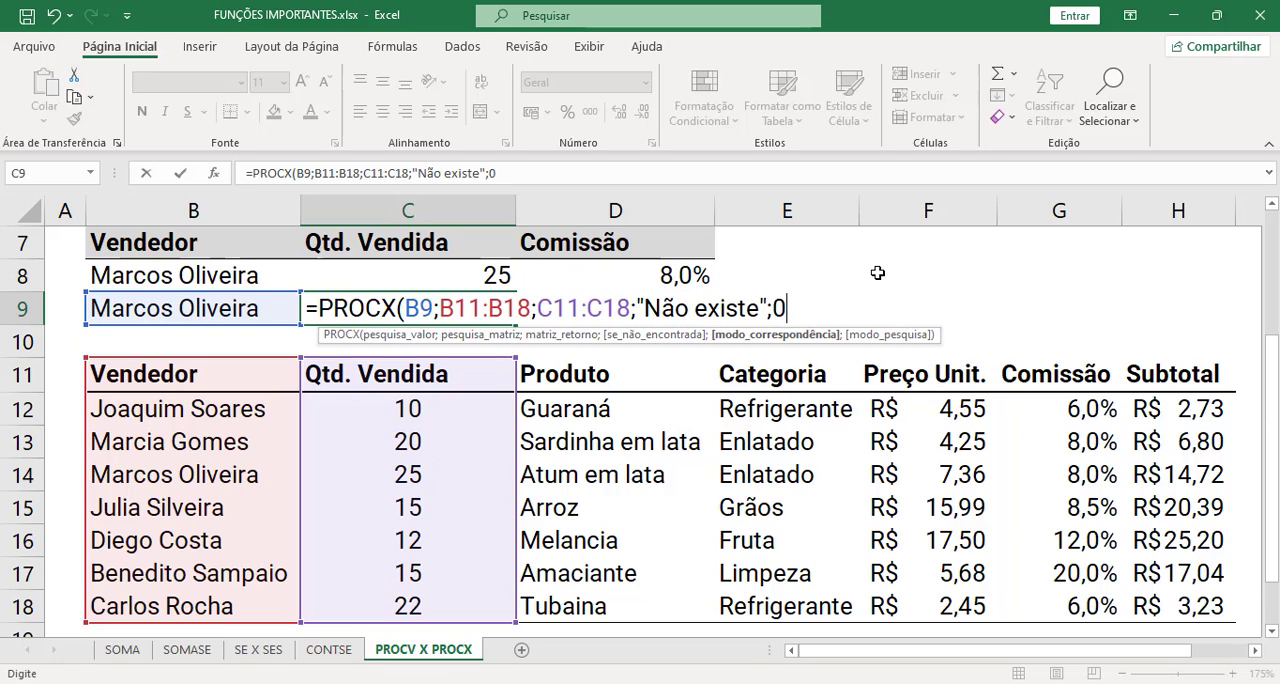
- Complete the C9 formula with "Não existe" as the not-found text and 0 for an exact match
type(")")
key("Return")
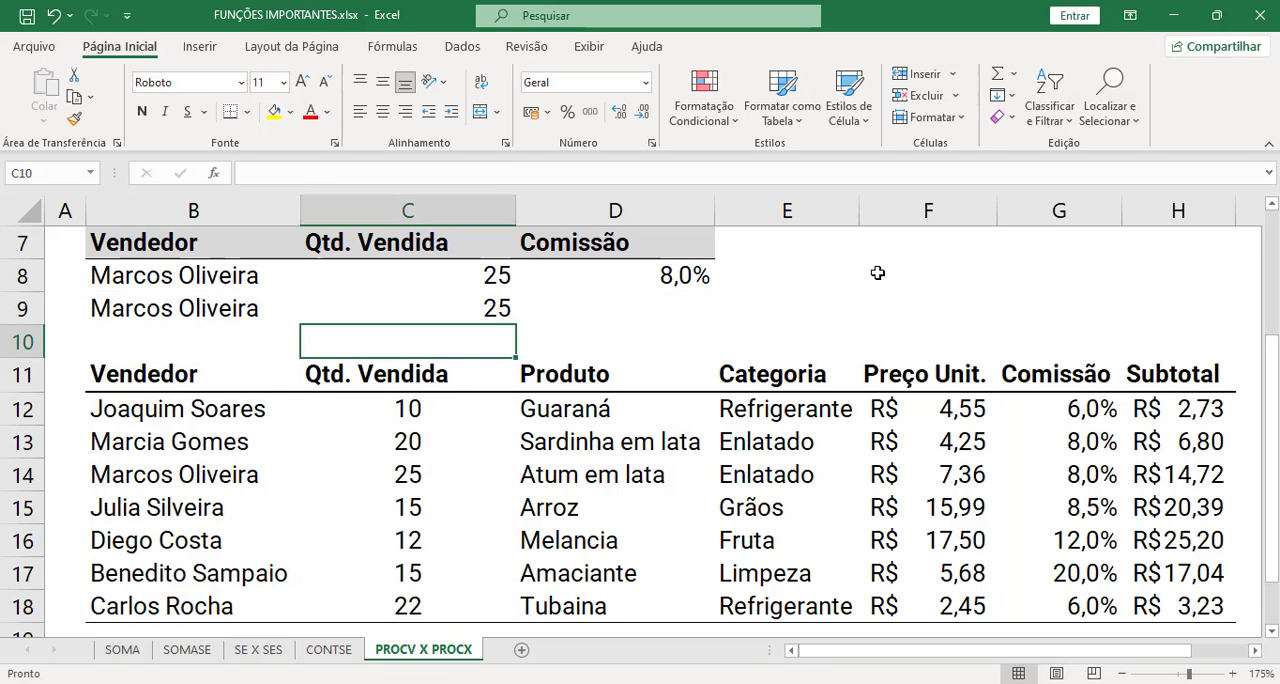
- Start a PROCX formula in the Comissão cell D9 with B9 as the lookup value
left_click(658, 315)
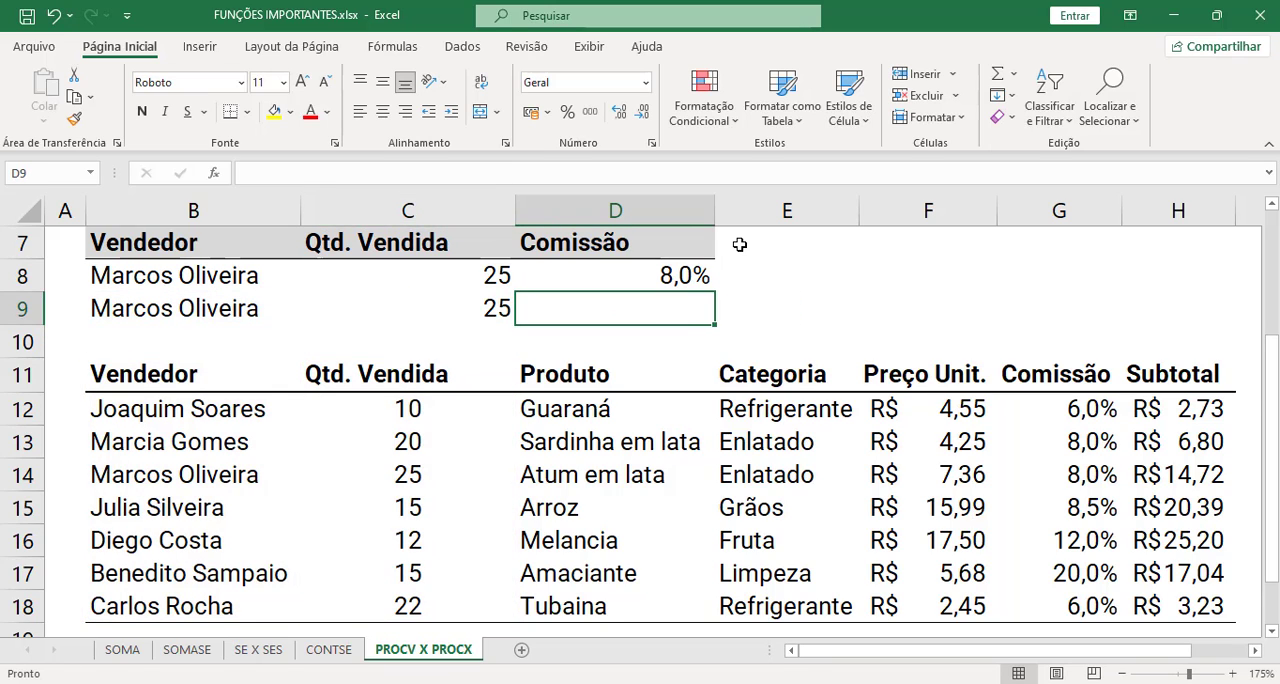
type("=procx")
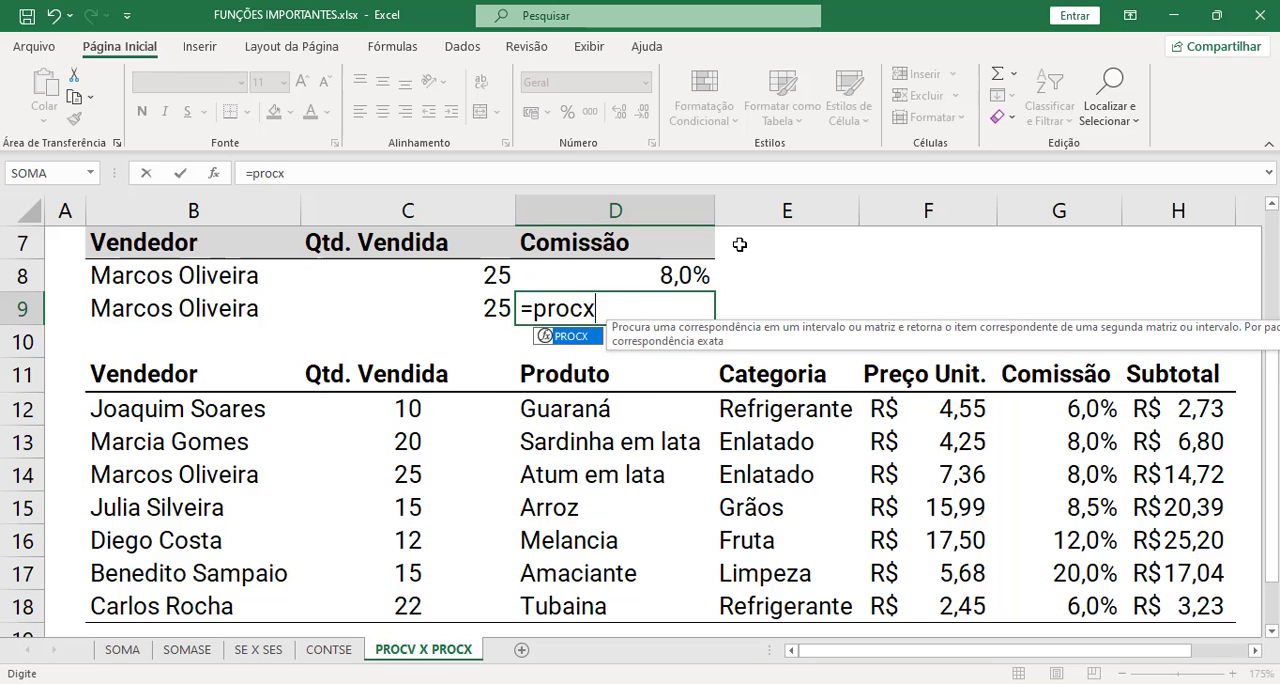
key("Tab")
left_click(247, 308)
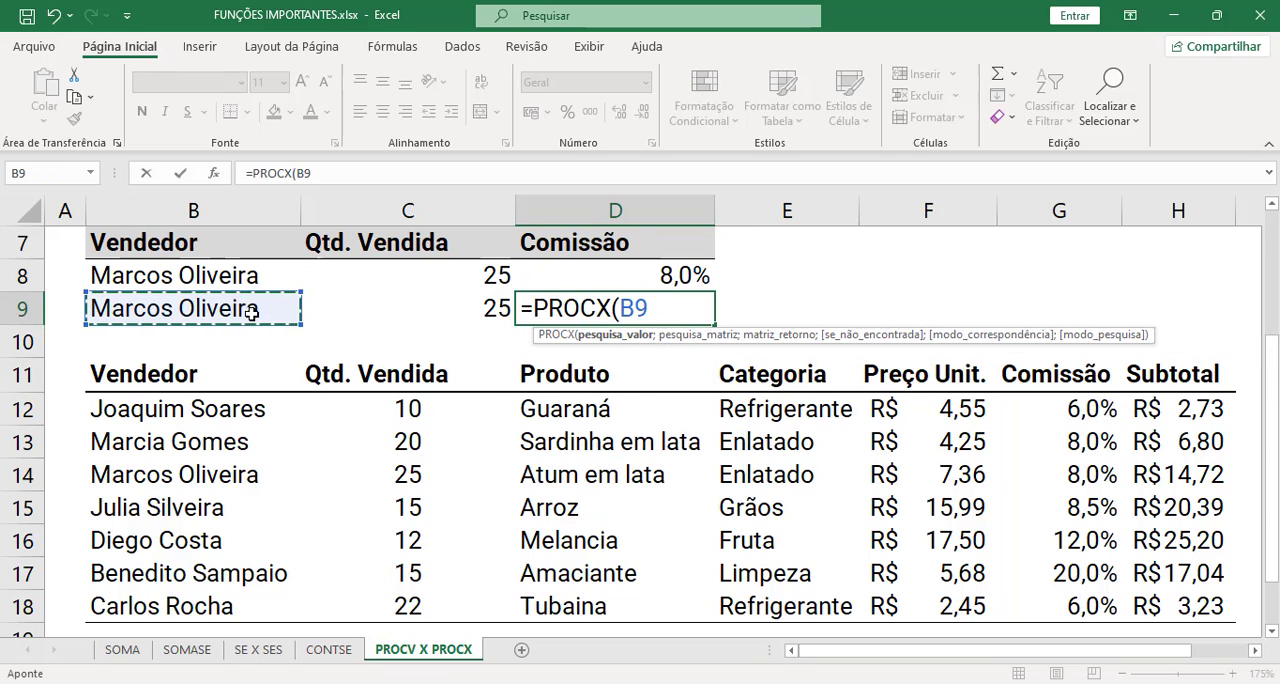
type(";")
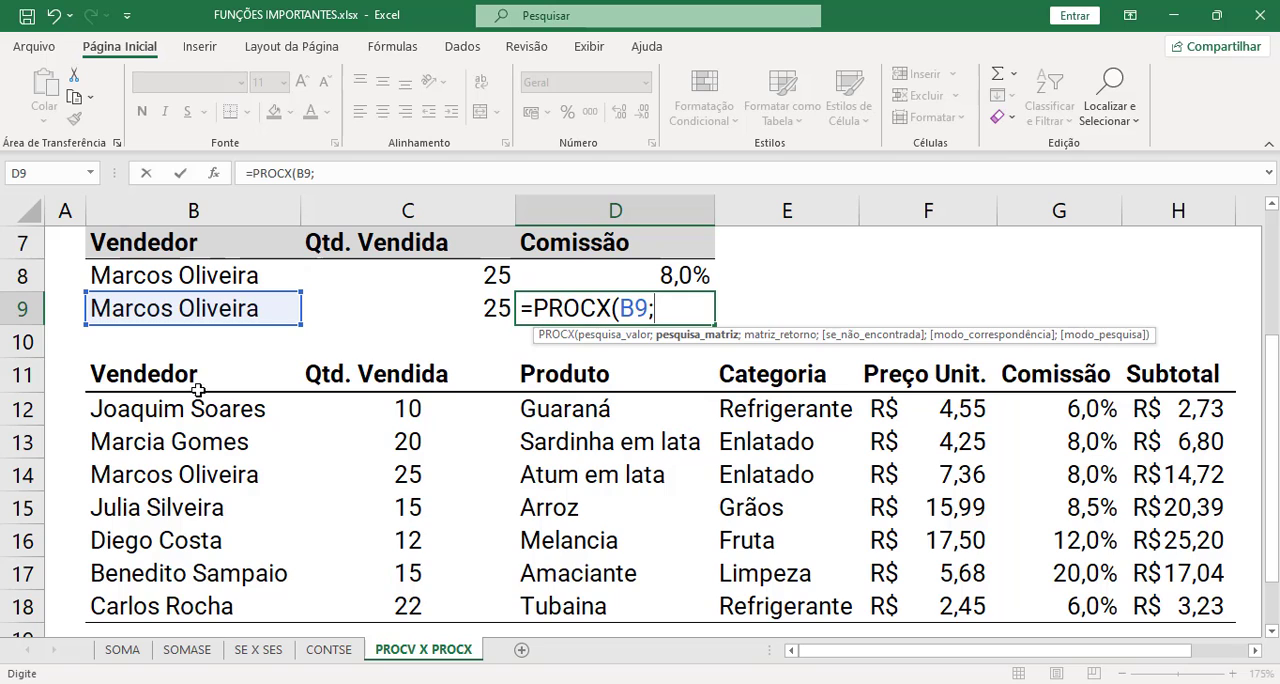
- Set B11:B18 as the lookup array and G11:G18 as the return array in the D9 formula
left_click_drag(183, 374, 190, 606)
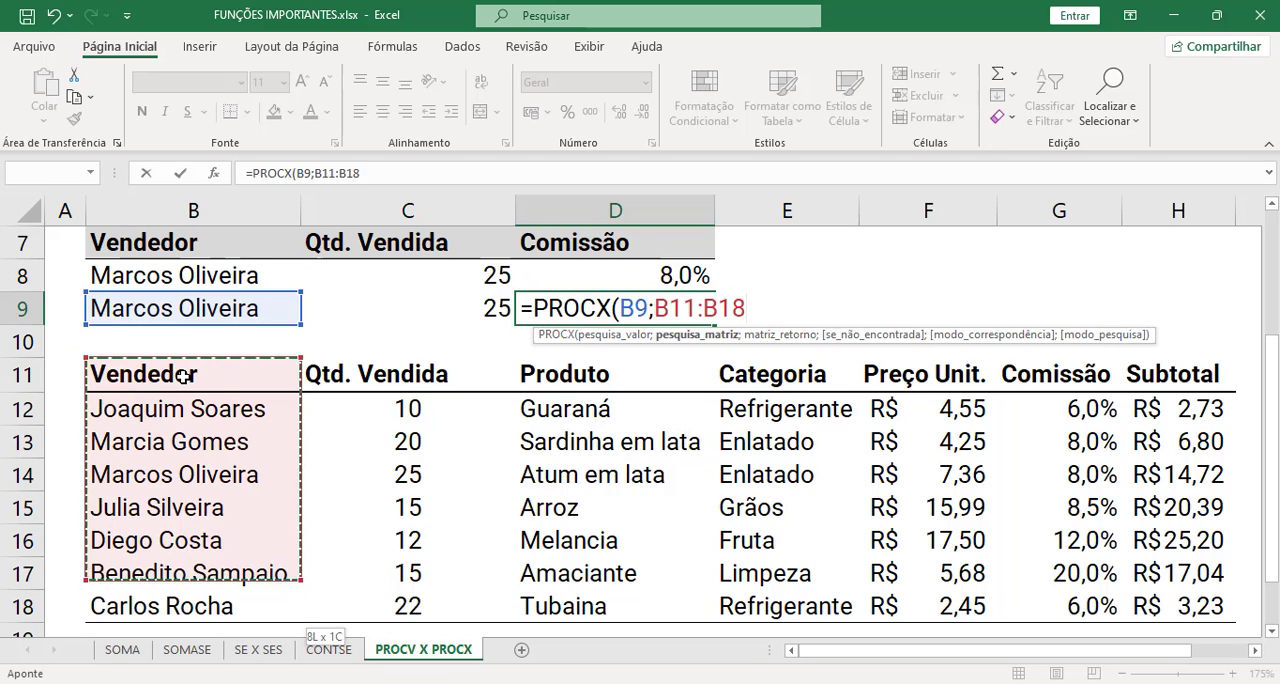
type(";")
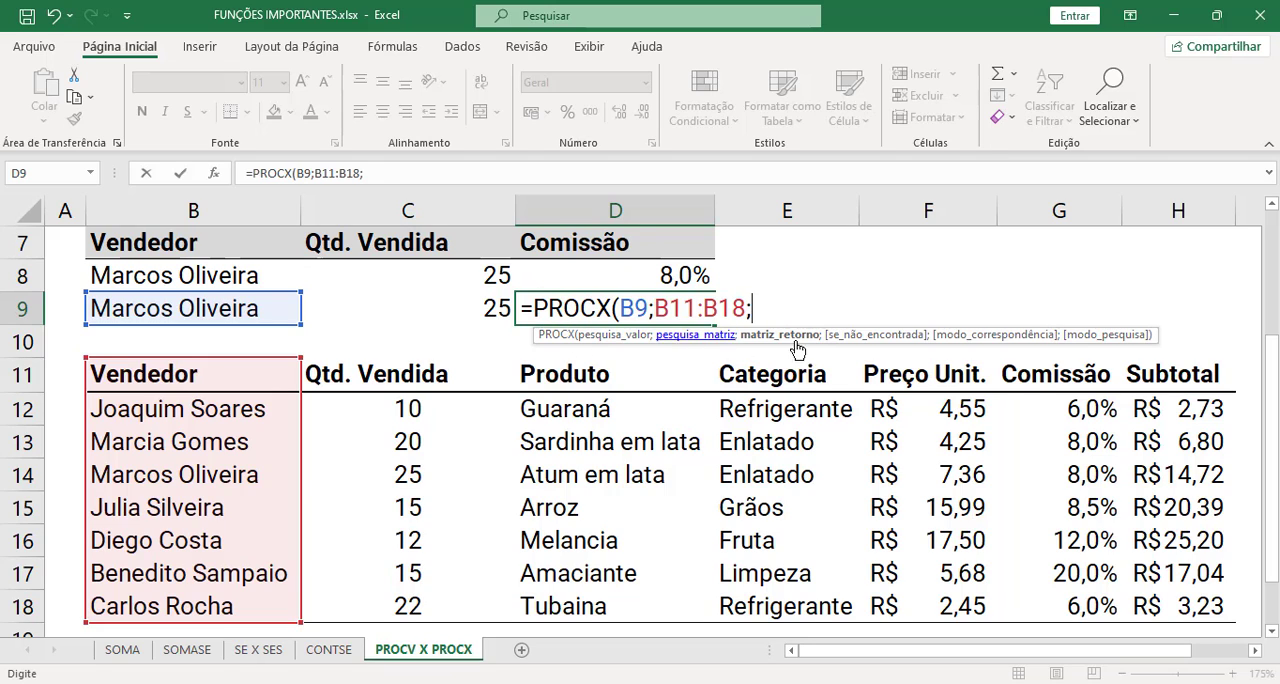
left_click(1041, 374)
key("ctrl+shift+Down")
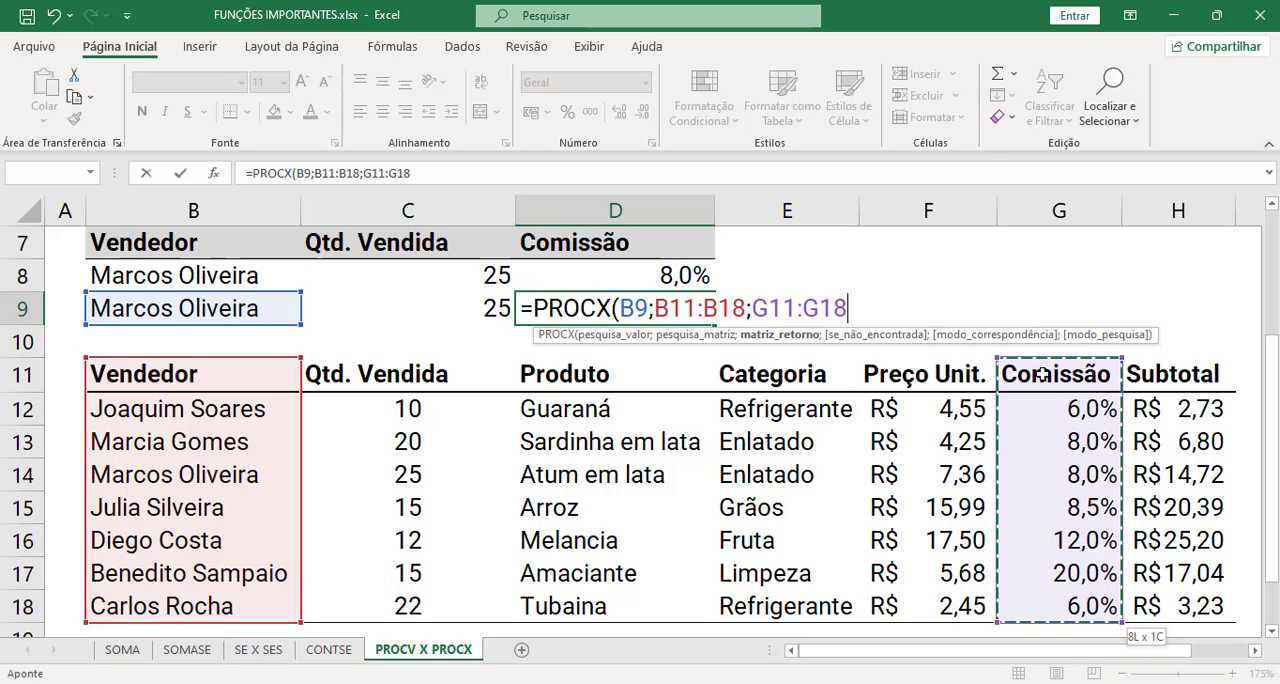
type(";")
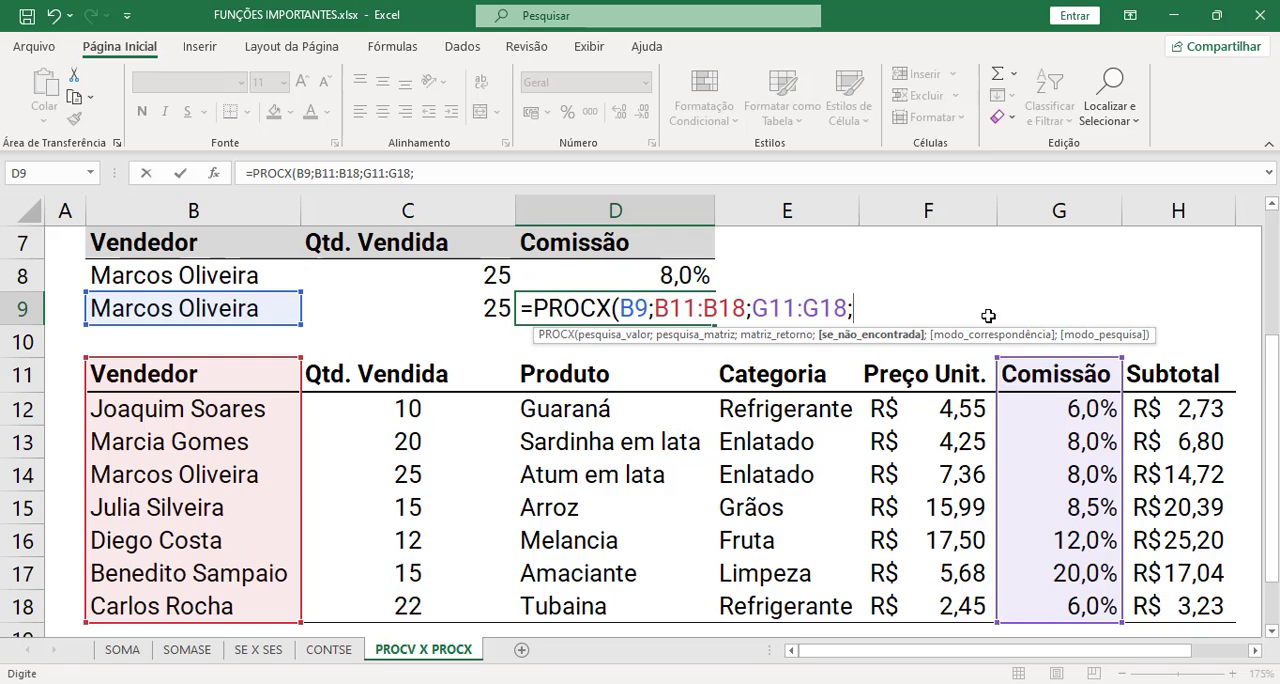
type("\"Não existe")
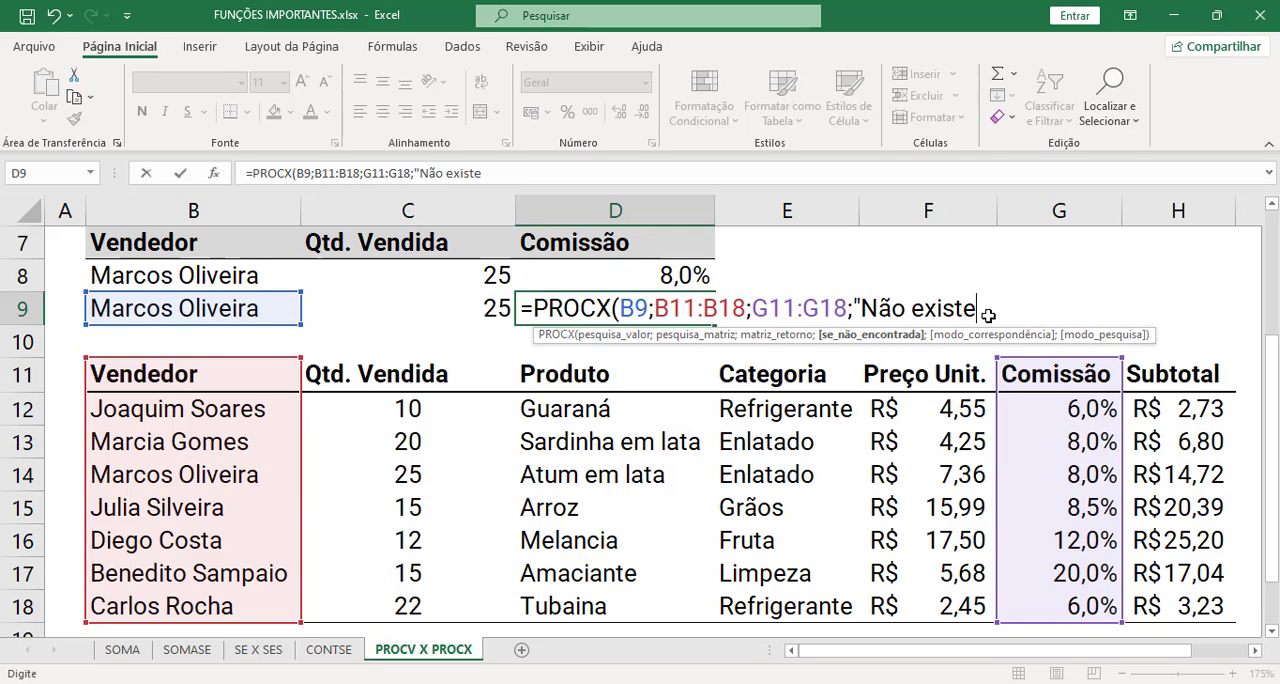
type("\";")
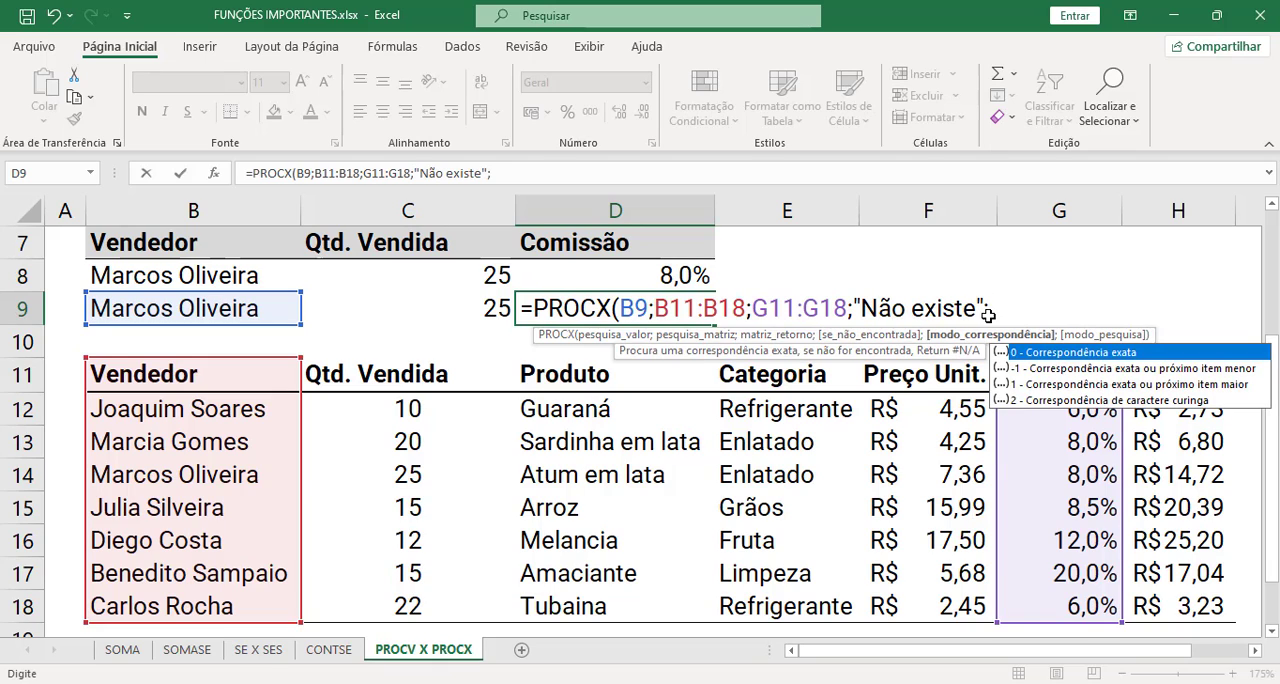
type("0")
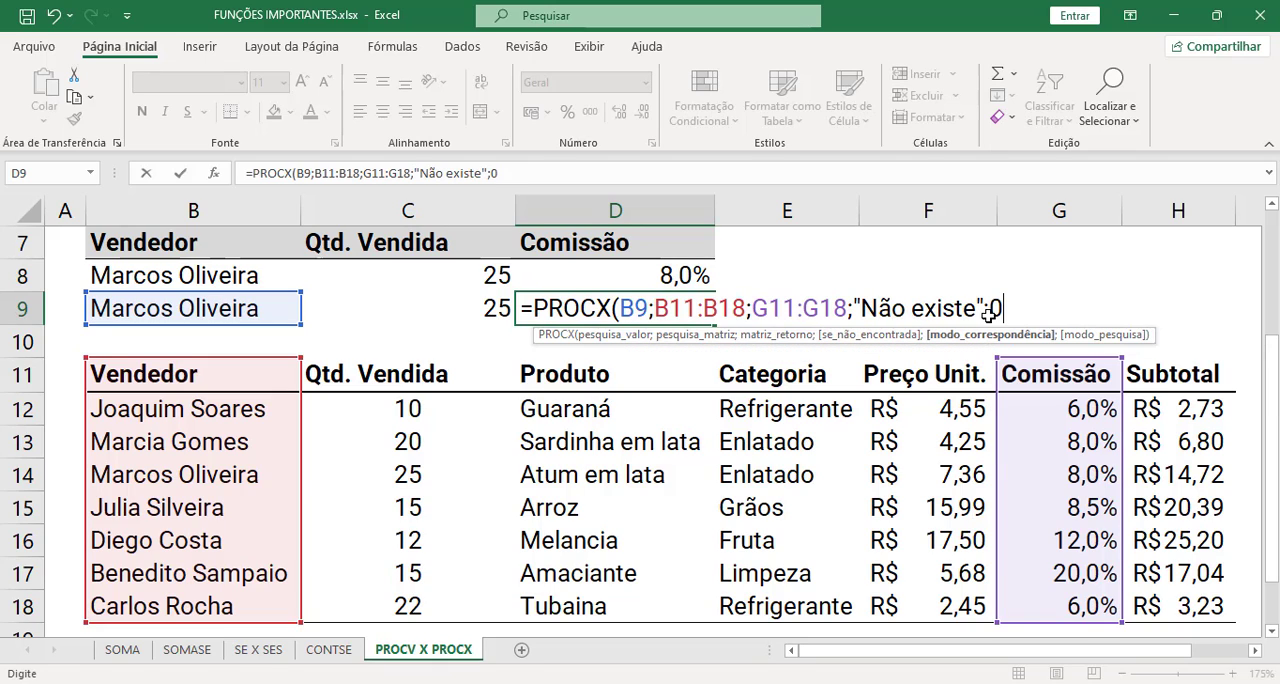
type(")")
- Complete the D9 formula with "Não existe" as the not-found text and 0 for an exact match
key("Return")
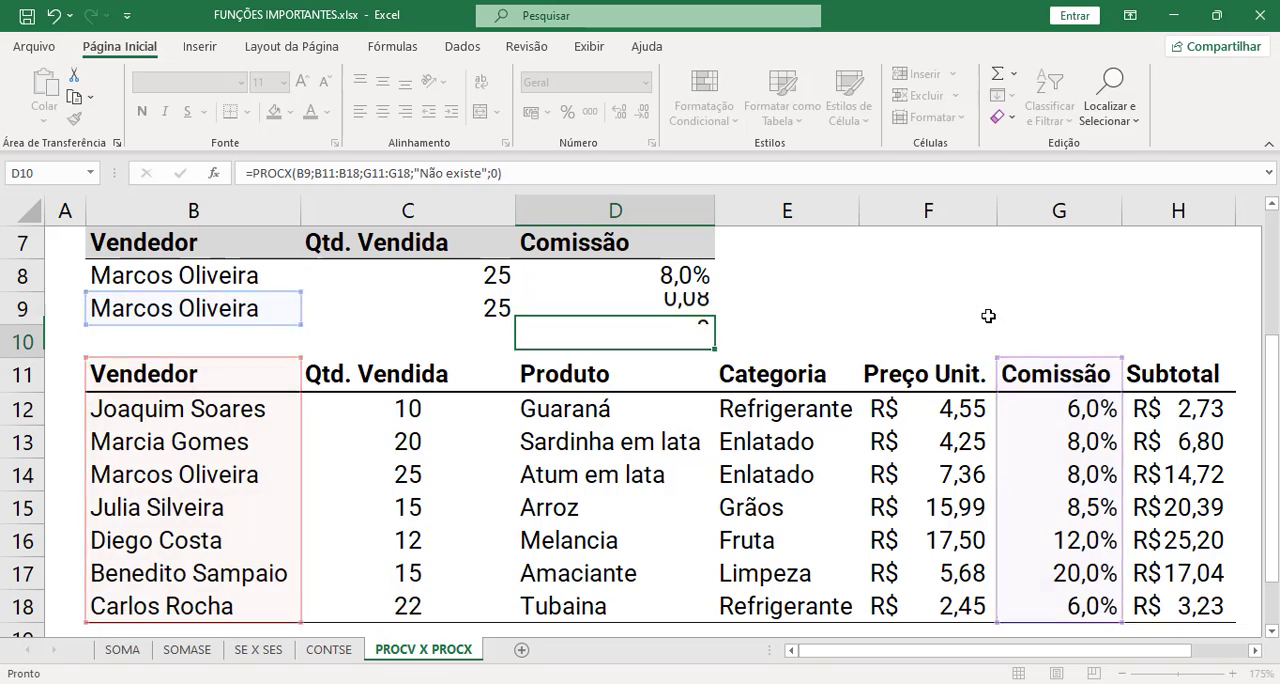
- Format the Comissão result in D9 as a percentage with one decimal place
left_click(660, 310)
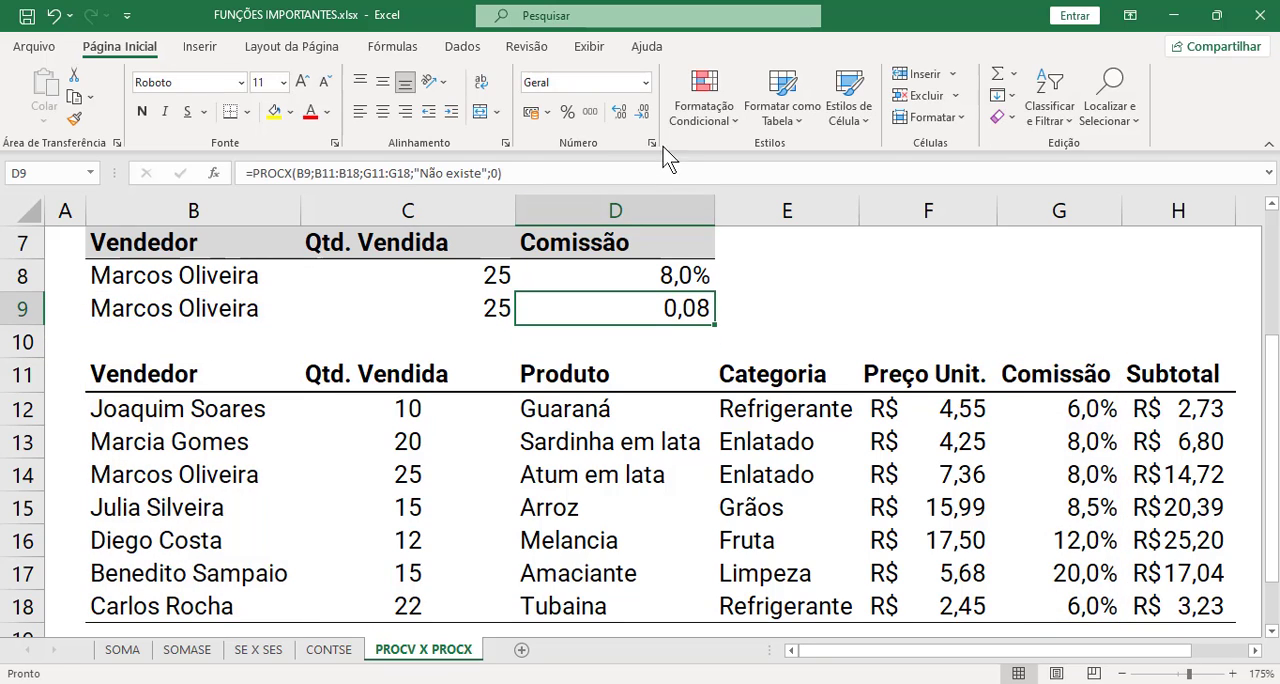
left_click(567, 112)
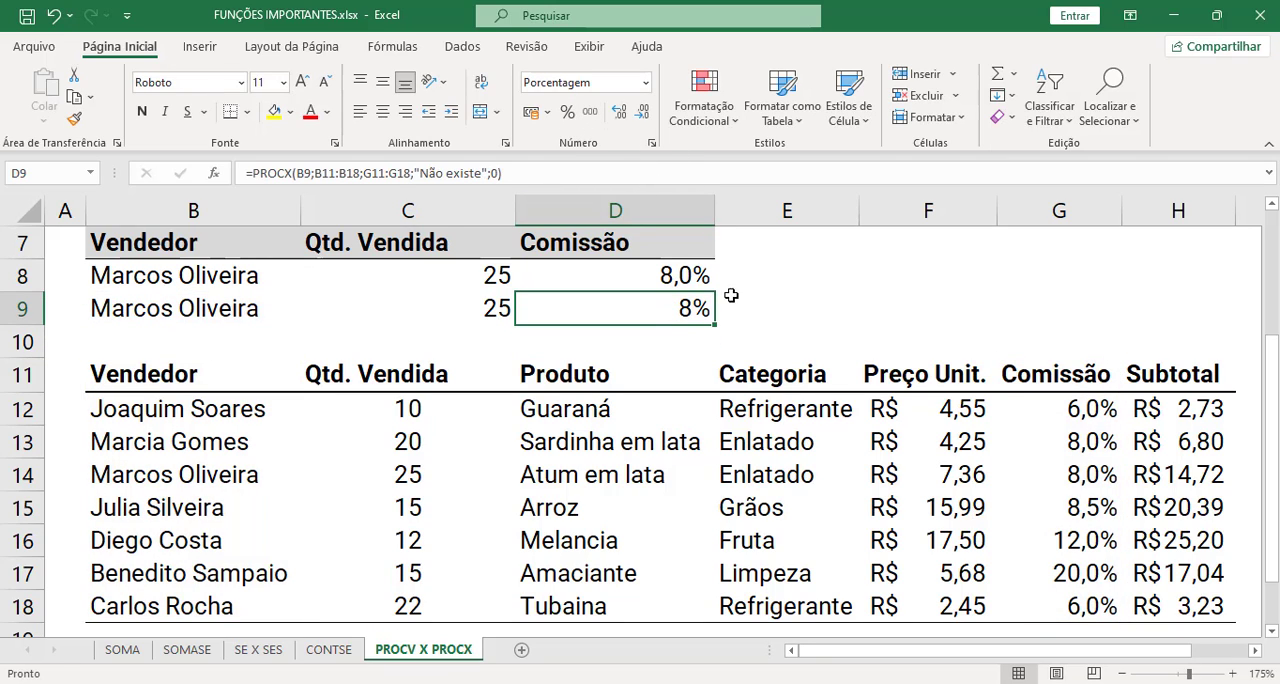
left_click(619, 112)
left_click(820, 306)
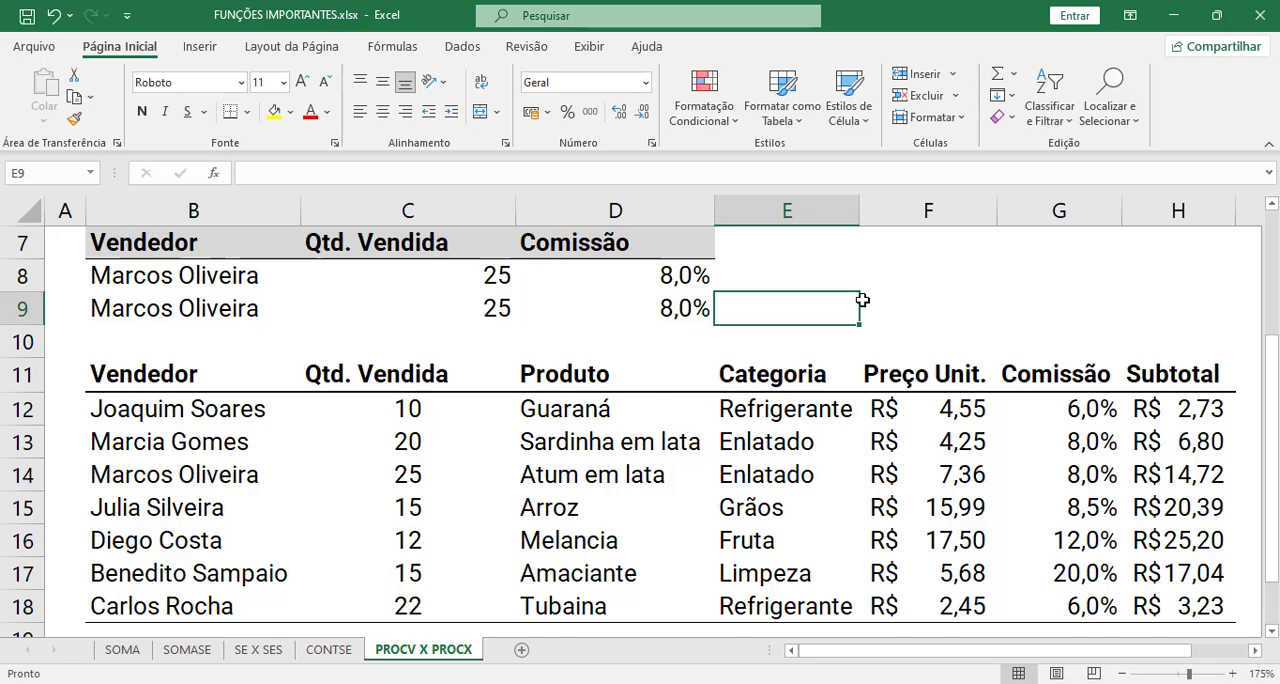
- View the list of sellers available in the Vendedor cell C5 and close it without choosing another
scroll(862, 300, "up", 1)
left_click(493, 279)
left_click(524, 283)
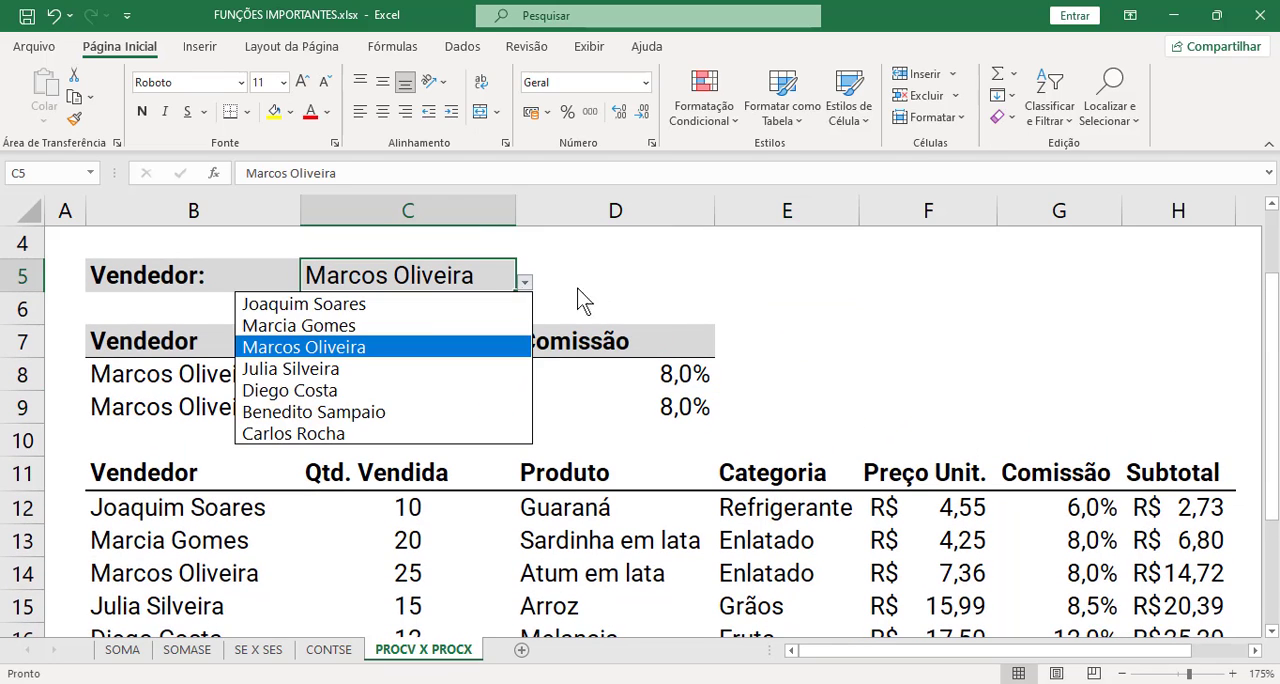
left_click(651, 287)
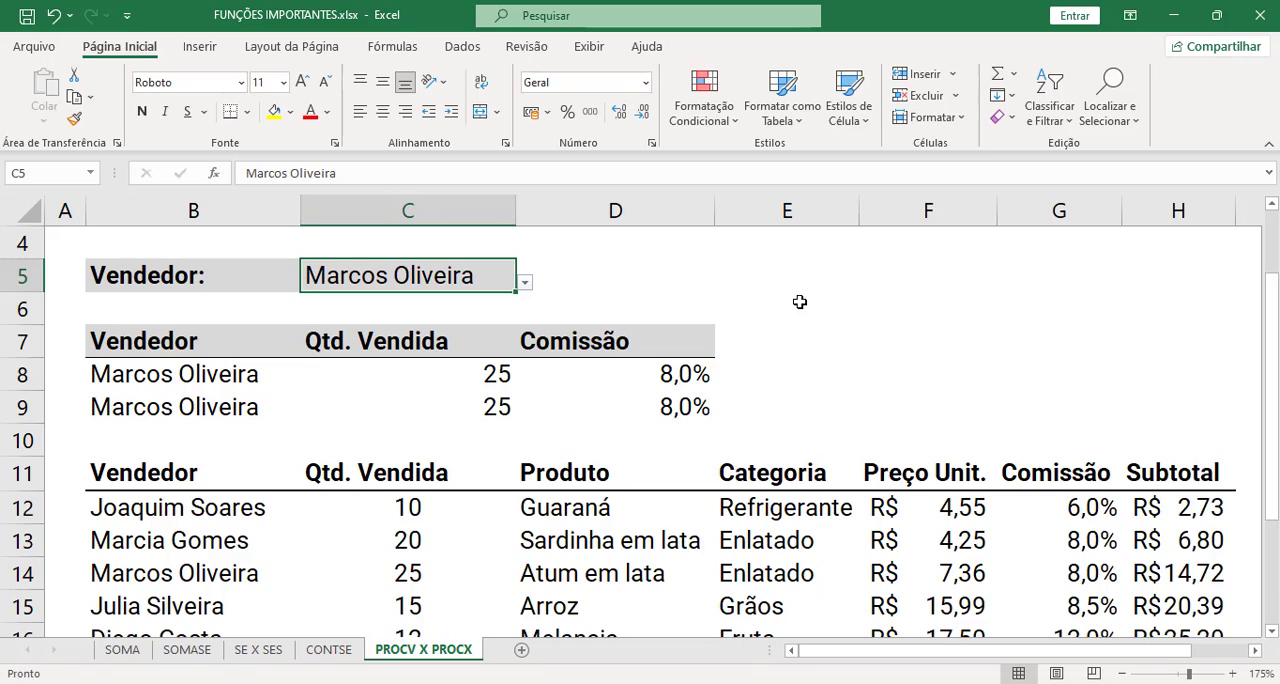